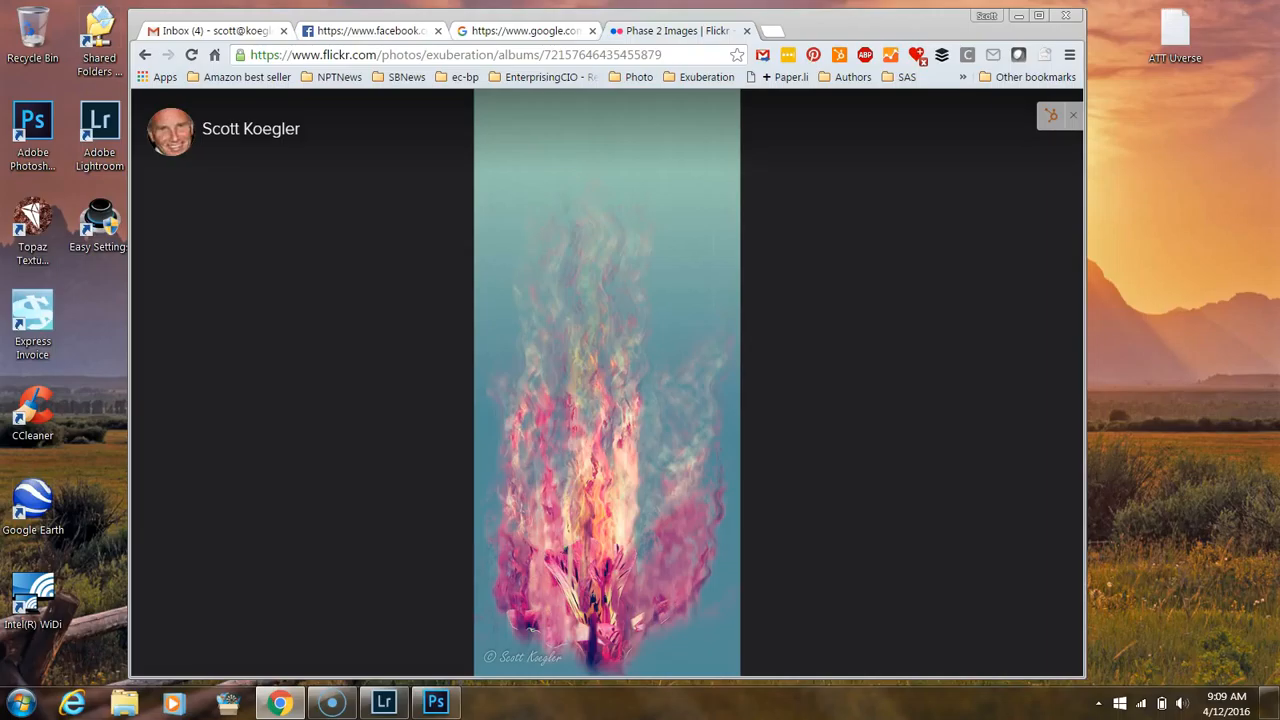
Step: Switch to Photoshop and review the working spaces, color management policies and conversion options in Color Settings, then cancel without changes
{"action": "mouse_move", "coordinate": [466, 326]}
{"action": "left_click", "coordinate": [435, 700]}
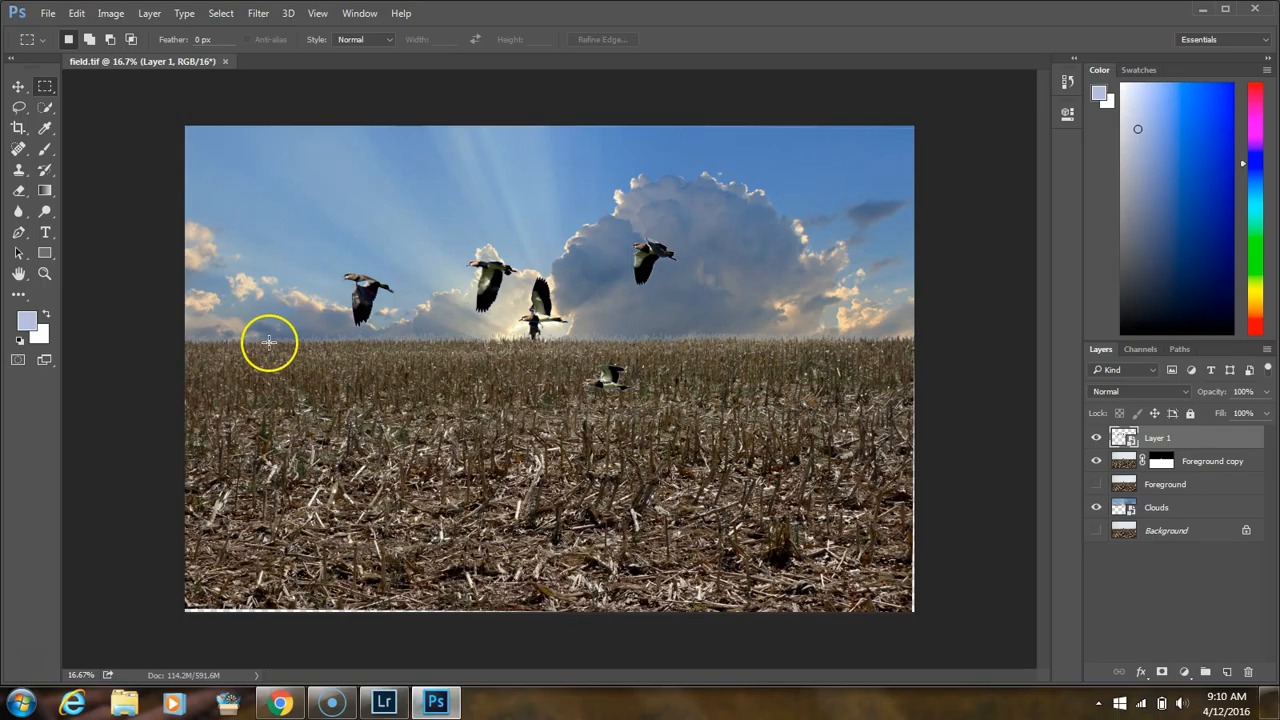
{"action": "left_click", "coordinate": [74, 14]}
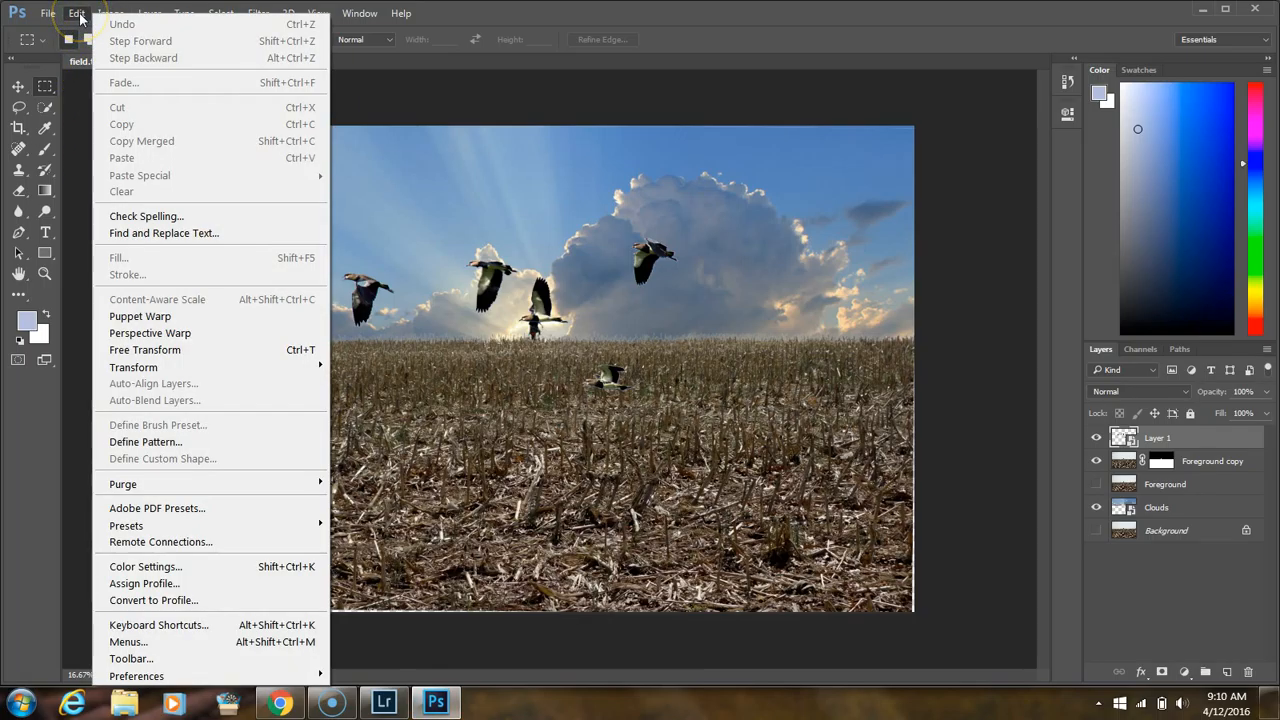
{"action": "left_click", "coordinate": [150, 567]}
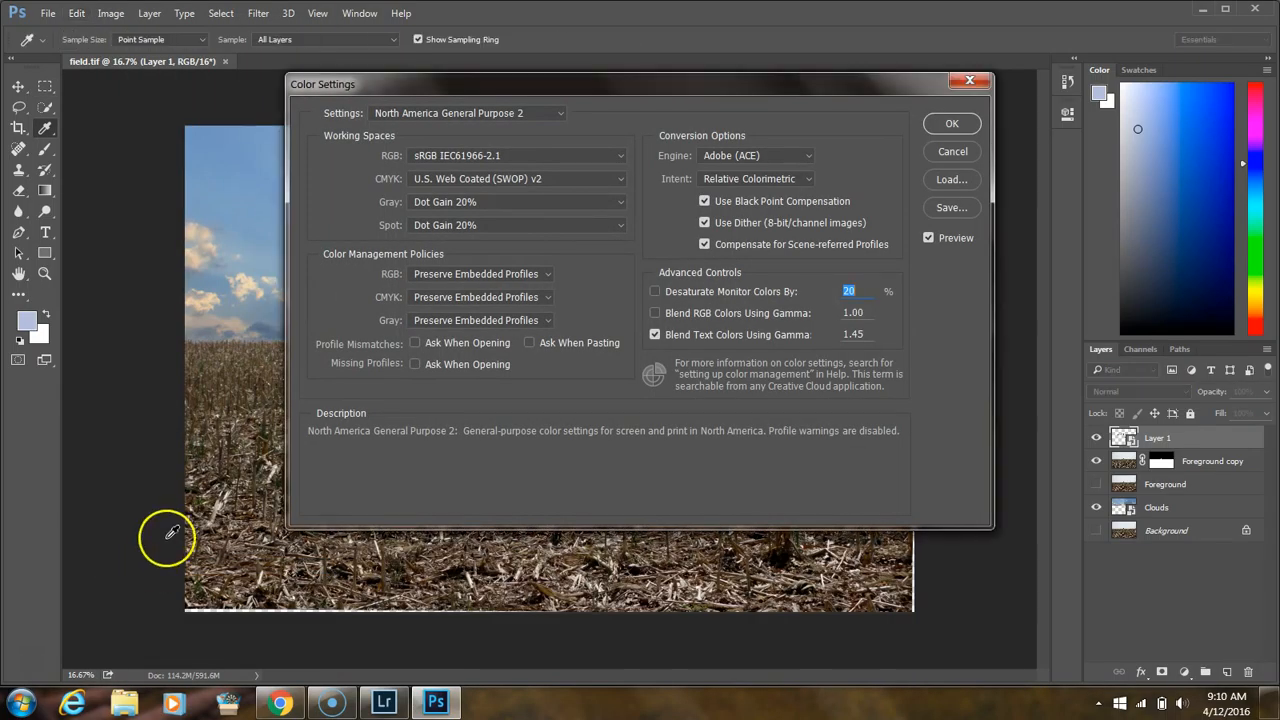
{"action": "mouse_move", "coordinate": [538, 215]}
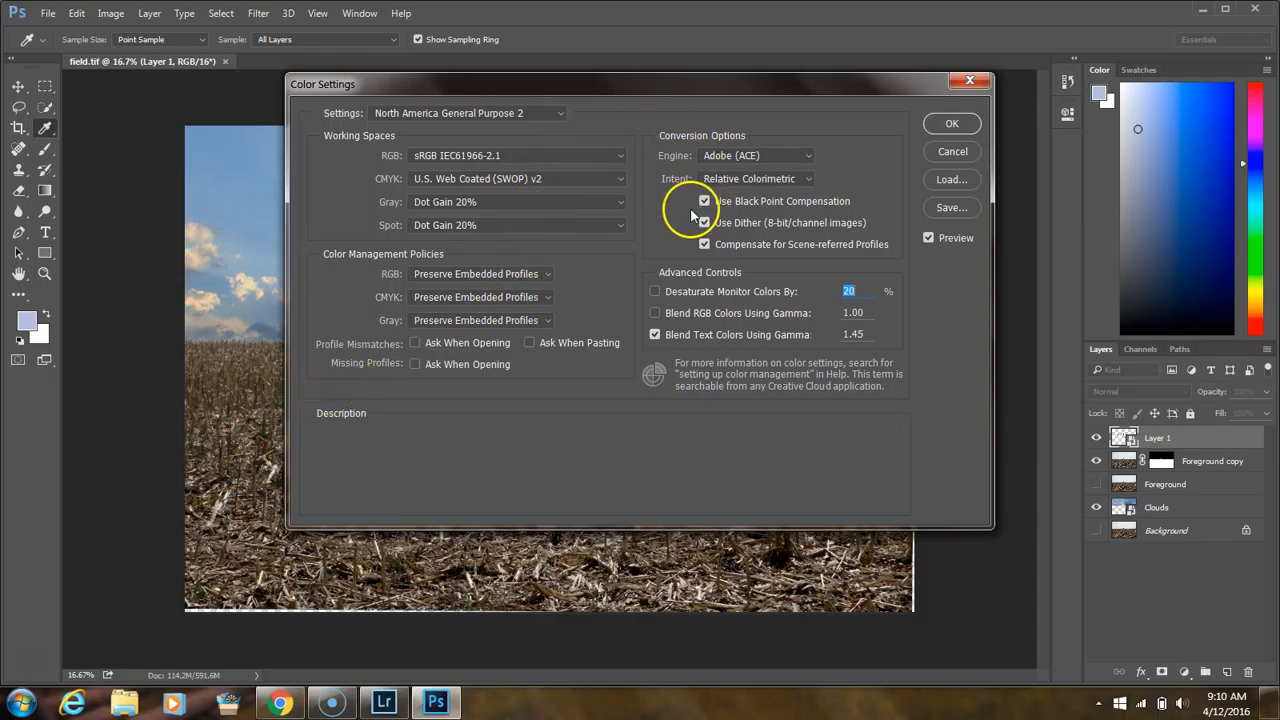
{"action": "mouse_move", "coordinate": [604, 147]}
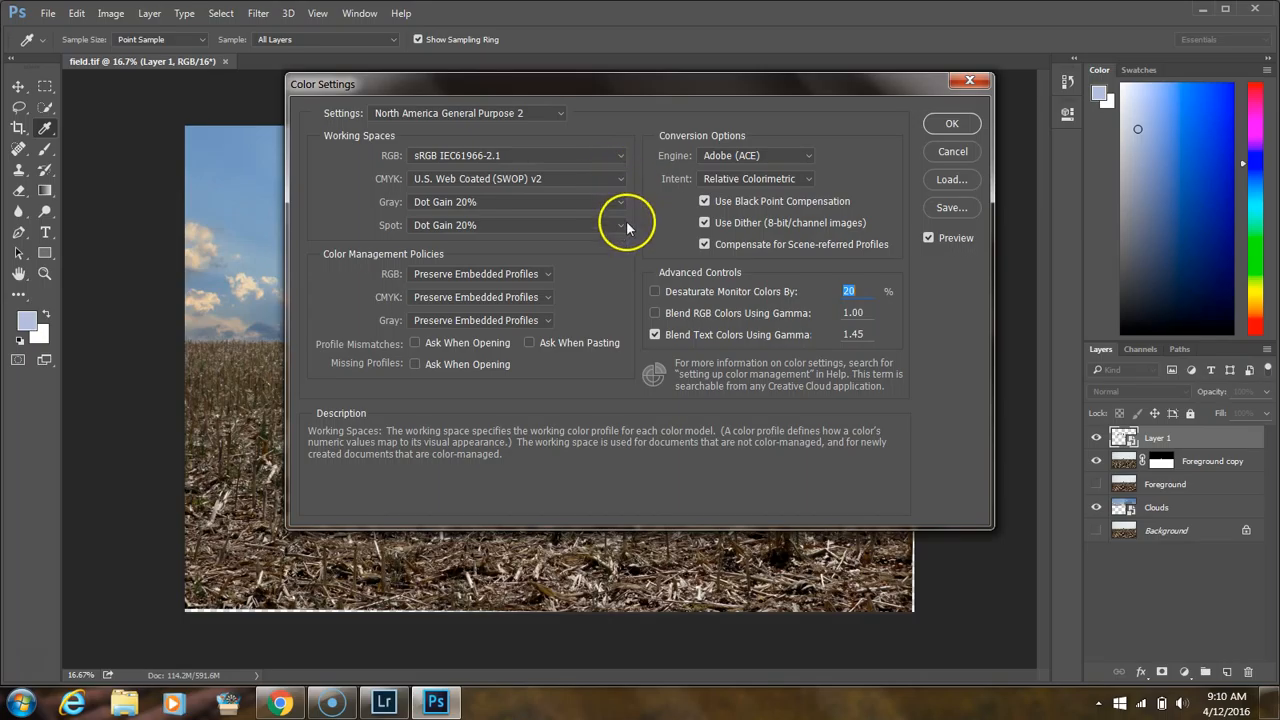
{"action": "mouse_move", "coordinate": [633, 270]}
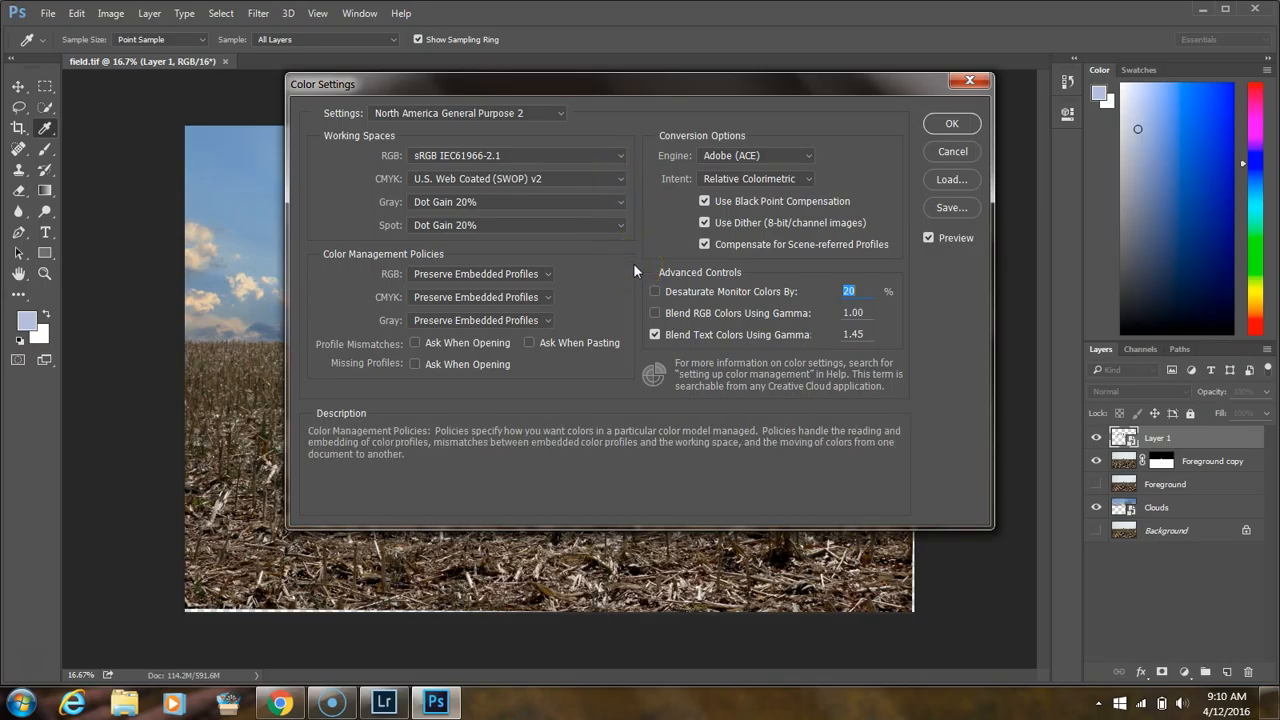
{"action": "mouse_move", "coordinate": [800, 183]}
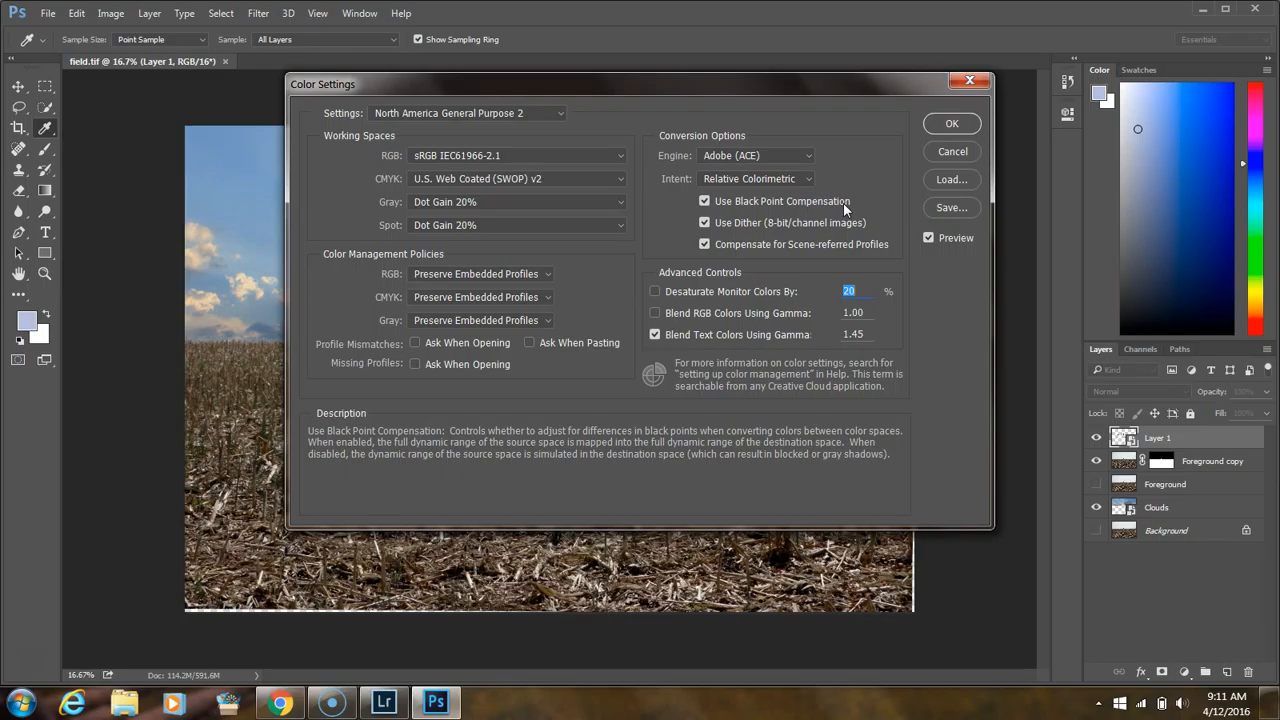
{"action": "left_click", "coordinate": [975, 151]}
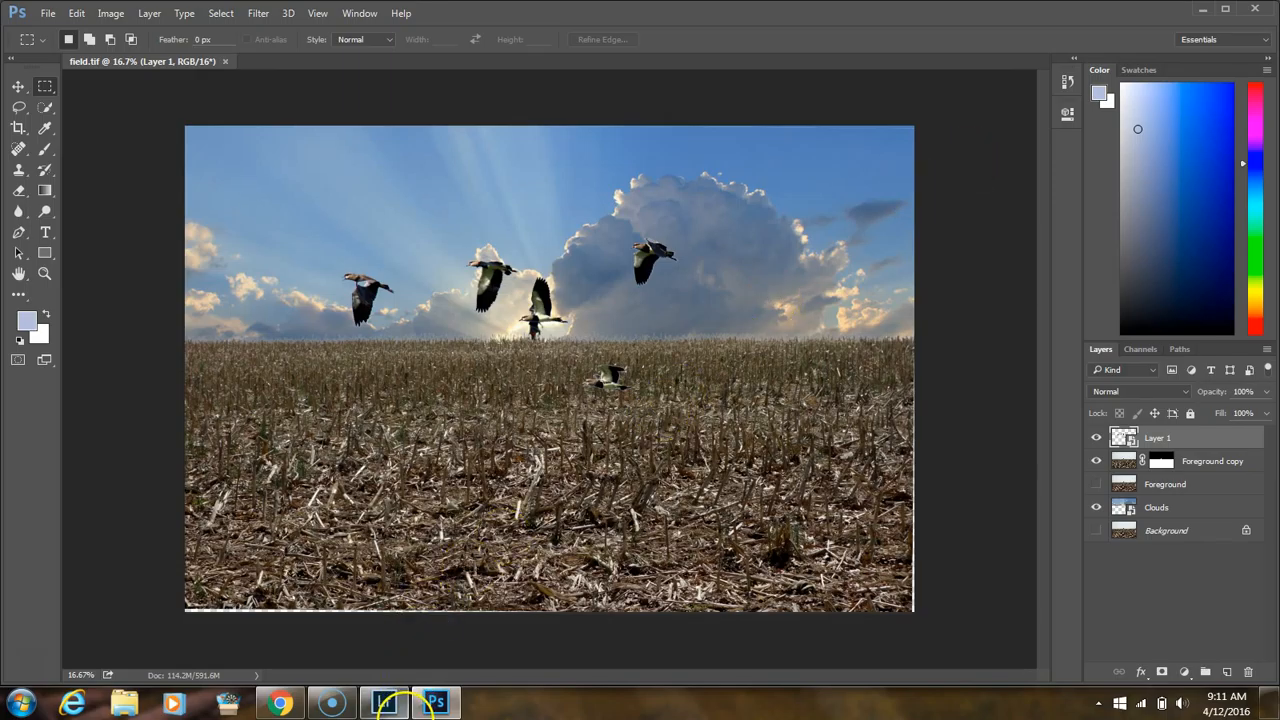
Step: Switch to Lightroom, view the bird flock photo birds-11-Edit.jpeg, and return to the field composite in Photoshop
{"action": "left_click", "coordinate": [383, 704]}
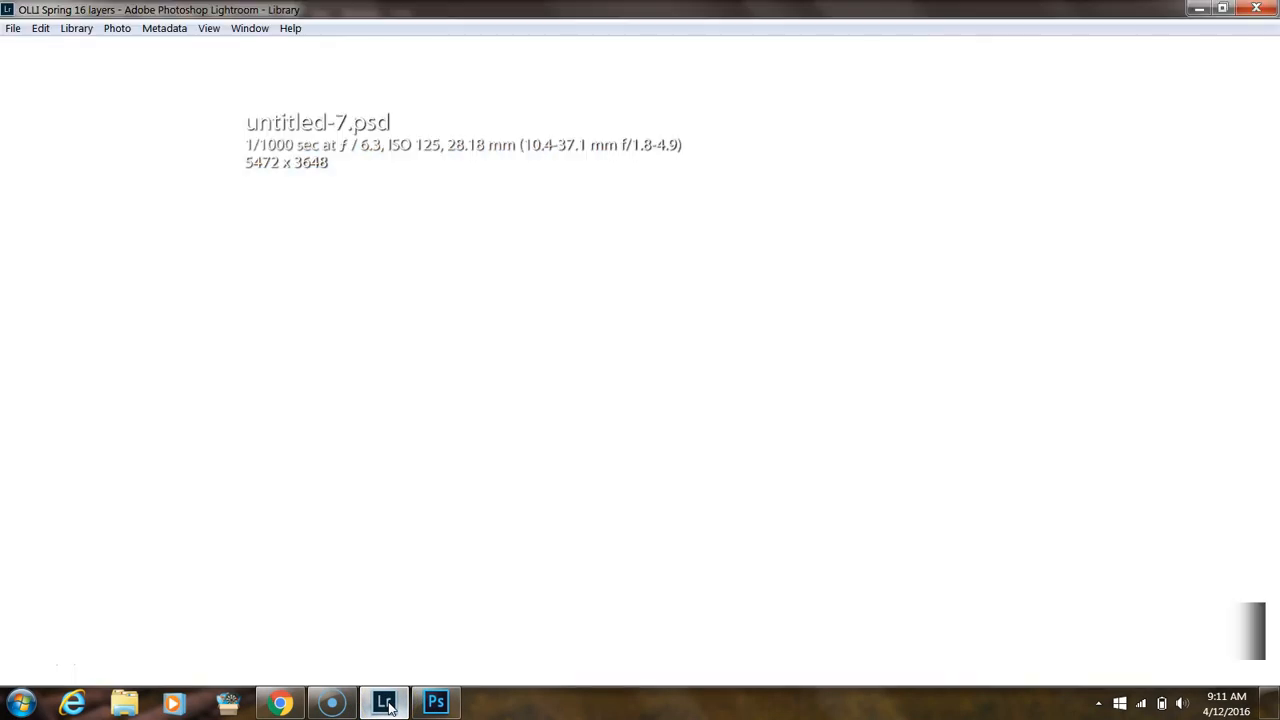
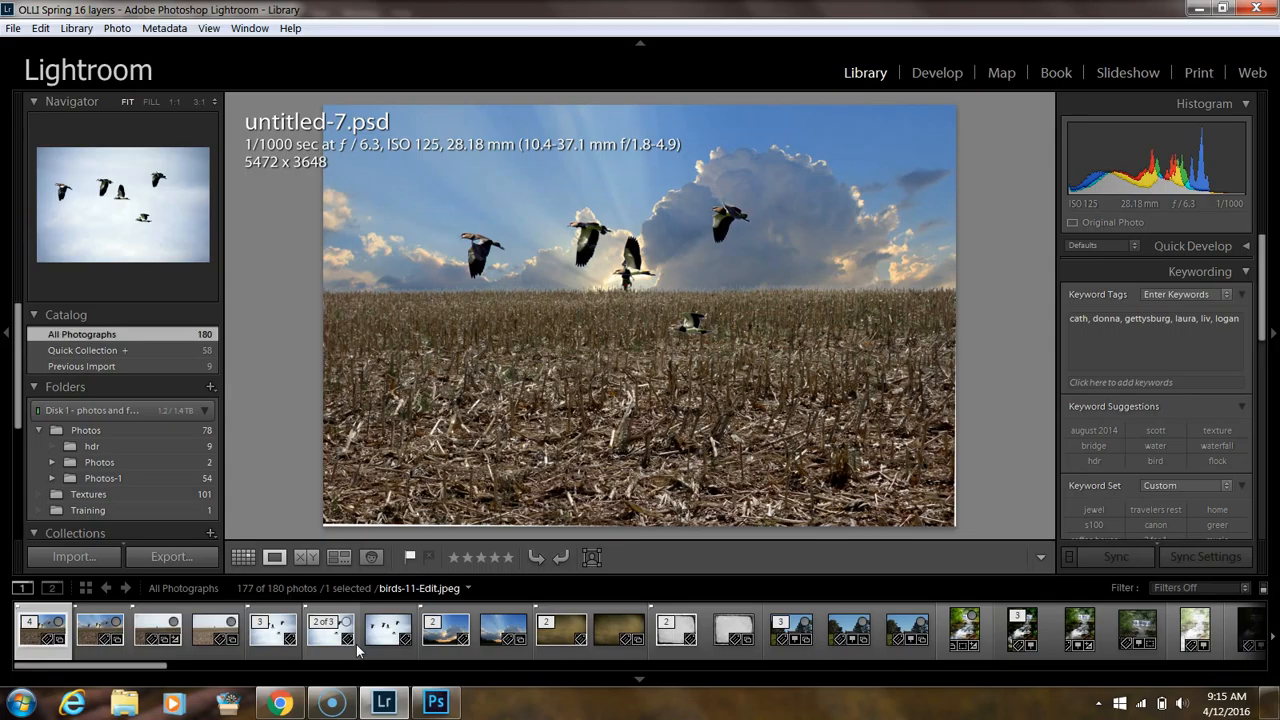
{"action": "left_click", "coordinate": [356, 644]}
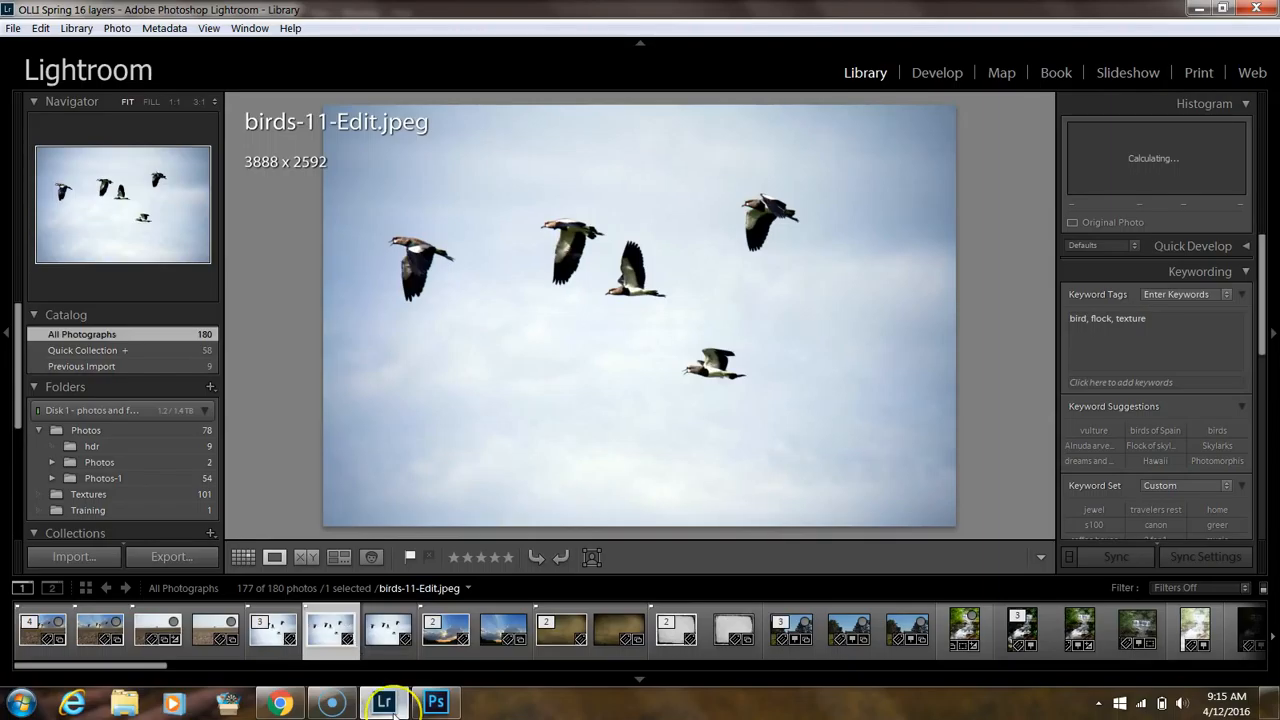
{"action": "mouse_move", "coordinate": [392, 710]}
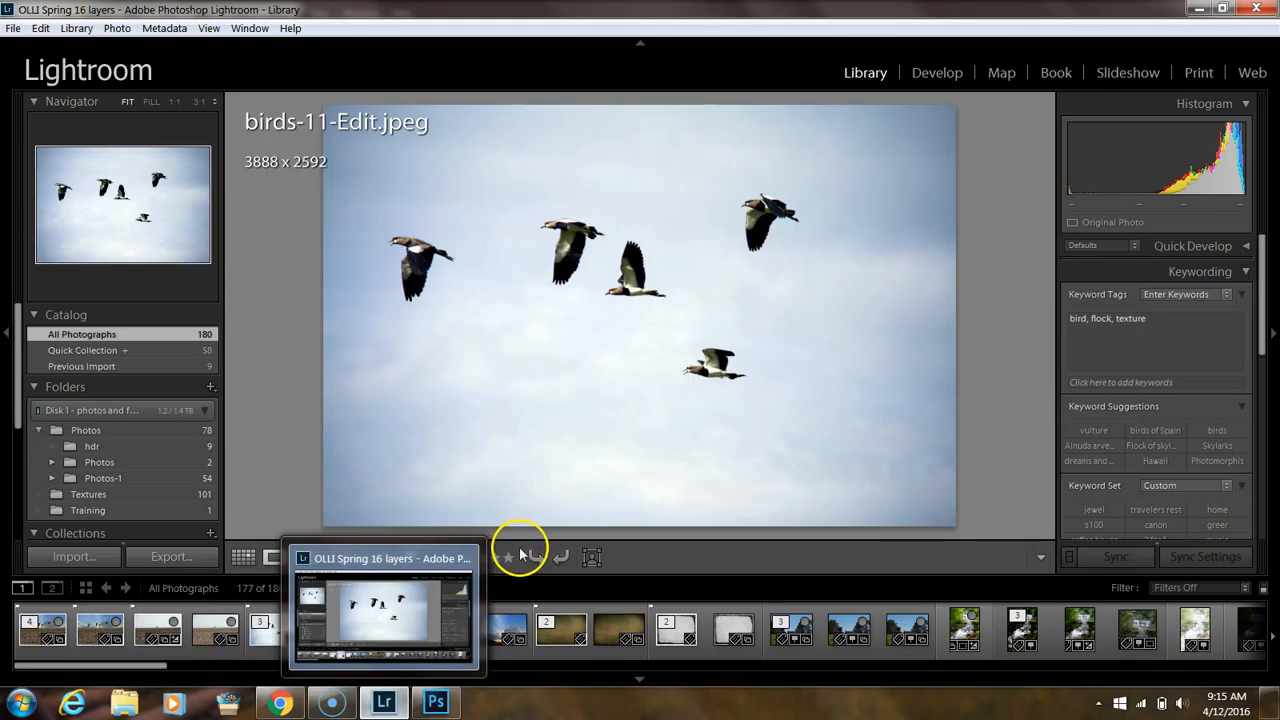
{"action": "left_click", "coordinate": [440, 707]}
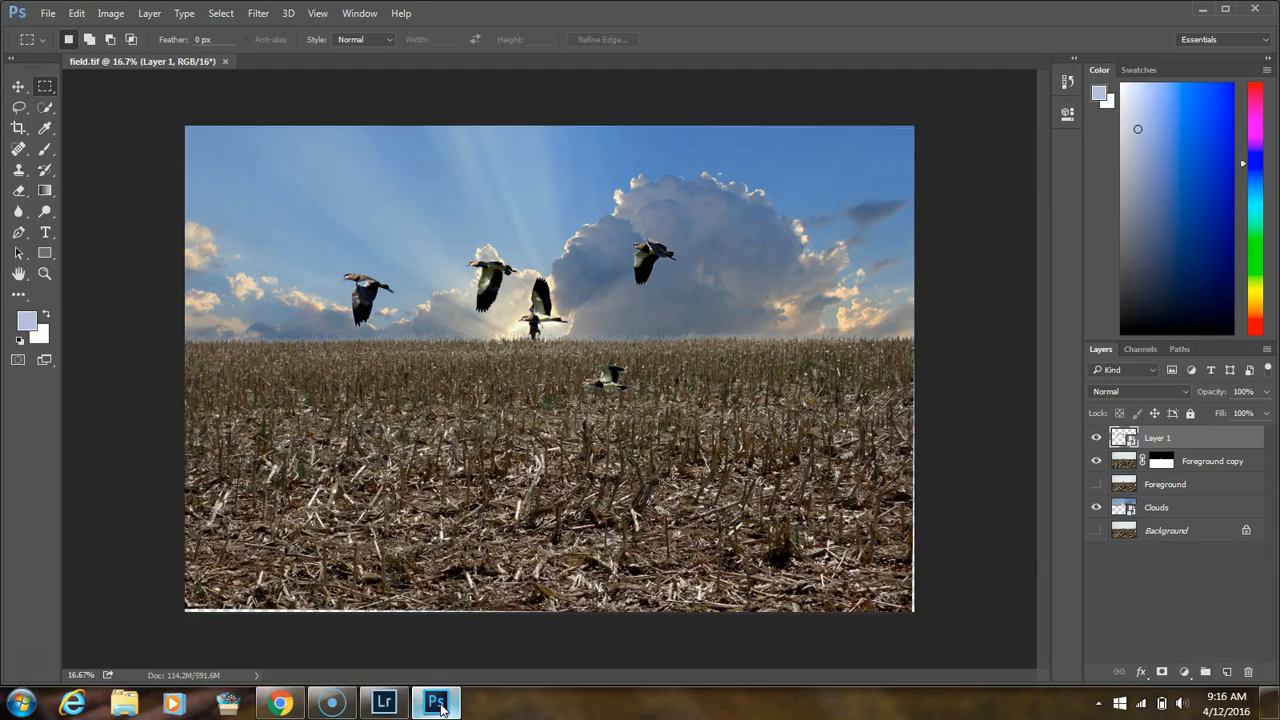
Step: Switch back to Lightroom, view the composite untitled-6.psd in the Library, and return to Photoshop
{"action": "left_click", "coordinate": [383, 703]}
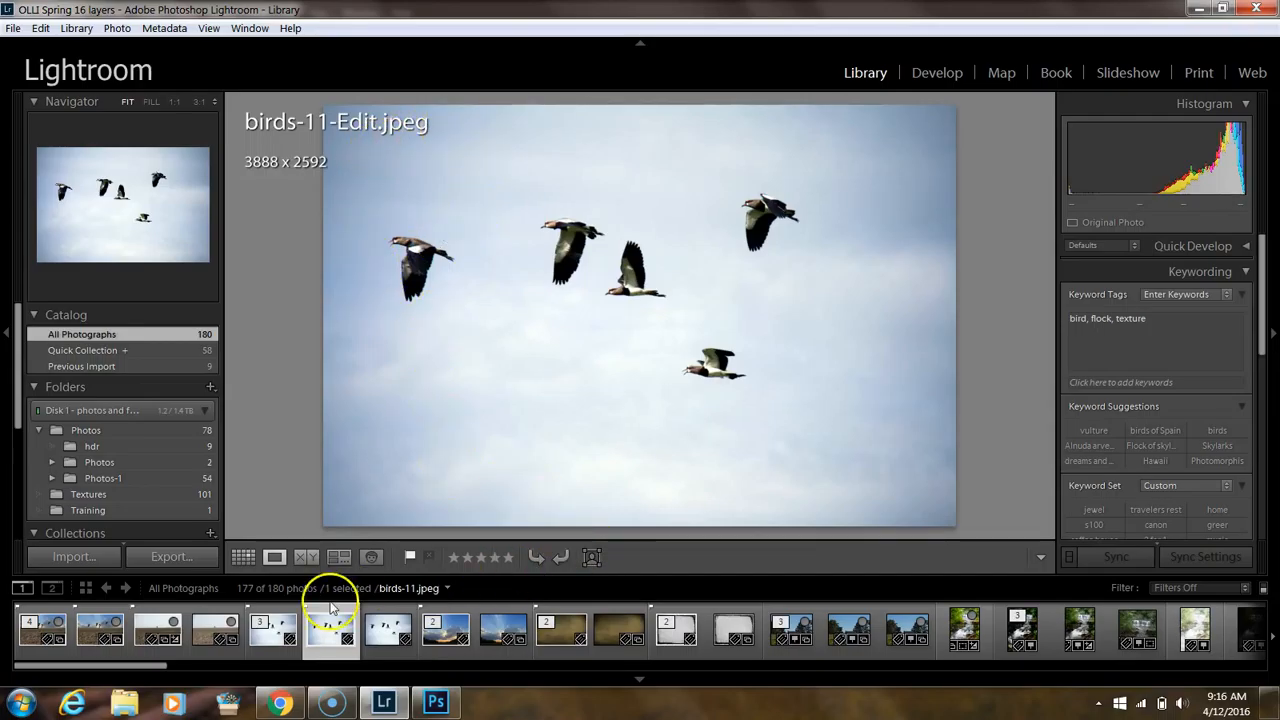
{"action": "left_click", "coordinate": [90, 640]}
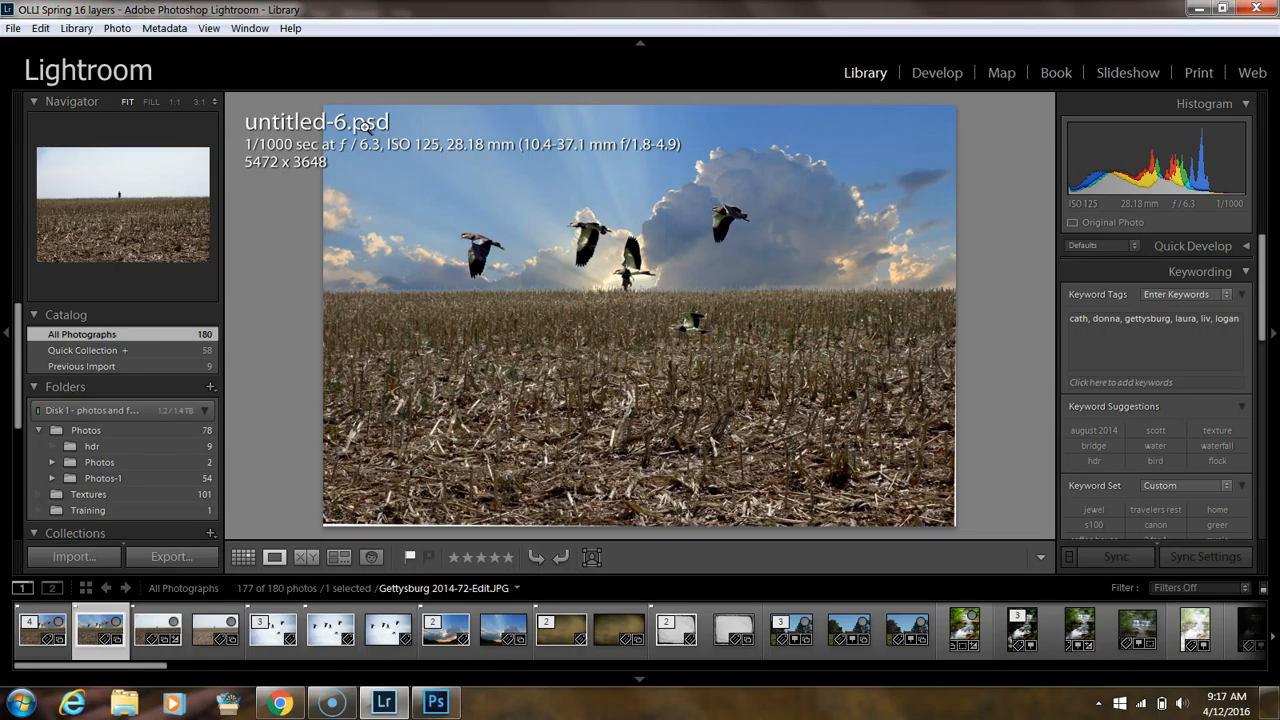
{"action": "left_click", "coordinate": [297, 181]}
{"action": "left_click", "coordinate": [435, 703]}
{"action": "left_click", "coordinate": [309, 423]}
{"action": "left_click", "coordinate": [193, 228]}
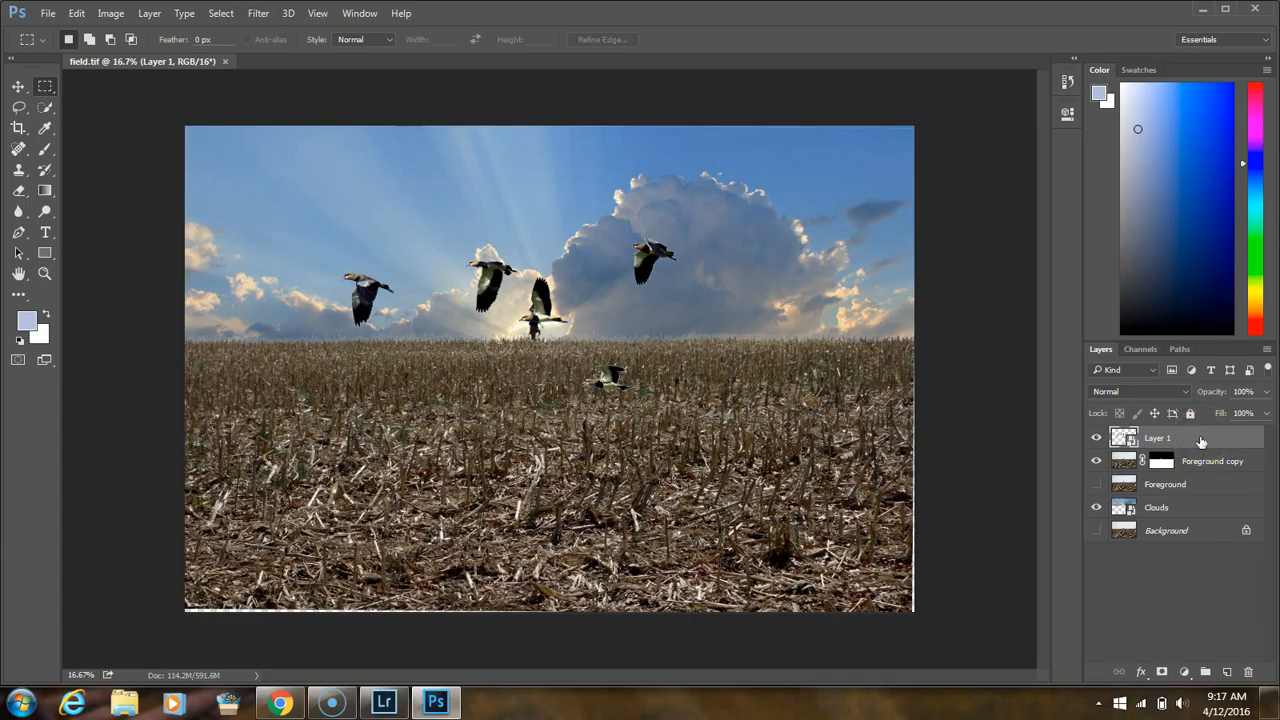
Step: Toggle the visibility of the Foreground layer to compare the composite with and without it, leaving it hidden
{"action": "left_click", "coordinate": [1097, 485]}
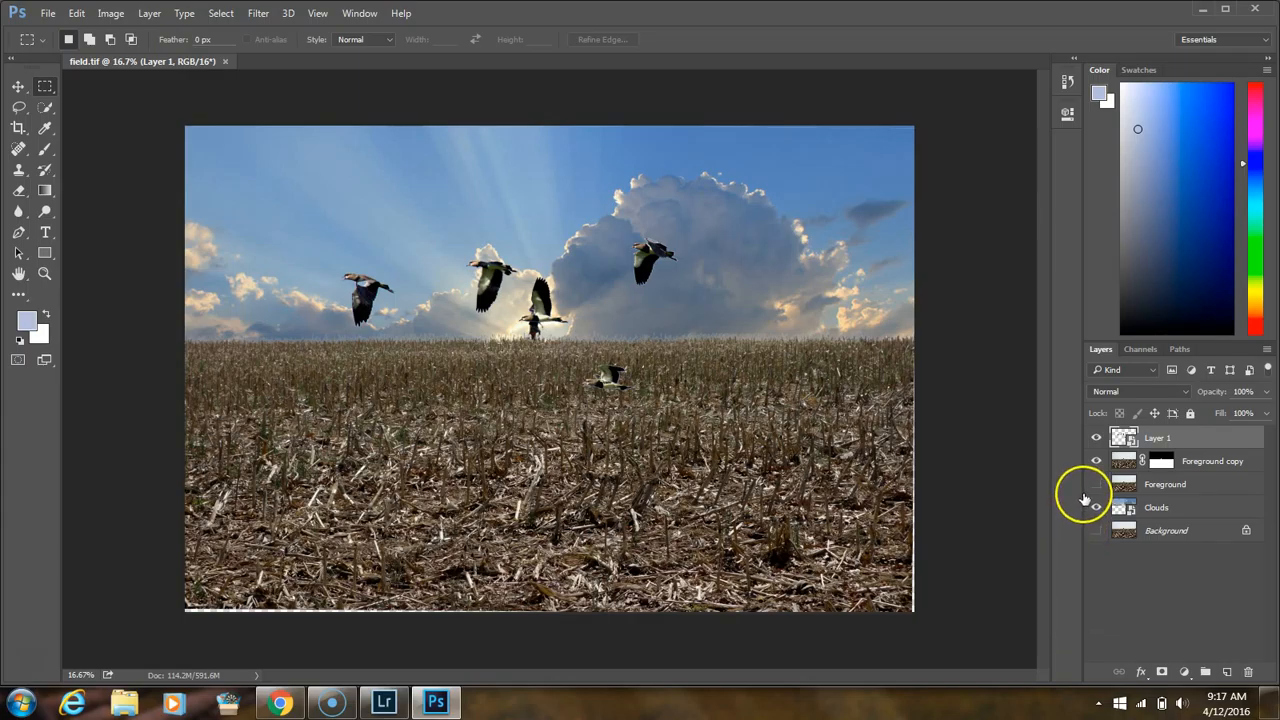
{"action": "left_click", "coordinate": [1098, 487]}
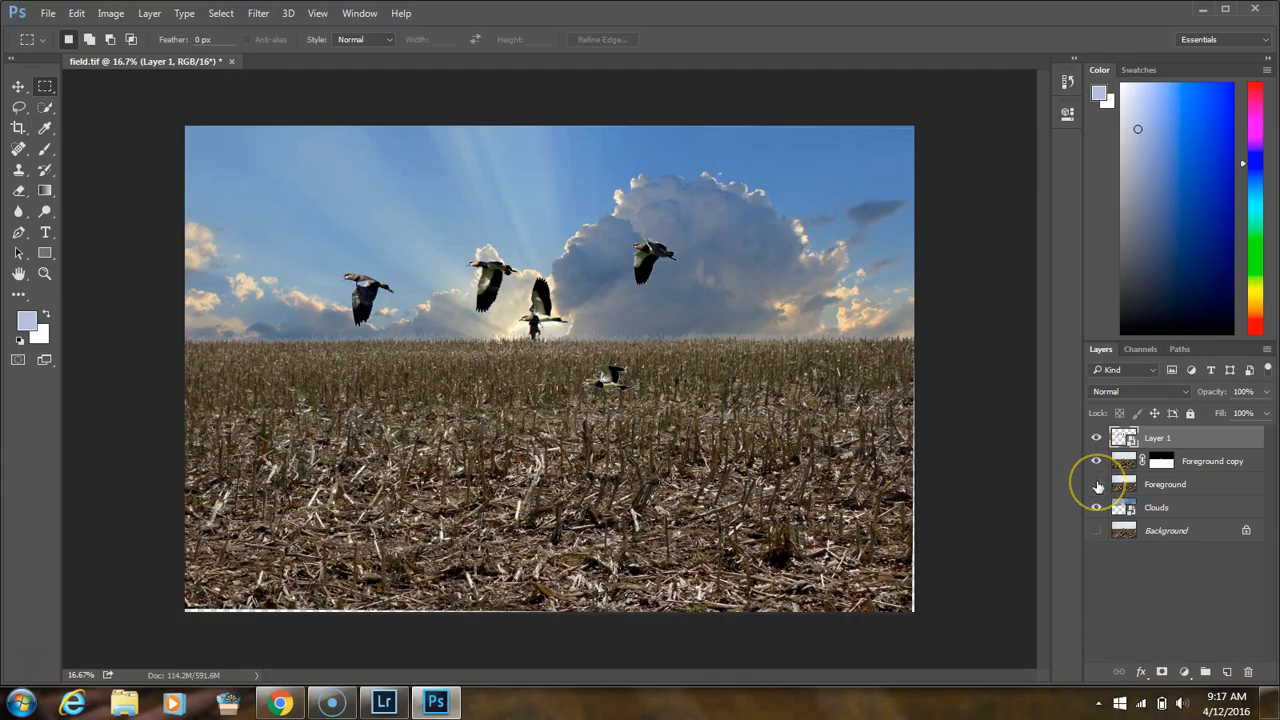
{"action": "left_click", "coordinate": [1097, 485]}
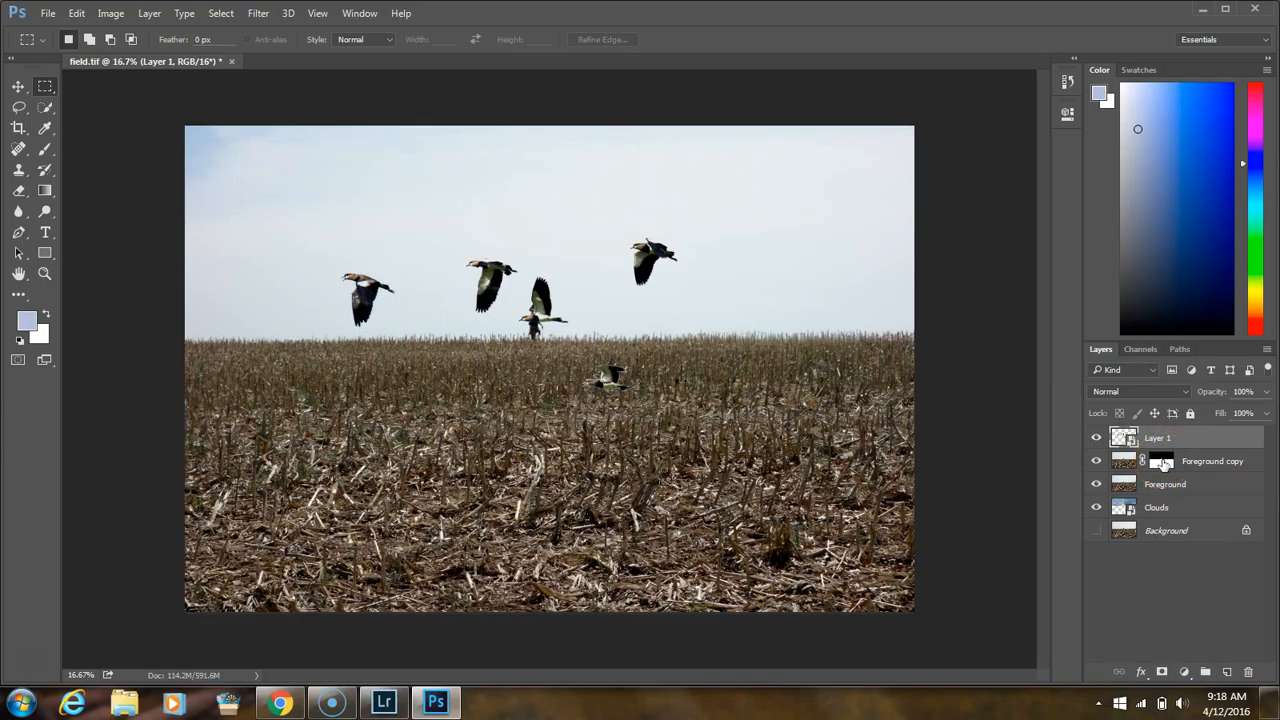
{"action": "left_click", "coordinate": [1096, 485]}
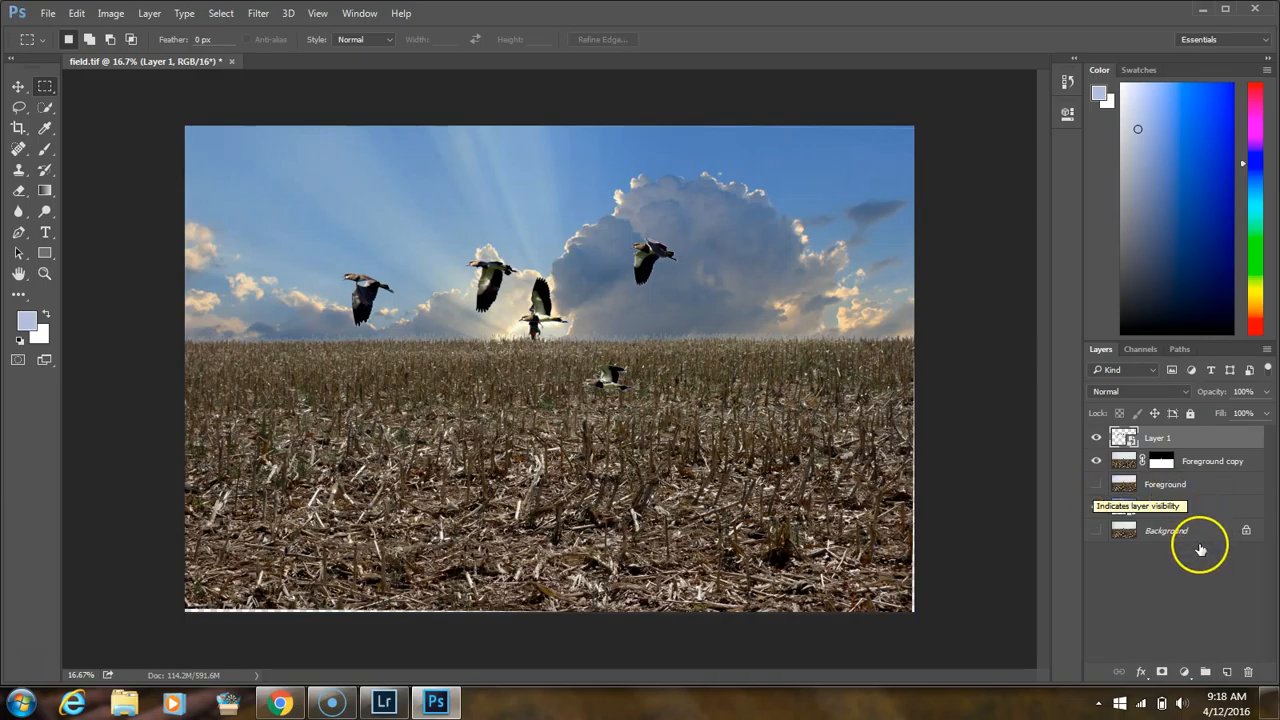
Step: Toggle the visibility of the Background layer to compare its effect on the composite, leaving it hidden
{"action": "left_click", "coordinate": [1097, 530]}
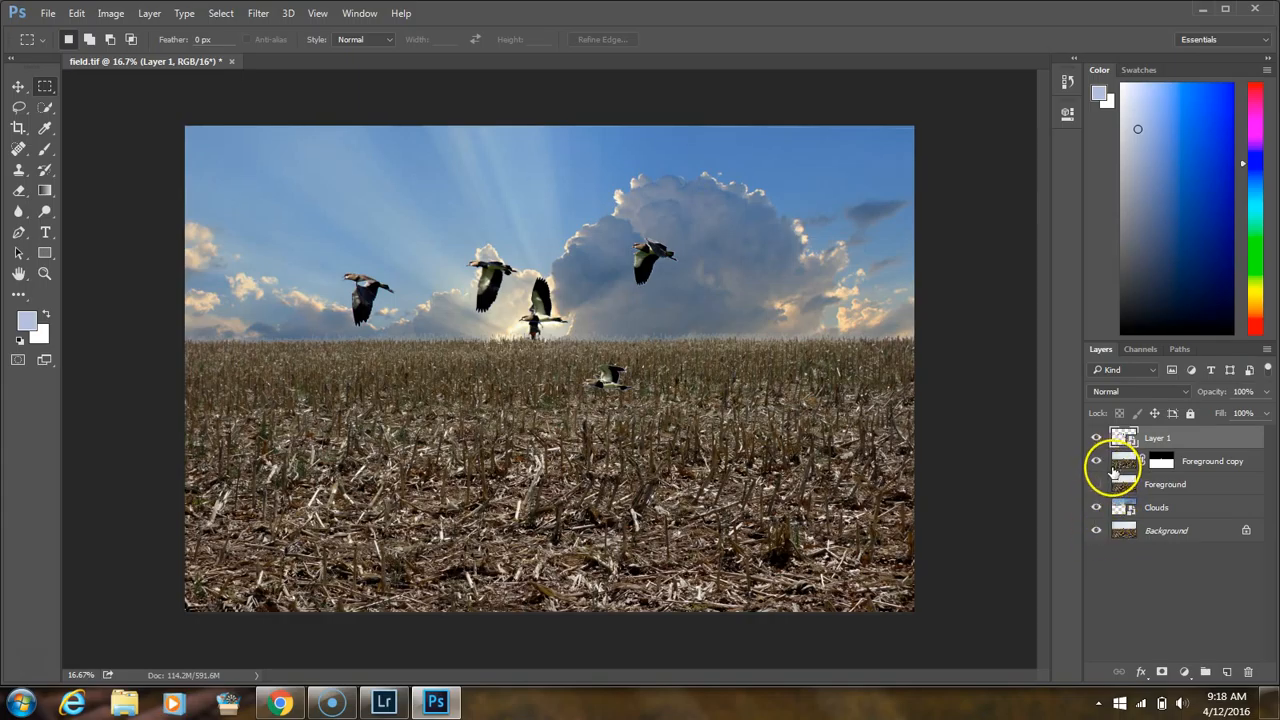
{"action": "left_click", "coordinate": [1097, 531]}
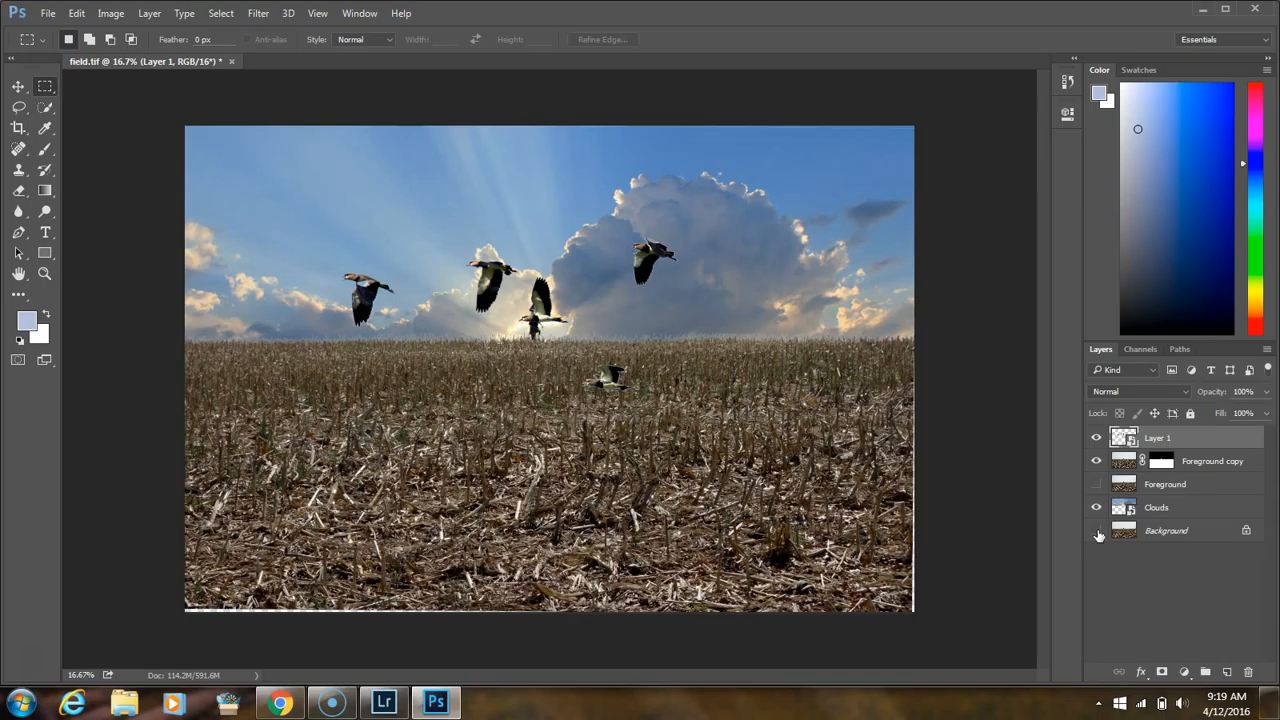
{"action": "left_click", "coordinate": [1097, 531]}
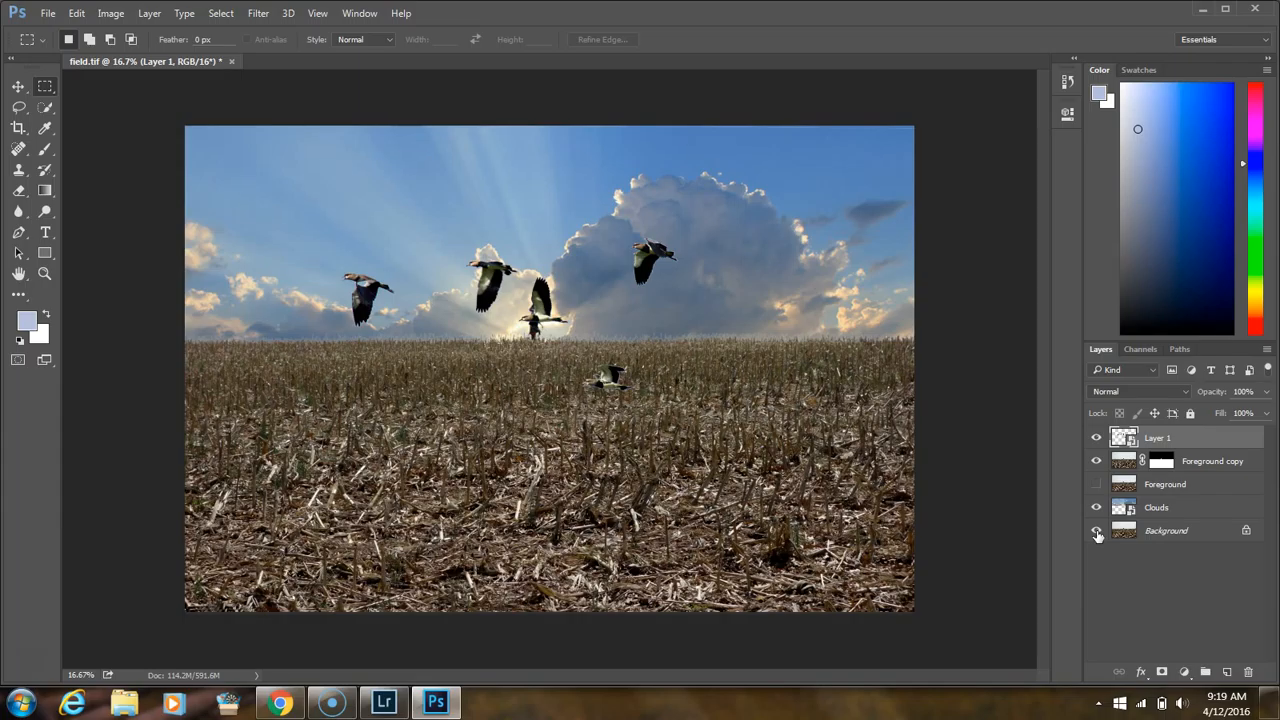
{"action": "left_click", "coordinate": [1097, 533]}
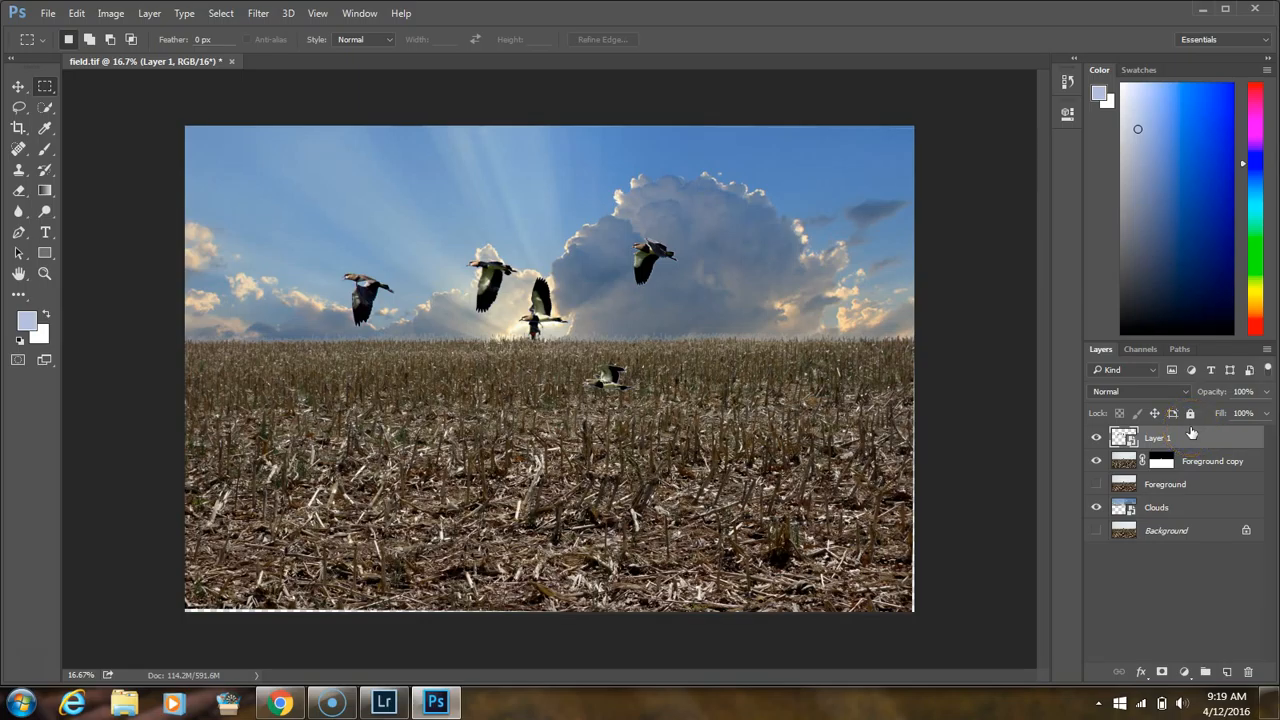
Step: Open the contents of the Layer 1 smart object to inspect the cut-out birds, then close that document
{"action": "left_click", "coordinate": [1140, 450]}
{"action": "double_click", "coordinate": [1122, 443]}
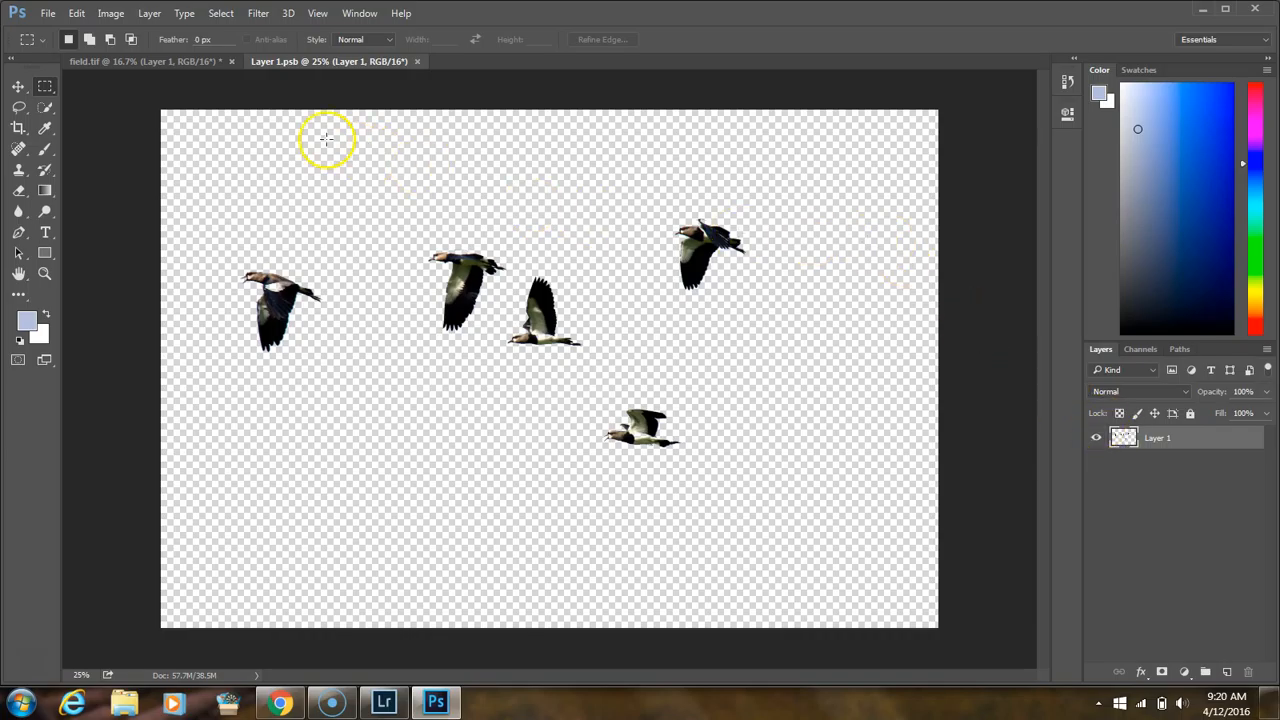
{"action": "left_click", "coordinate": [172, 61]}
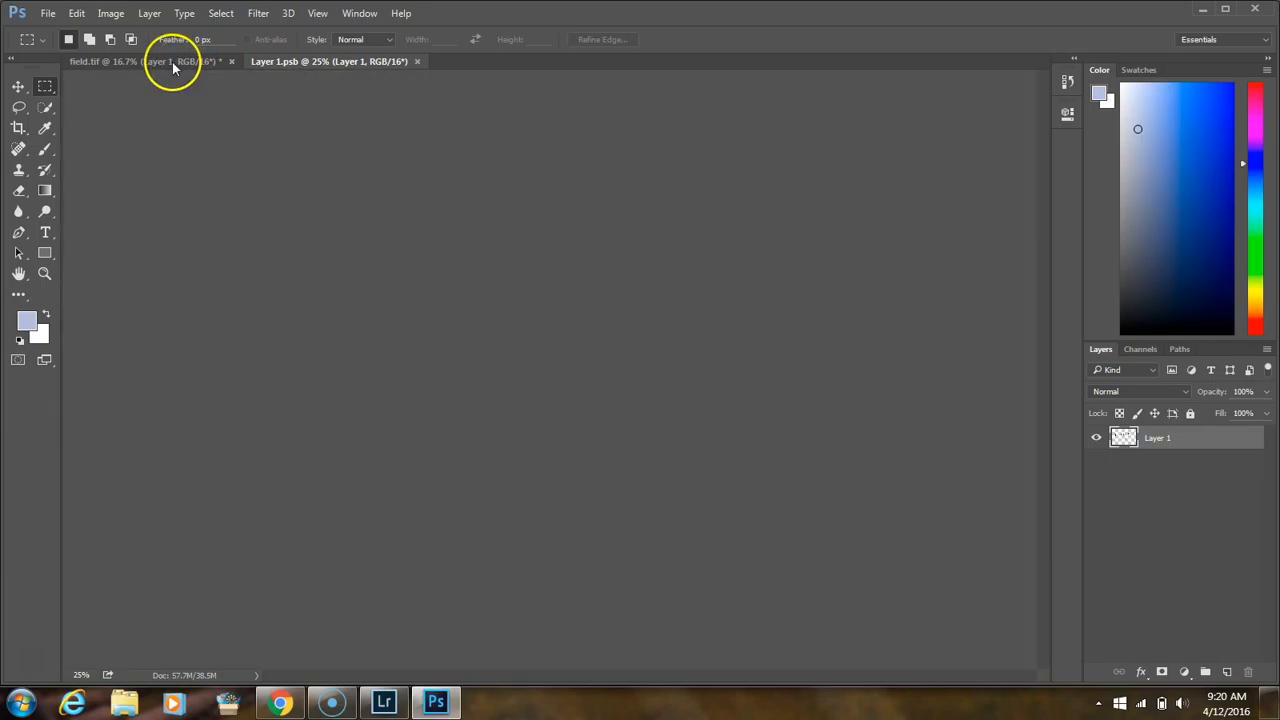
{"action": "left_click", "coordinate": [306, 61]}
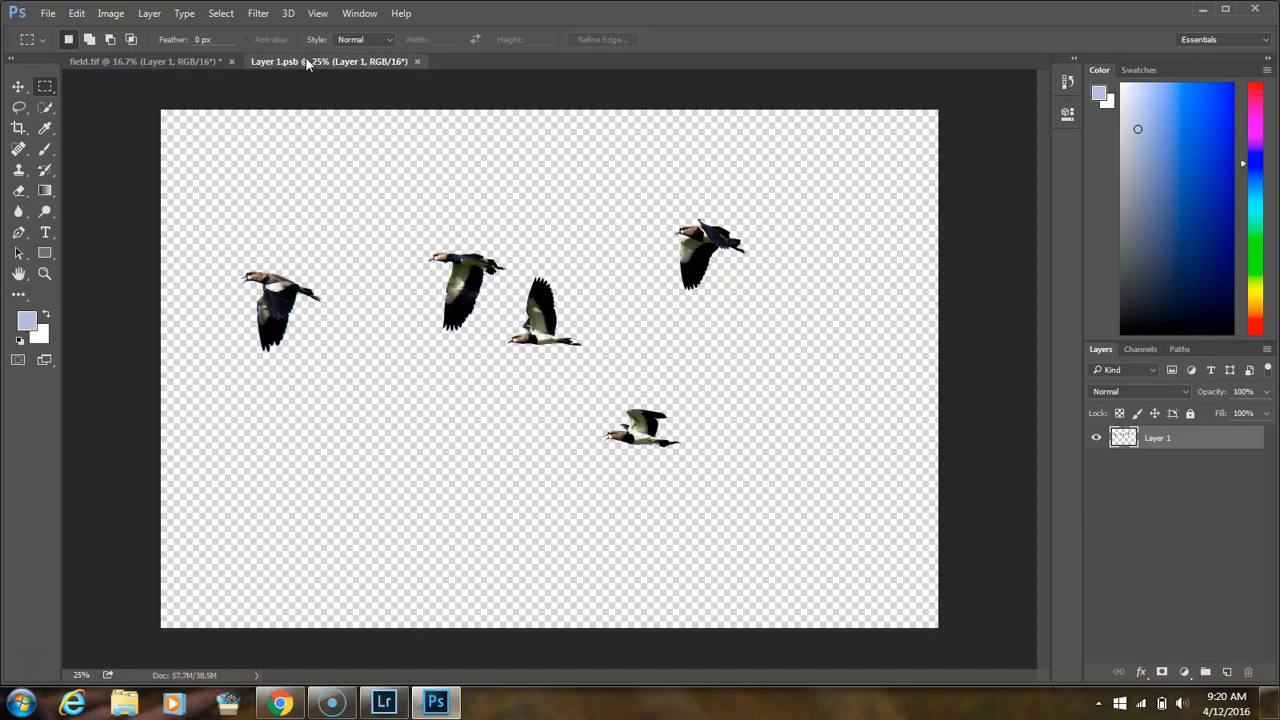
{"action": "left_click_drag", "start_coordinate": [383, 62], "coordinate": [415, 61]}
{"action": "left_click", "coordinate": [418, 62]}
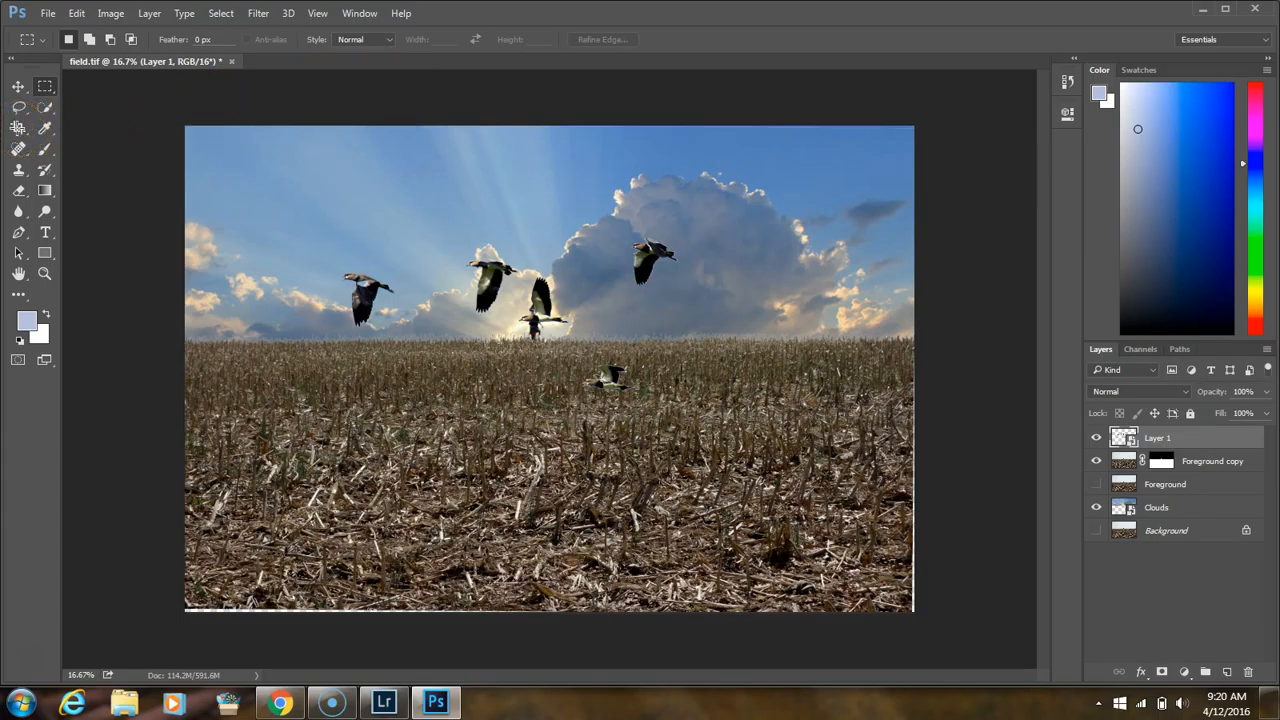
Step: Crop the composite slightly to about 22.55 in wide, trimming the white strip along the lower edge of the field
{"action": "left_click", "coordinate": [19, 129]}
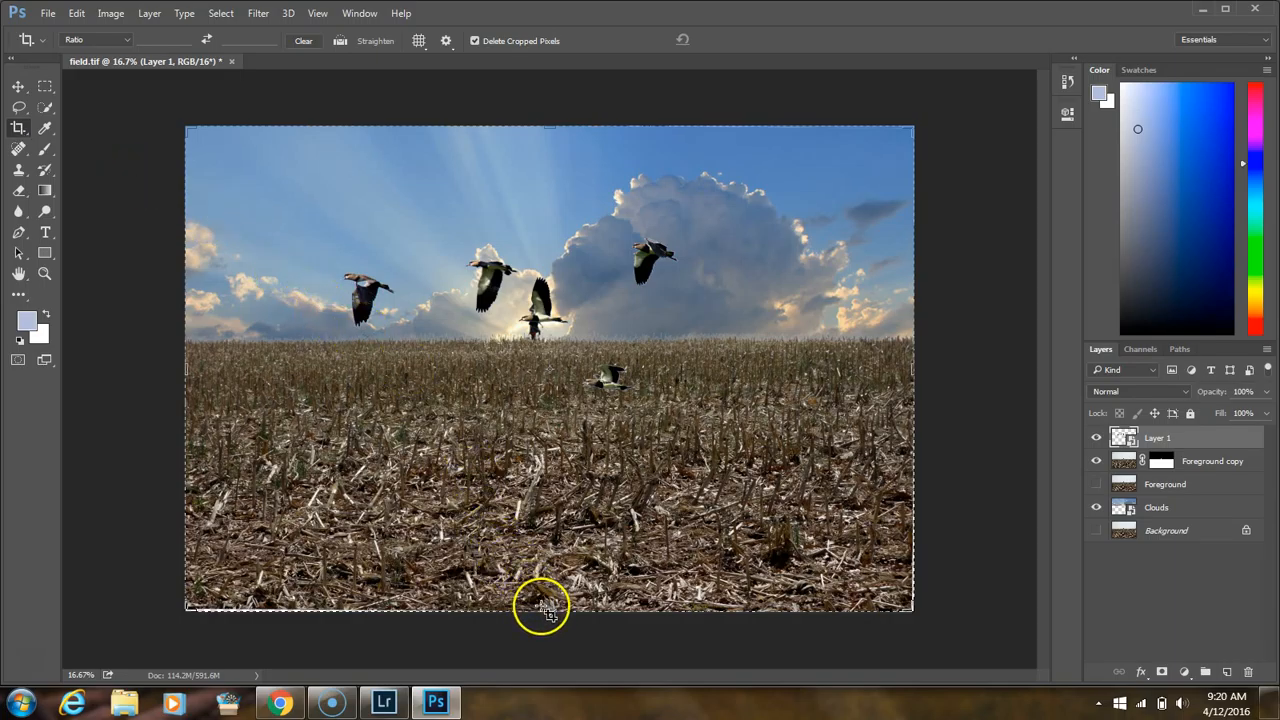
{"action": "left_click_drag", "start_coordinate": [547, 612], "coordinate": [552, 606]}
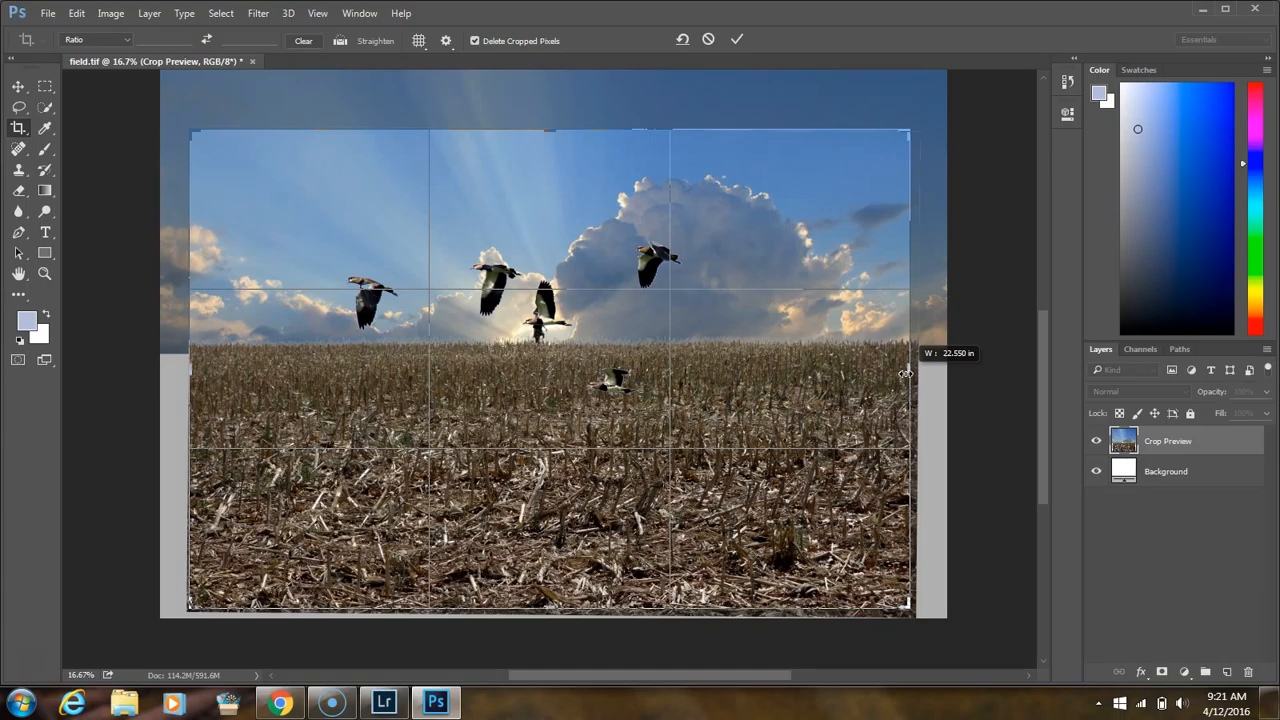
{"action": "left_click_drag", "start_coordinate": [910, 352], "coordinate": [905, 373]}
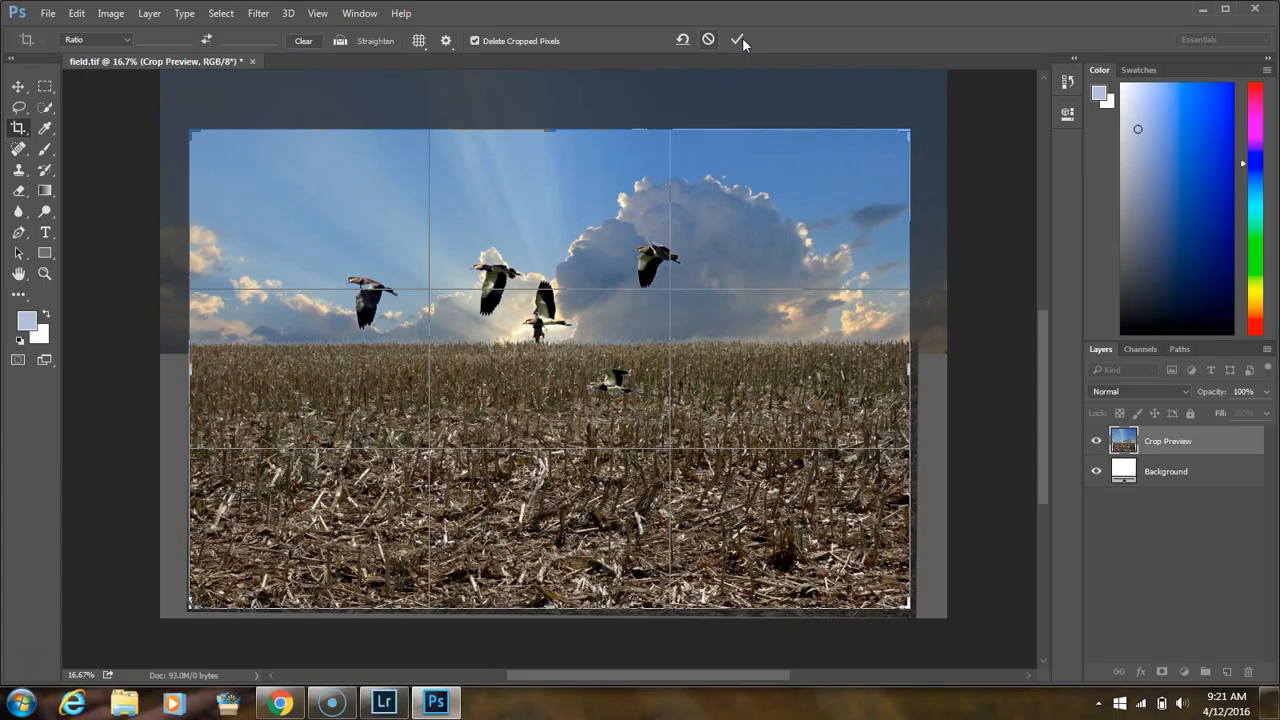
{"action": "left_click", "coordinate": [742, 37]}
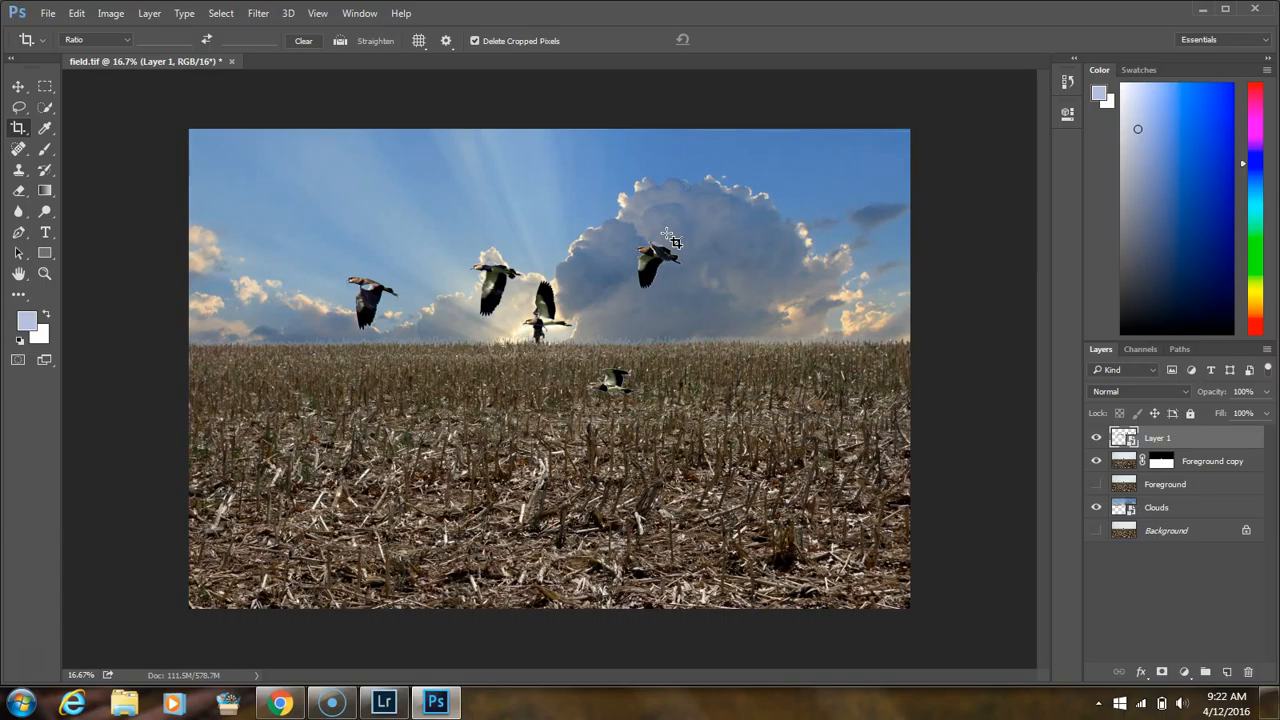
{"action": "left_click", "coordinate": [18, 88]}
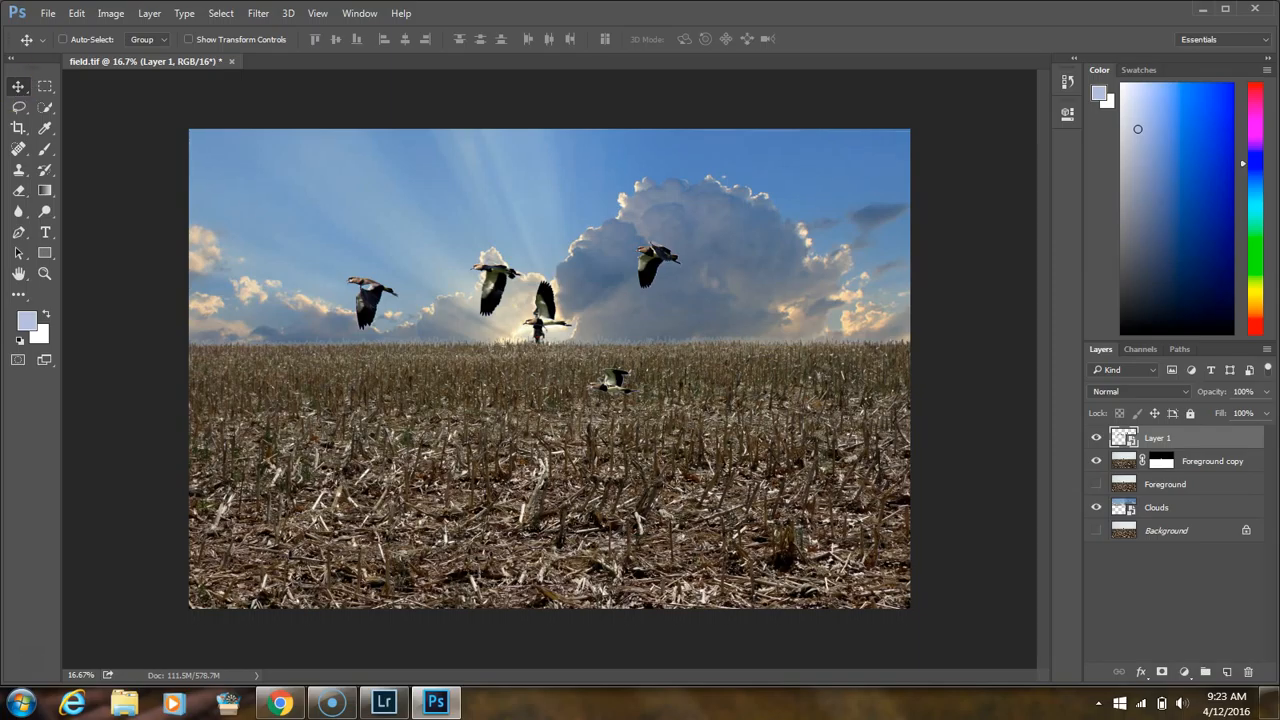
{"action": "left_click", "coordinate": [380, 270]}
{"action": "left_click", "coordinate": [381, 271]}
{"action": "left_click", "coordinate": [1120, 437]}
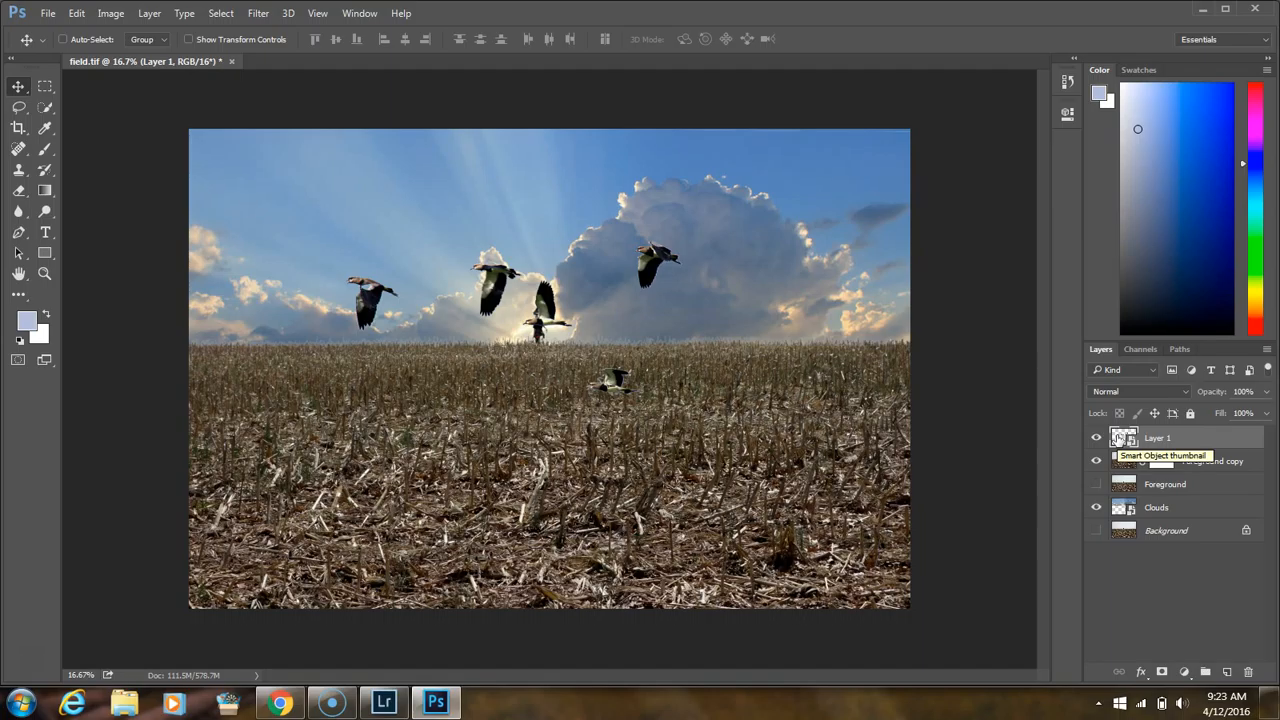
{"action": "left_click", "coordinate": [1120, 437]}
{"action": "left_click", "coordinate": [118, 150]}
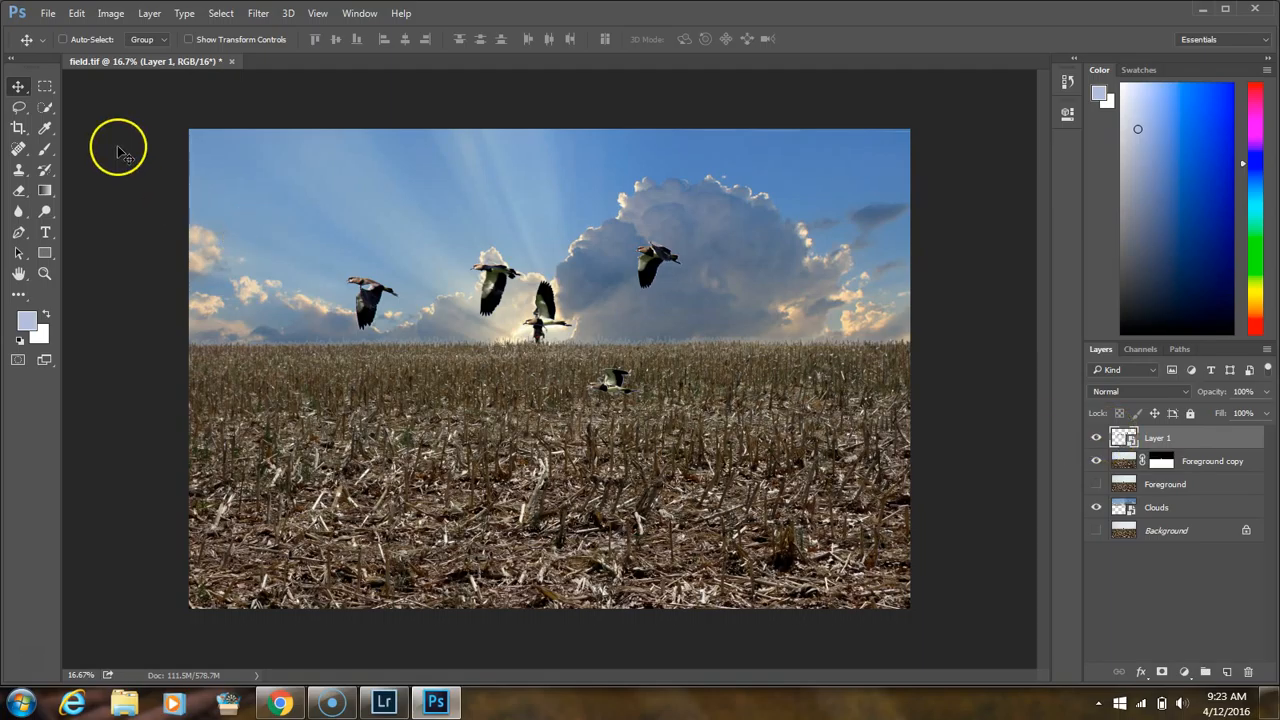
Step: Try to select the leftmost bird in the sky with the Quick Selection tool, and clear the selection
{"action": "left_click", "coordinate": [46, 108]}
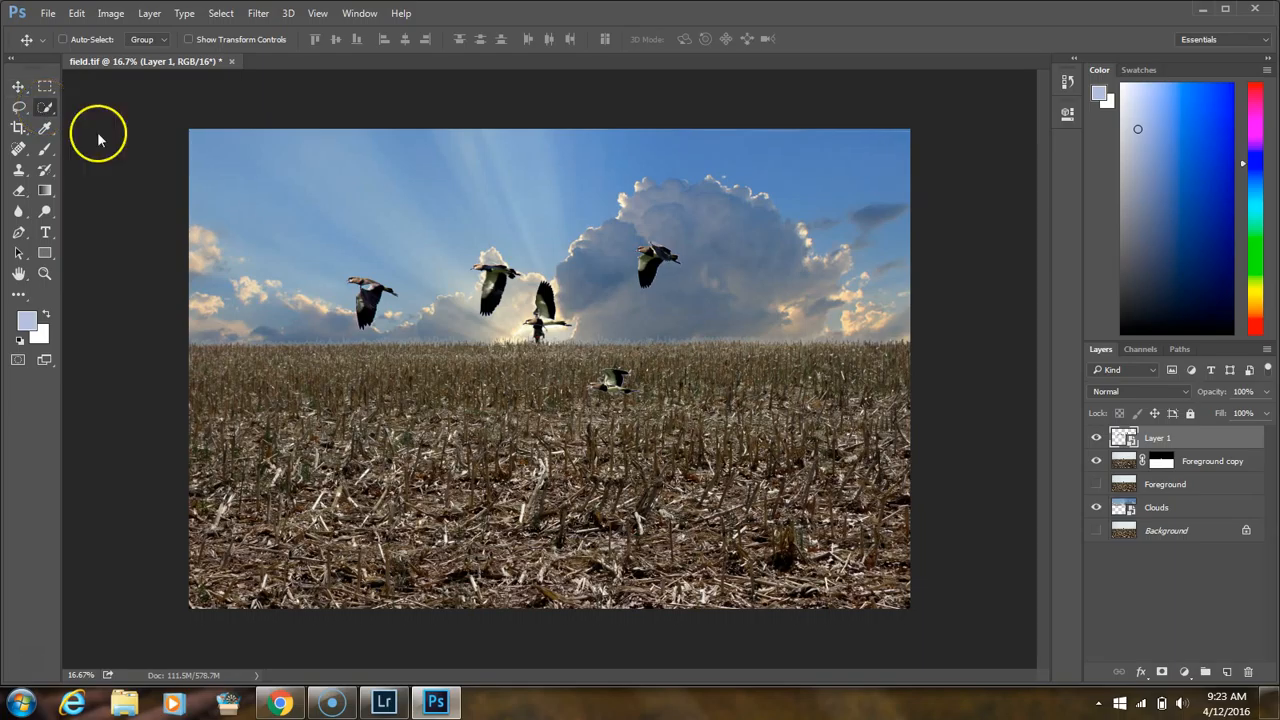
{"action": "left_click", "coordinate": [315, 306]}
{"action": "left_click", "coordinate": [321, 266]}
{"action": "mouse_move", "coordinate": [321, 266]}
{"action": "left_mouse_down"}
{"action": "mouse_move", "coordinate": [337, 238]}
{"action": "mouse_move", "coordinate": [415, 293]}
{"action": "mouse_move", "coordinate": [408, 331]}
{"action": "mouse_move", "coordinate": [346, 334]}
{"action": "left_mouse_up"}
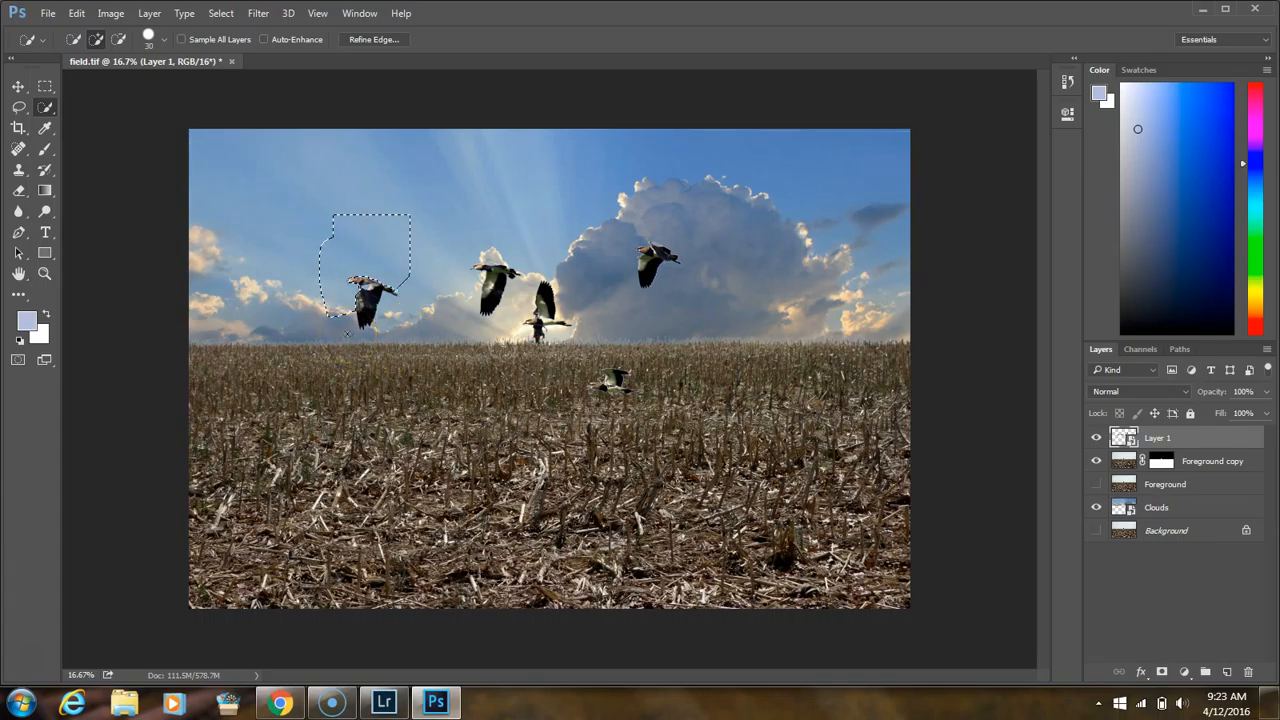
{"action": "left_click", "coordinate": [347, 331]}
{"action": "key", "text": "ctrl+d"}
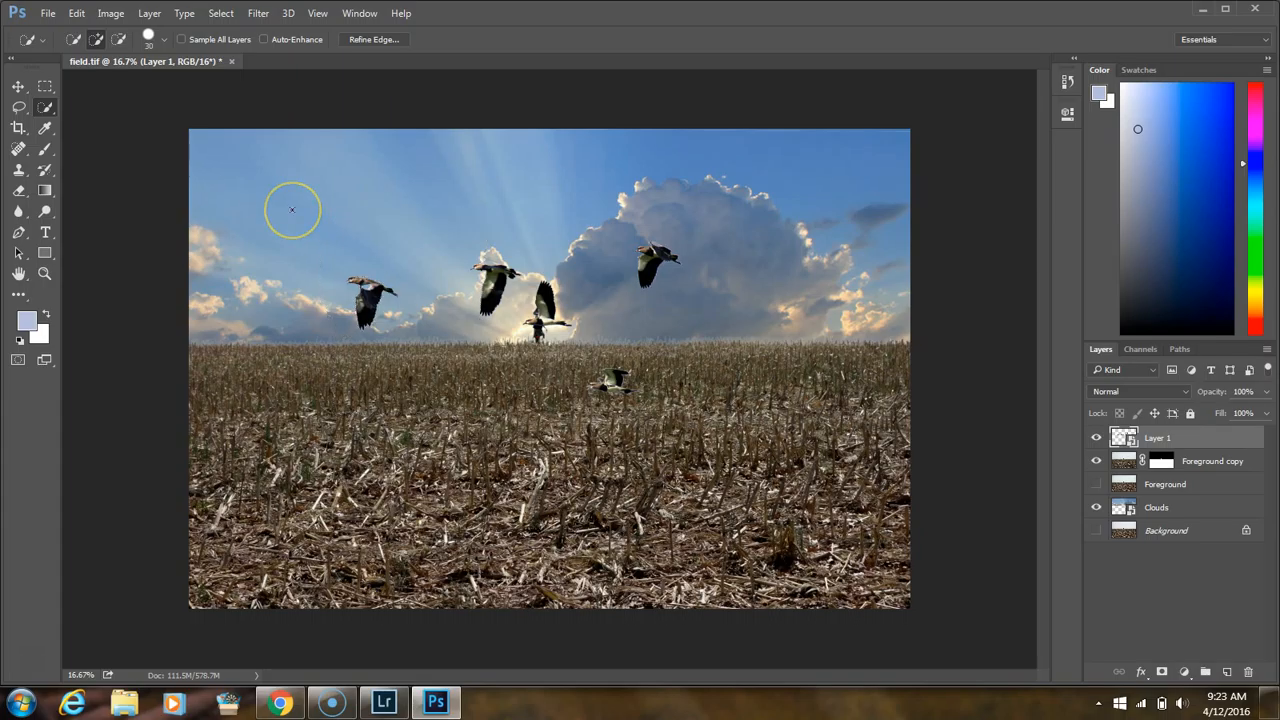
Step: Select the leftmost bird on Layer 1 with a rectangular marquee and copy it to a new layer
{"action": "left_click", "coordinate": [45, 86]}
{"action": "left_click_drag", "start_coordinate": [323, 251], "coordinate": [413, 345]}
{"action": "left_click", "coordinate": [221, 13]}
{"action": "left_click", "coordinate": [221, 15]}
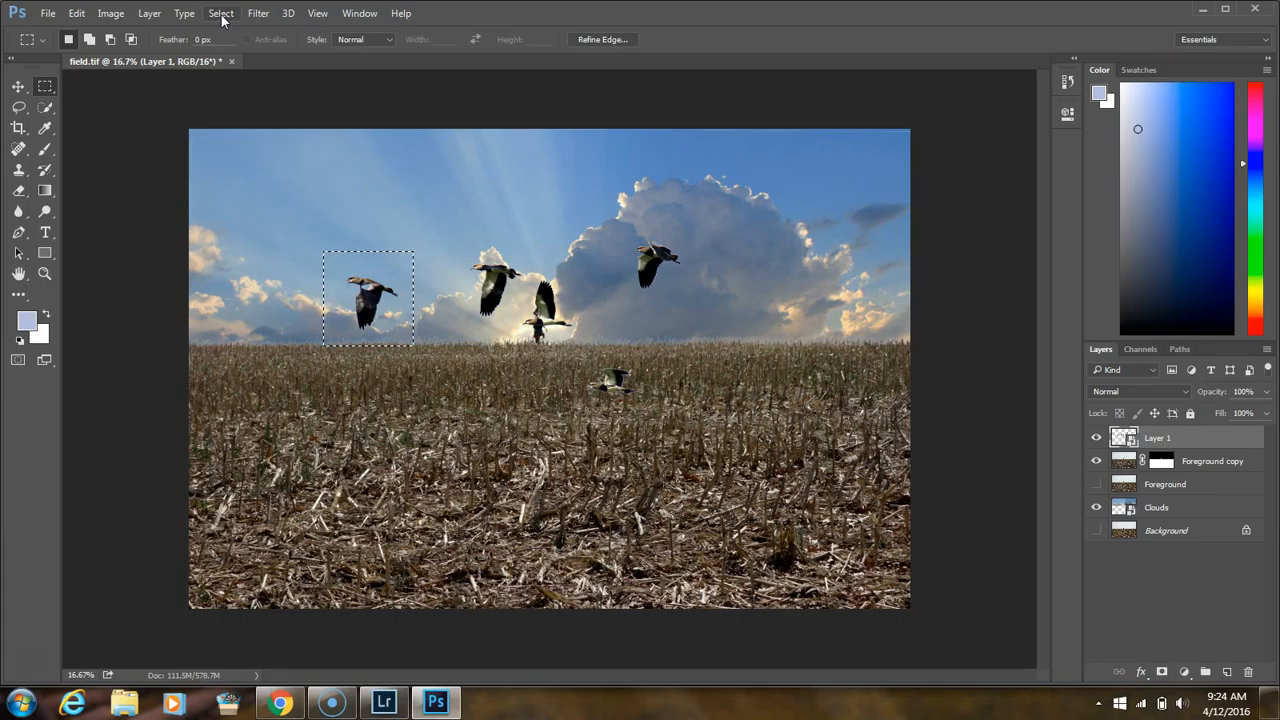
{"action": "right_click", "coordinate": [366, 298]}
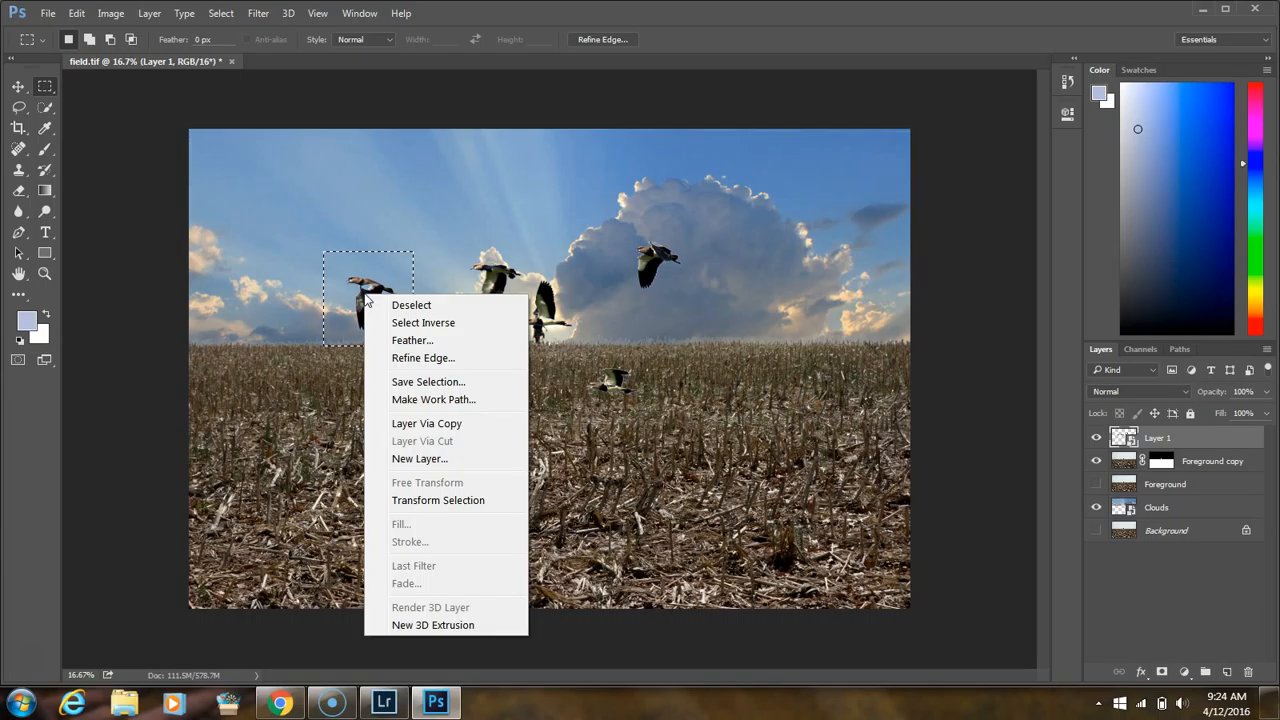
{"action": "left_click", "coordinate": [430, 424]}
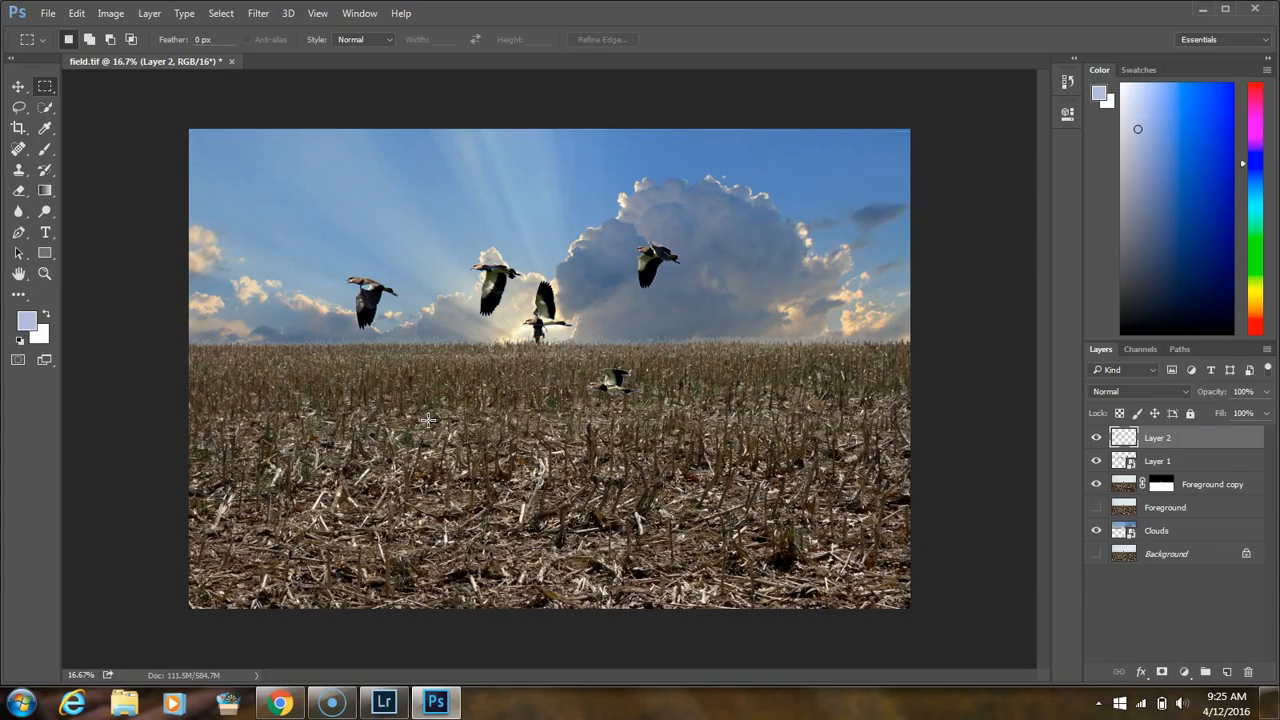
Step: Isolate the copied bird's layer to inspect it, and restore the visibility of the other layers
{"action": "left_click", "coordinate": [1097, 438]}
{"action": "left_click", "coordinate": [1097, 438], "text": "alt"}
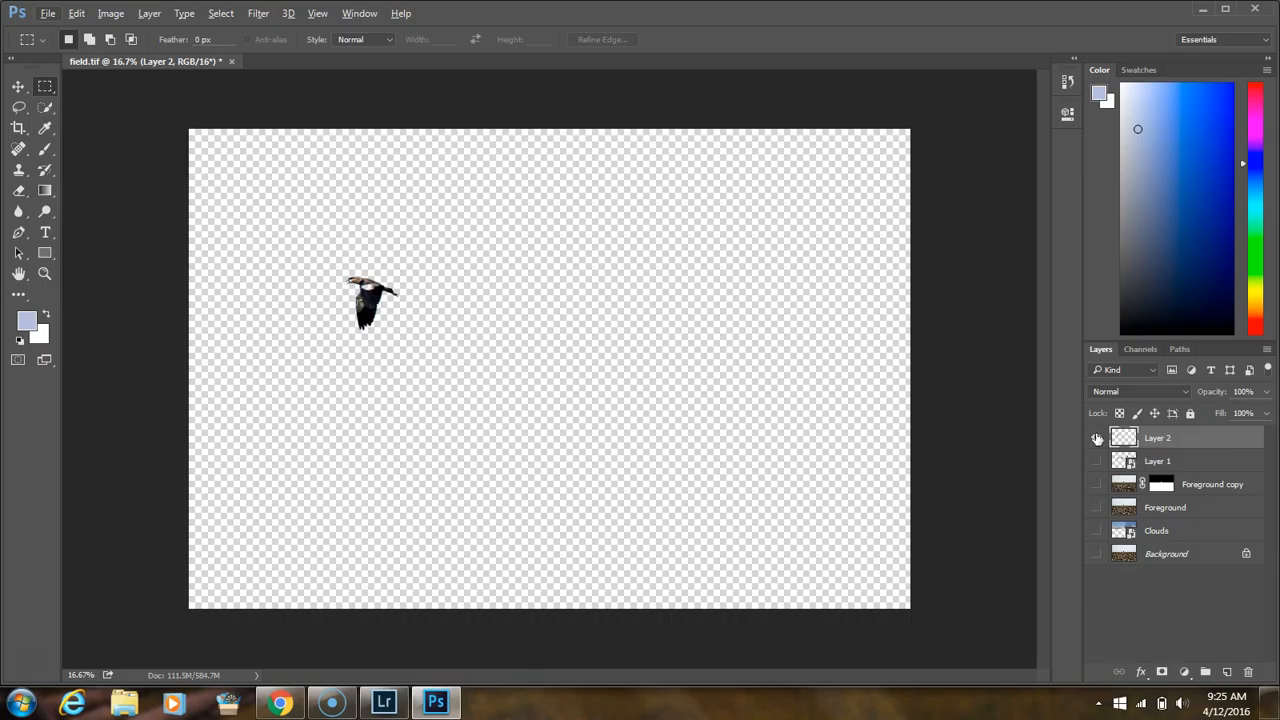
{"action": "left_click", "coordinate": [1097, 438], "text": "alt"}
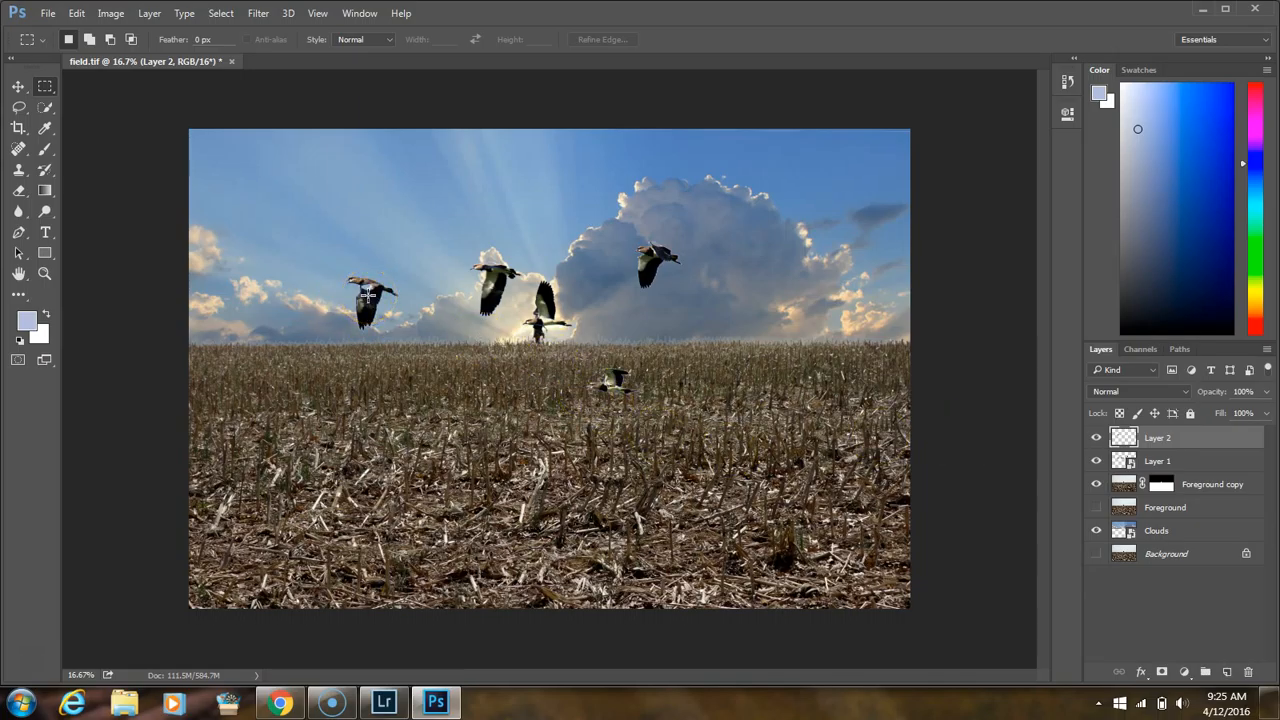
Step: Move the copied bird above and to the left of the original, and delete its layer, Layer 2
{"action": "key", "text": "v"}
{"action": "left_click_drag", "start_coordinate": [368, 297], "coordinate": [320, 226]}
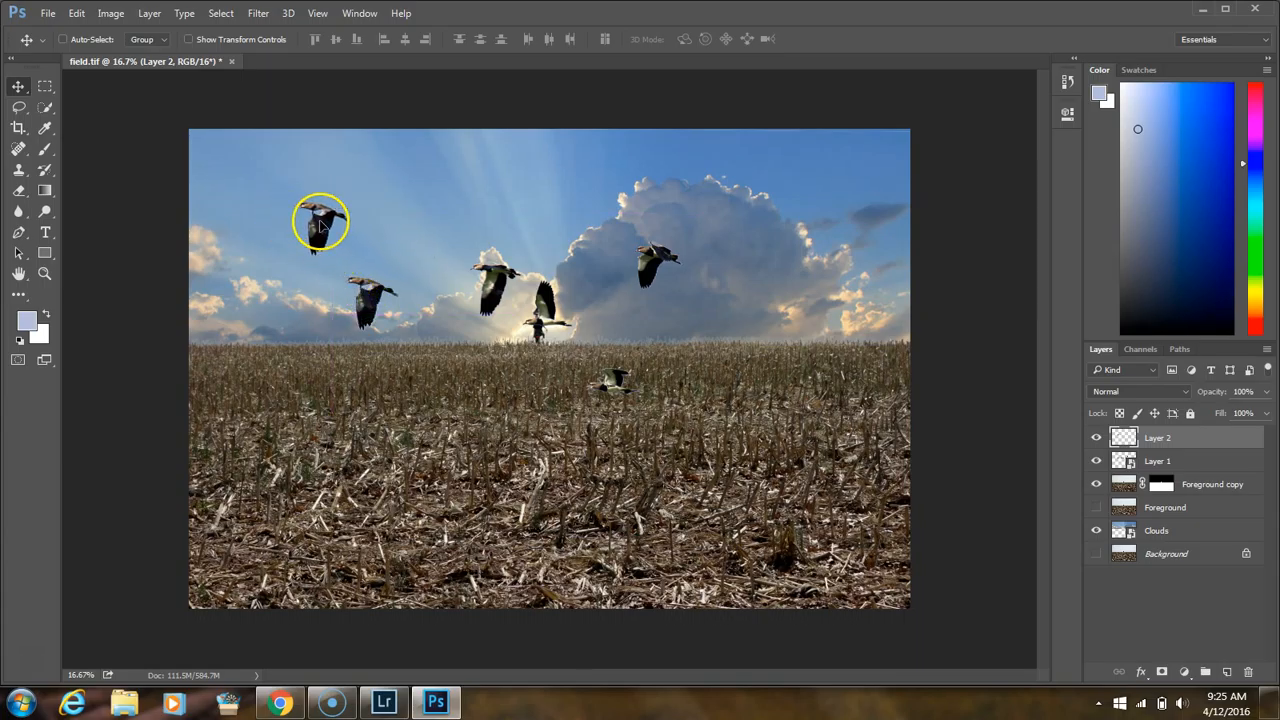
{"action": "left_click", "coordinate": [1247, 672]}
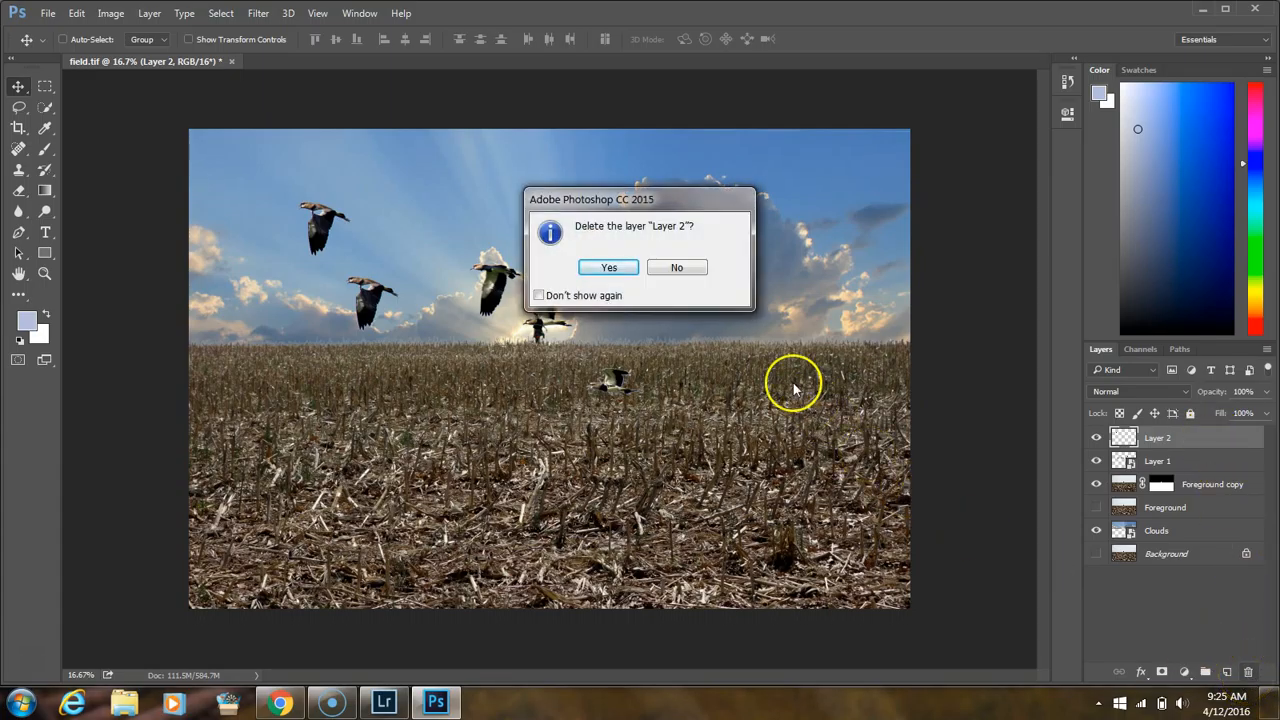
{"action": "left_click", "coordinate": [605, 268]}
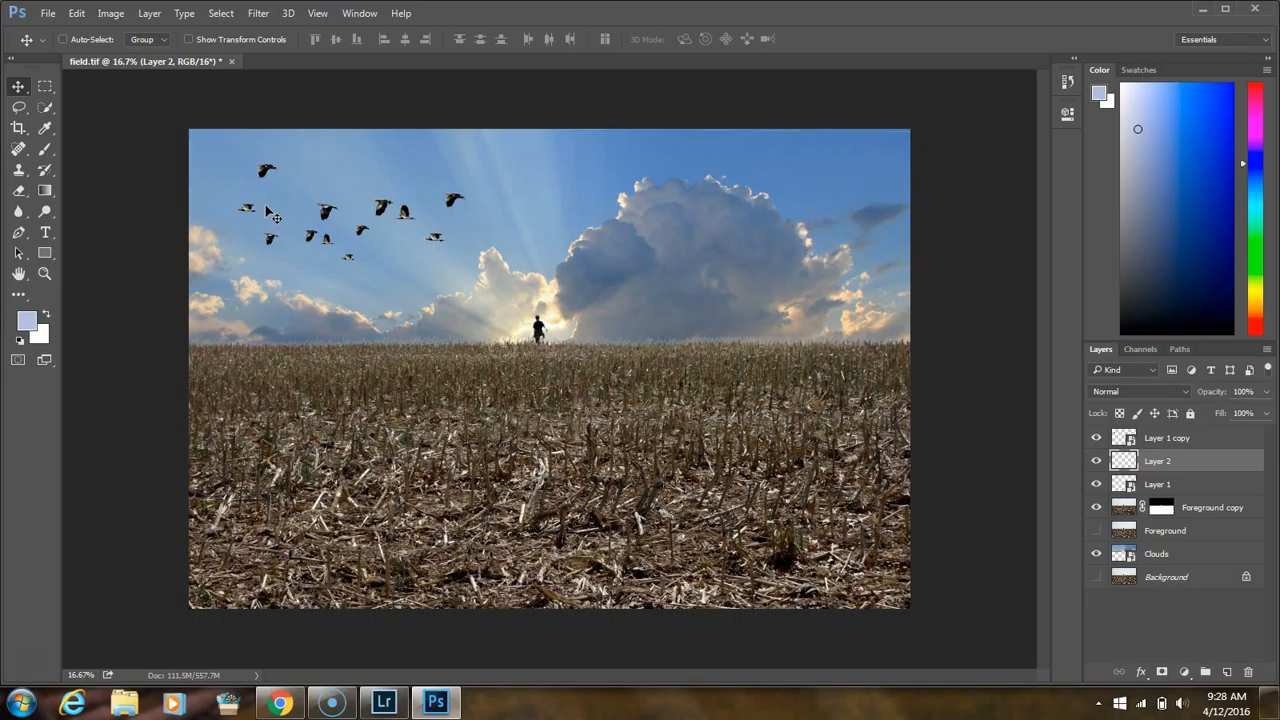
{"action": "left_click", "coordinate": [44, 88]}
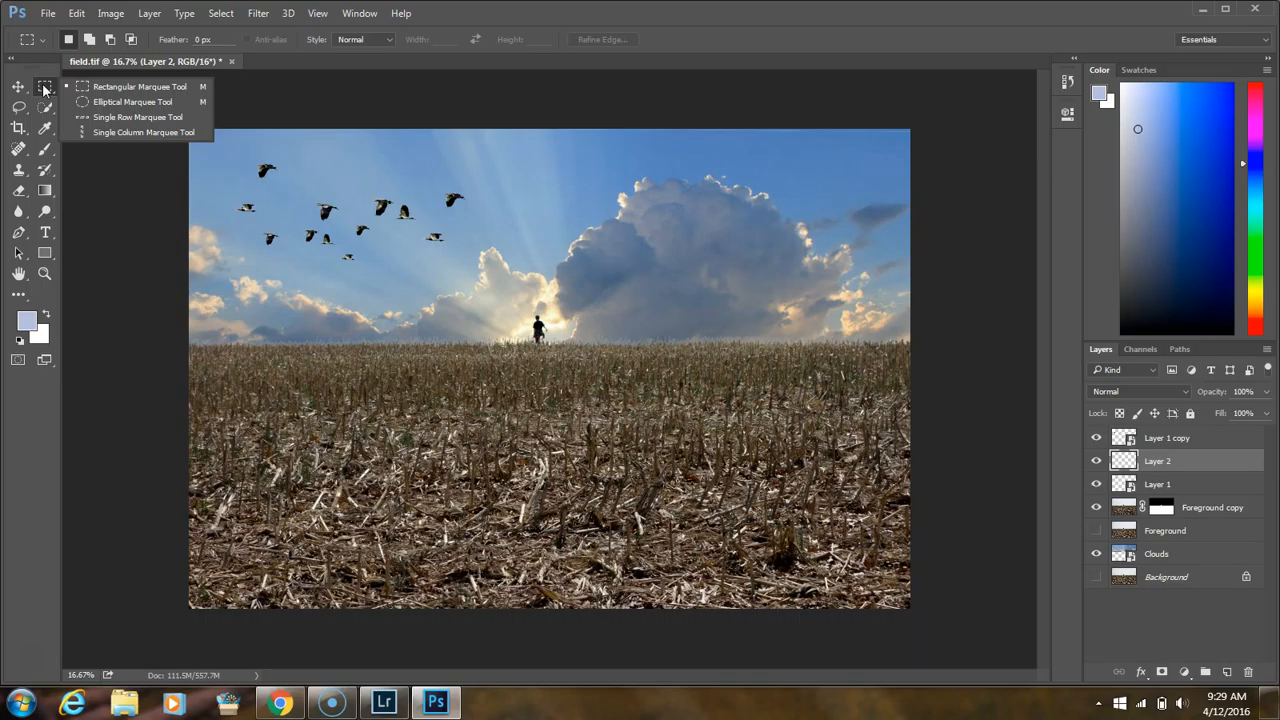
{"action": "left_click", "coordinate": [140, 87]}
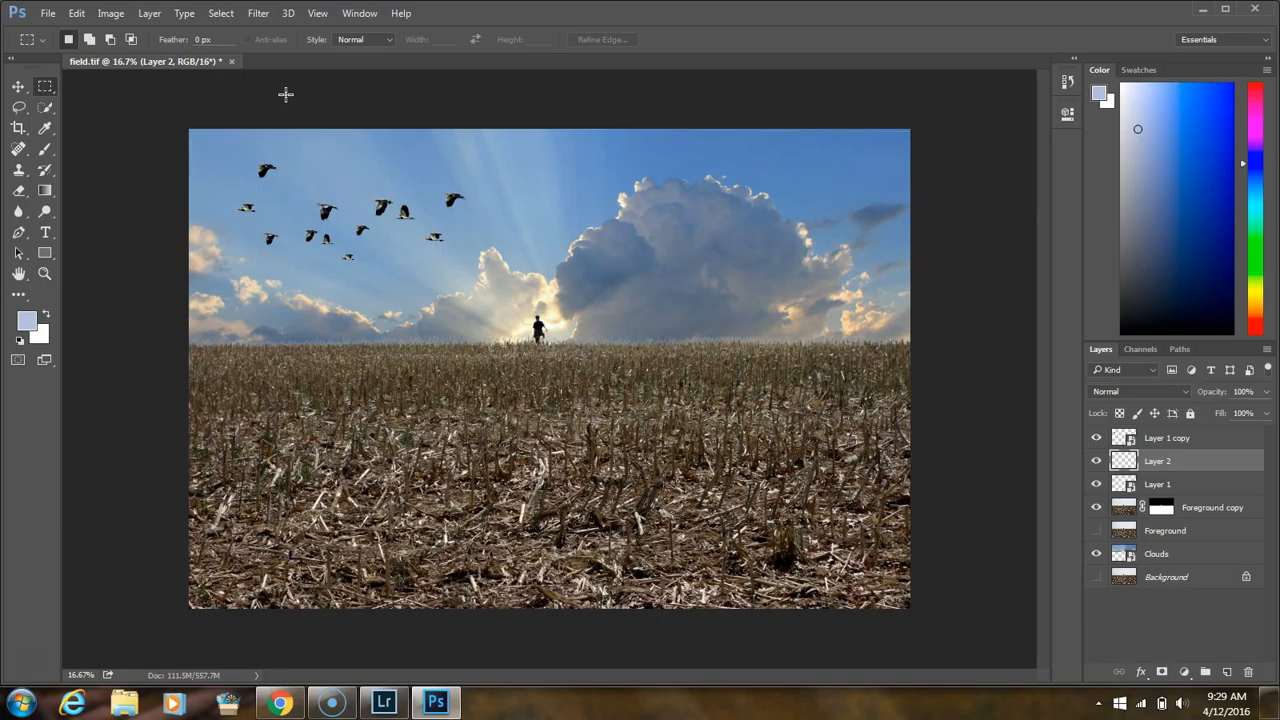
{"action": "left_click", "coordinate": [285, 94]}
{"action": "left_click", "coordinate": [171, 165]}
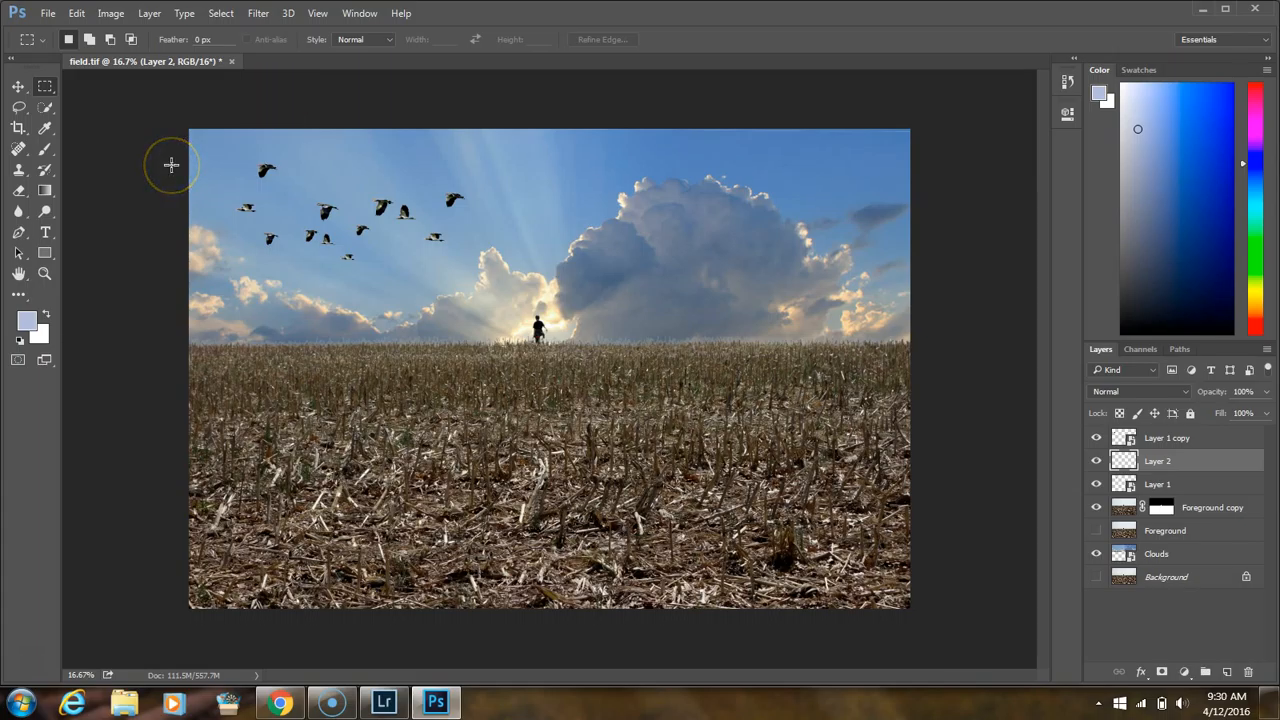
{"action": "left_click", "coordinate": [44, 114]}
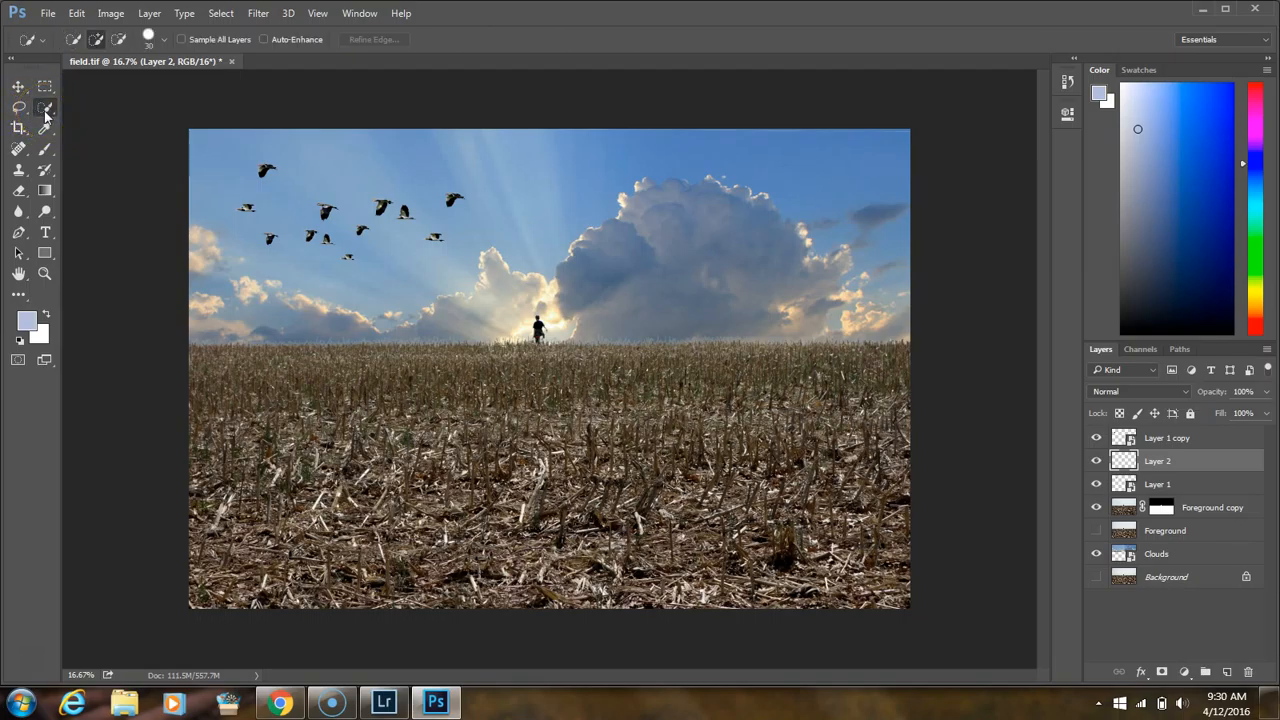
Step: Try to clone the sky beside the rightmost bird toward the flock on Layer 2 with the Clone Stamp tool
{"action": "left_click", "coordinate": [19, 172]}
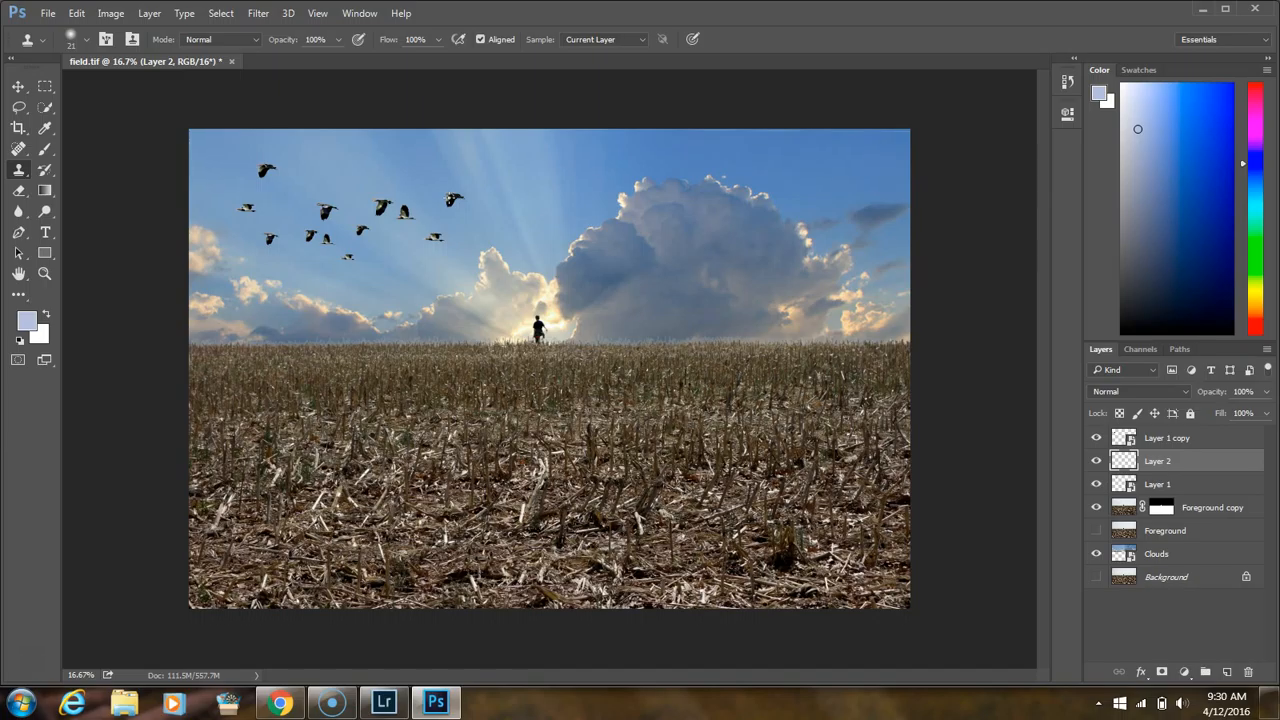
{"action": "left_click", "coordinate": [497, 184], "text": "alt"}
{"action": "left_click", "coordinate": [496, 185], "text": "alt"}
{"action": "mouse_move", "coordinate": [496, 185]}
{"action": "left_mouse_down"}
{"action": "mouse_move", "coordinate": [517, 183]}
{"action": "mouse_move", "coordinate": [448, 195]}
{"action": "mouse_move", "coordinate": [403, 177]}
{"action": "mouse_move", "coordinate": [425, 181]}
{"action": "mouse_move", "coordinate": [428, 203]}
{"action": "mouse_move", "coordinate": [417, 184]}
{"action": "left_mouse_up"}
Step: Try to clone-stamp the rightmost bird on the Layer 1 smart object, declining to rasterize it
{"action": "left_click", "coordinate": [1170, 485]}
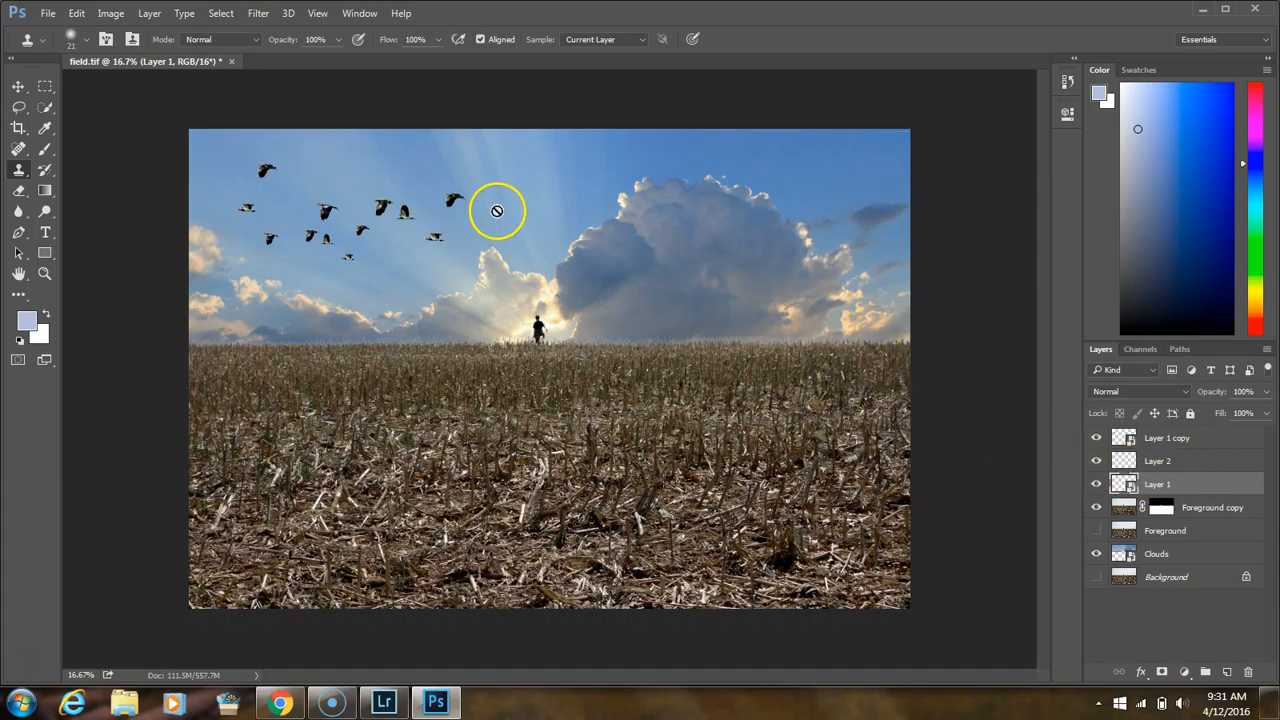
{"action": "left_click", "coordinate": [459, 197]}
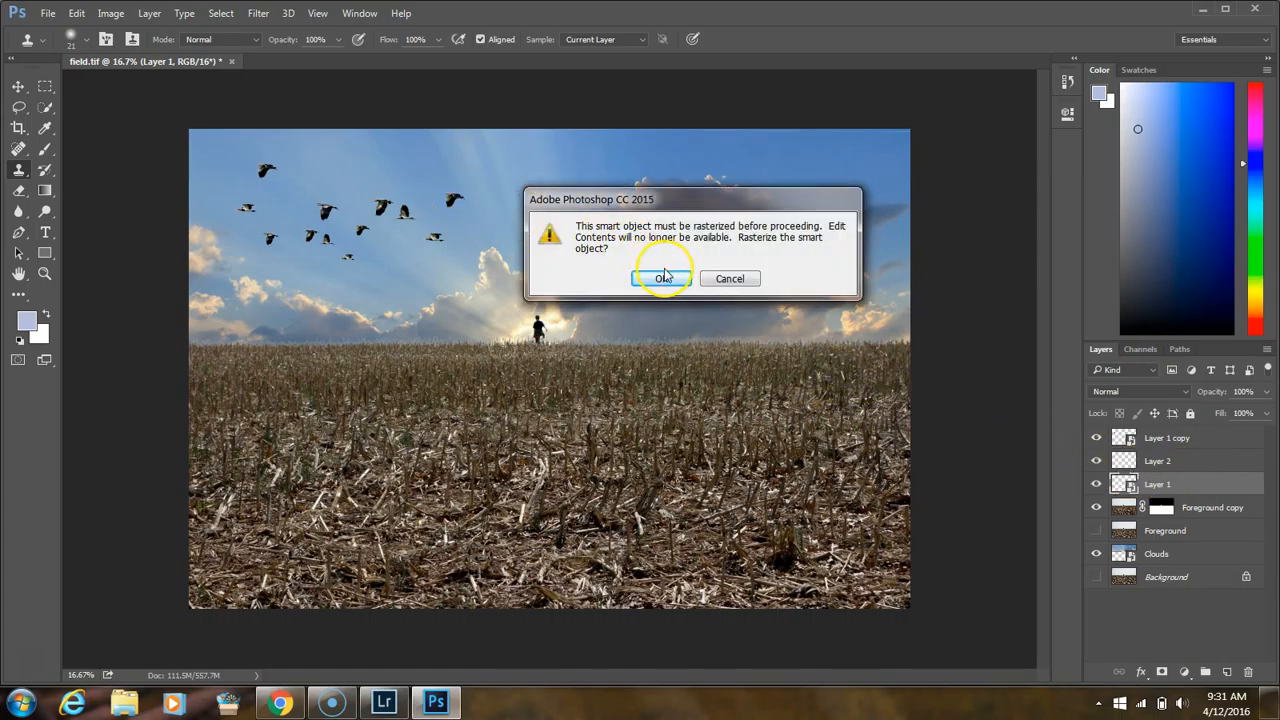
{"action": "left_click", "coordinate": [729, 278]}
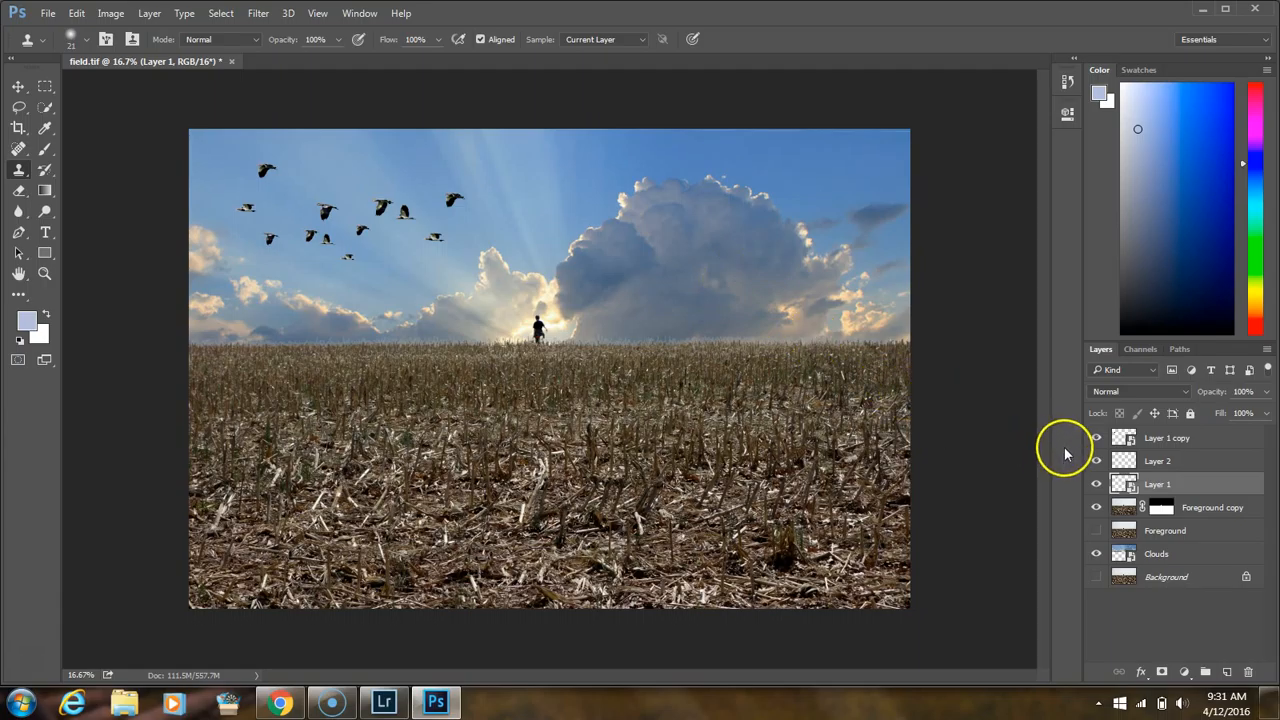
Step: Show only Layer 2 with its two birds and make it the active layer
{"action": "left_click", "coordinate": [1095, 461], "text": "alt"}
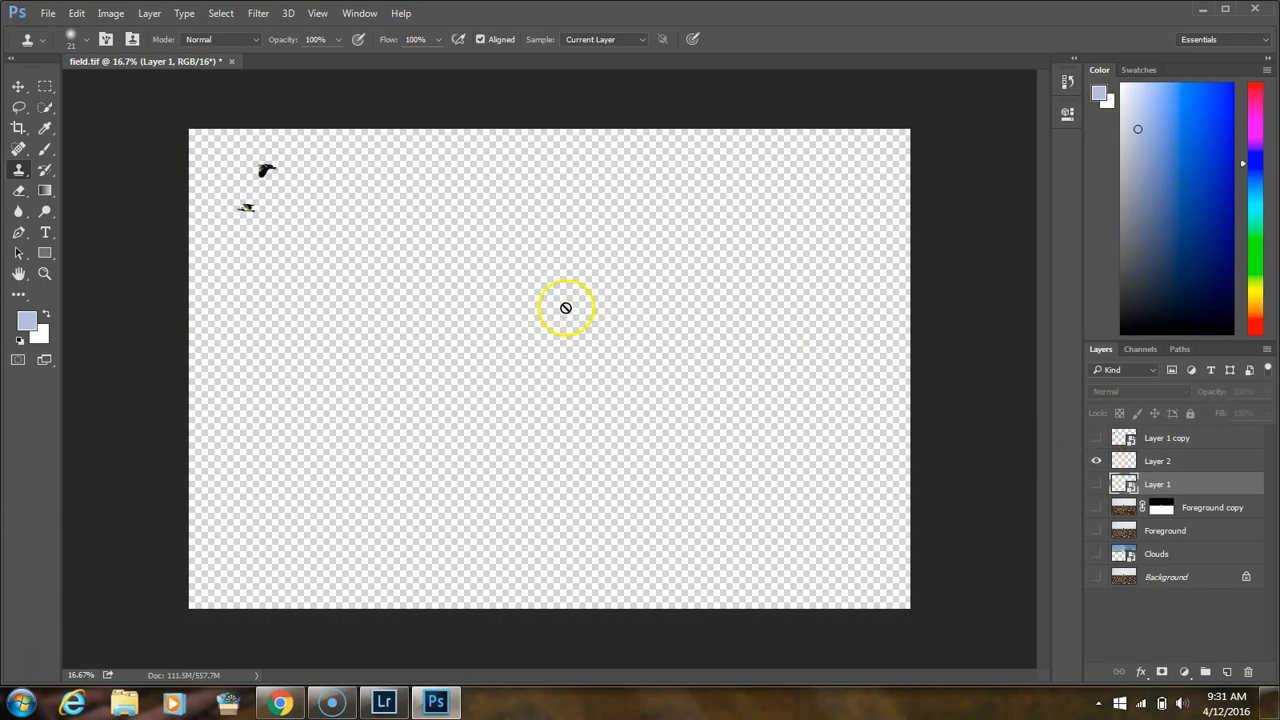
{"action": "left_click", "coordinate": [268, 171]}
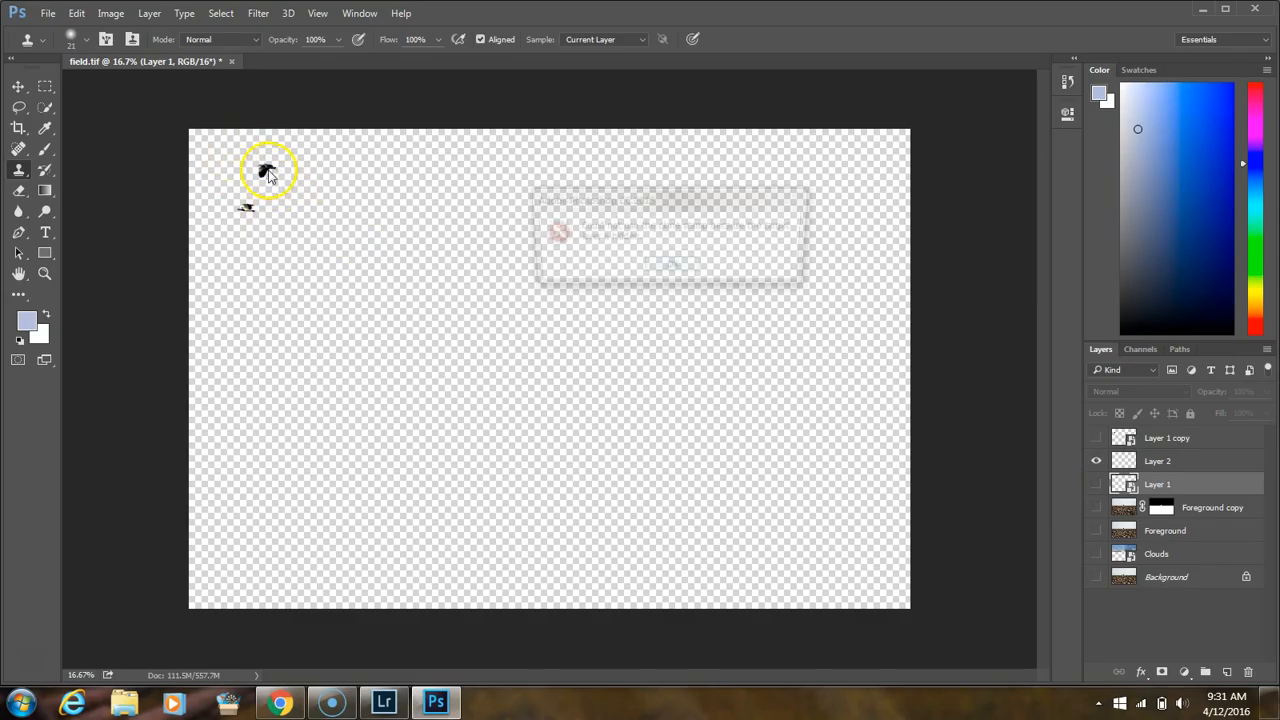
{"action": "left_click", "coordinate": [685, 269]}
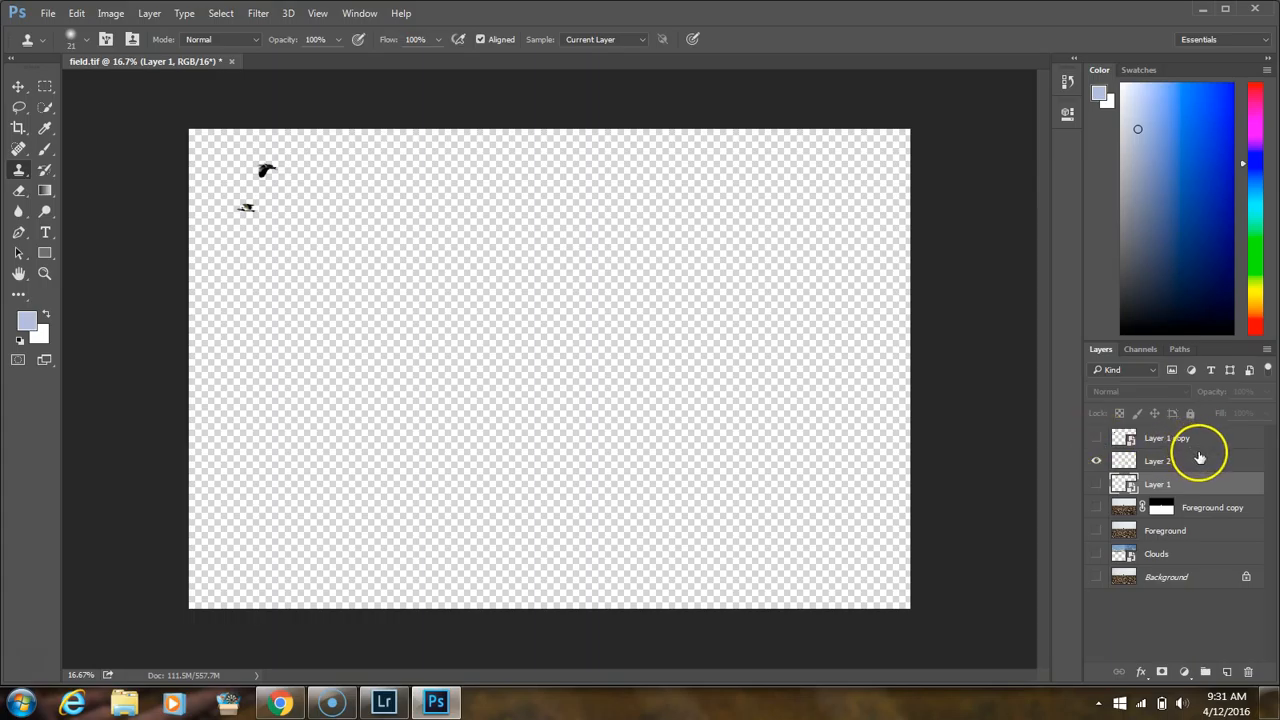
{"action": "left_click", "coordinate": [1200, 461]}
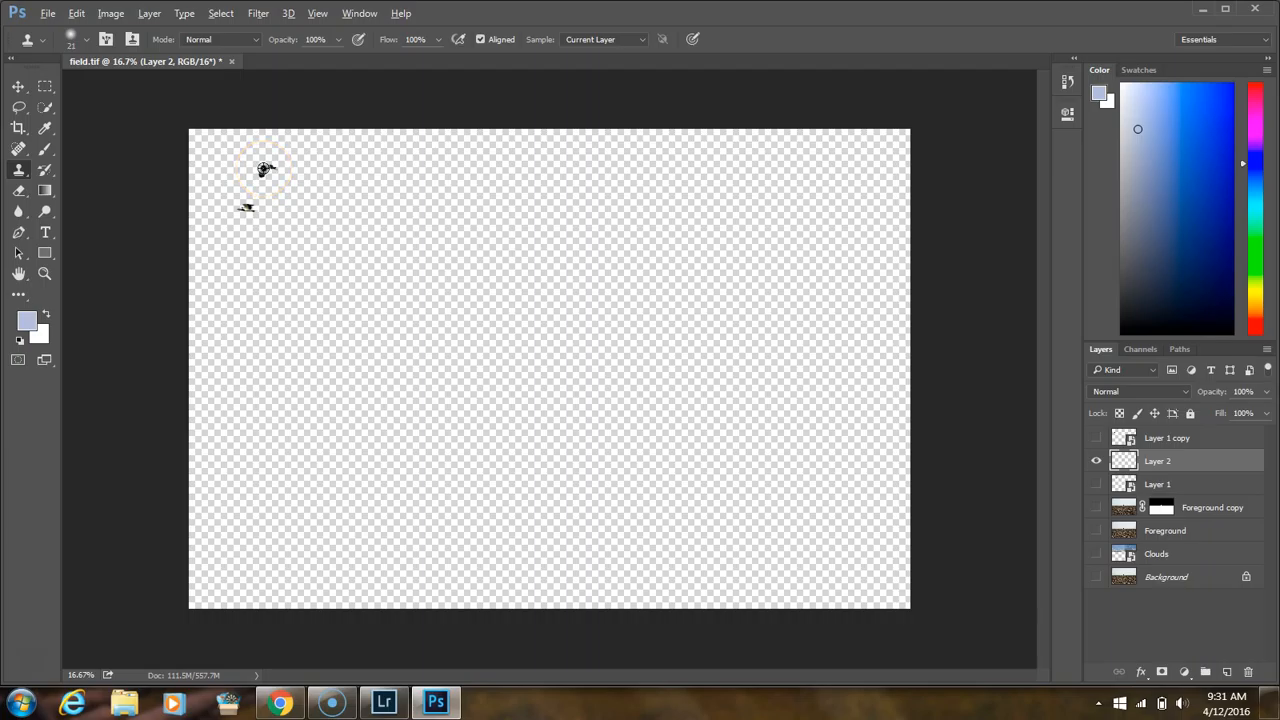
Step: Clone the upper bird on Layer 2 to a spot just below and to the right of the original
{"action": "left_click", "coordinate": [306, 193], "text": "alt"}
{"action": "mouse_move", "coordinate": [300, 192]}
{"action": "left_mouse_down"}
{"action": "mouse_move", "coordinate": [281, 186]}
{"action": "mouse_move", "coordinate": [306, 186]}
{"action": "mouse_move", "coordinate": [283, 203]}
{"action": "mouse_move", "coordinate": [314, 191]}
{"action": "mouse_move", "coordinate": [296, 190]}
{"action": "mouse_move", "coordinate": [314, 201]}
{"action": "mouse_move", "coordinate": [303, 193]}
{"action": "mouse_move", "coordinate": [323, 160]}
{"action": "mouse_move", "coordinate": [340, 181]}
{"action": "left_mouse_up"}
{"action": "left_click", "coordinate": [264, 166]}
{"action": "mouse_move", "coordinate": [273, 228]}
{"action": "left_mouse_down"}
{"action": "mouse_move", "coordinate": [318, 238]}
{"action": "mouse_move", "coordinate": [304, 257]}
{"action": "mouse_move", "coordinate": [269, 231]}
{"action": "left_mouse_up"}
{"action": "key", "text": "ctrl+z"}
{"action": "left_click", "coordinate": [255, 143]}
{"action": "left_click", "coordinate": [246, 58]}
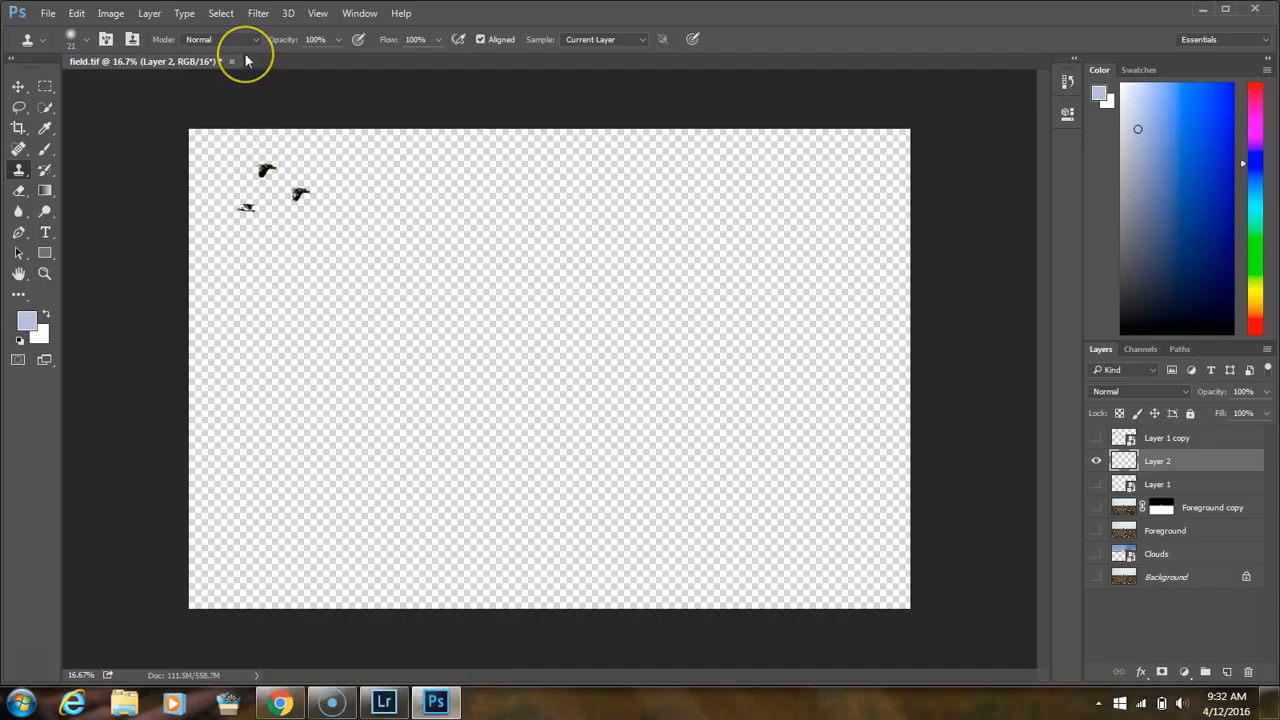
Step: Undo the cloned bird on Layer 2
{"action": "left_click", "coordinate": [77, 13]}
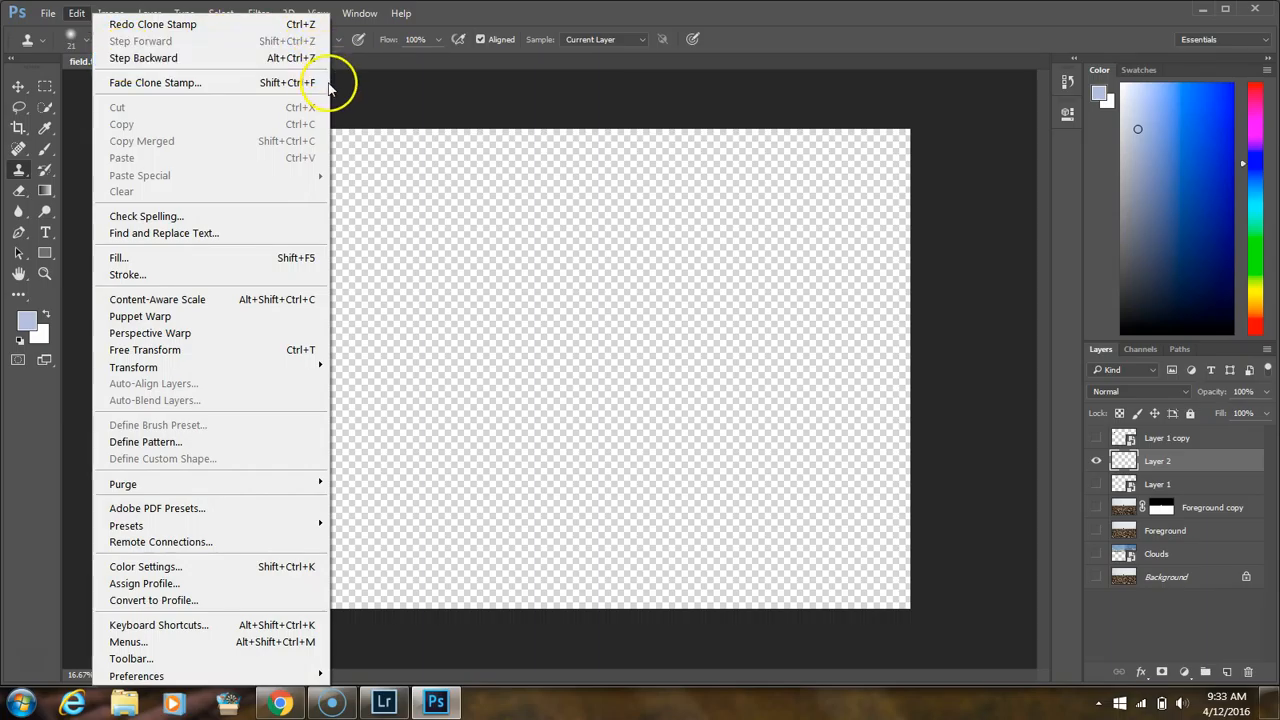
{"action": "left_click", "coordinate": [368, 91]}
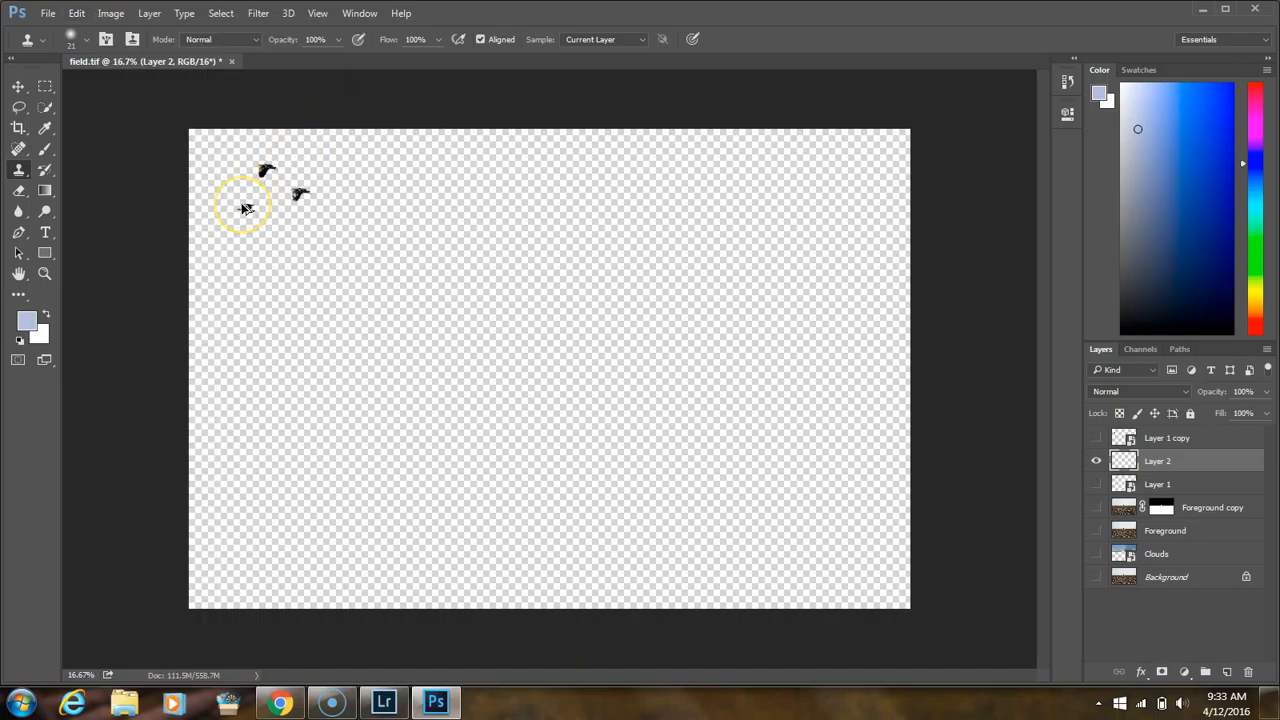
{"action": "key", "text": "ctrl+z"}
Step: Show the Foreground layer behind the Layer 2 birds to compare them, and isolate Layer 2 again
{"action": "left_click", "coordinate": [1097, 461]}
{"action": "left_click", "coordinate": [1097, 533]}
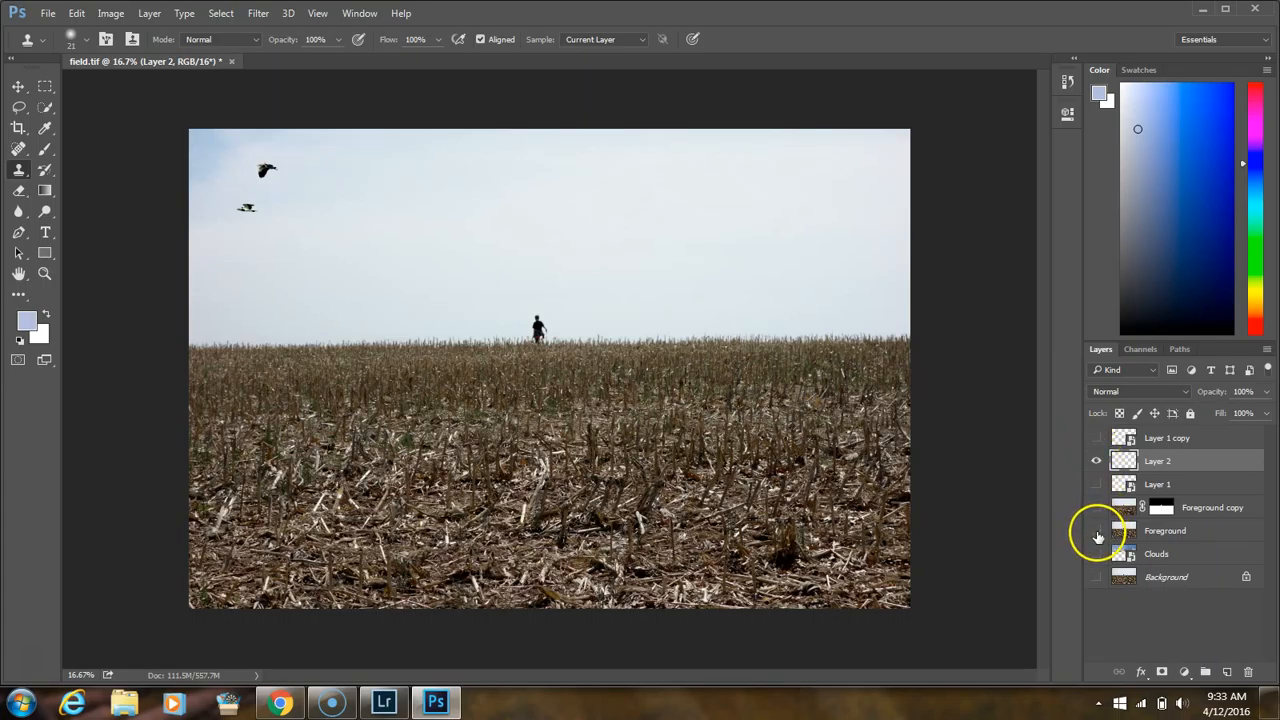
{"action": "left_click", "coordinate": [1096, 461], "text": "alt"}
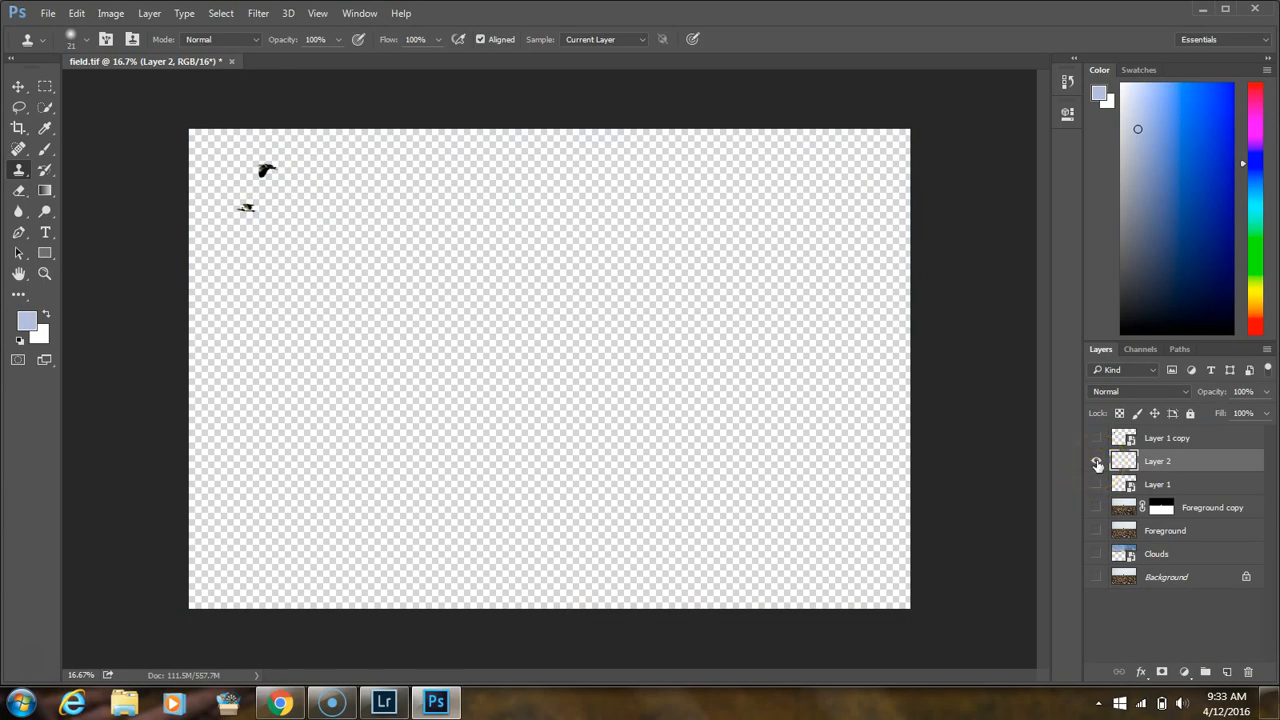
Step: Make Layer 1 copy, Layer 1, Foreground copy and Clouds visible again, and select Layer 1 copy
{"action": "left_click", "coordinate": [1096, 438]}
{"action": "left_click", "coordinate": [1097, 486]}
{"action": "left_click", "coordinate": [1097, 486]}
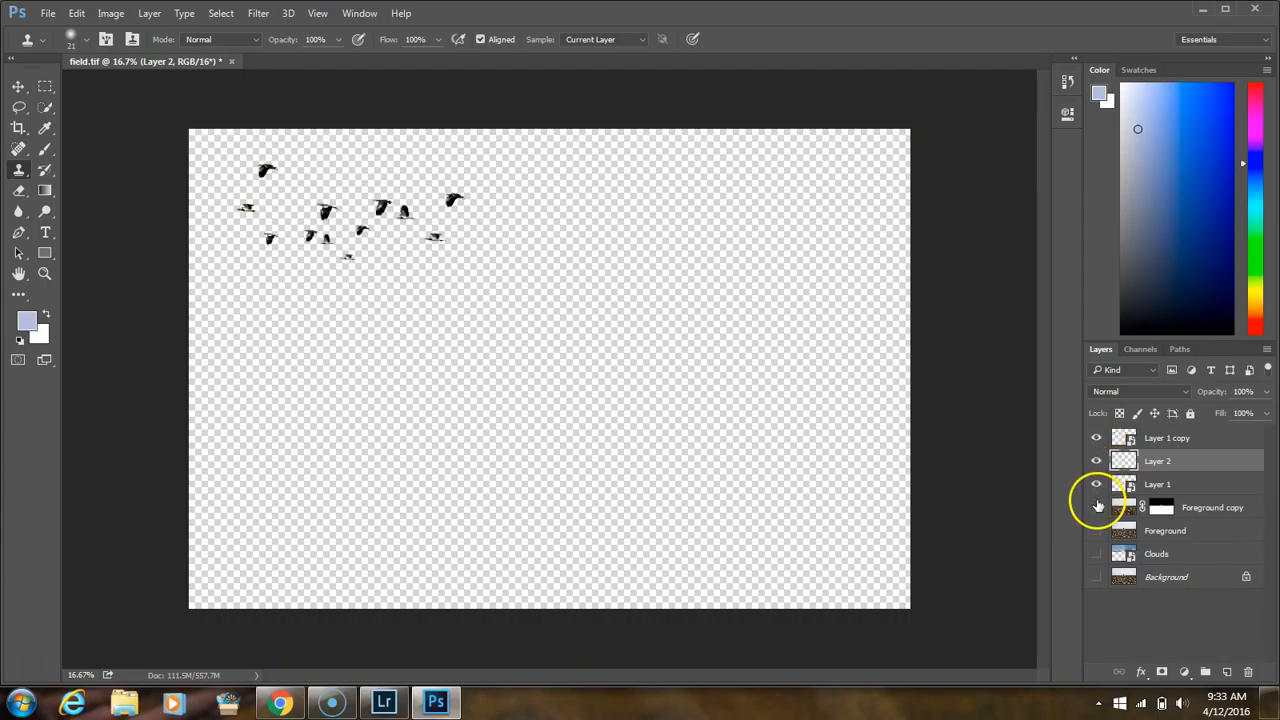
{"action": "left_click", "coordinate": [1097, 507]}
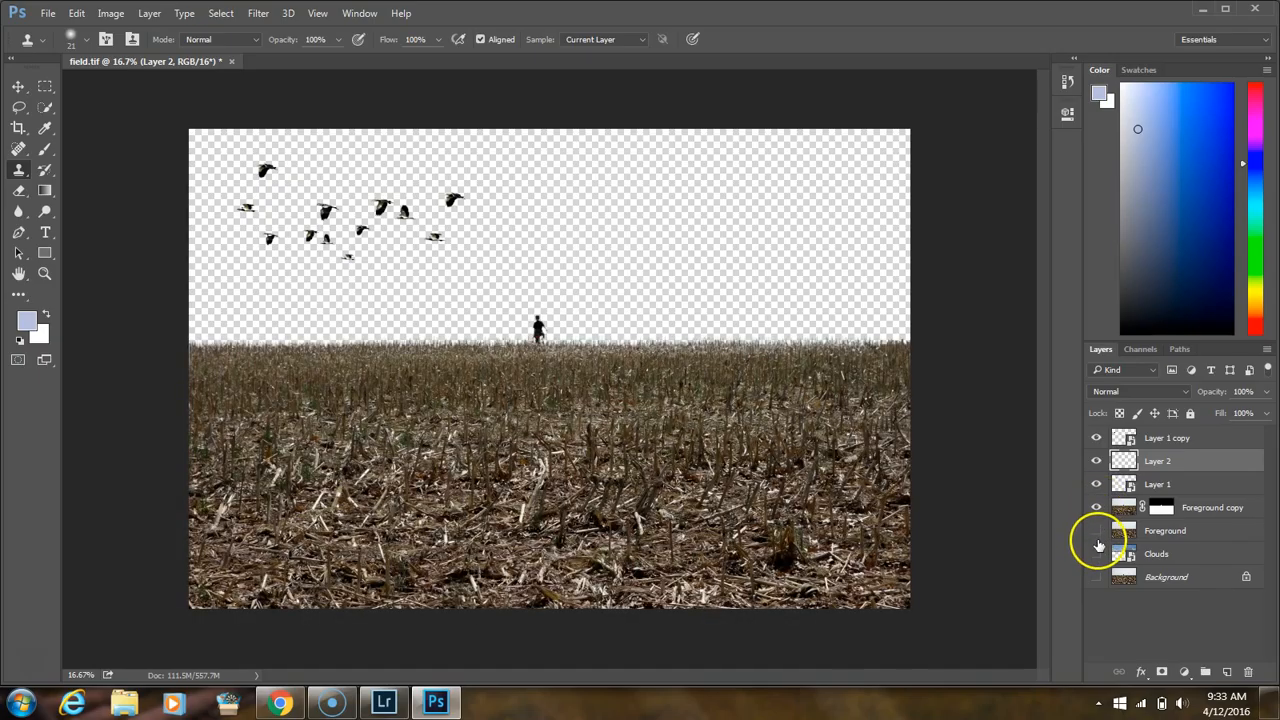
{"action": "left_click", "coordinate": [1096, 554]}
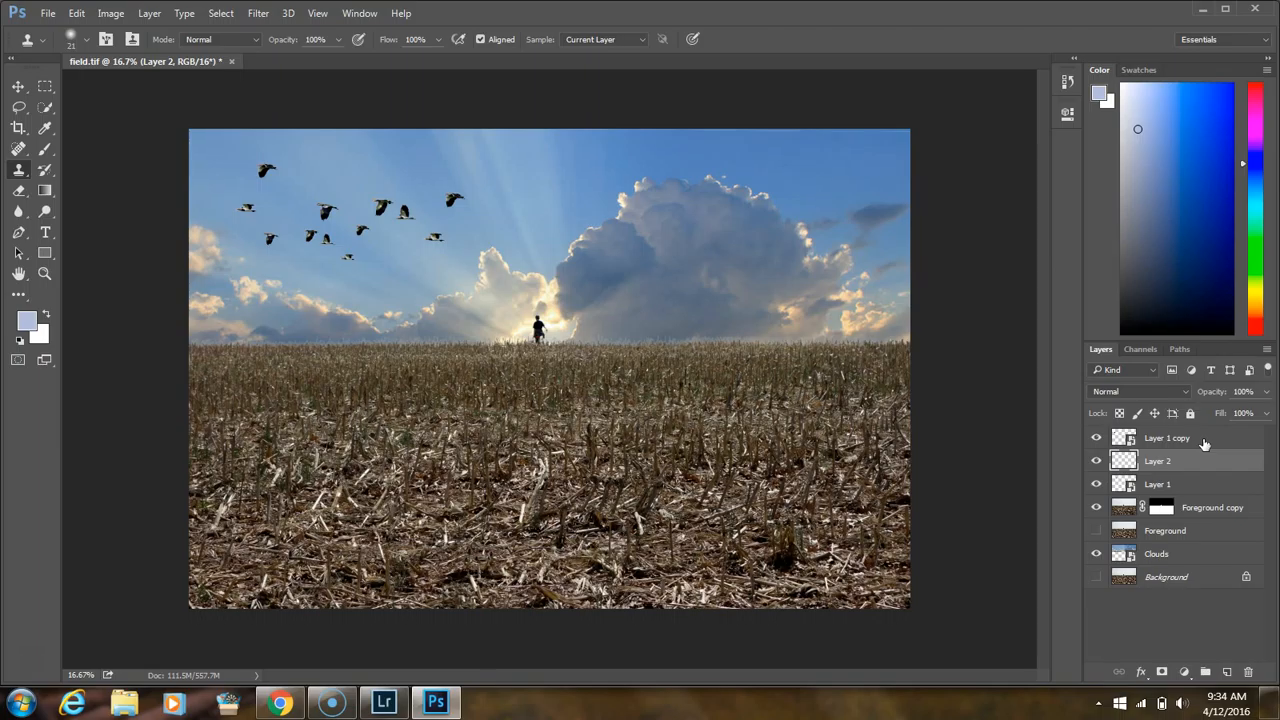
{"action": "left_click", "coordinate": [1172, 442]}
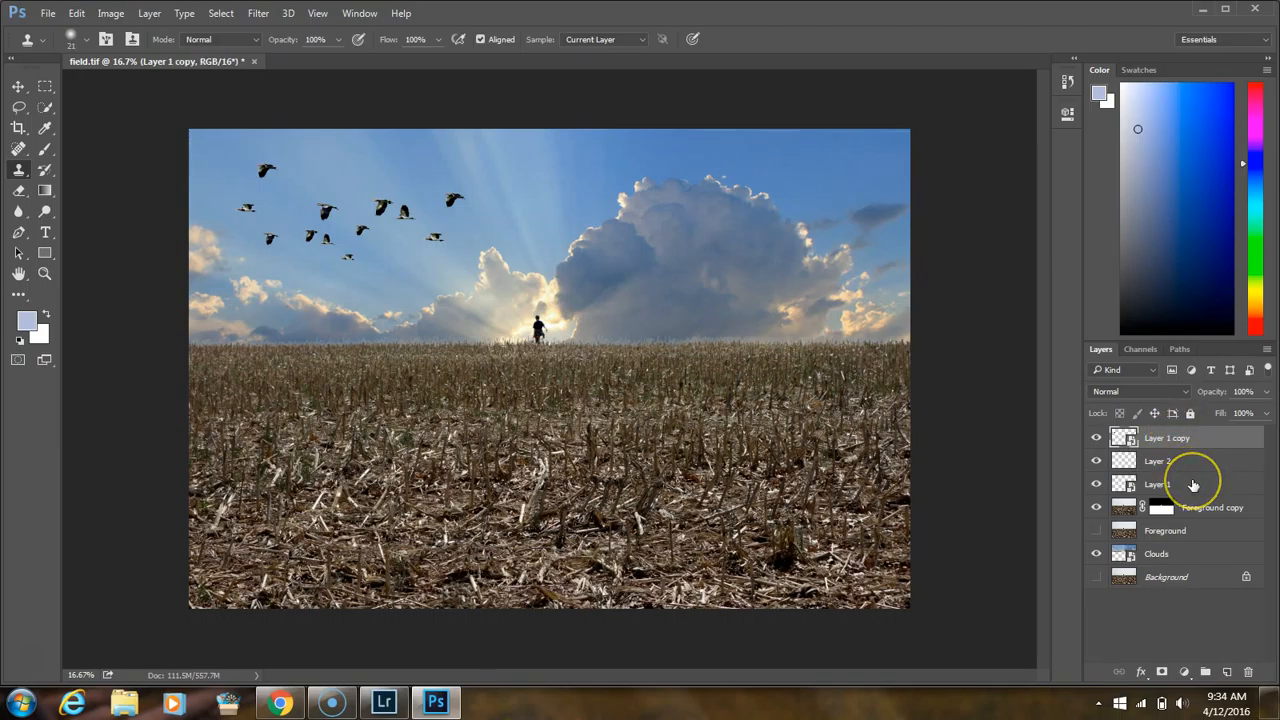
Step: Group Layer 1 copy, Layer 2 and Layer 1 into a new group named birds
{"action": "left_click", "coordinate": [1193, 485], "text": "shift"}
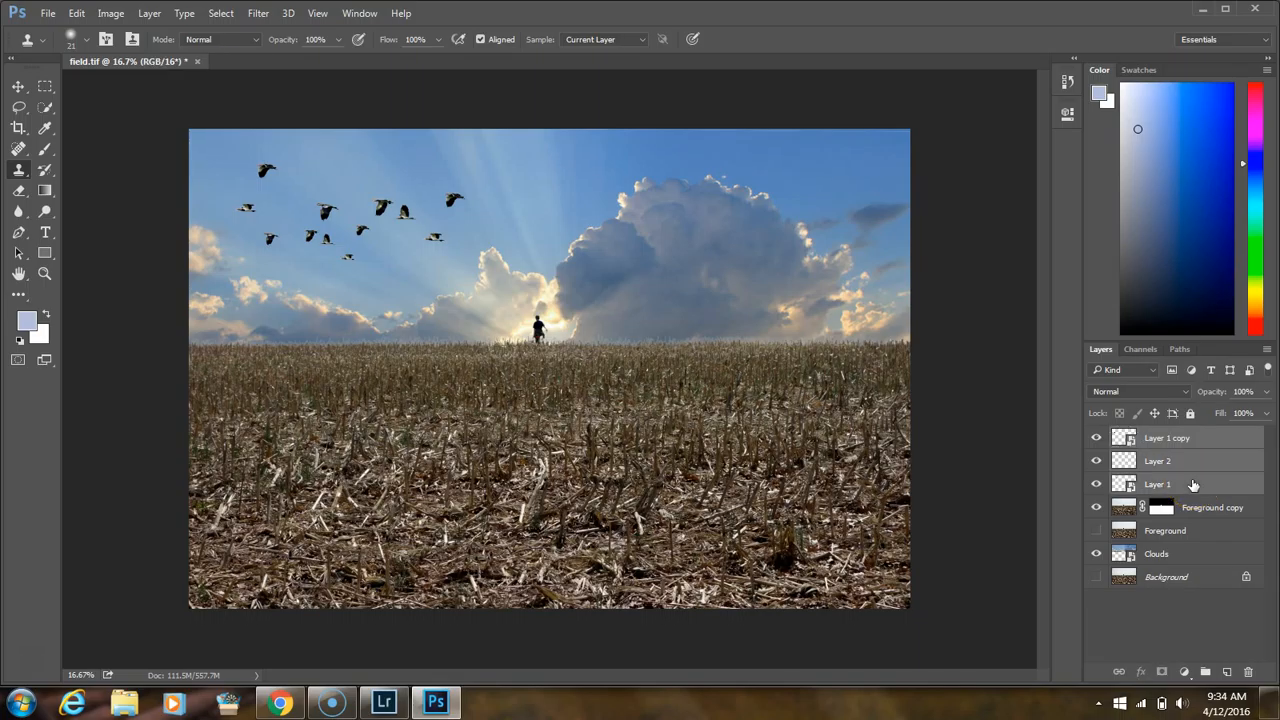
{"action": "left_click_drag", "start_coordinate": [1170, 436], "coordinate": [1156, 450]}
{"action": "right_click", "coordinate": [1156, 450]}
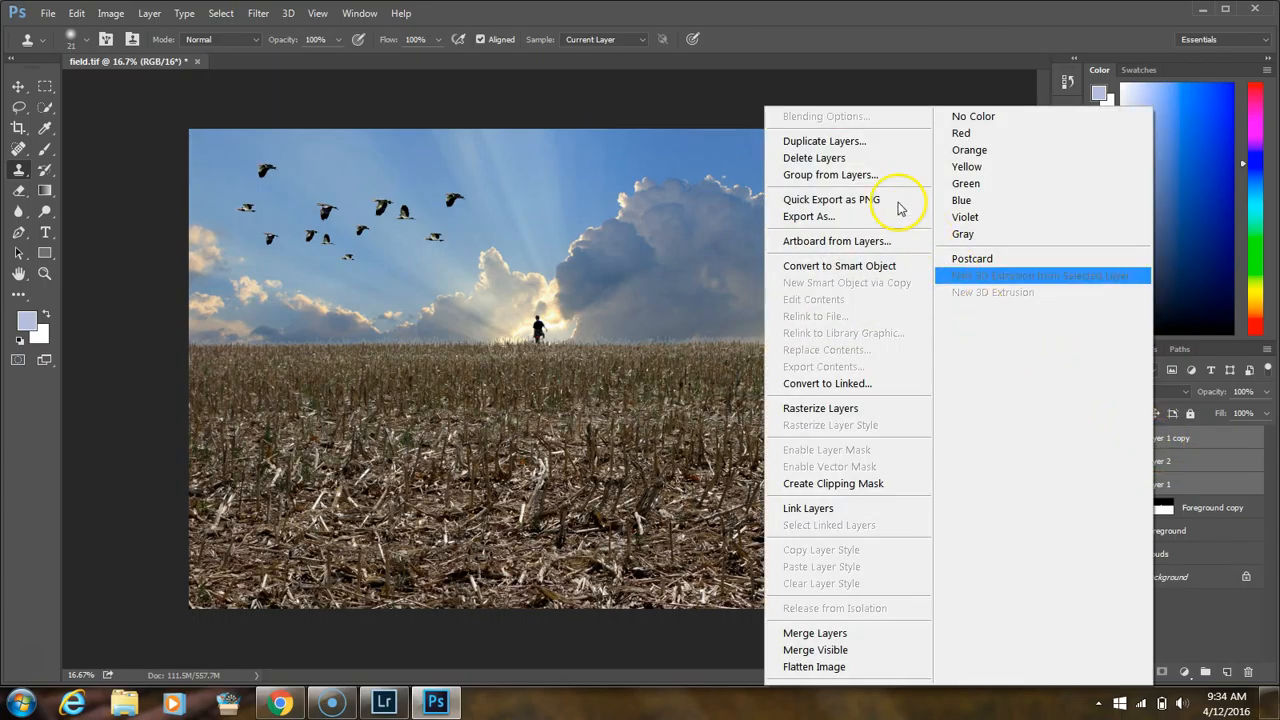
{"action": "left_click", "coordinate": [869, 177]}
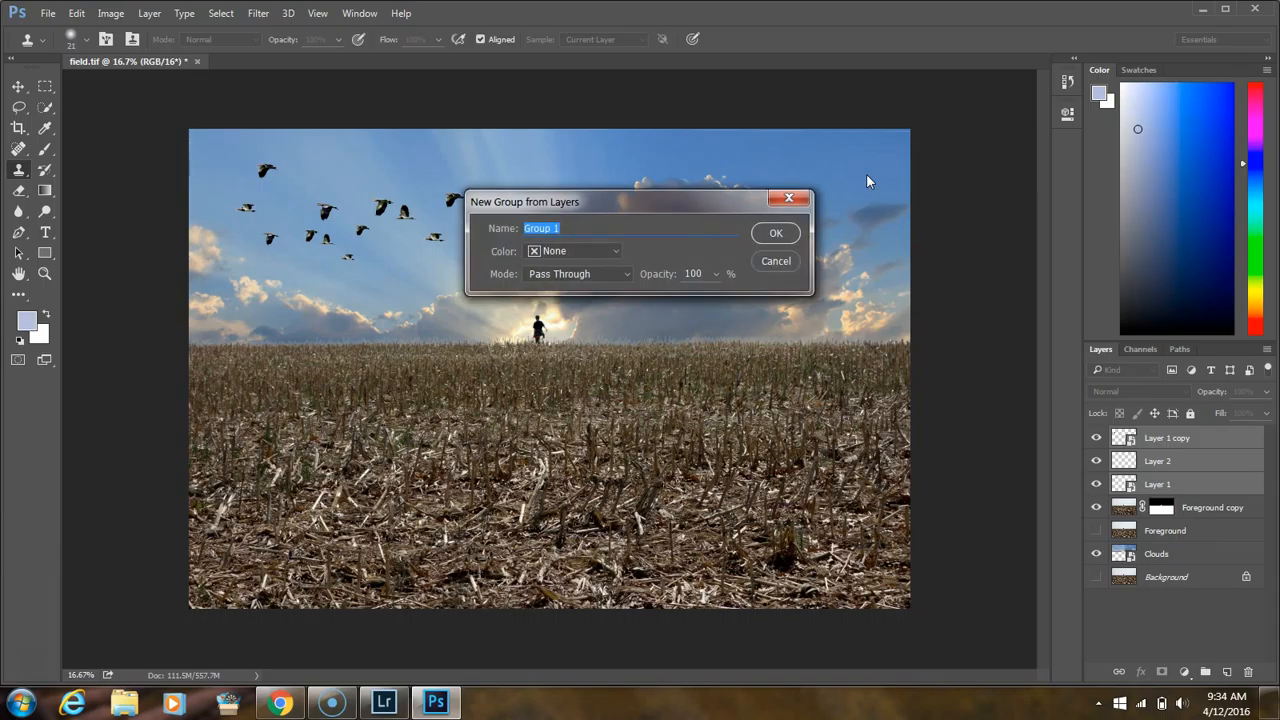
{"action": "type", "text": "birds"}
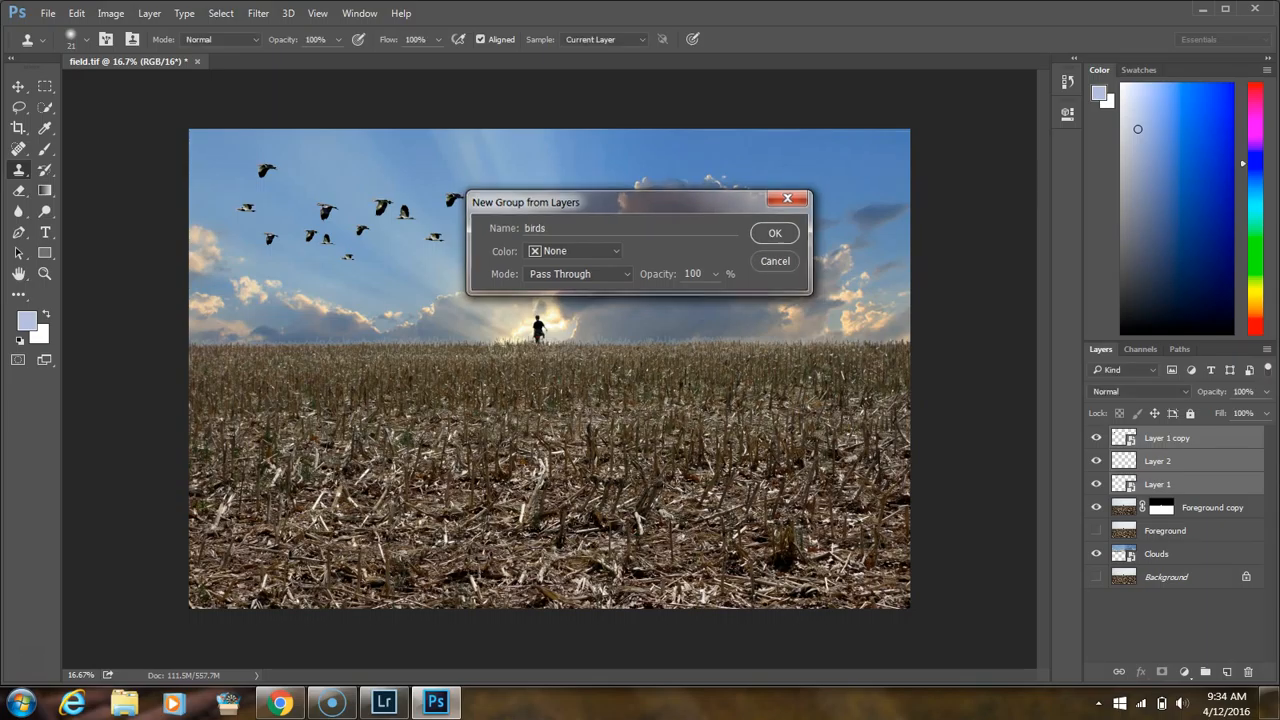
{"action": "key", "text": "Return"}
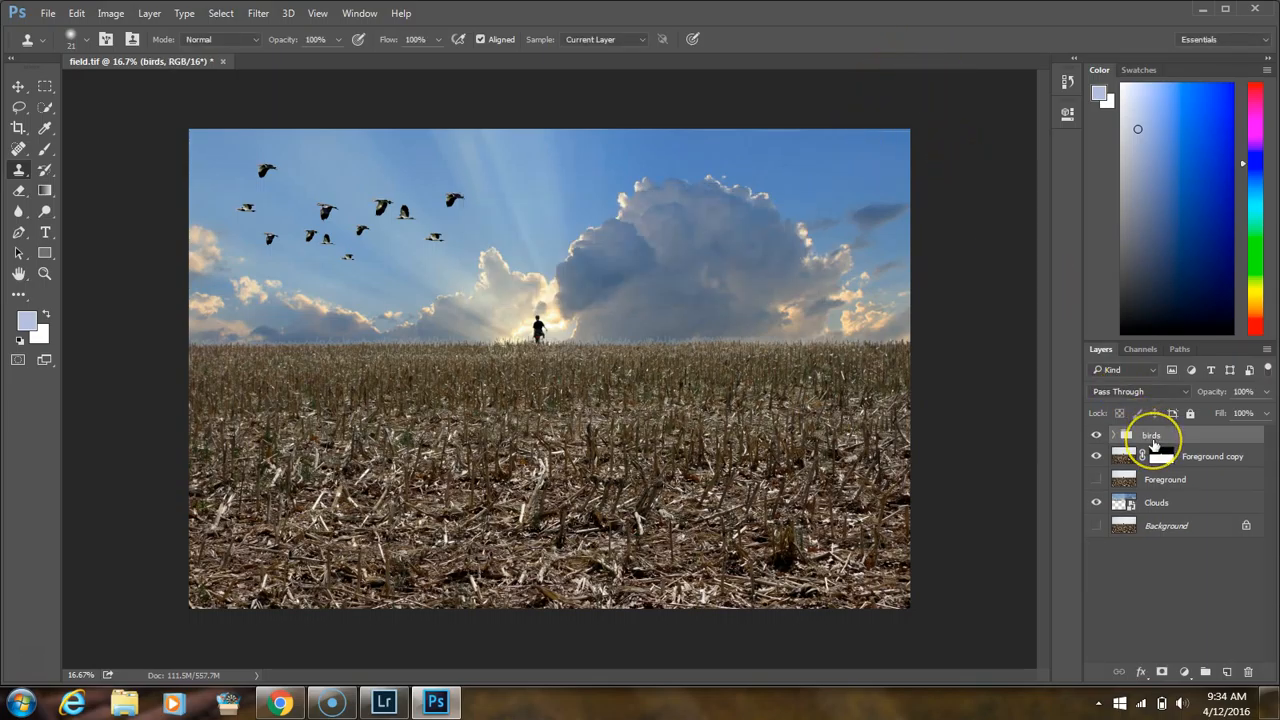
Step: Create an empty group above the birds group and undo it
{"action": "left_click", "coordinate": [1207, 675]}
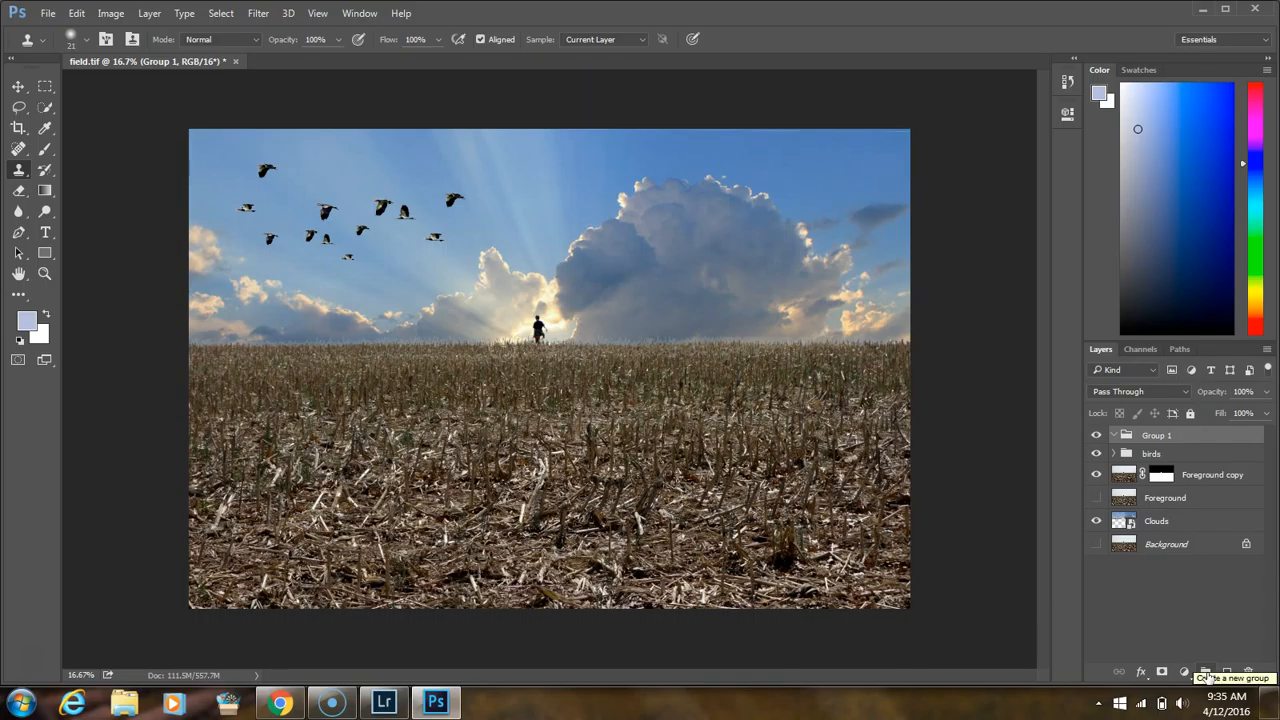
{"action": "key", "text": "ctrl+z"}
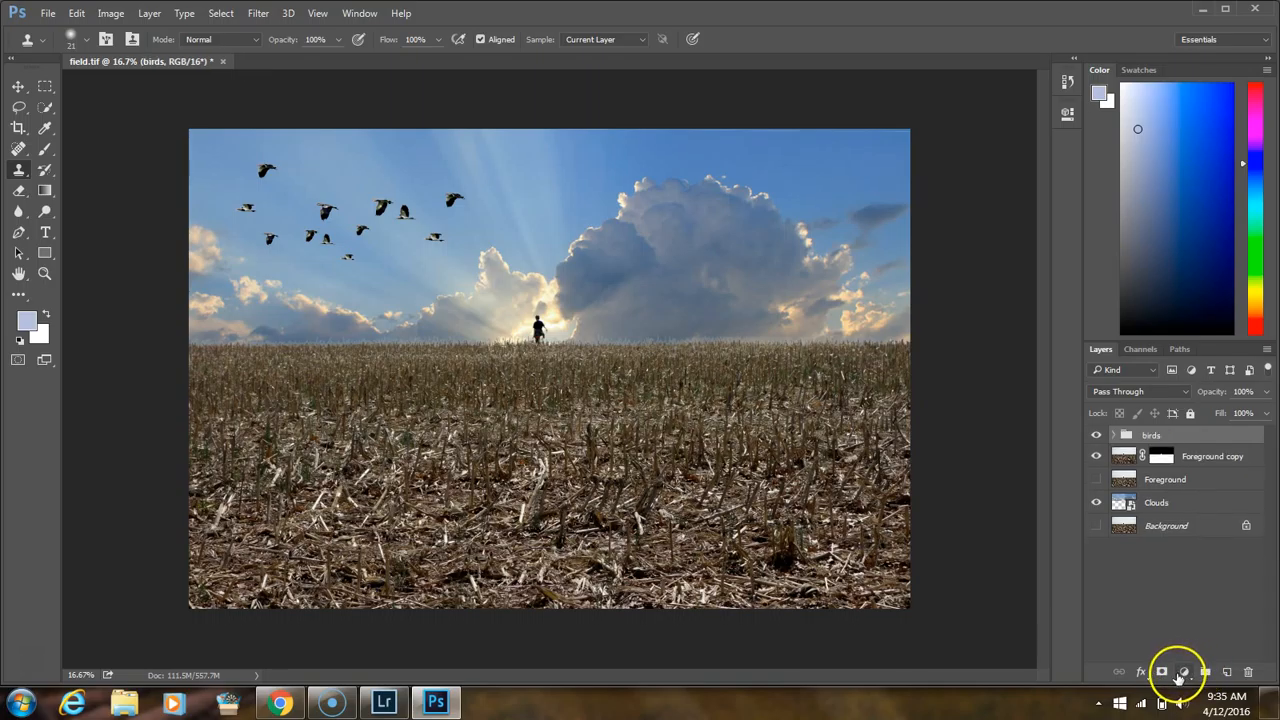
{"action": "left_click", "coordinate": [1184, 674]}
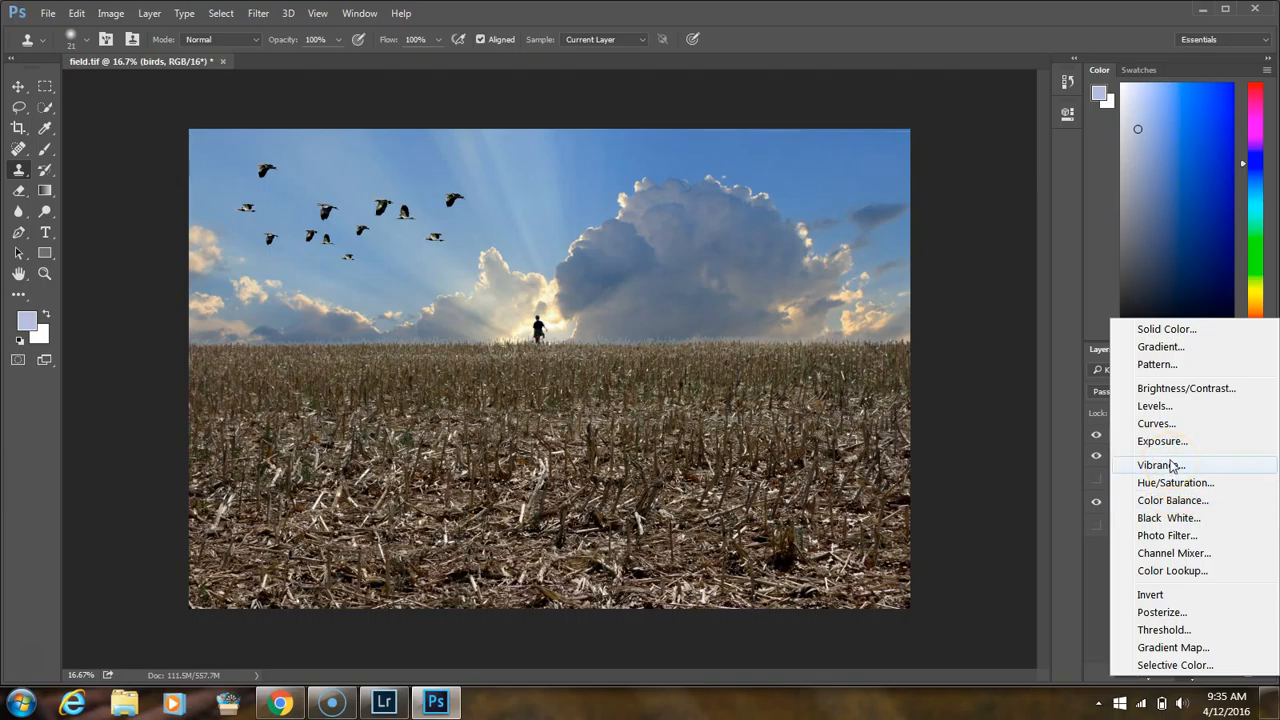
{"action": "left_click", "coordinate": [1160, 400]}
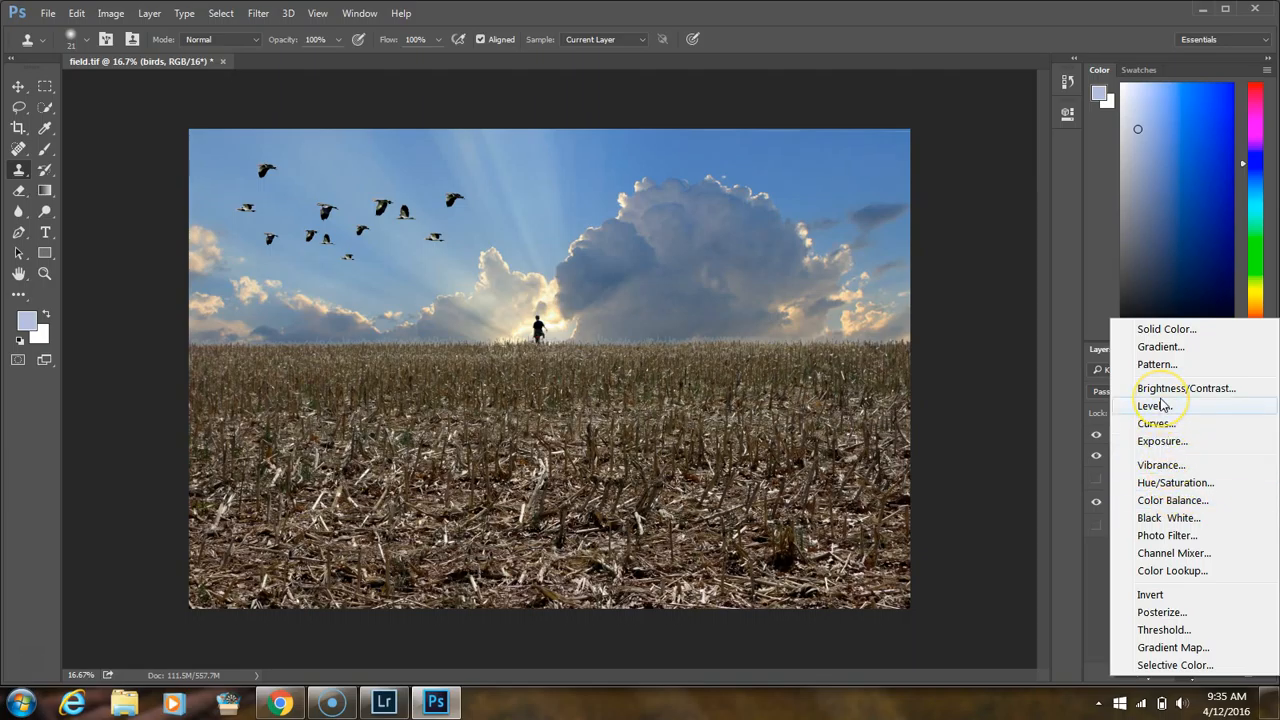
{"action": "left_click", "coordinate": [1162, 366]}
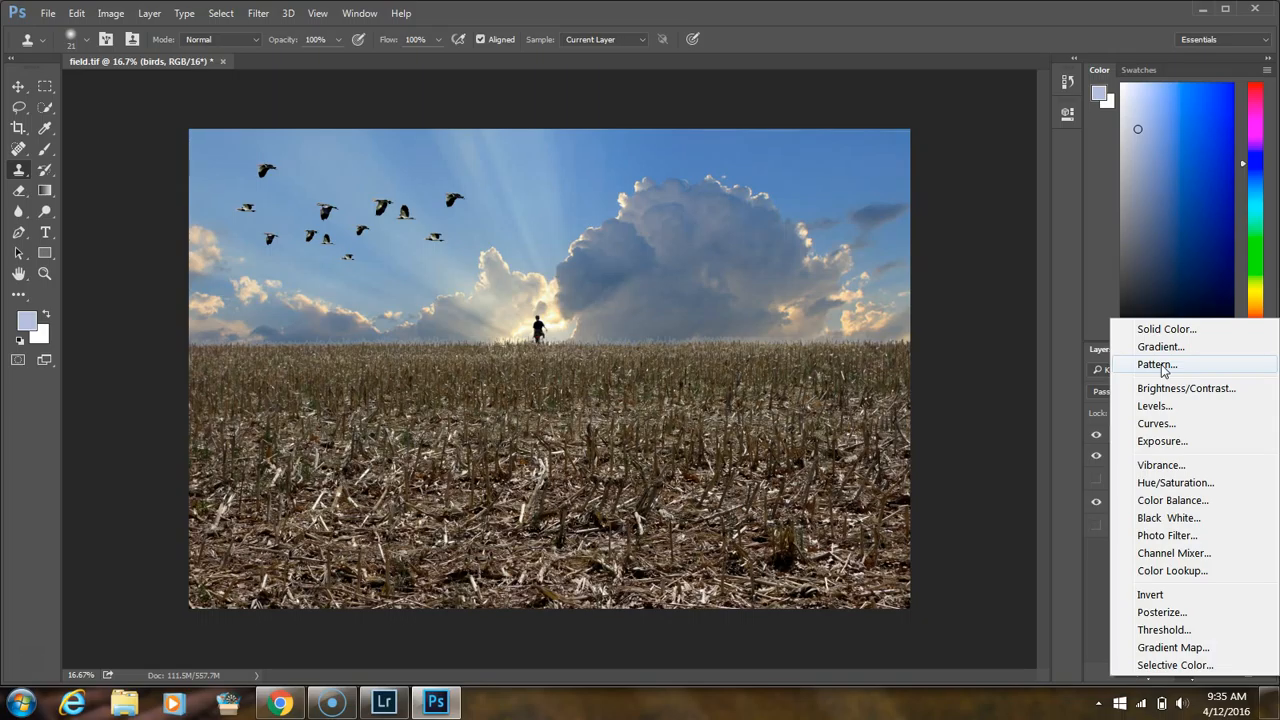
{"action": "left_click", "coordinate": [1071, 426]}
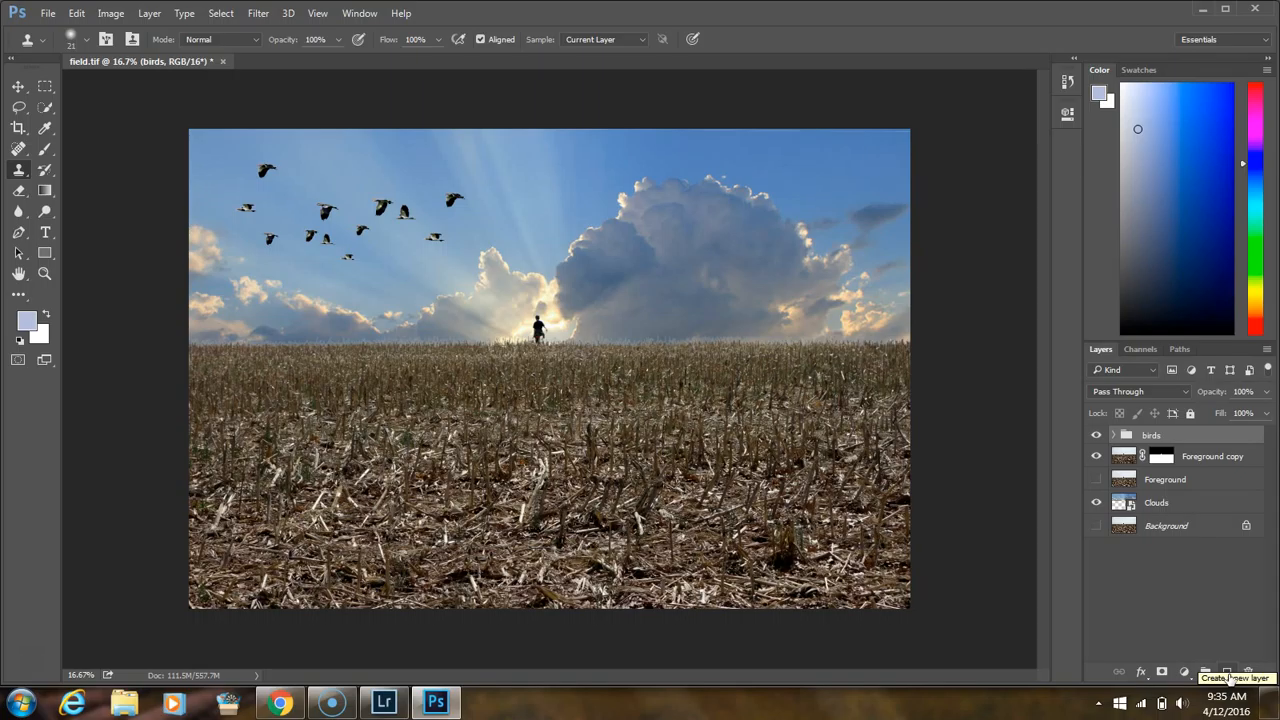
Step: Duplicate the birds group and check which filters are available for the copy
{"action": "key", "text": "ctrl+j"}
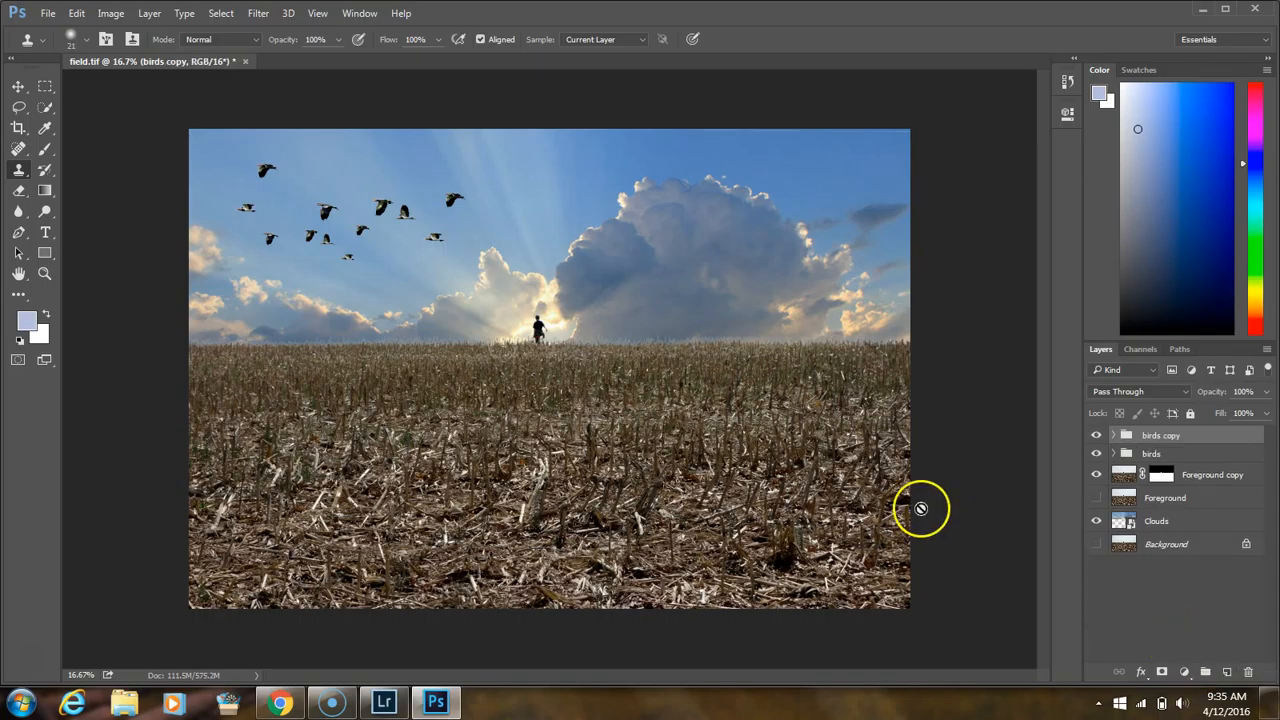
{"action": "left_click", "coordinate": [262, 15]}
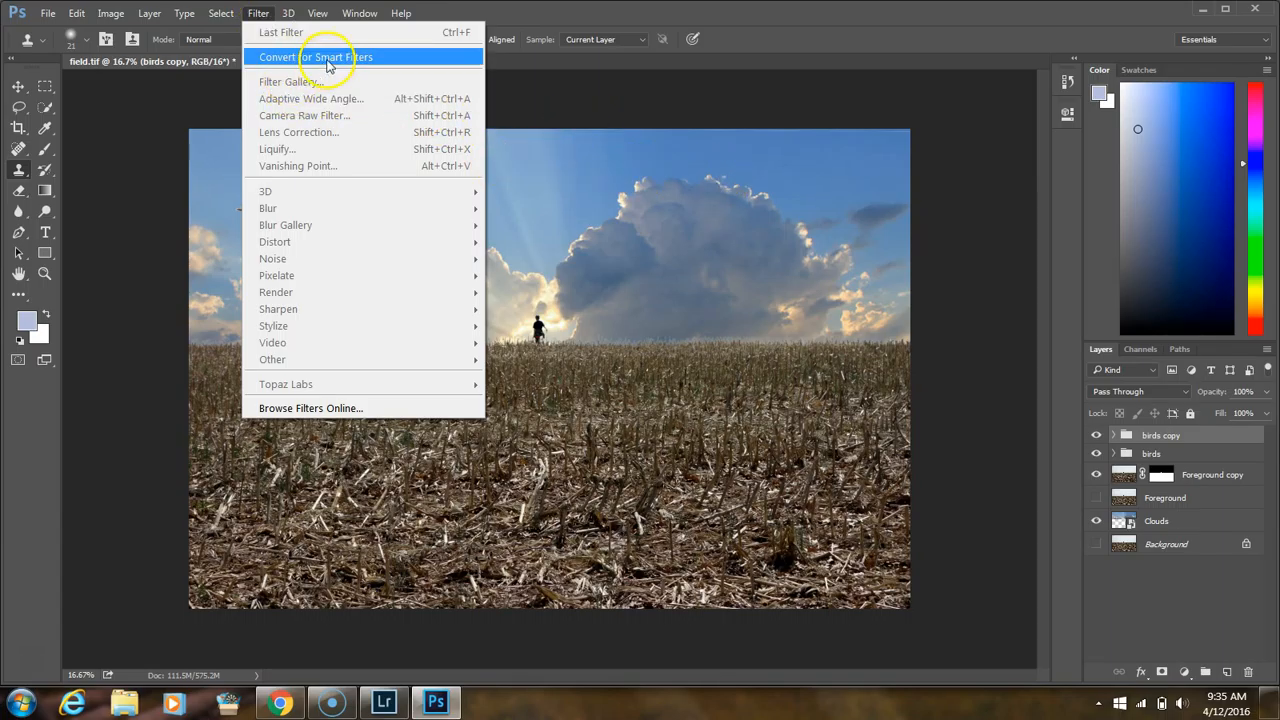
{"action": "mouse_move", "coordinate": [359, 13]}
{"action": "mouse_move", "coordinate": [410, 32]}
{"action": "left_click", "coordinate": [206, 37]}
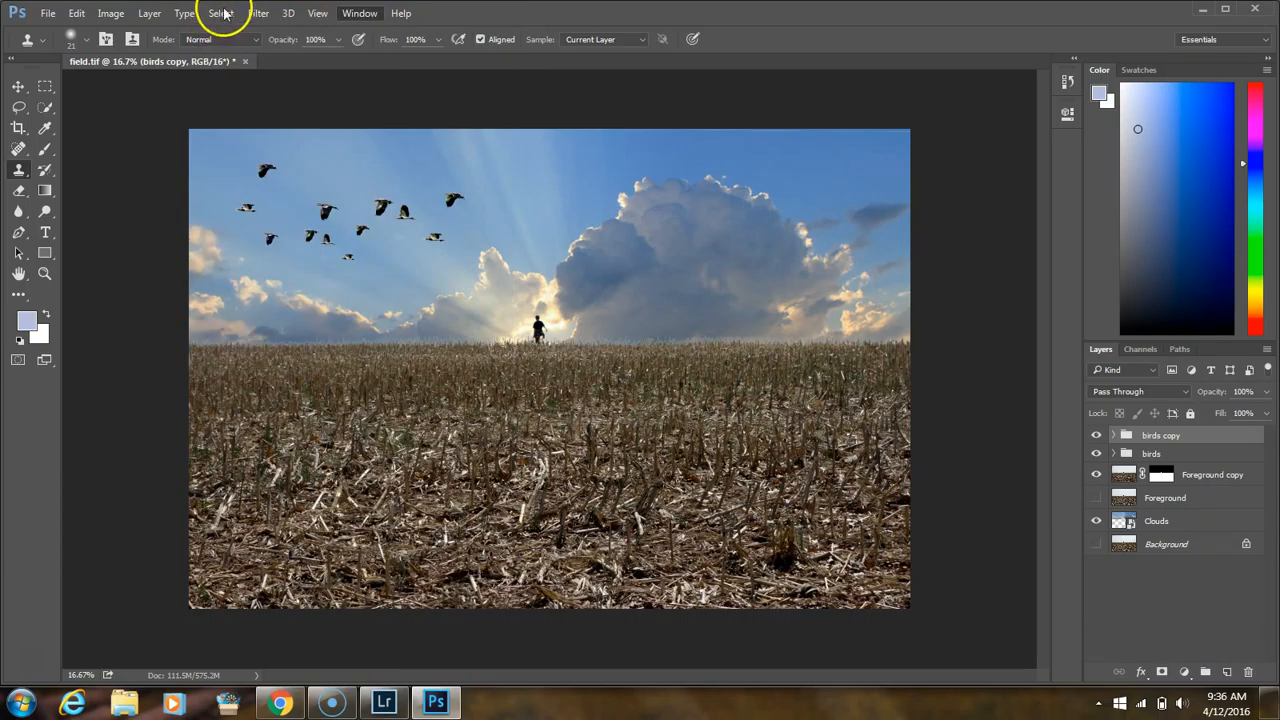
{"action": "left_click", "coordinate": [222, 13]}
{"action": "mouse_move", "coordinate": [247, 17]}
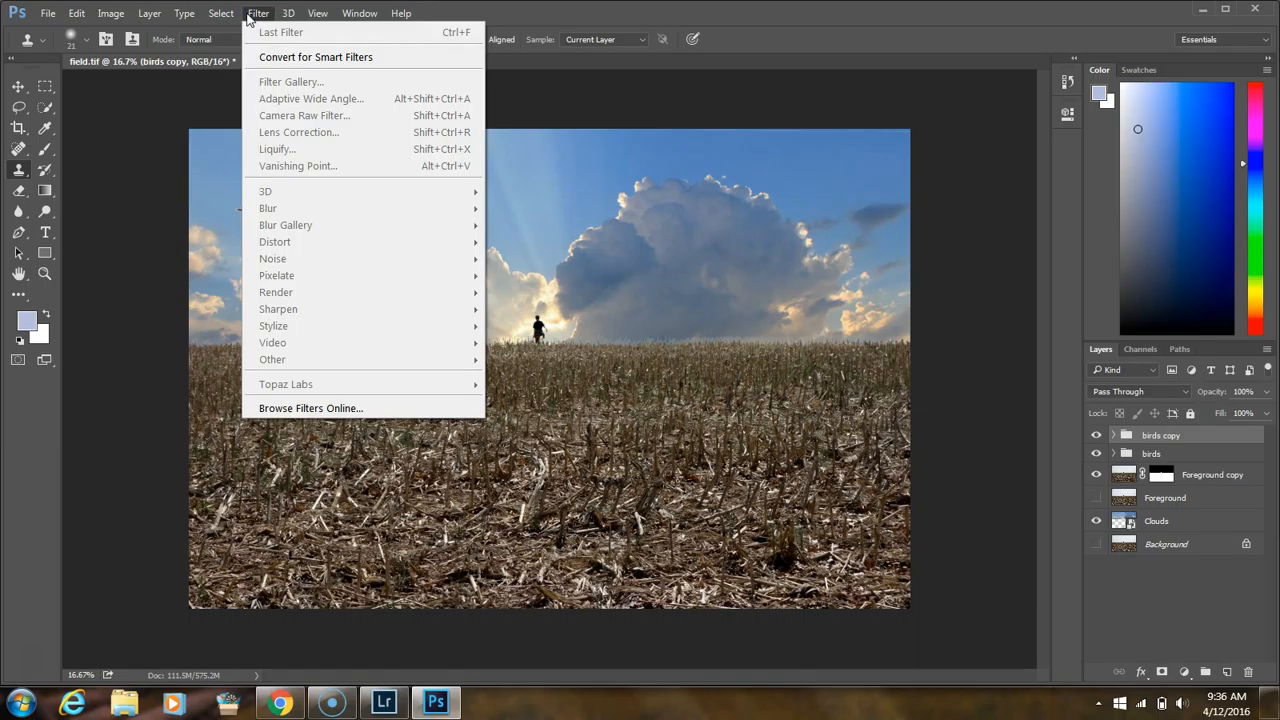
{"action": "left_click", "coordinate": [247, 13]}
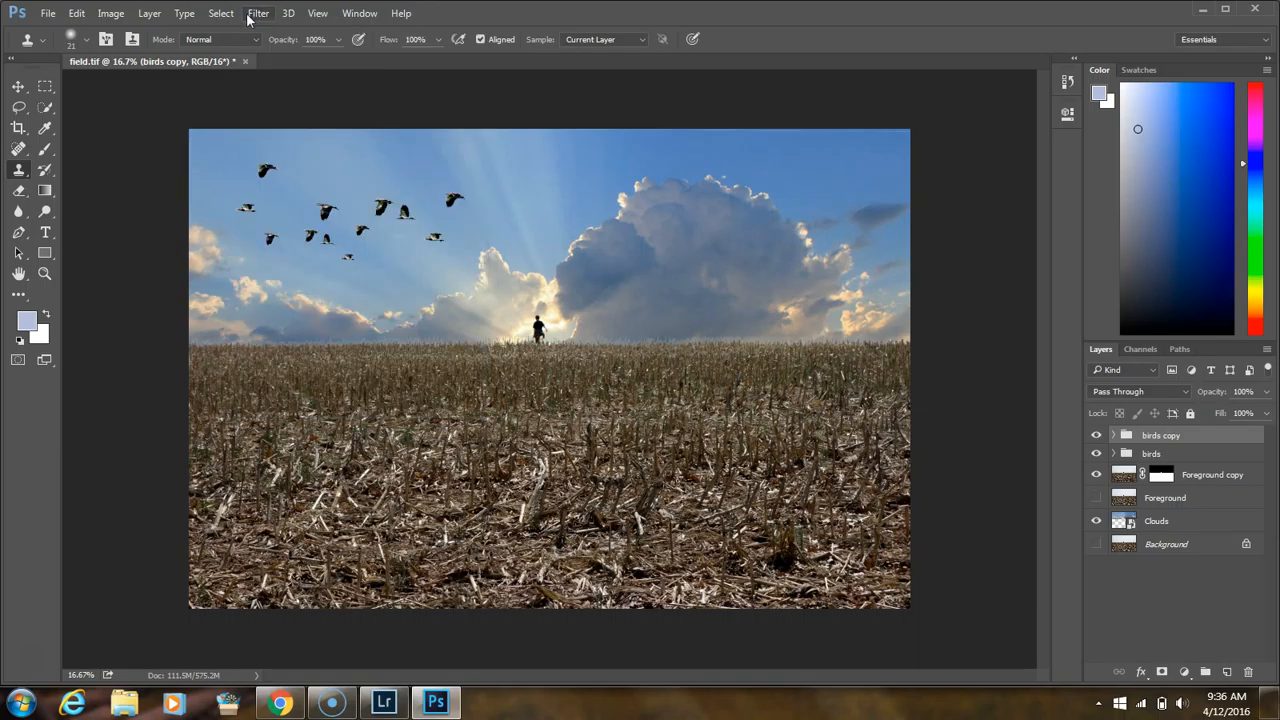
Step: Expand both bird groups and delete the birds copy group together with its contents
{"action": "left_click", "coordinate": [1113, 436]}
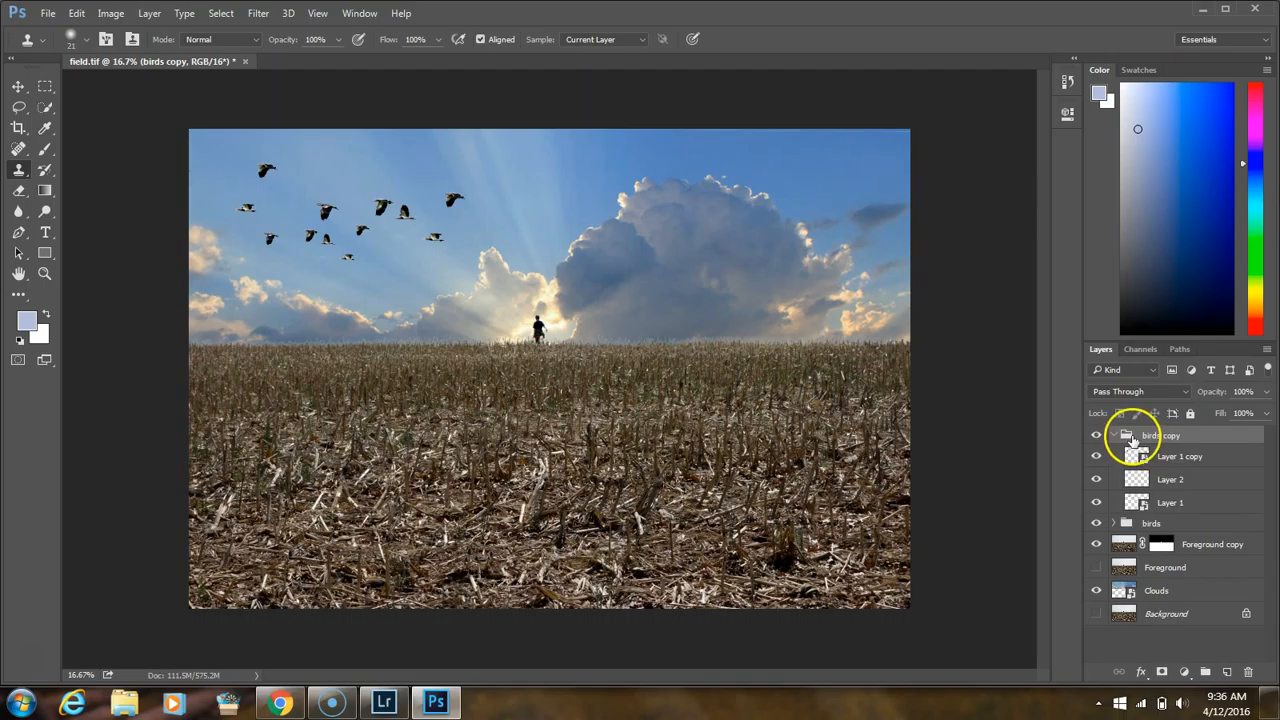
{"action": "left_click", "coordinate": [1112, 524]}
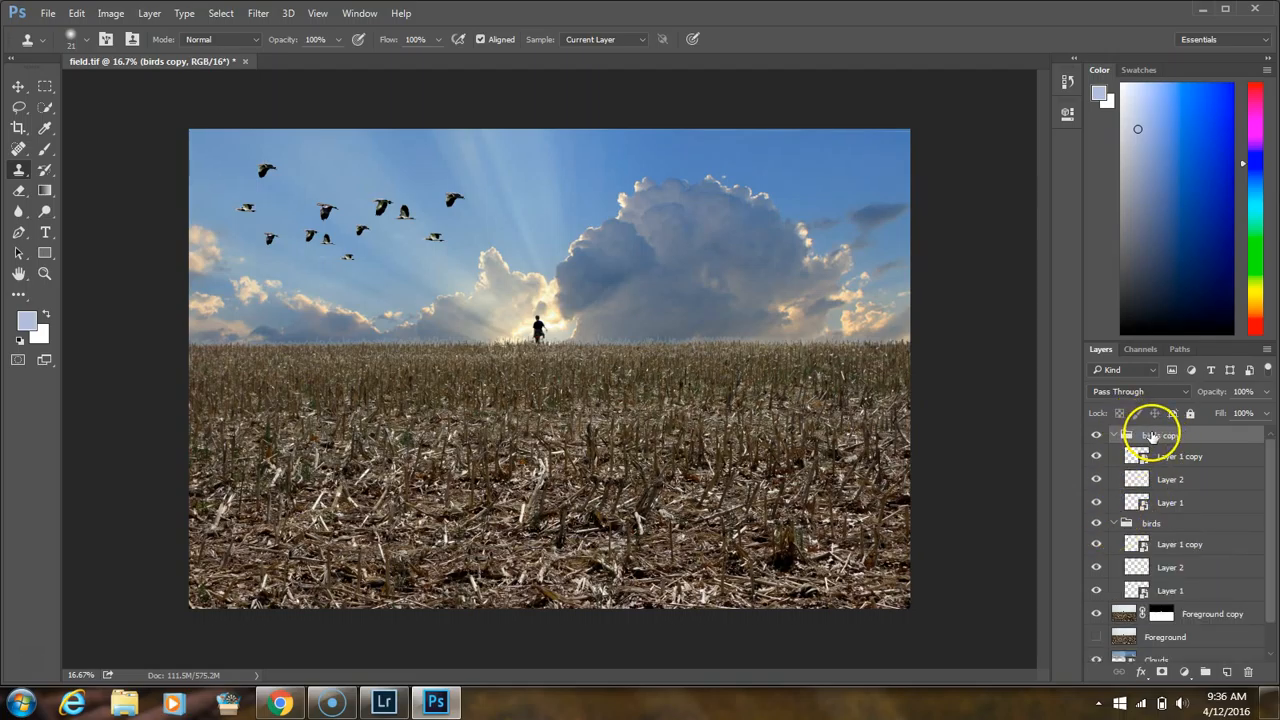
{"action": "left_click", "coordinate": [1256, 678]}
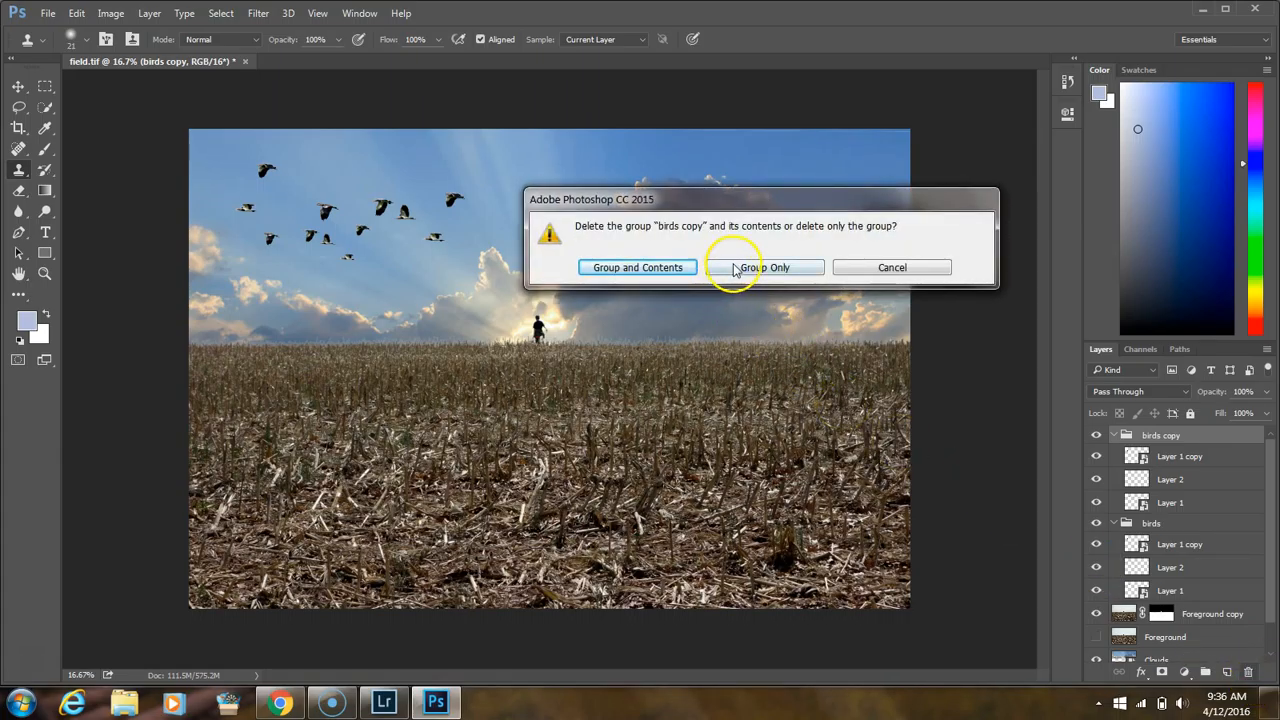
{"action": "left_click", "coordinate": [657, 277]}
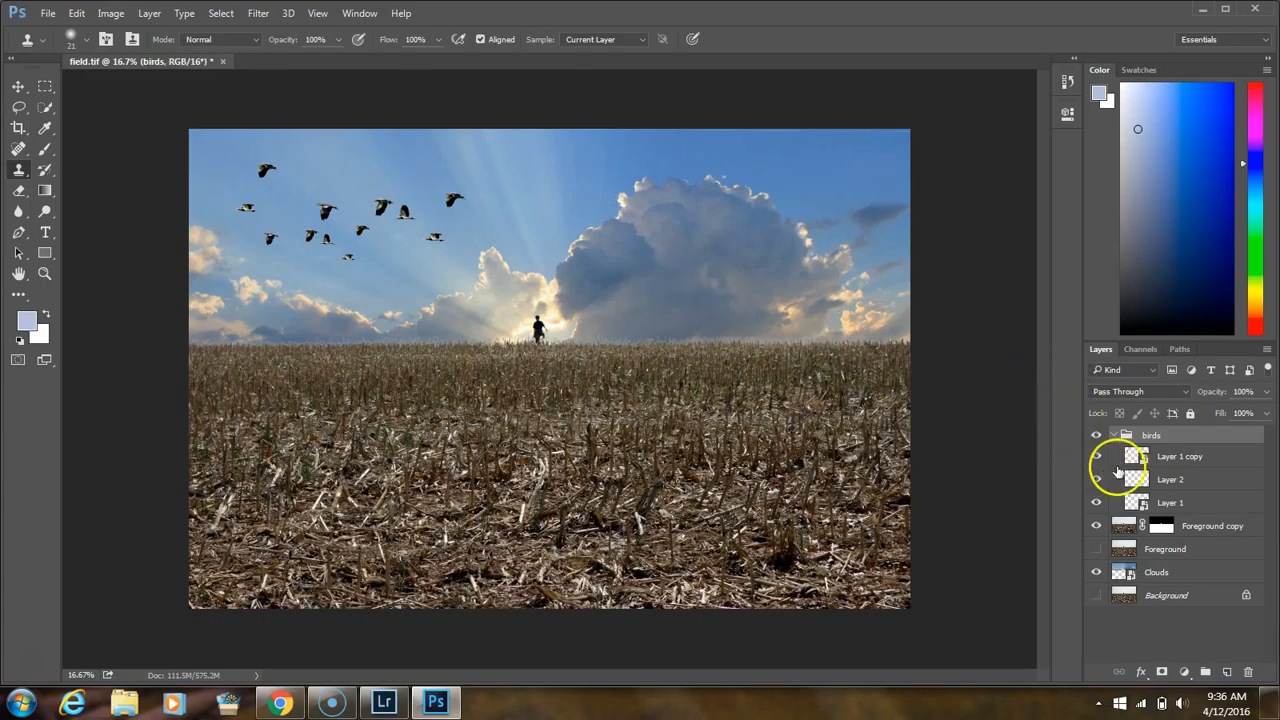
Step: Merge Layer 1 copy, Layer 2 and Layer 1 inside the birds group into a single layer
{"action": "left_click", "coordinate": [1179, 462]}
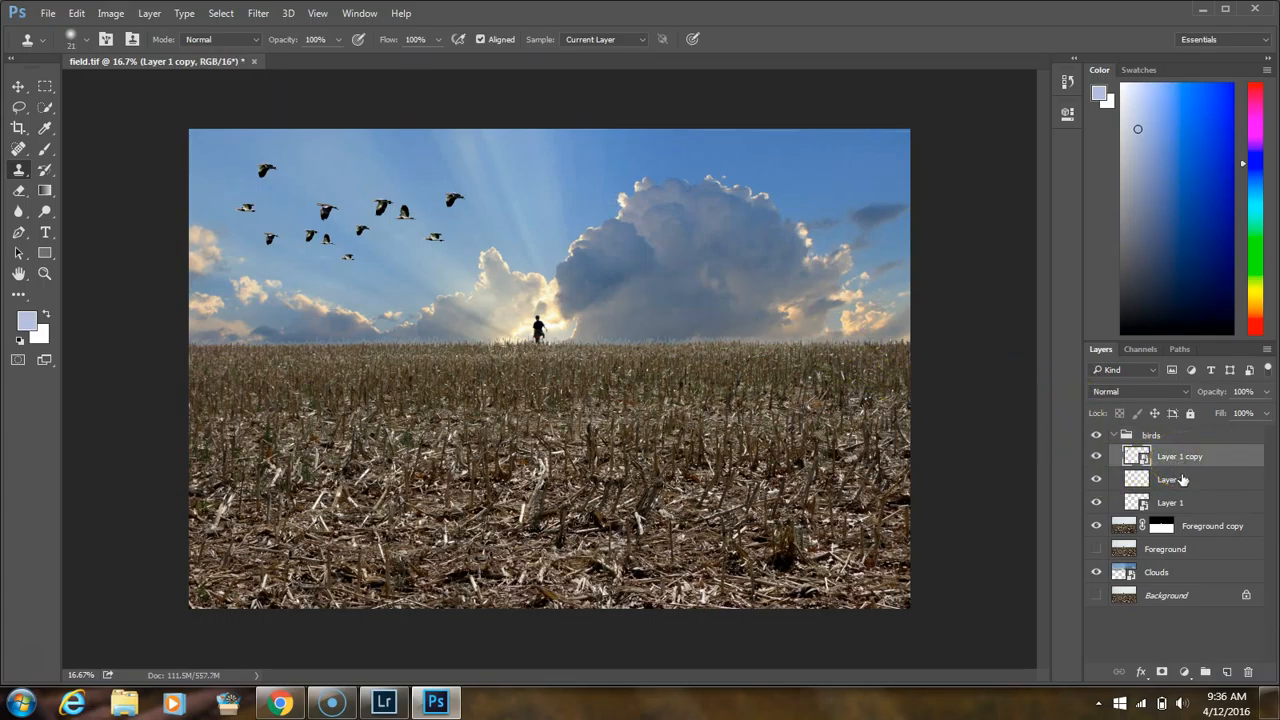
{"action": "left_click", "coordinate": [1183, 502], "text": "shift"}
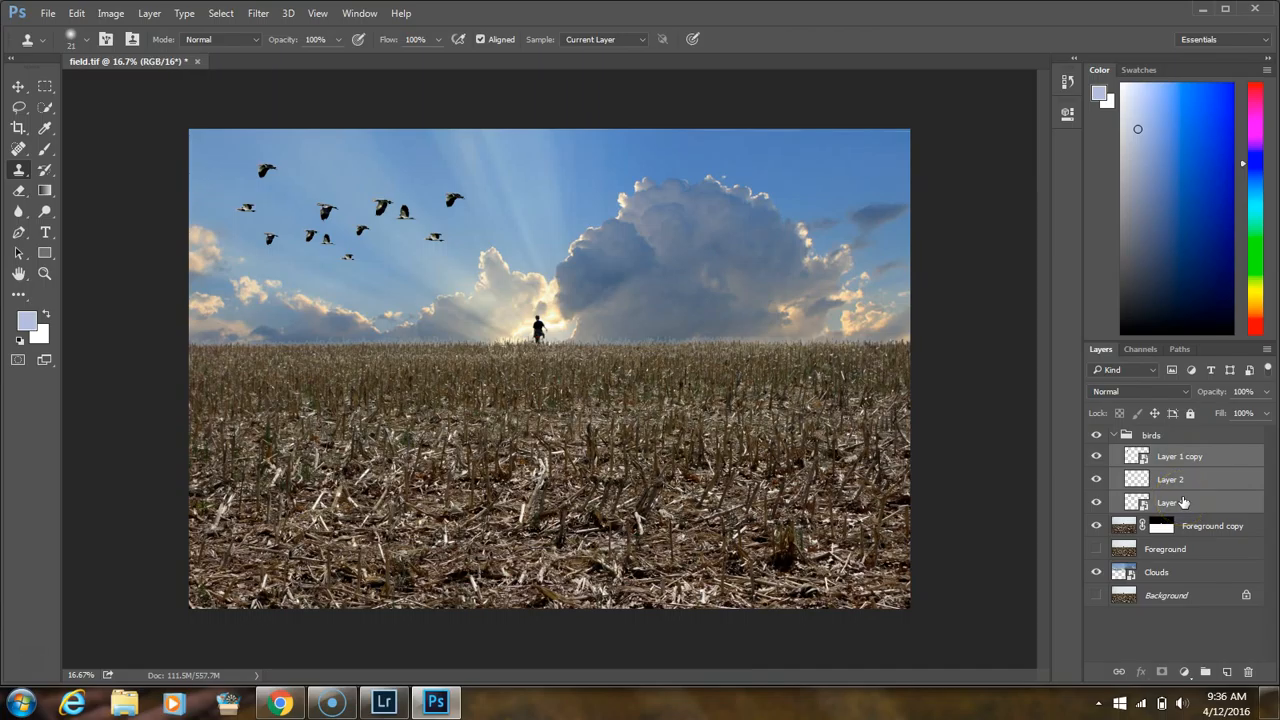
{"action": "right_click", "coordinate": [1182, 504]}
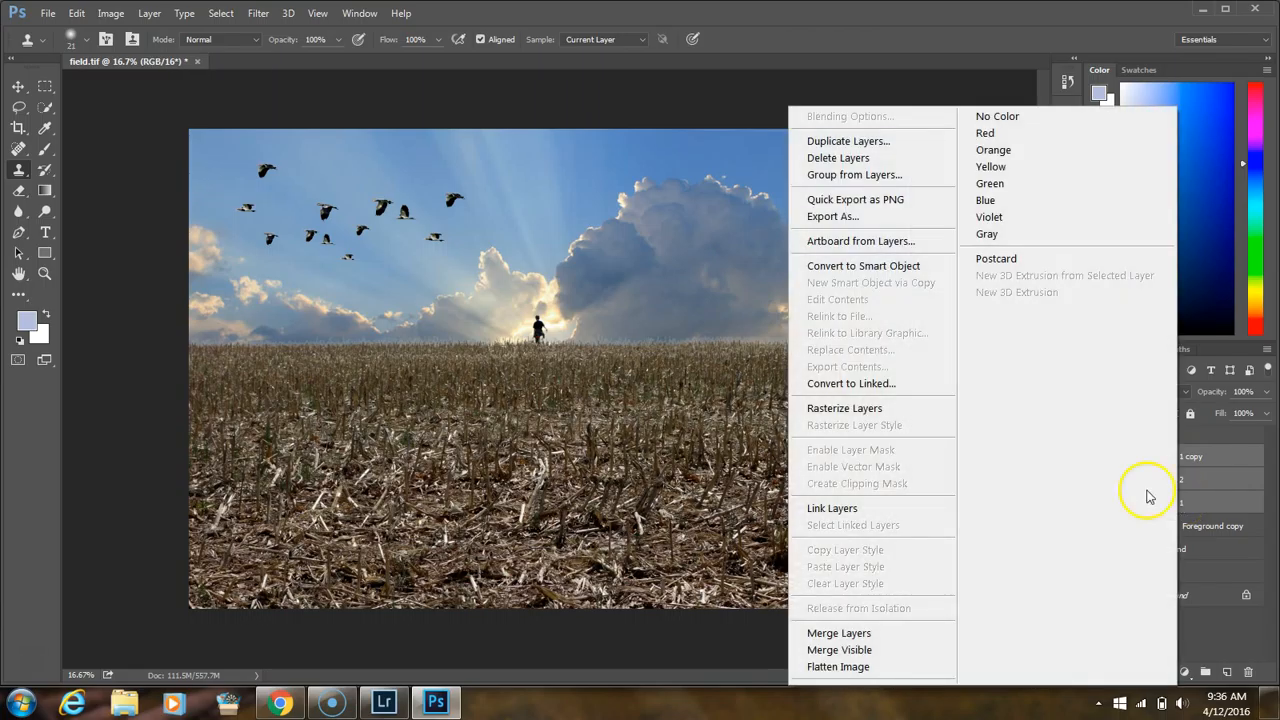
{"action": "left_click", "coordinate": [871, 635]}
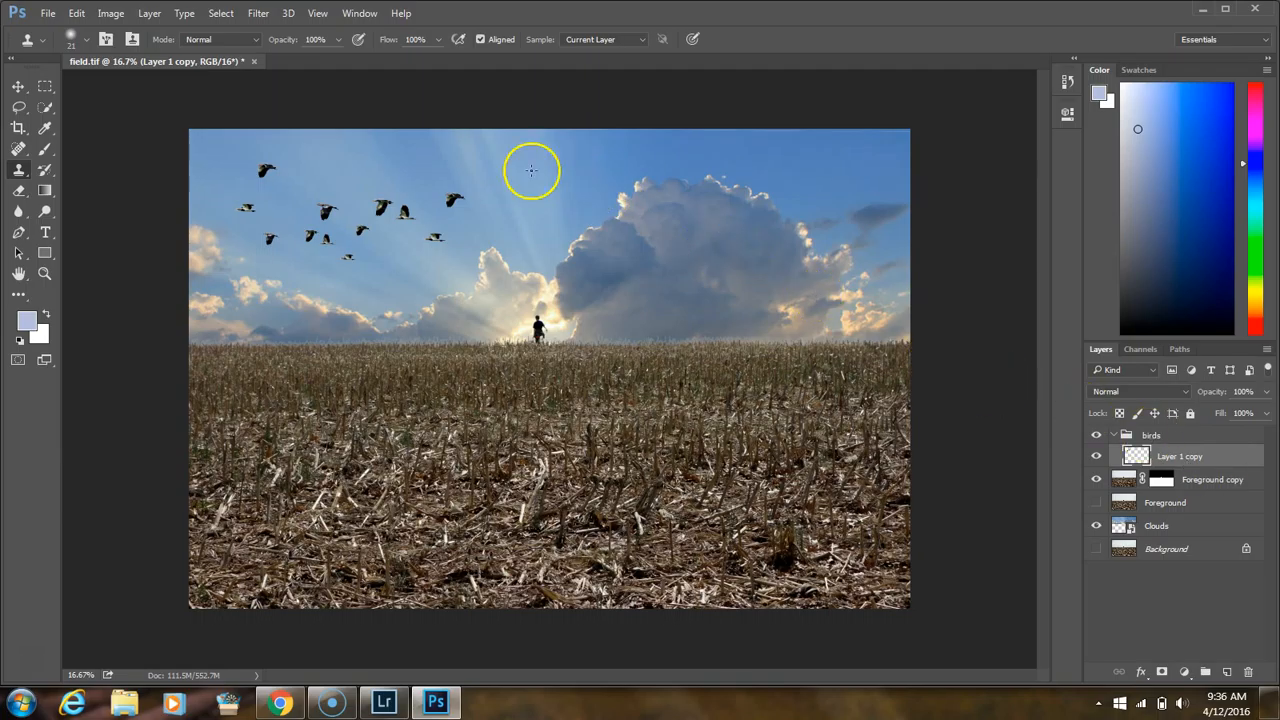
Step: Apply a Gaussian Blur with a 3.0 pixel radius to the merged birds layer, previewing it on a bird in the flock
{"action": "left_click", "coordinate": [258, 13]}
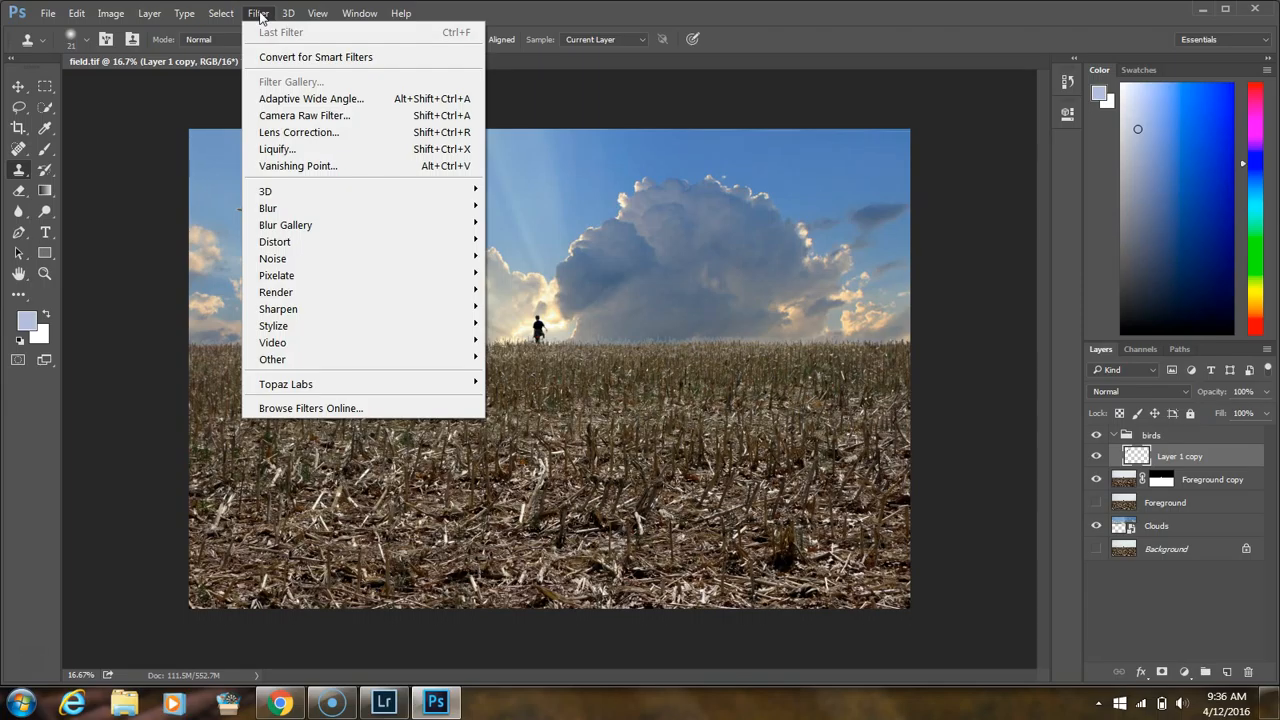
{"action": "mouse_move", "coordinate": [333, 207]}
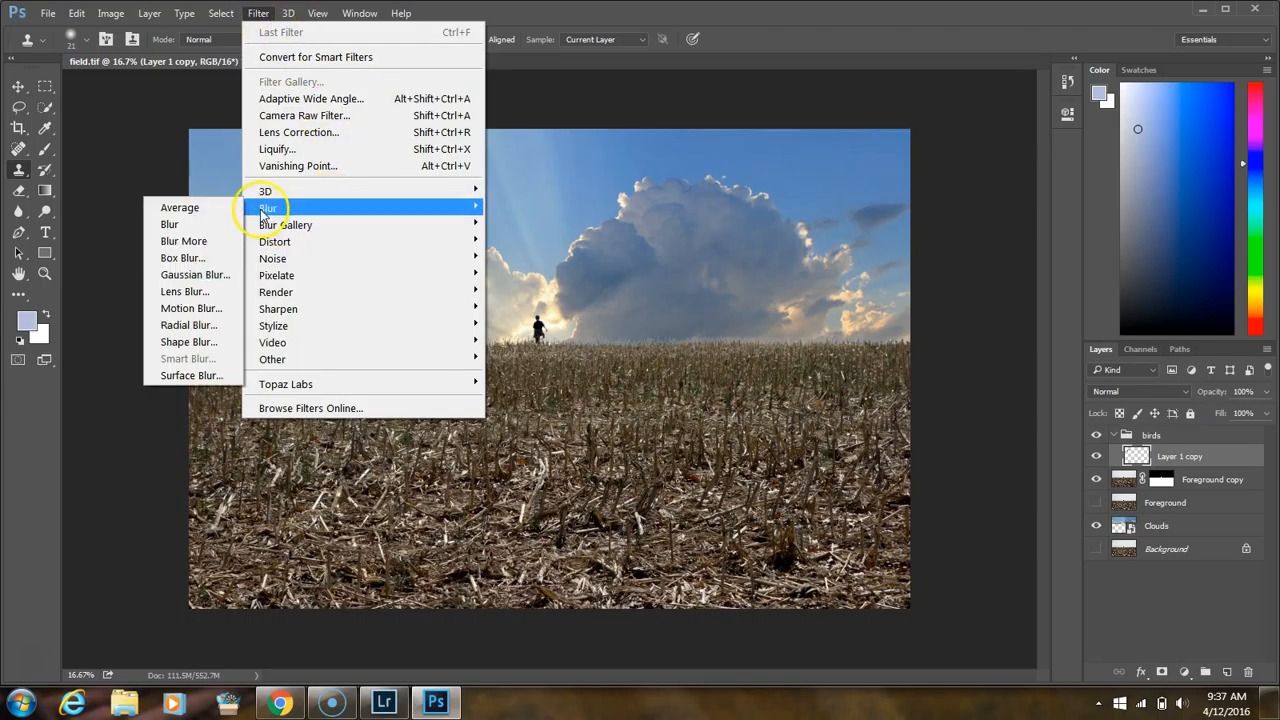
{"action": "left_click", "coordinate": [215, 280]}
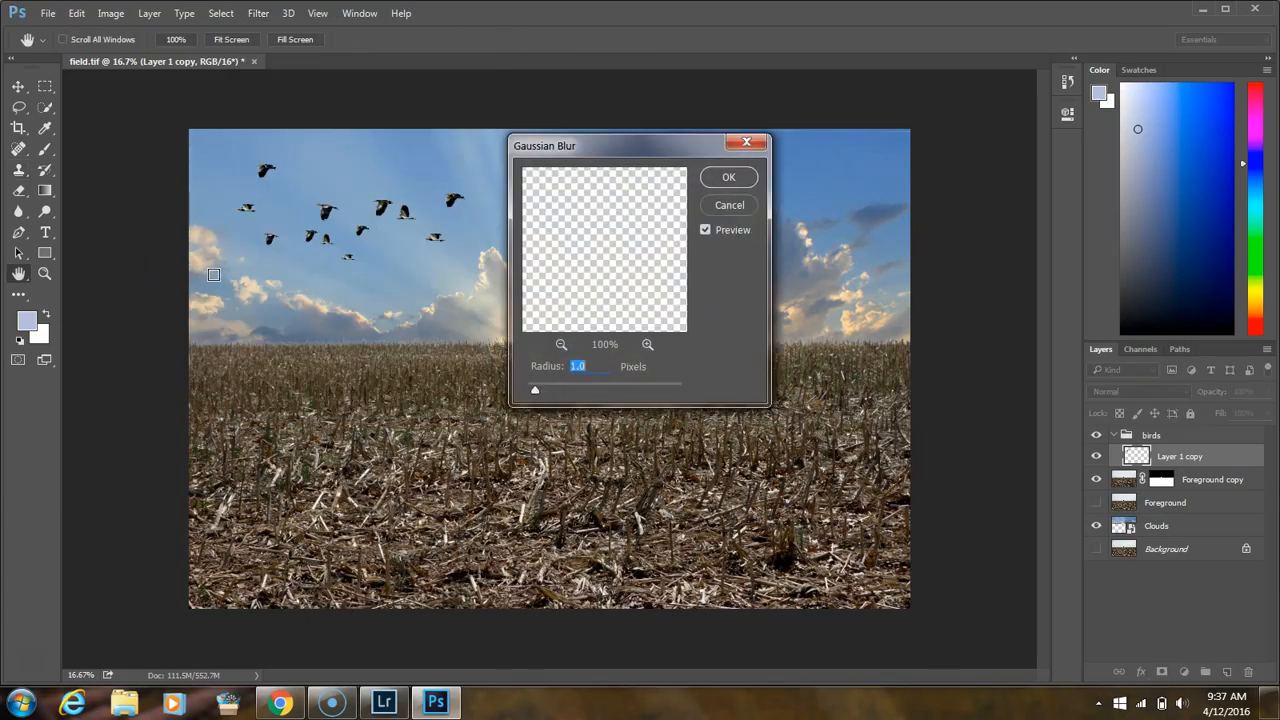
{"action": "left_click", "coordinate": [247, 195]}
{"action": "left_click", "coordinate": [361, 233]}
{"action": "left_click", "coordinate": [360, 233]}
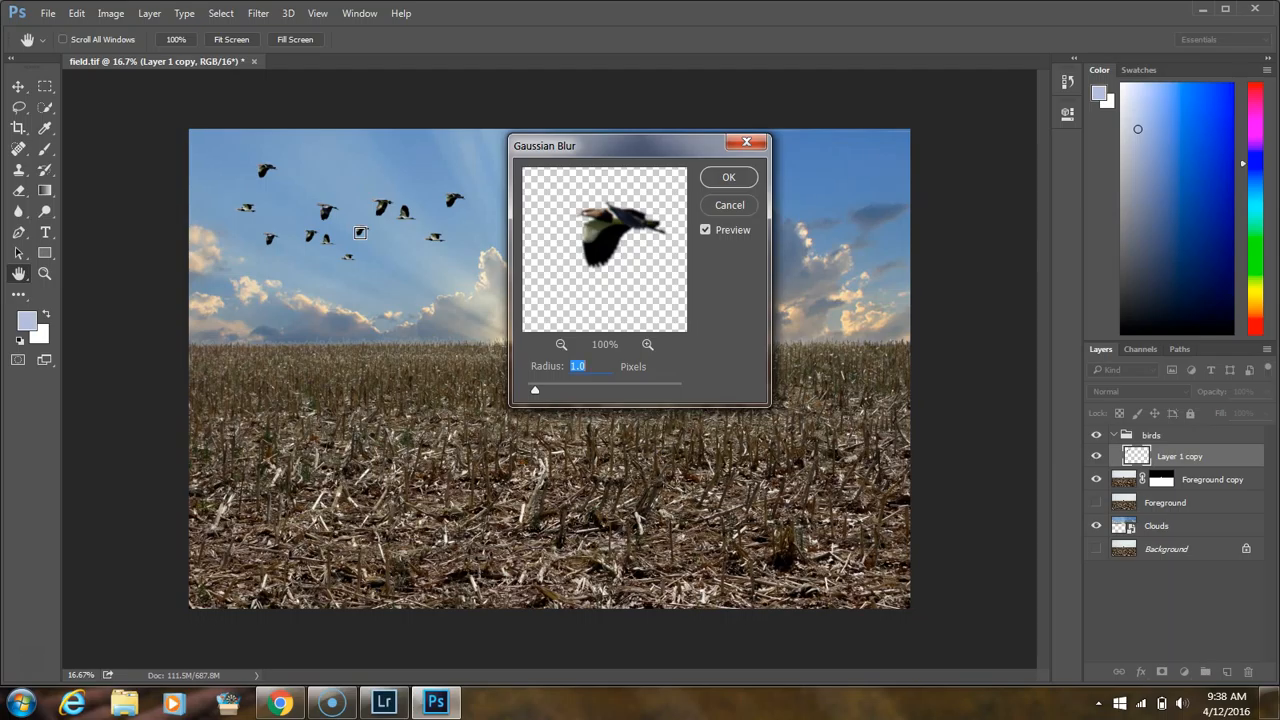
{"action": "left_click", "coordinate": [663, 385]}
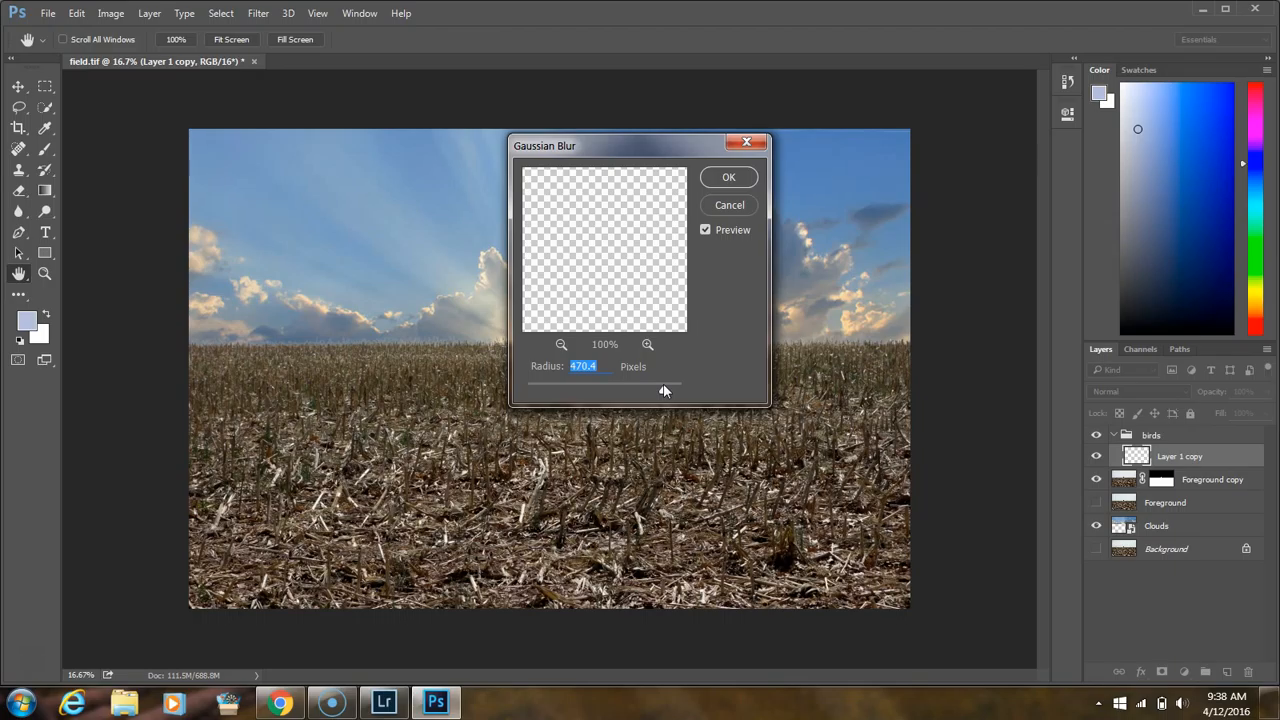
{"action": "left_click", "coordinate": [548, 390]}
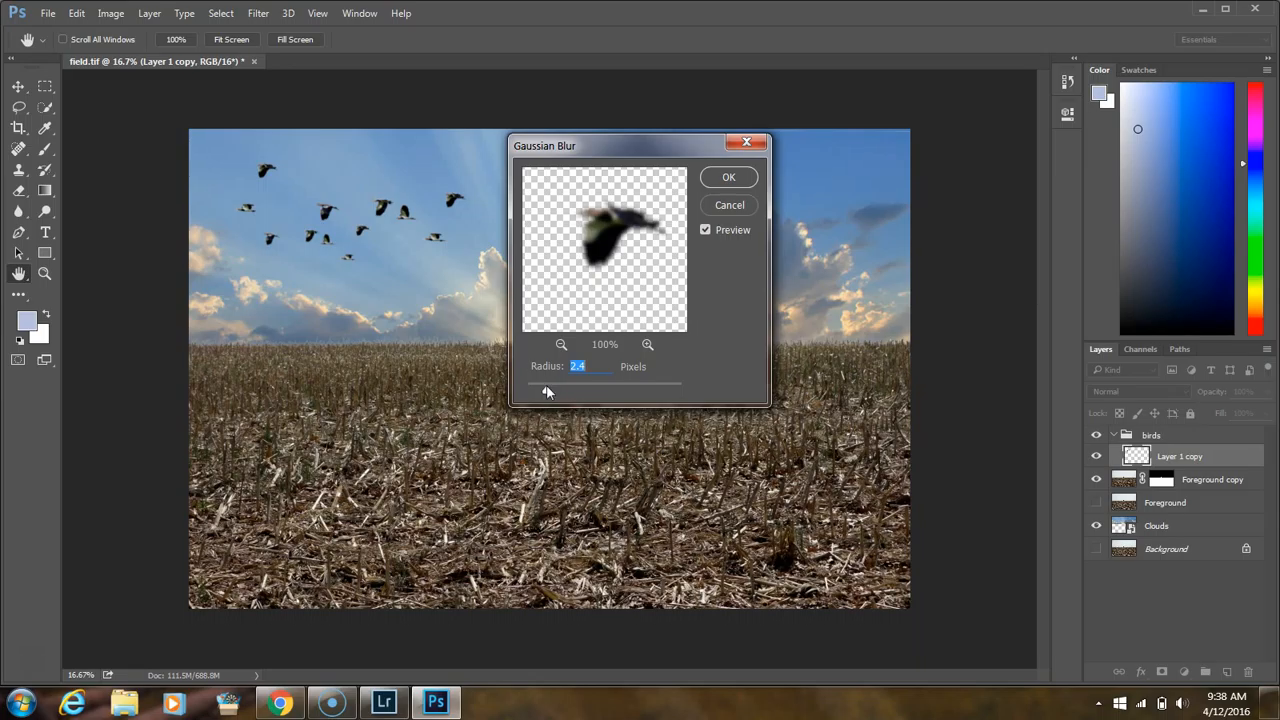
{"action": "left_click_drag", "start_coordinate": [552, 391], "coordinate": [553, 391]}
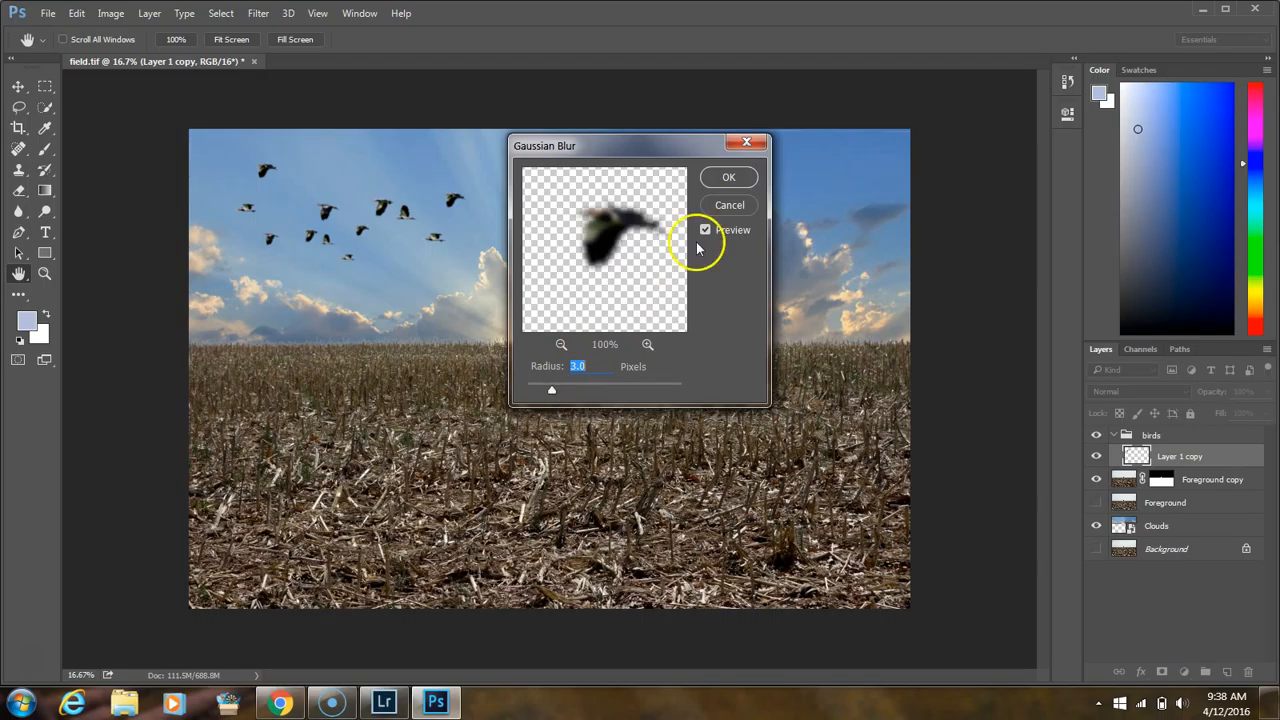
{"action": "left_click", "coordinate": [728, 178]}
{"action": "key", "text": "s"}
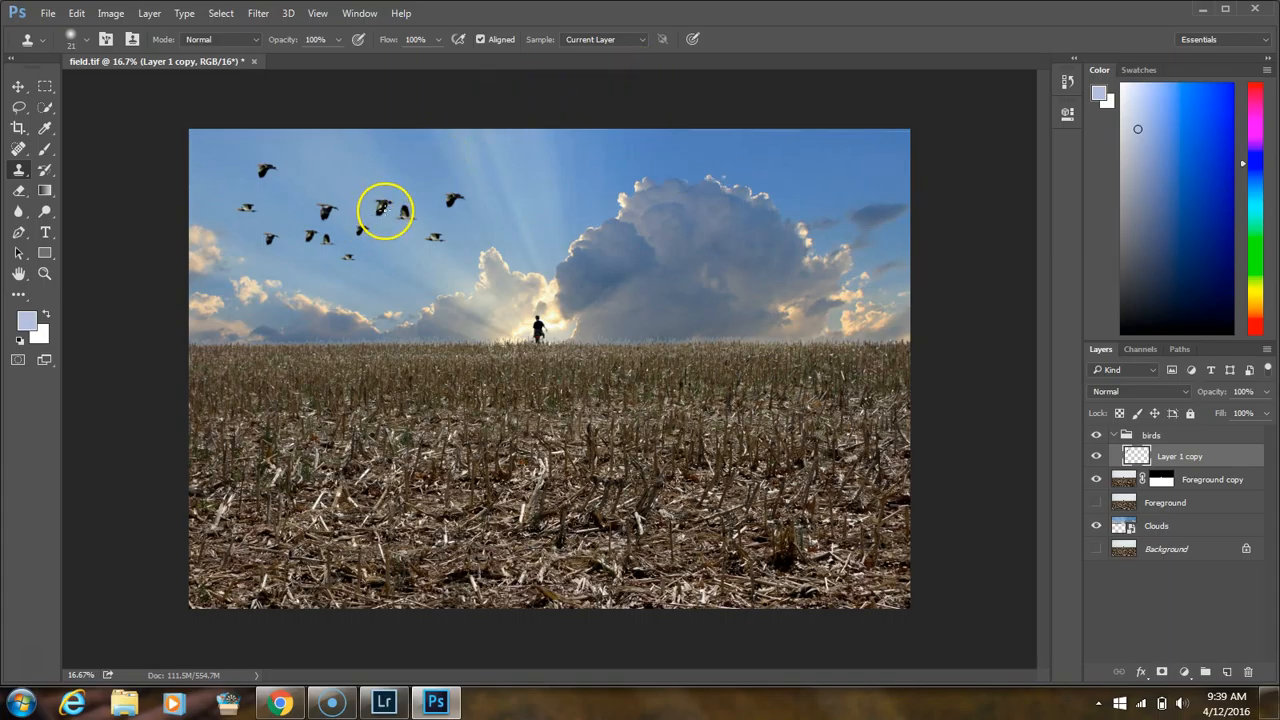
Step: Apply another Gaussian Blur with a 3.9 pixel radius to the merged birds layer, previewing it on one bird
{"action": "left_click", "coordinate": [44, 276]}
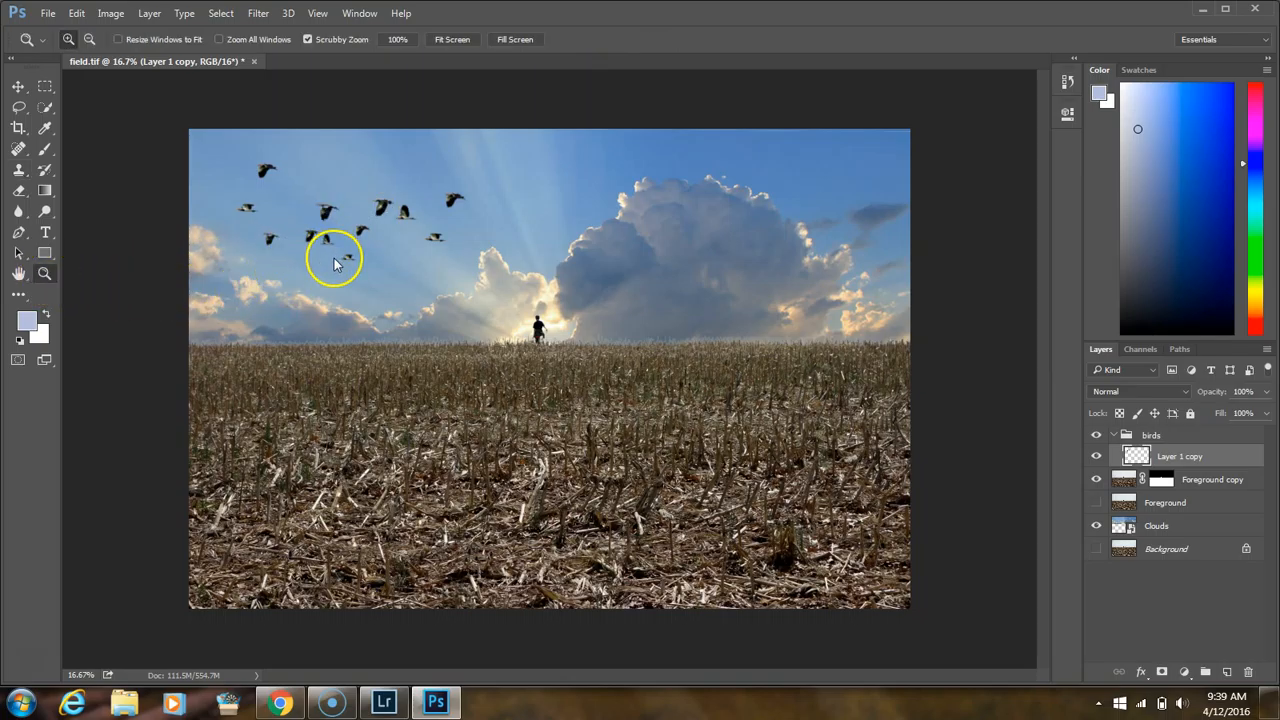
{"action": "left_click_drag", "start_coordinate": [334, 260], "coordinate": [377, 306]}
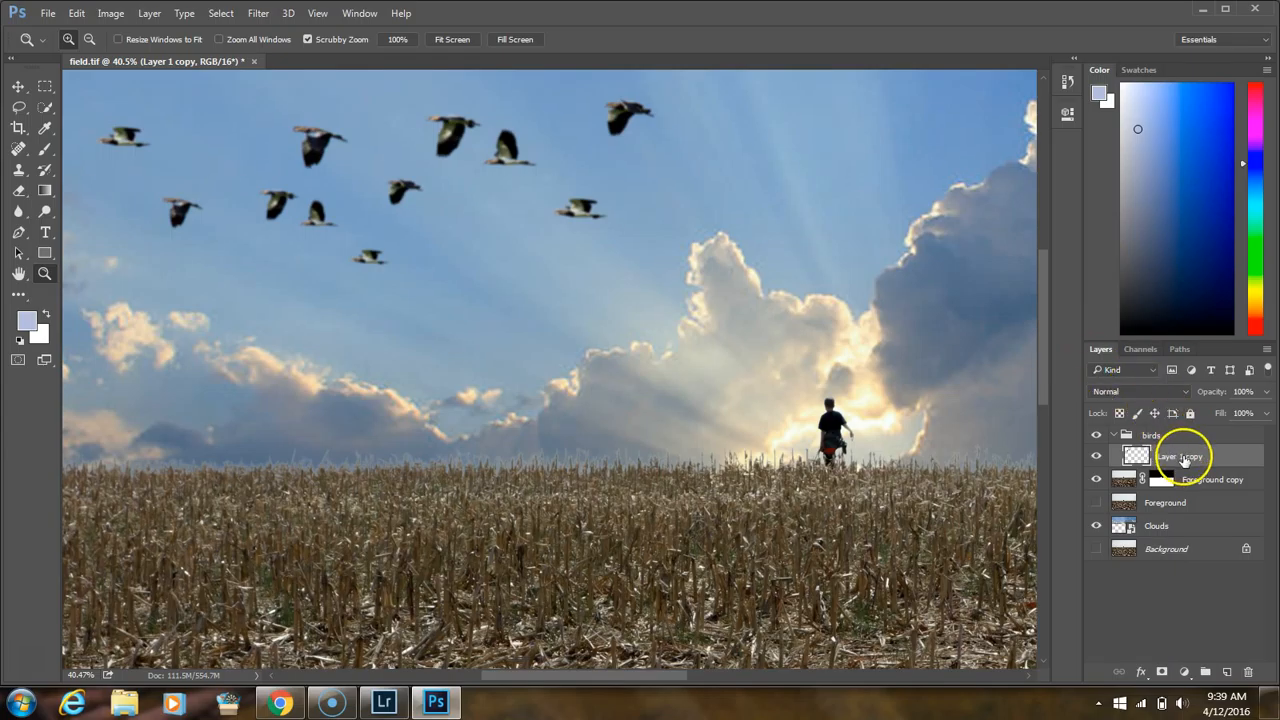
{"action": "left_click", "coordinate": [256, 13]}
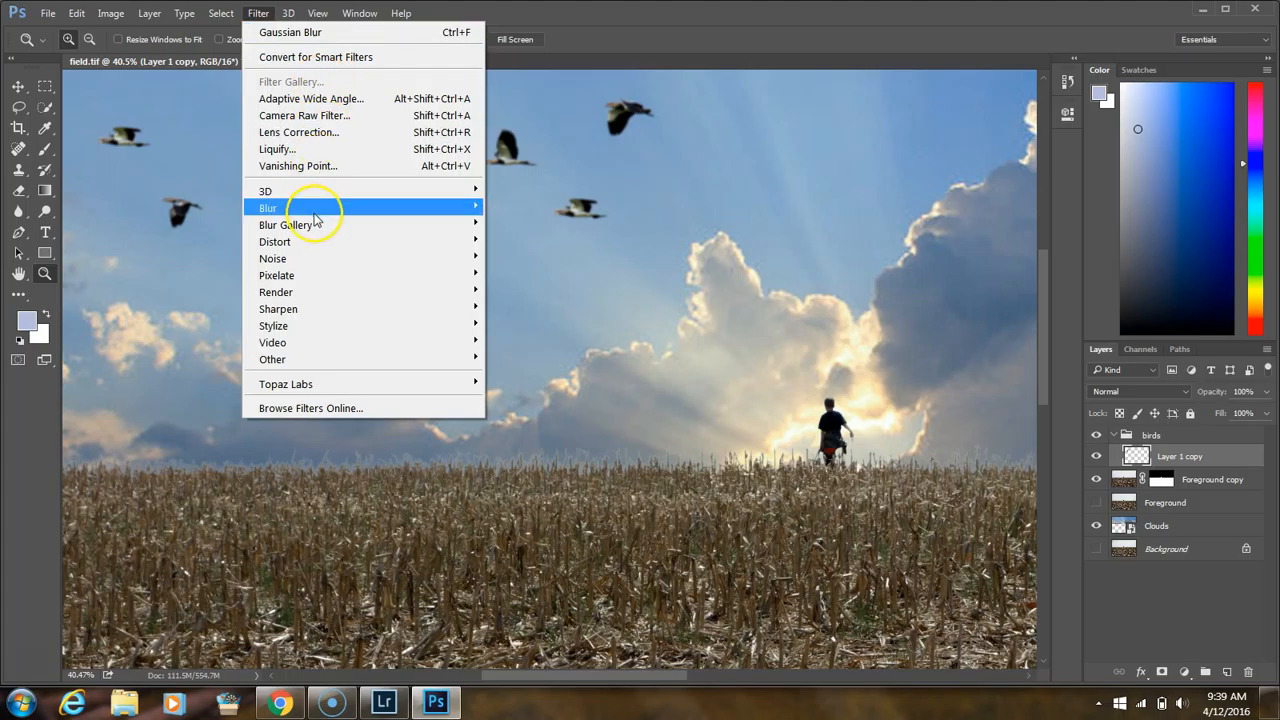
{"action": "mouse_move", "coordinate": [297, 210]}
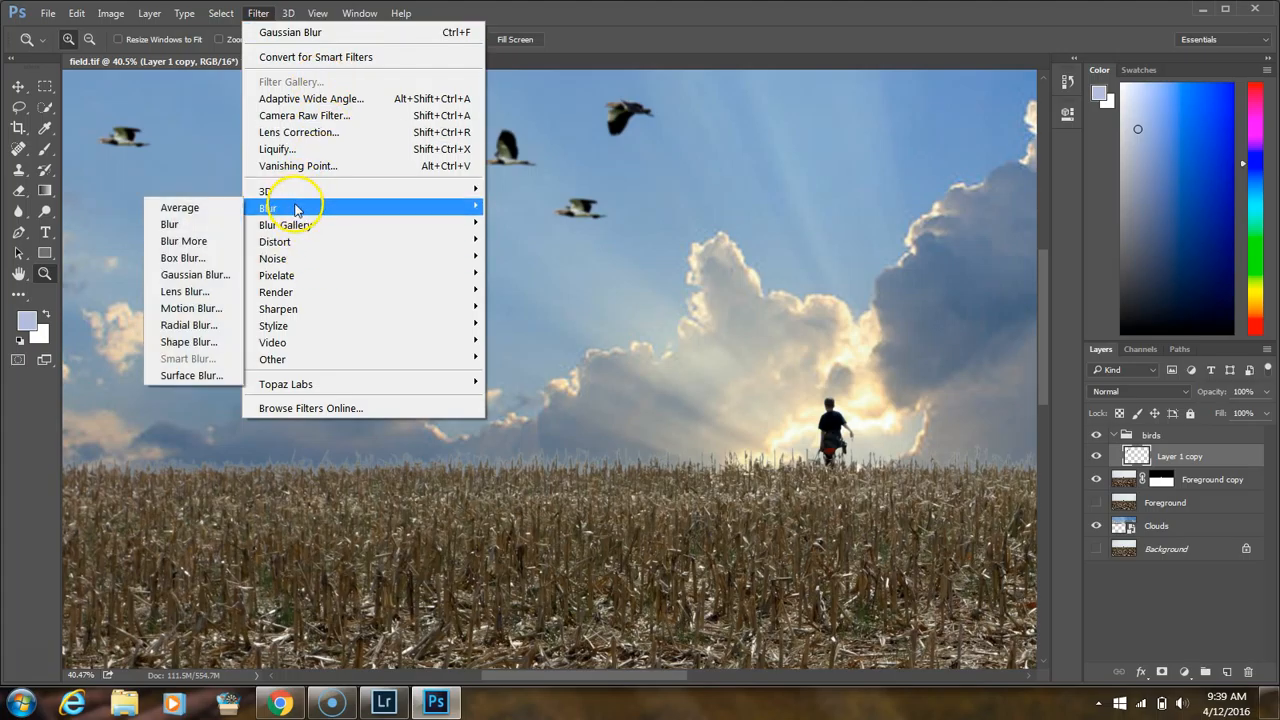
{"action": "left_click", "coordinate": [193, 277]}
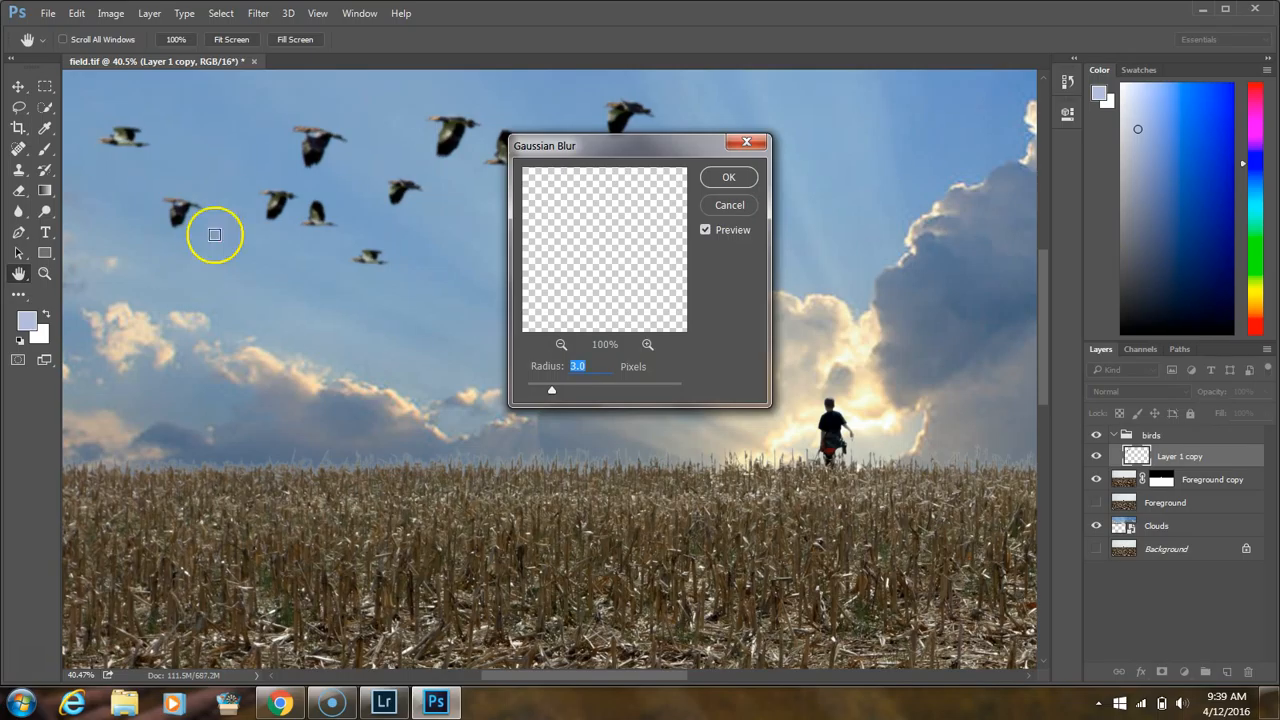
{"action": "left_click", "coordinate": [317, 144]}
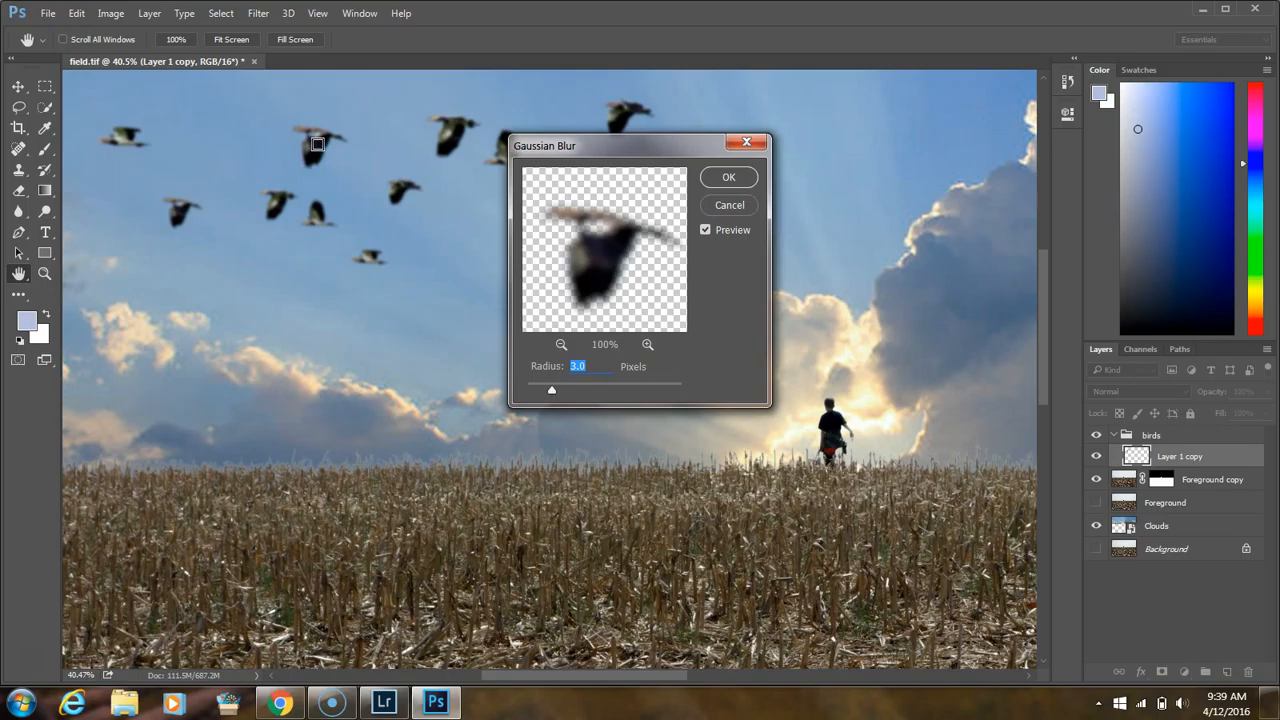
{"action": "left_click_drag", "start_coordinate": [571, 390], "coordinate": [559, 389]}
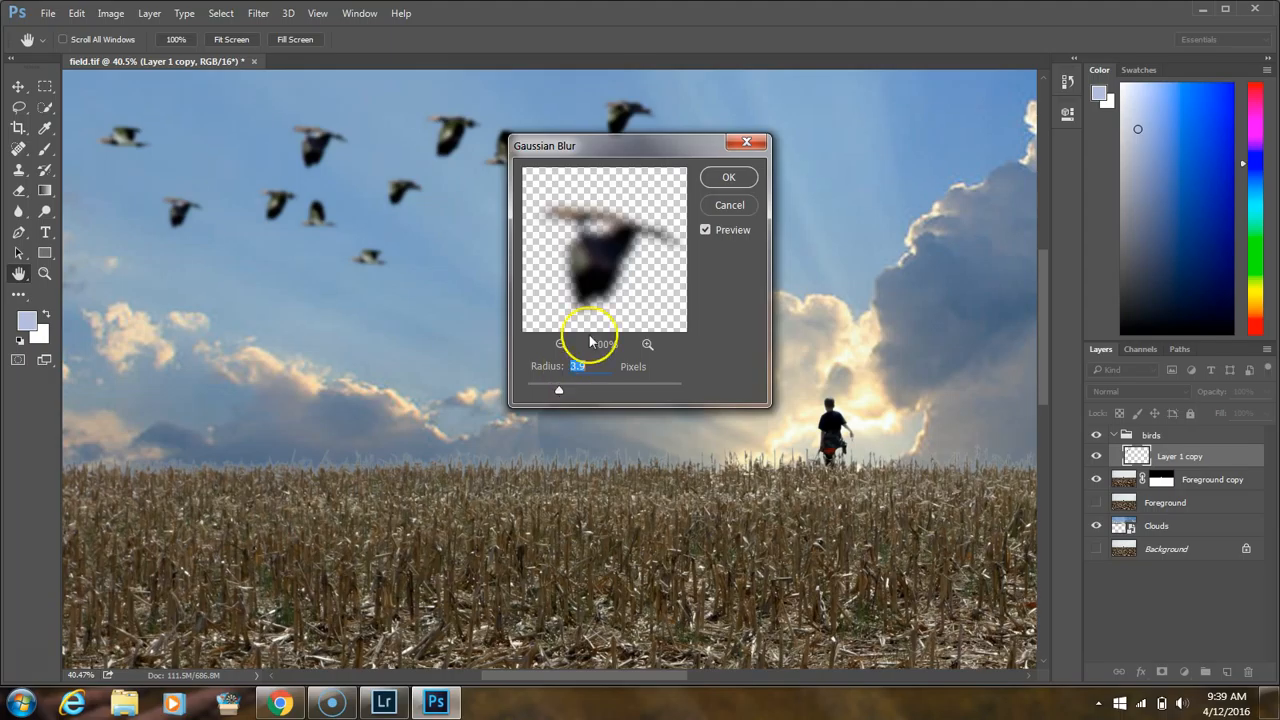
{"action": "left_click", "coordinate": [733, 178]}
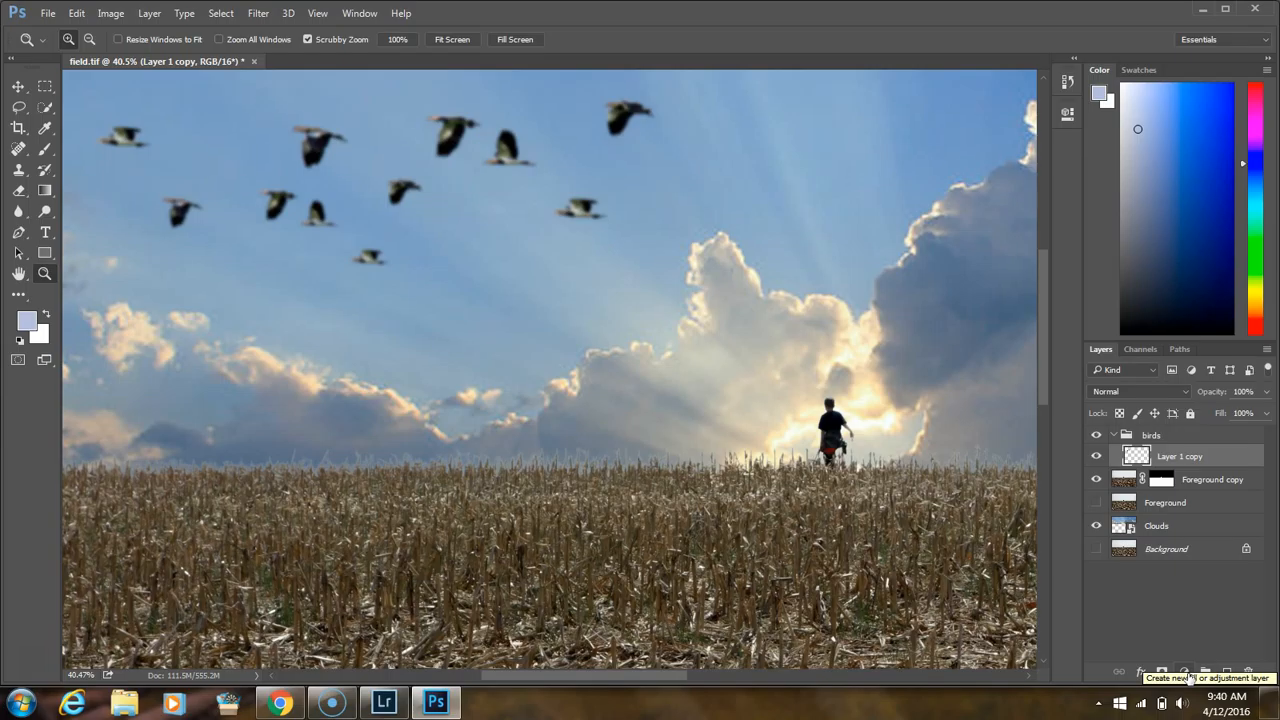
Step: Add a Vibrance adjustment layer above the birds layer and set its saturation to -71
{"action": "left_click", "coordinate": [1189, 678]}
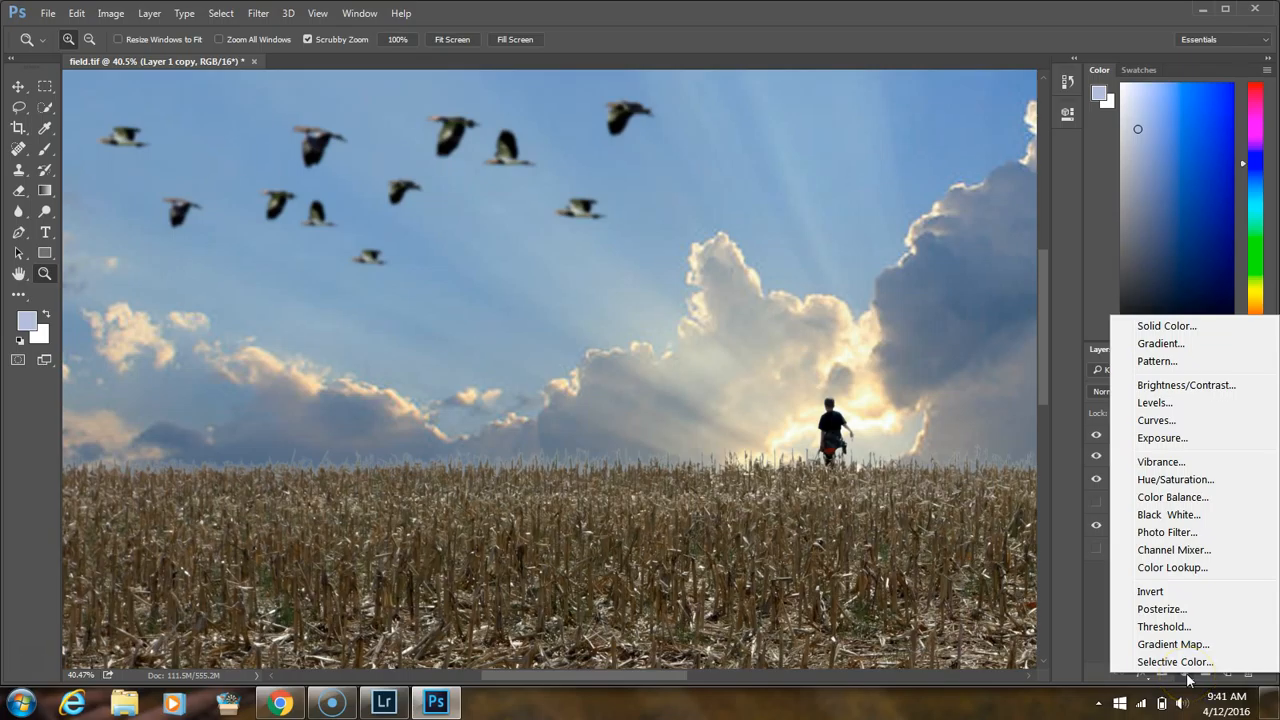
{"action": "left_click", "coordinate": [1168, 465]}
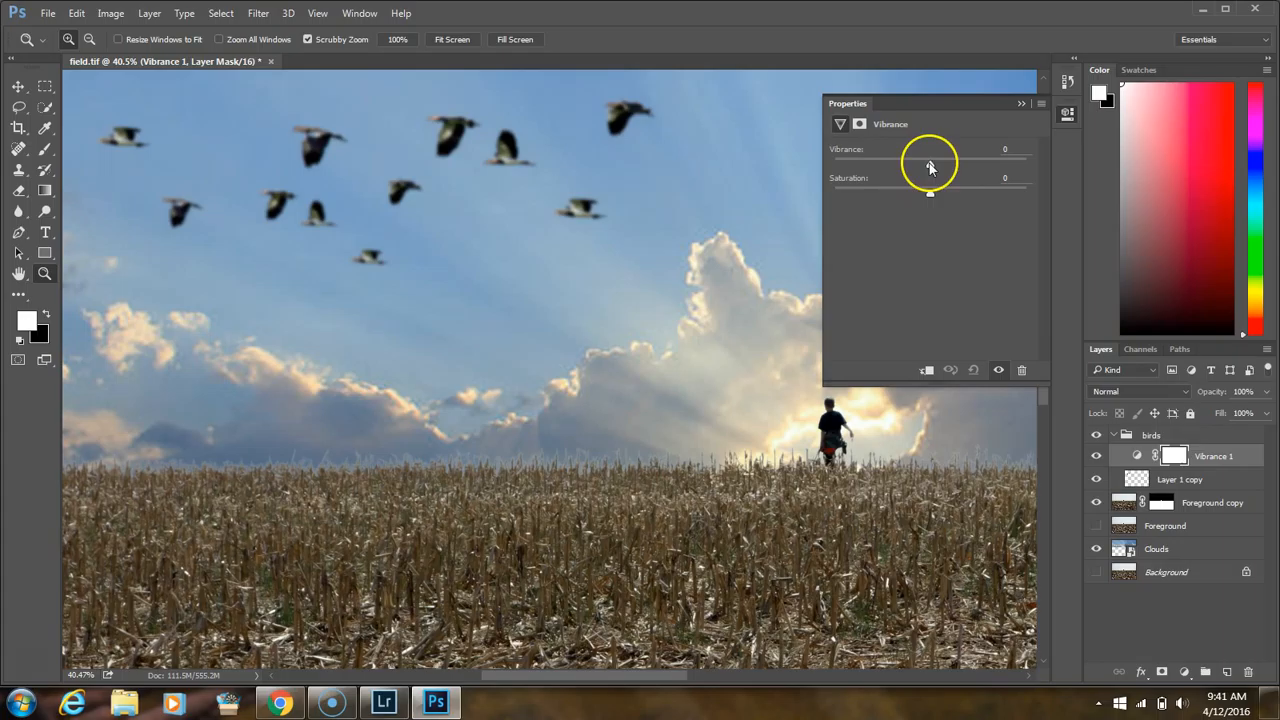
{"action": "left_click_drag", "start_coordinate": [931, 193], "coordinate": [913, 196]}
{"action": "left_click_drag", "start_coordinate": [849, 195], "coordinate": [864, 193]}
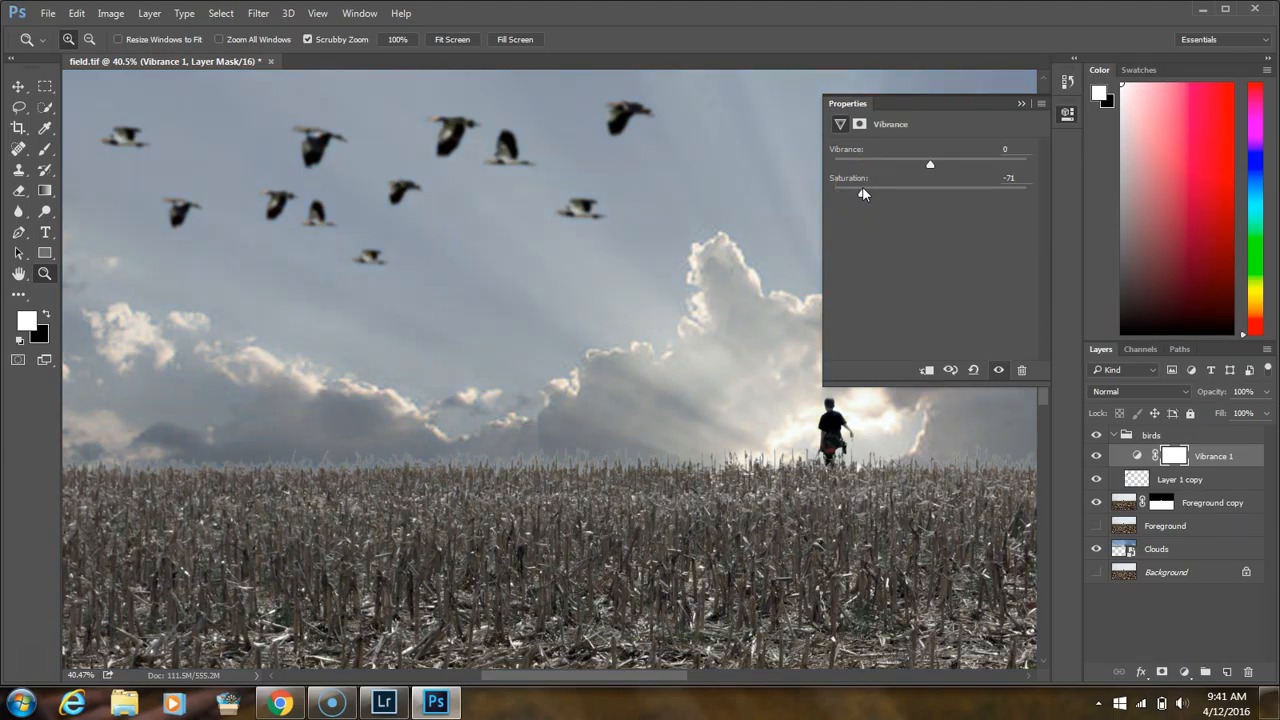
Step: Clip the Vibrance adjustment to the birds layer and lower its vibrance, then close the adjustment's settings
{"action": "left_click", "coordinate": [926, 371]}
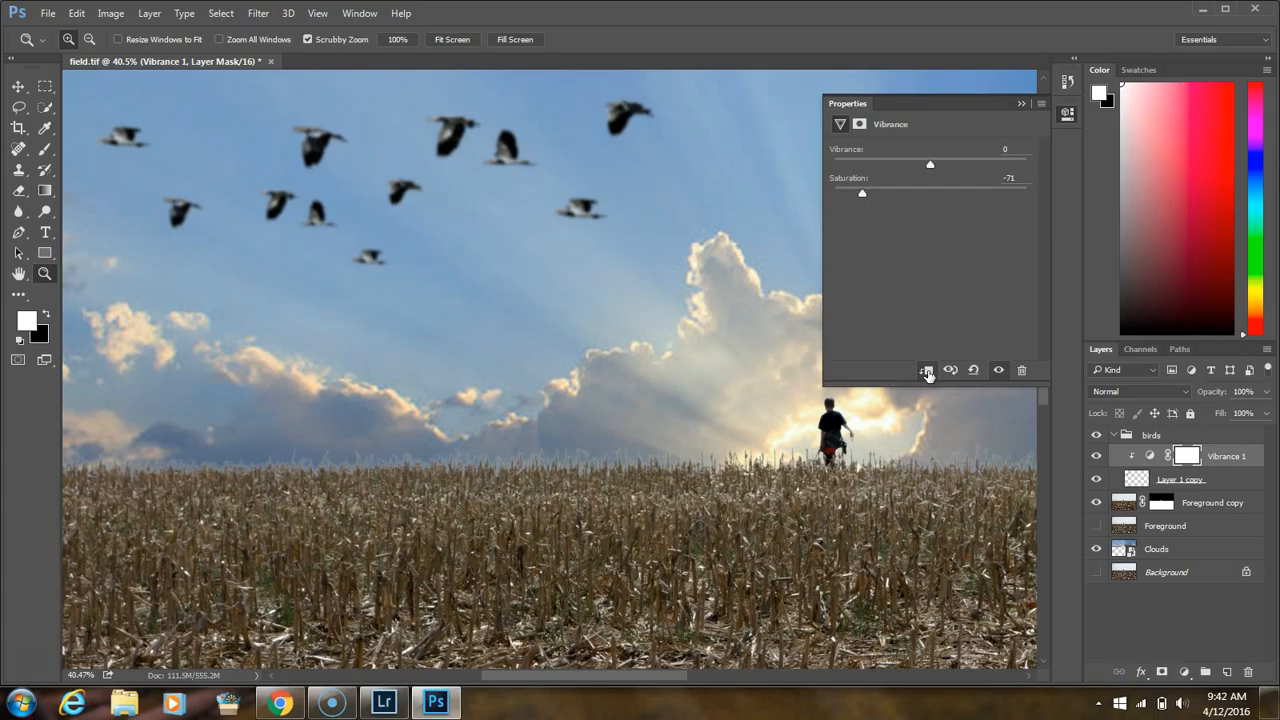
{"action": "left_click_drag", "start_coordinate": [917, 161], "coordinate": [915, 161]}
{"action": "left_click_drag", "start_coordinate": [916, 161], "coordinate": [897, 163]}
{"action": "left_click", "coordinate": [895, 161]}
{"action": "left_click", "coordinate": [884, 169]}
{"action": "left_click", "coordinate": [1020, 104]}
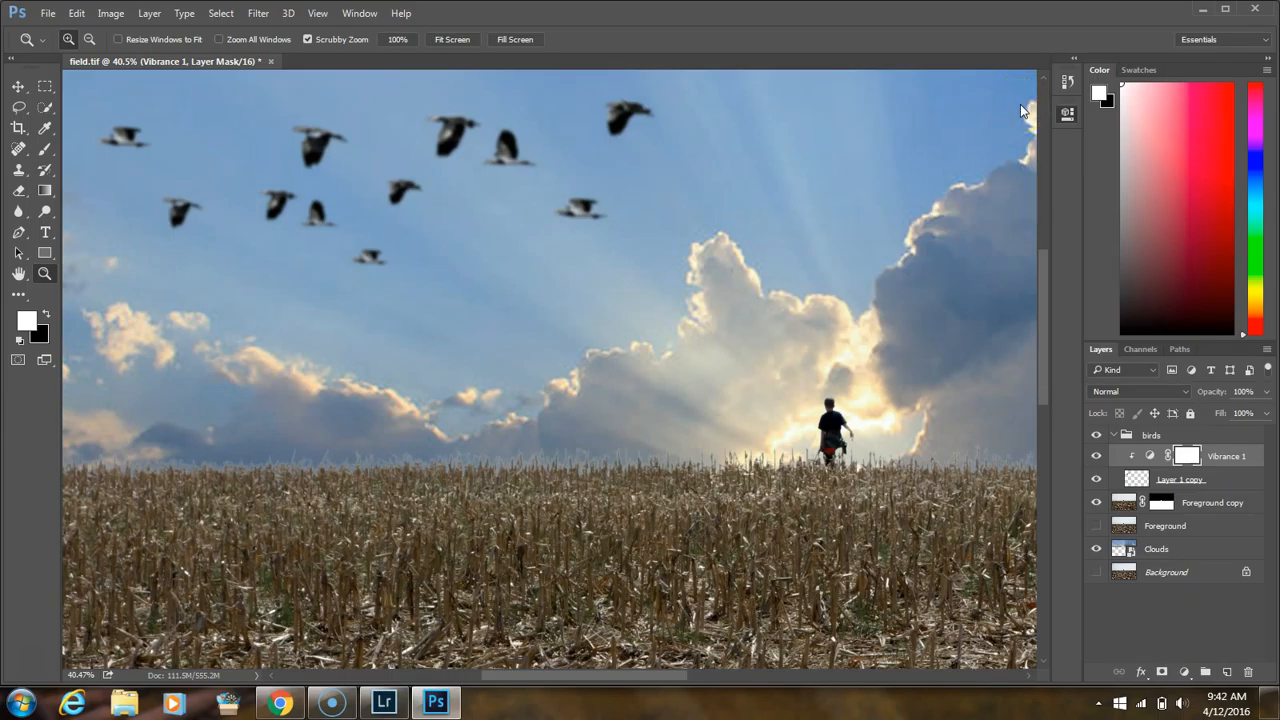
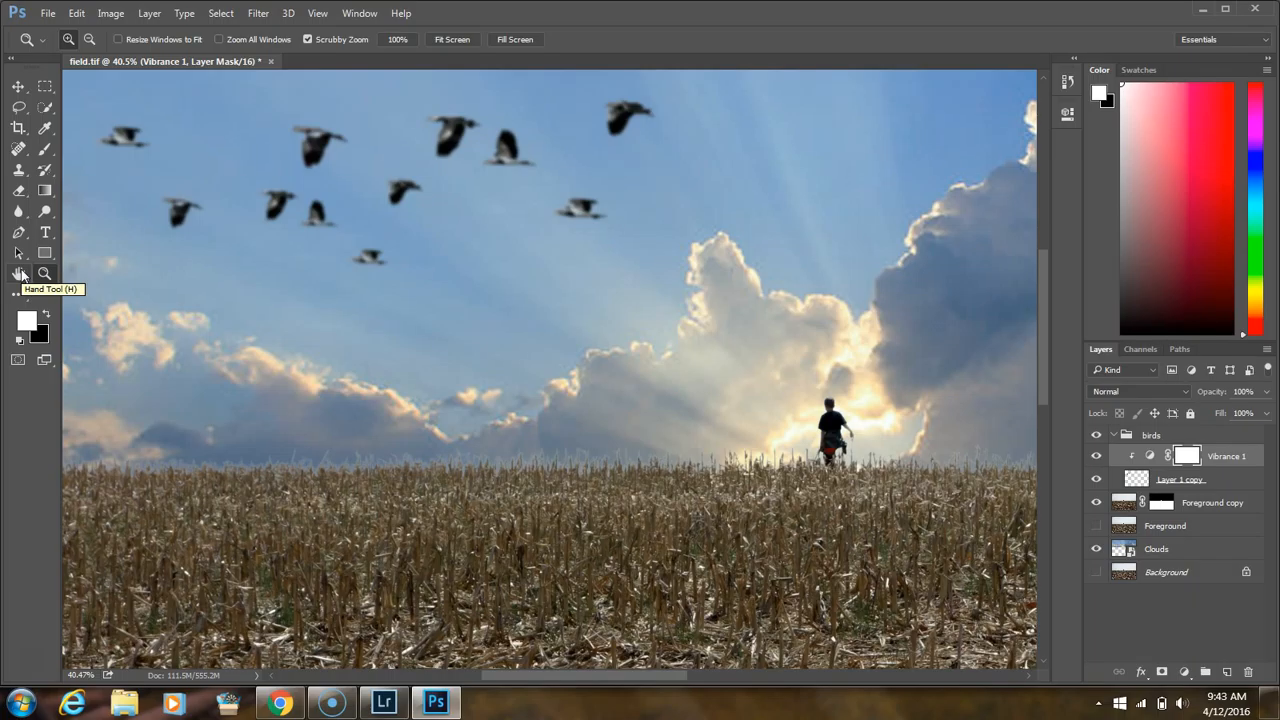
Step: Scale the birds on Layer 1 copy to about 66% width and 54% height and move the flock slightly down toward the boy
{"action": "double_click", "coordinate": [20, 273]}
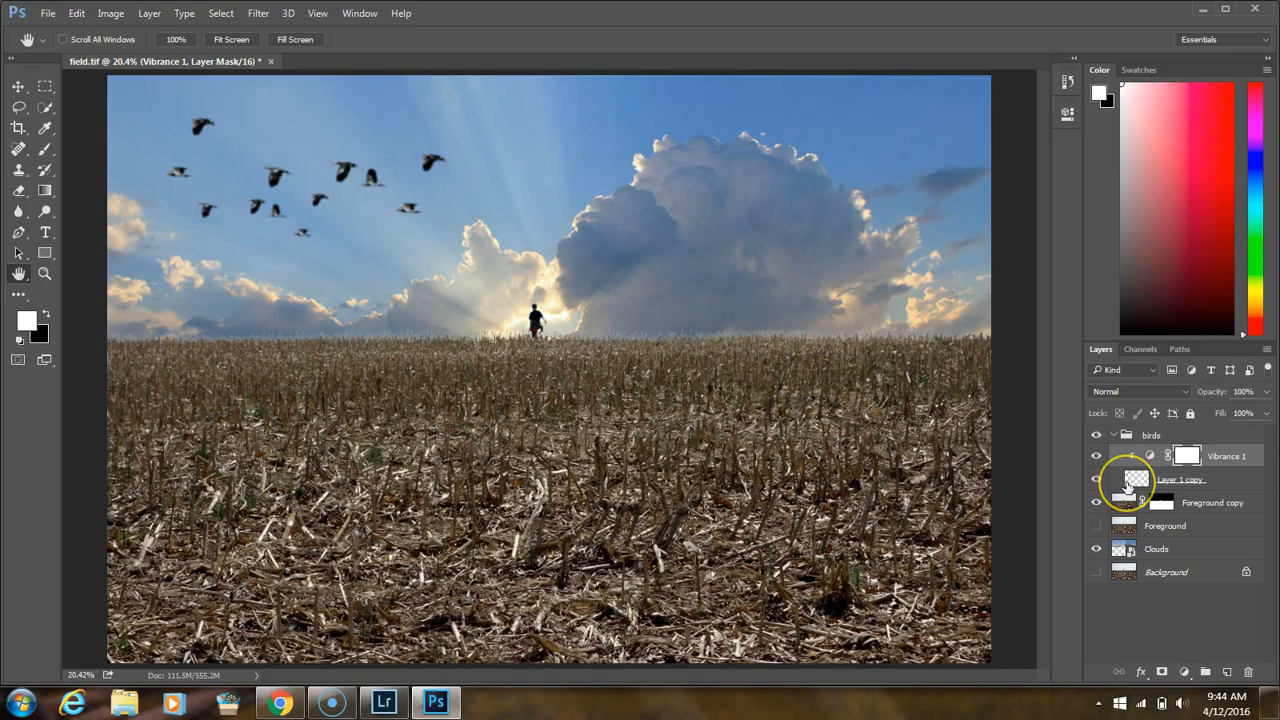
{"action": "left_click", "coordinate": [1125, 485]}
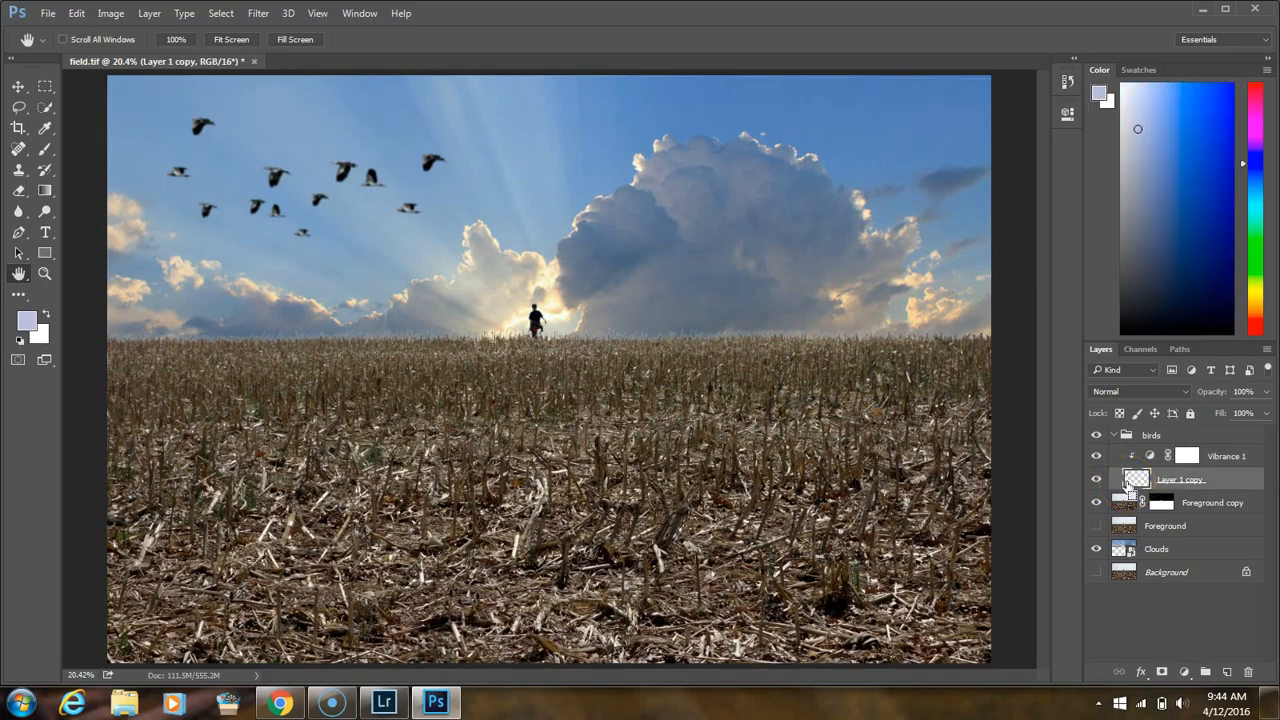
{"action": "key", "text": "ctrl+t"}
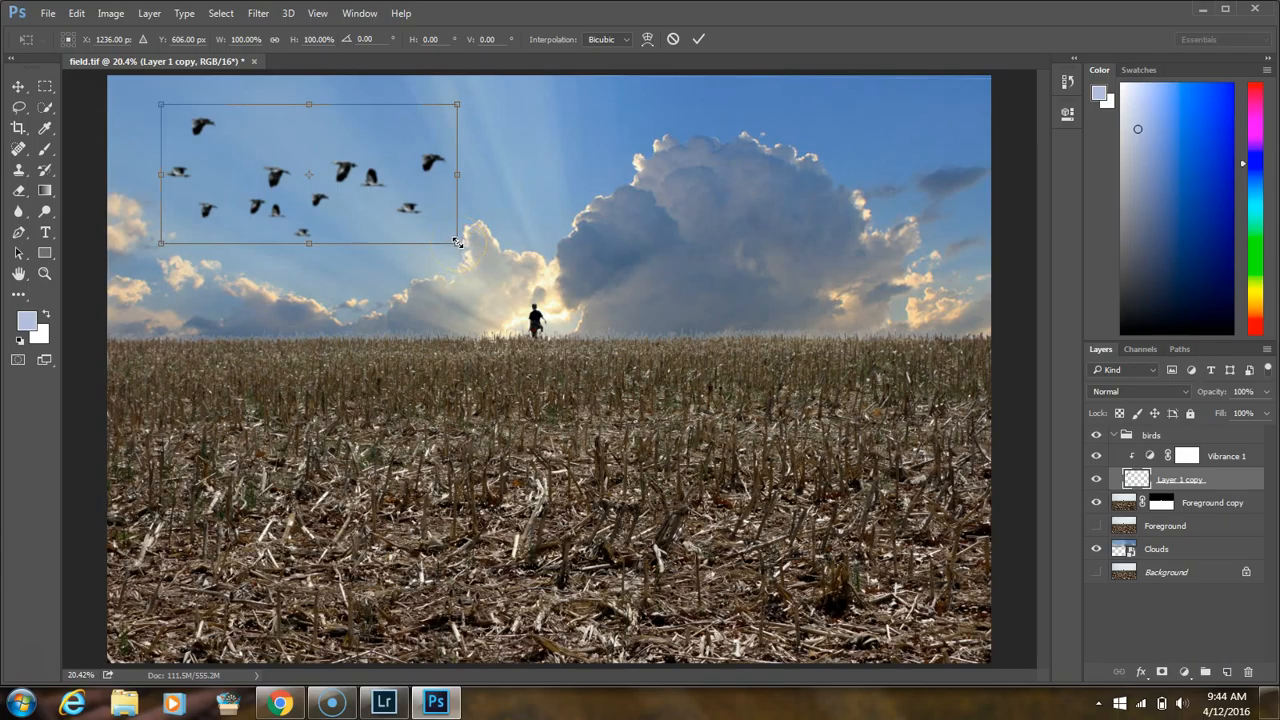
{"action": "left_click", "coordinate": [413, 211]}
{"action": "left_click_drag", "start_coordinate": [355, 176], "coordinate": [355, 178]}
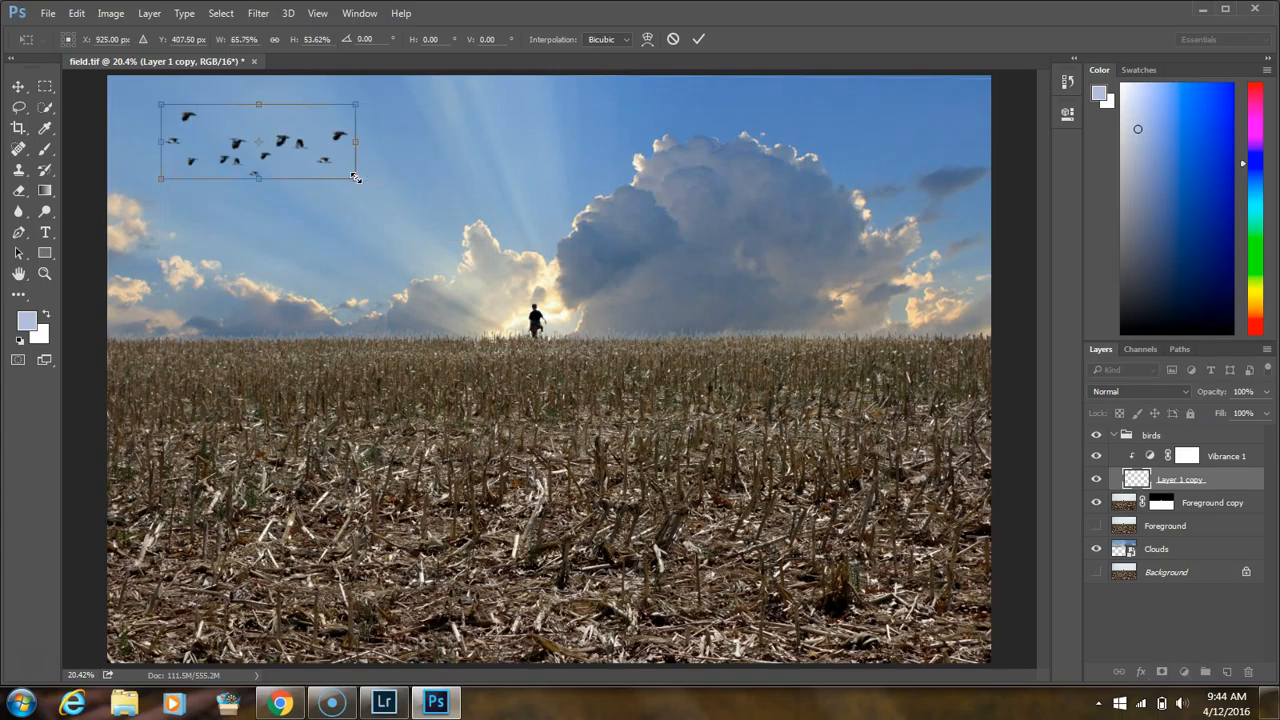
{"action": "left_click_drag", "start_coordinate": [304, 142], "coordinate": [357, 177]}
{"action": "key", "text": "space"}
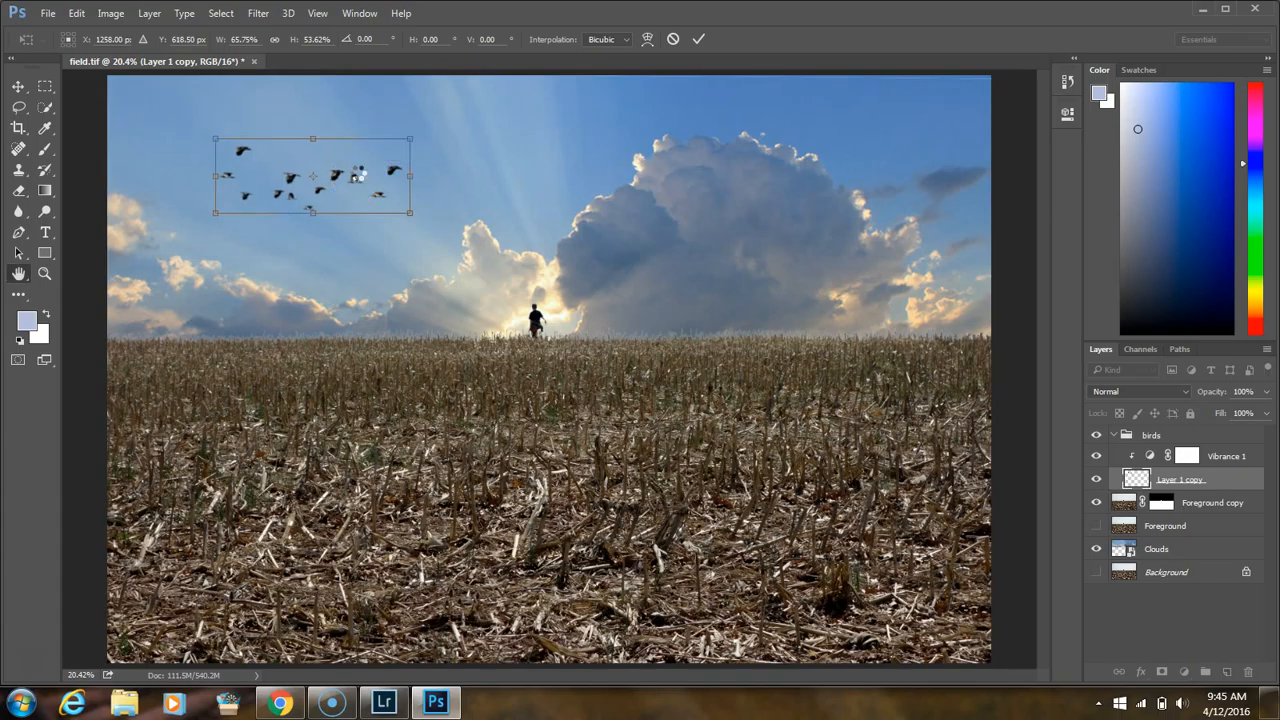
{"action": "key", "text": "Return"}
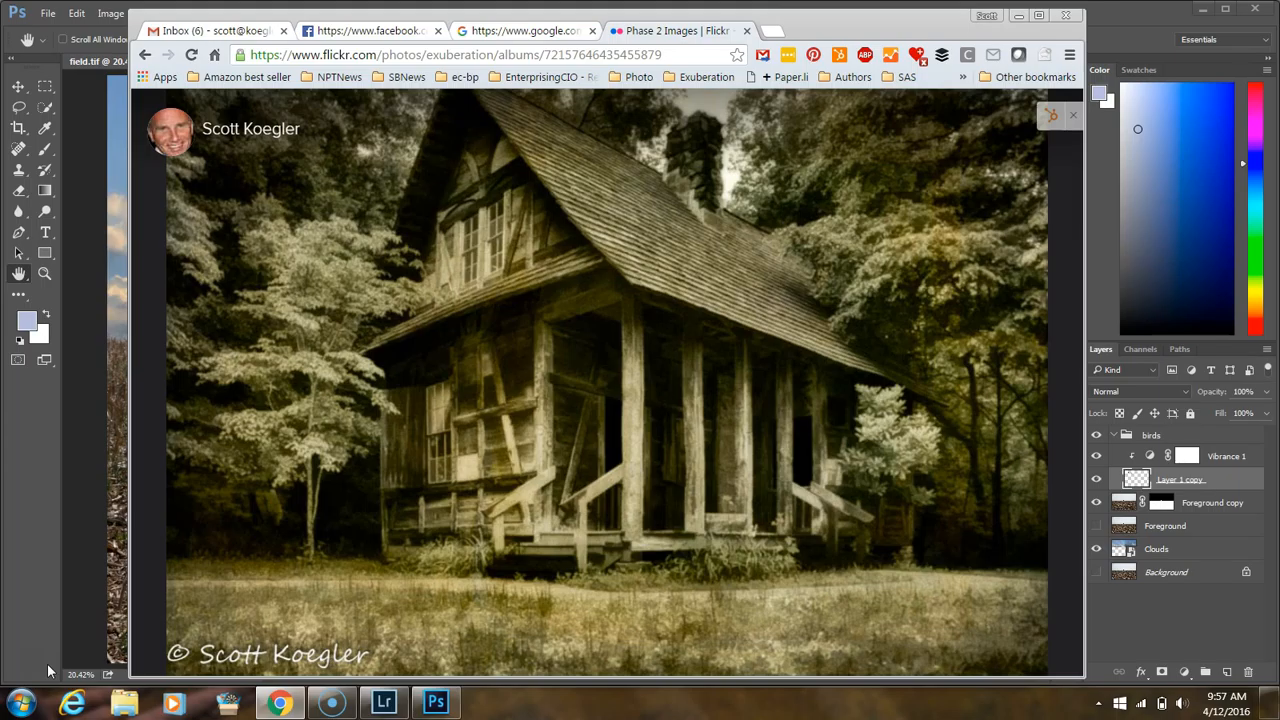
Step: View the Phase 2 Images album on Flickr in Chrome, pause the slideshow, advance through two photos, and return to the Photoshop composite
{"action": "left_click", "coordinate": [606, 381]}
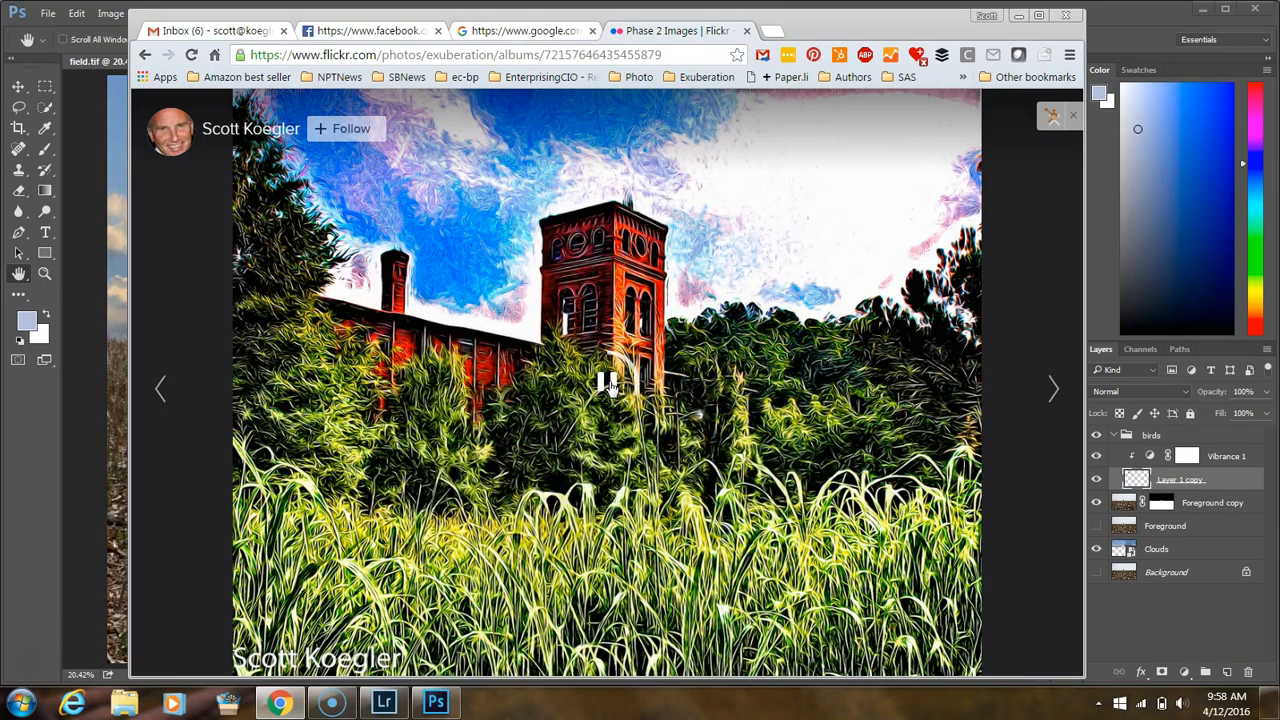
{"action": "left_click", "coordinate": [607, 383]}
{"action": "left_click", "coordinate": [605, 381]}
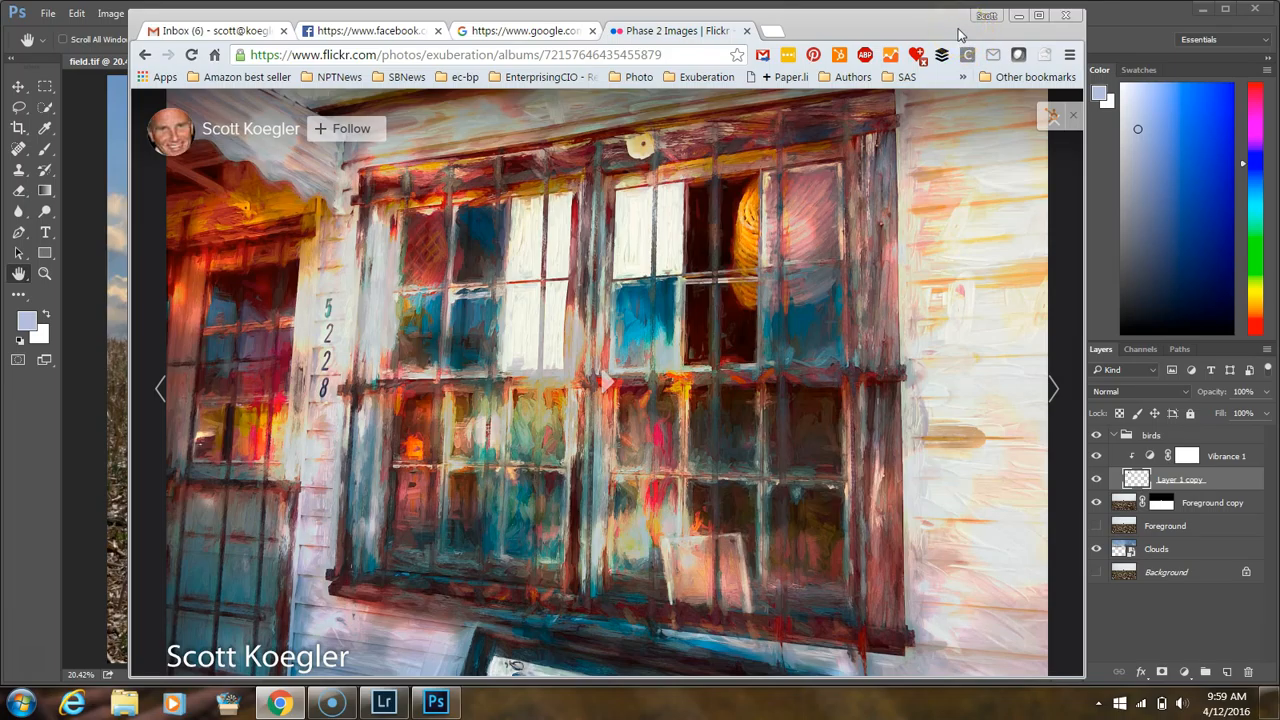
{"action": "left_click", "coordinate": [1053, 388]}
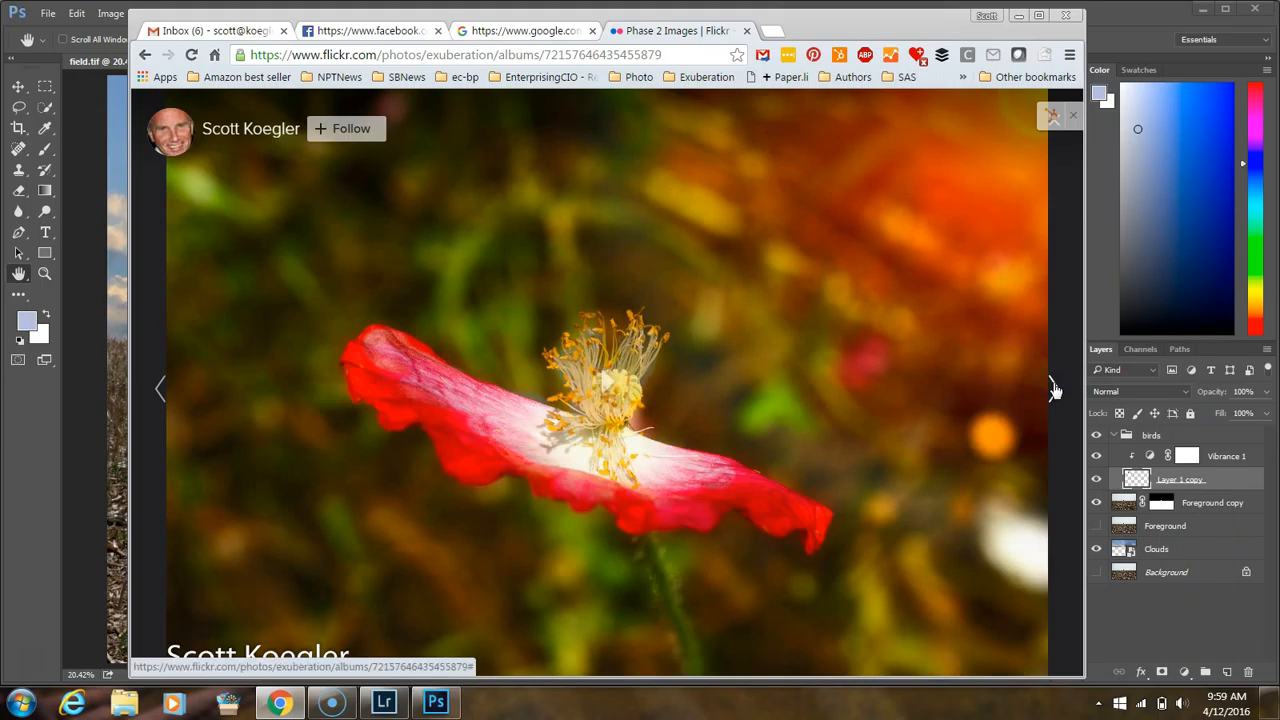
{"action": "left_click", "coordinate": [1053, 389]}
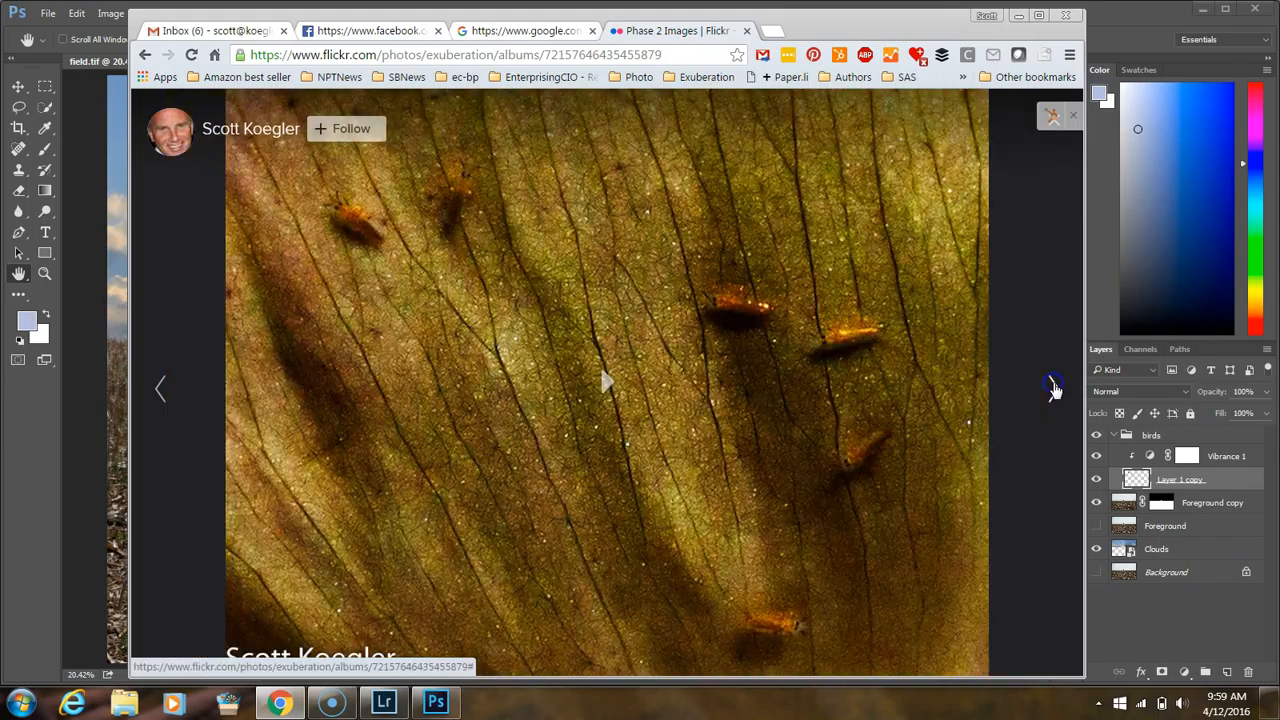
{"action": "left_click", "coordinate": [1017, 16]}
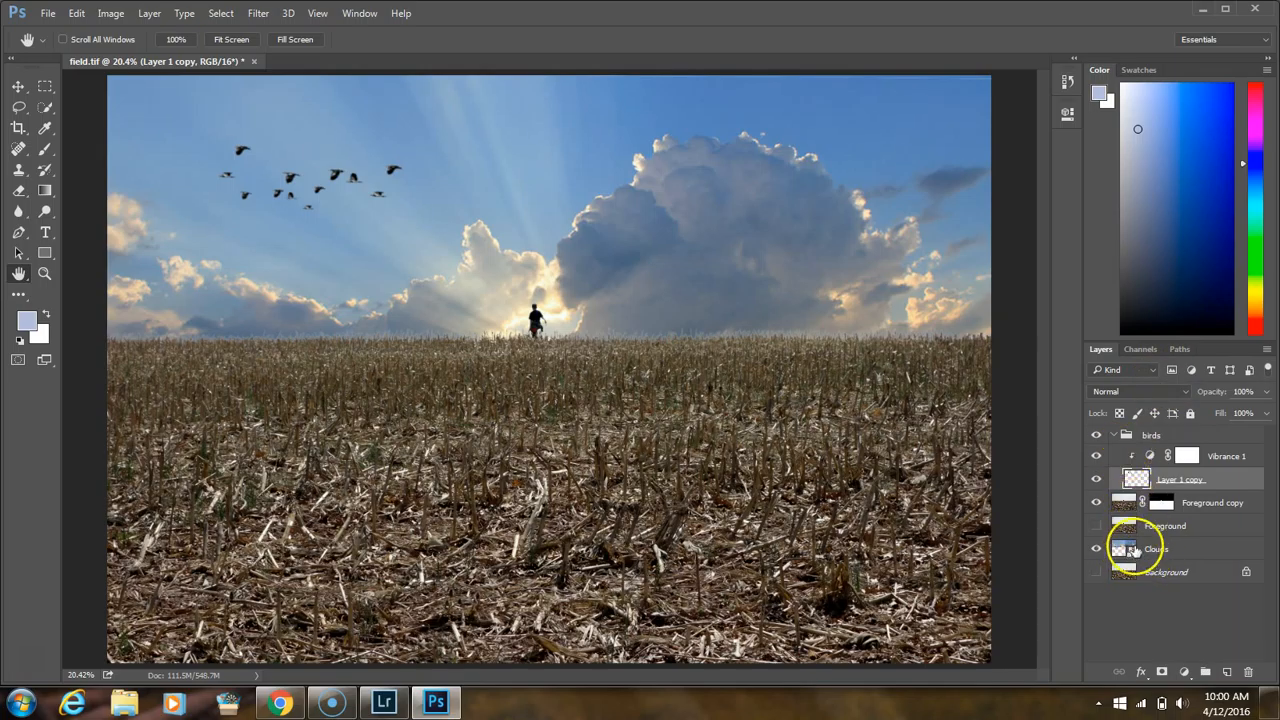
Step: Apply the Camera Raw Filter to the Clouds layer with Vibrance +17 and Clarity +15
{"action": "left_click", "coordinate": [1177, 553]}
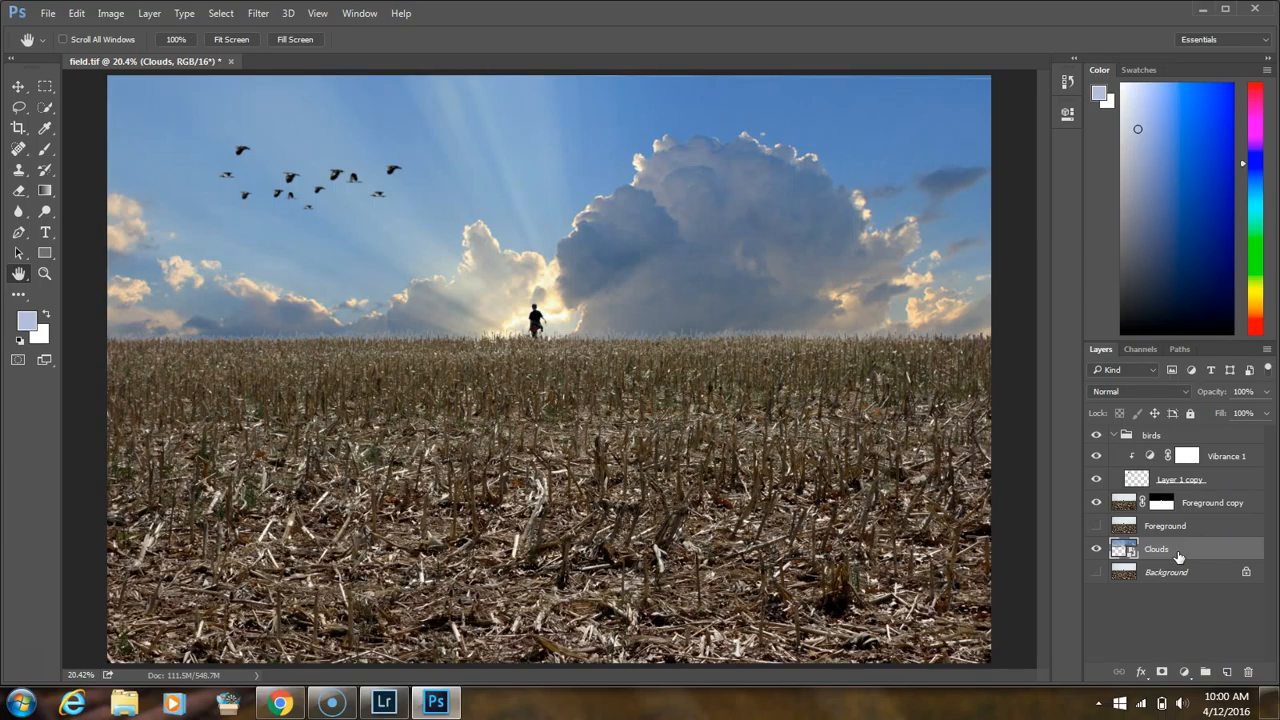
{"action": "left_click", "coordinate": [1122, 548]}
{"action": "left_click", "coordinate": [259, 14]}
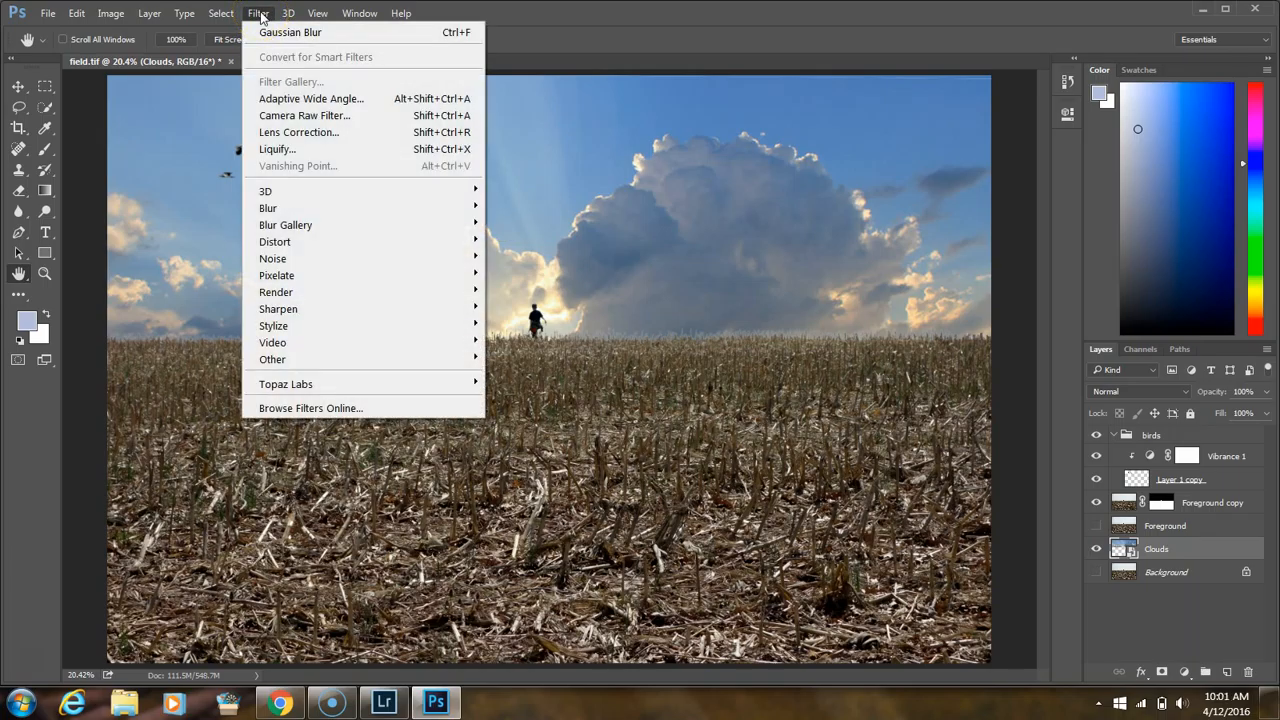
{"action": "left_click", "coordinate": [298, 116]}
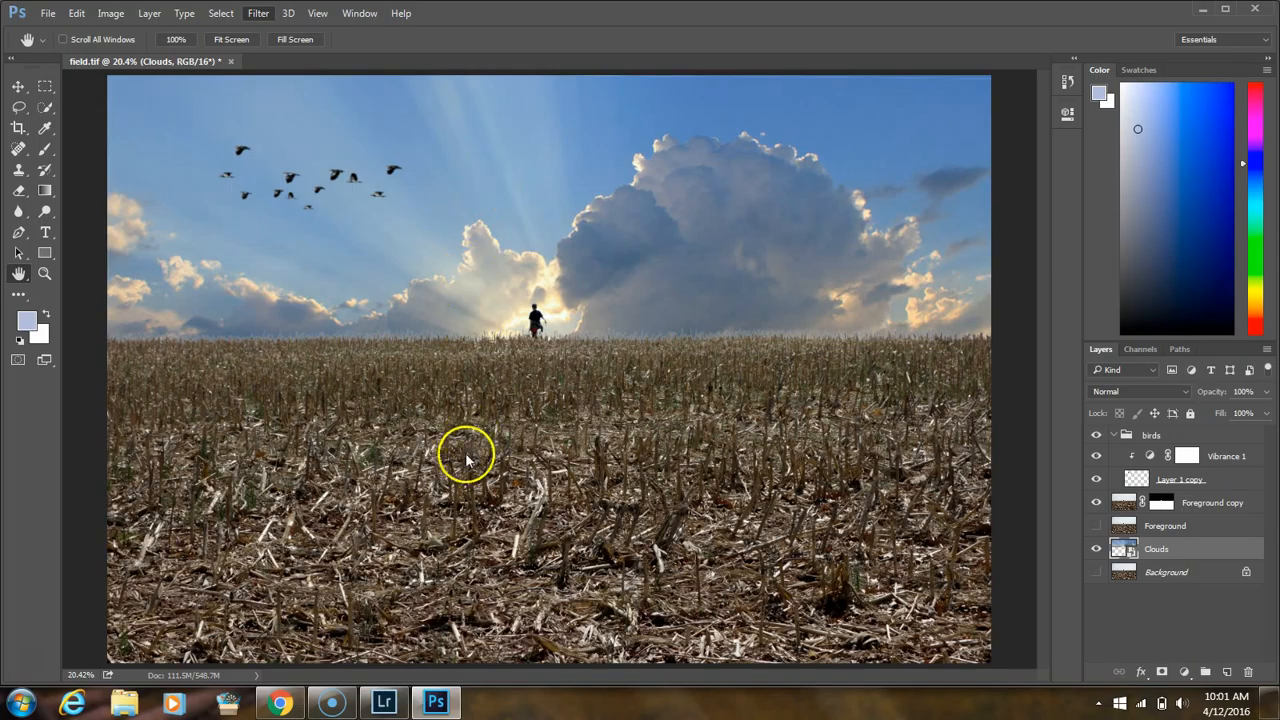
{"action": "mouse_move", "coordinate": [441, 705]}
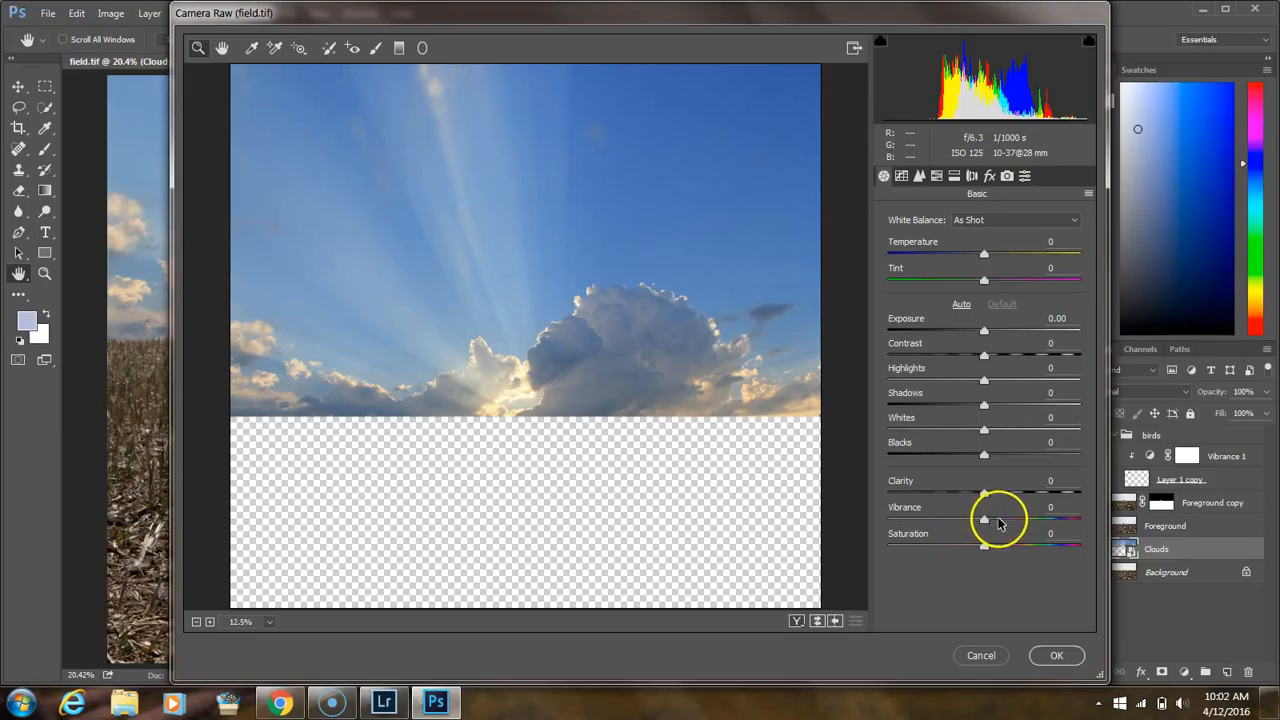
{"action": "left_click_drag", "start_coordinate": [998, 522], "coordinate": [1000, 524]}
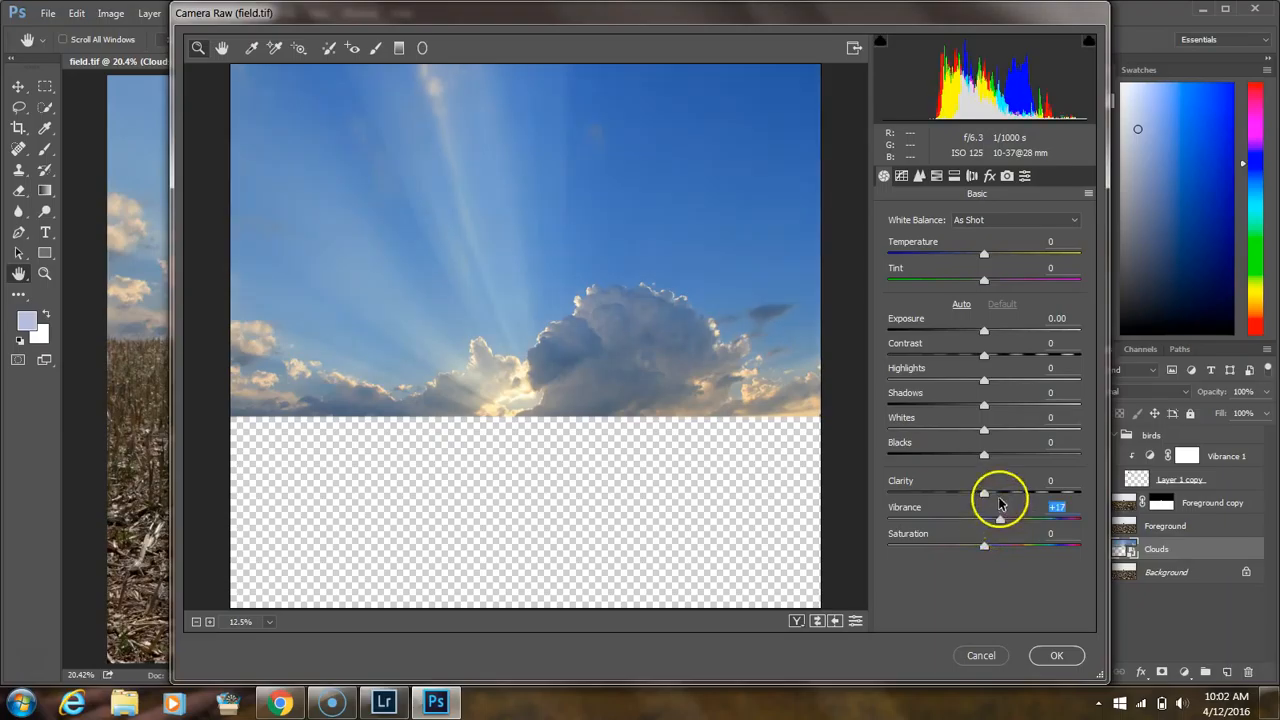
{"action": "left_click", "coordinate": [998, 492]}
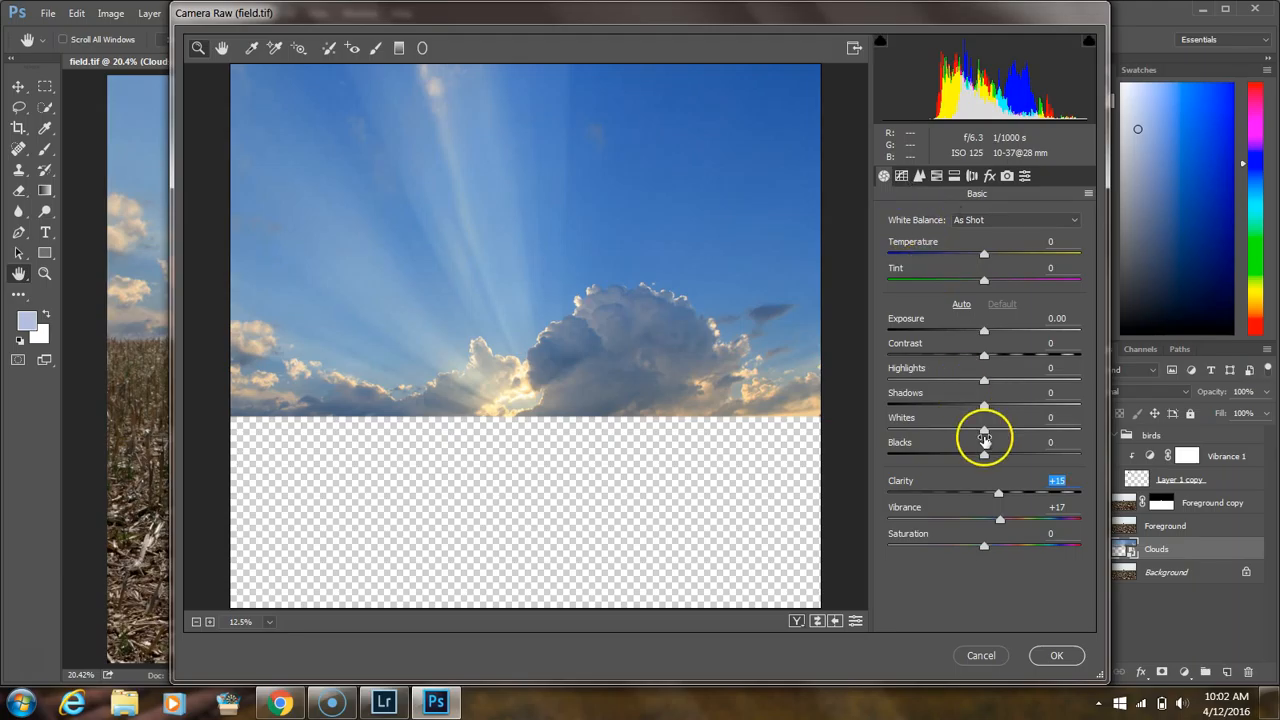
{"action": "left_click", "coordinate": [1058, 656]}
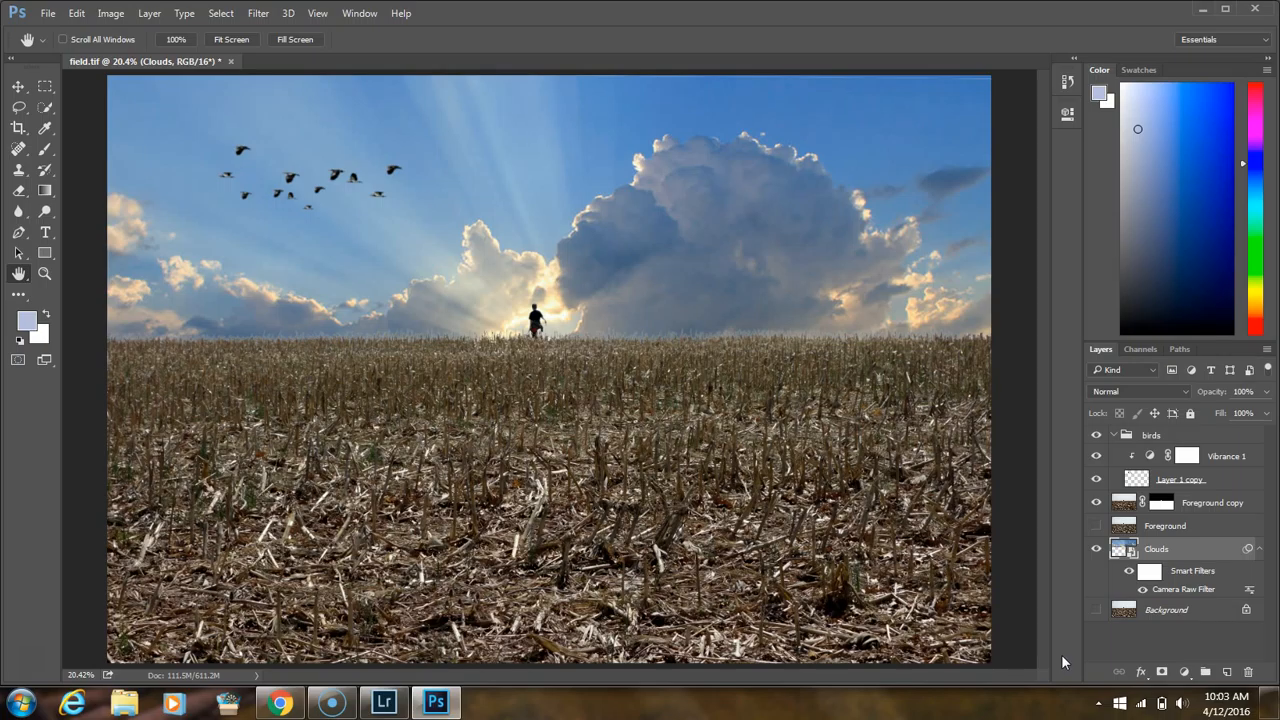
Step: Switch to Lightroom, show the library as a grid, and select the RuffedUp8-Edit and Grunge-Box-Edit textures together
{"action": "left_click", "coordinate": [383, 703]}
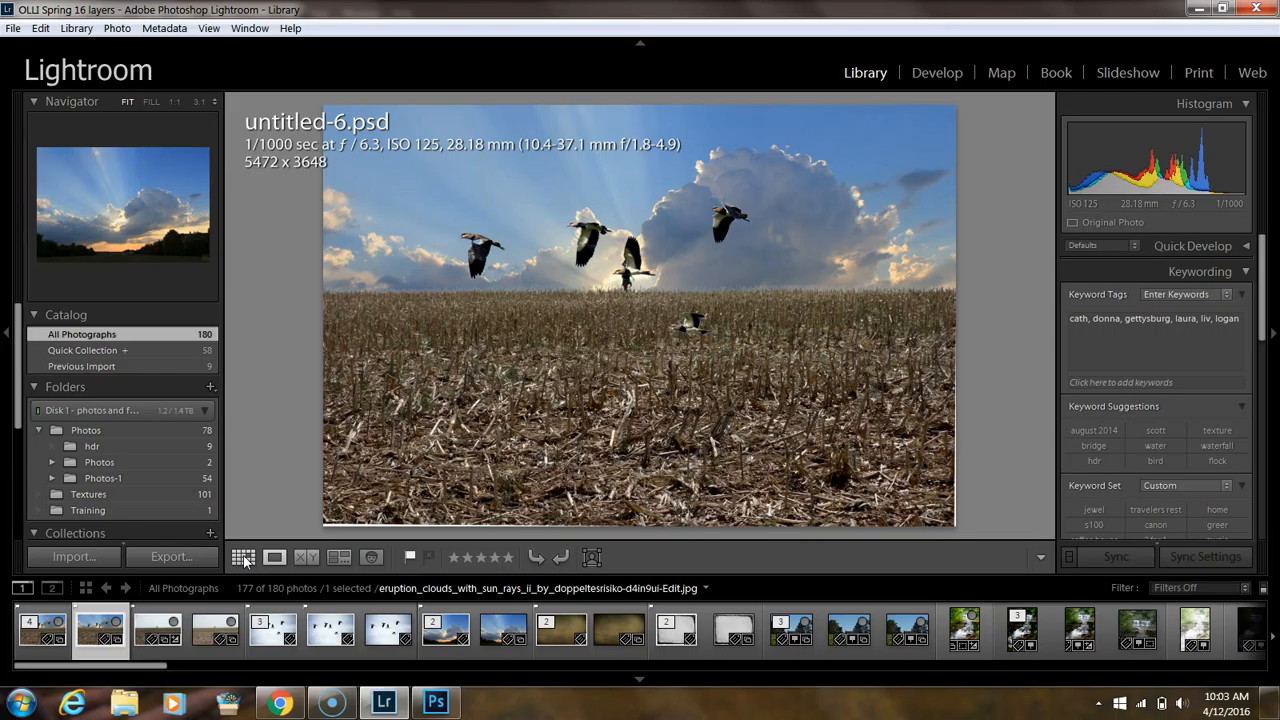
{"action": "left_click", "coordinate": [244, 558]}
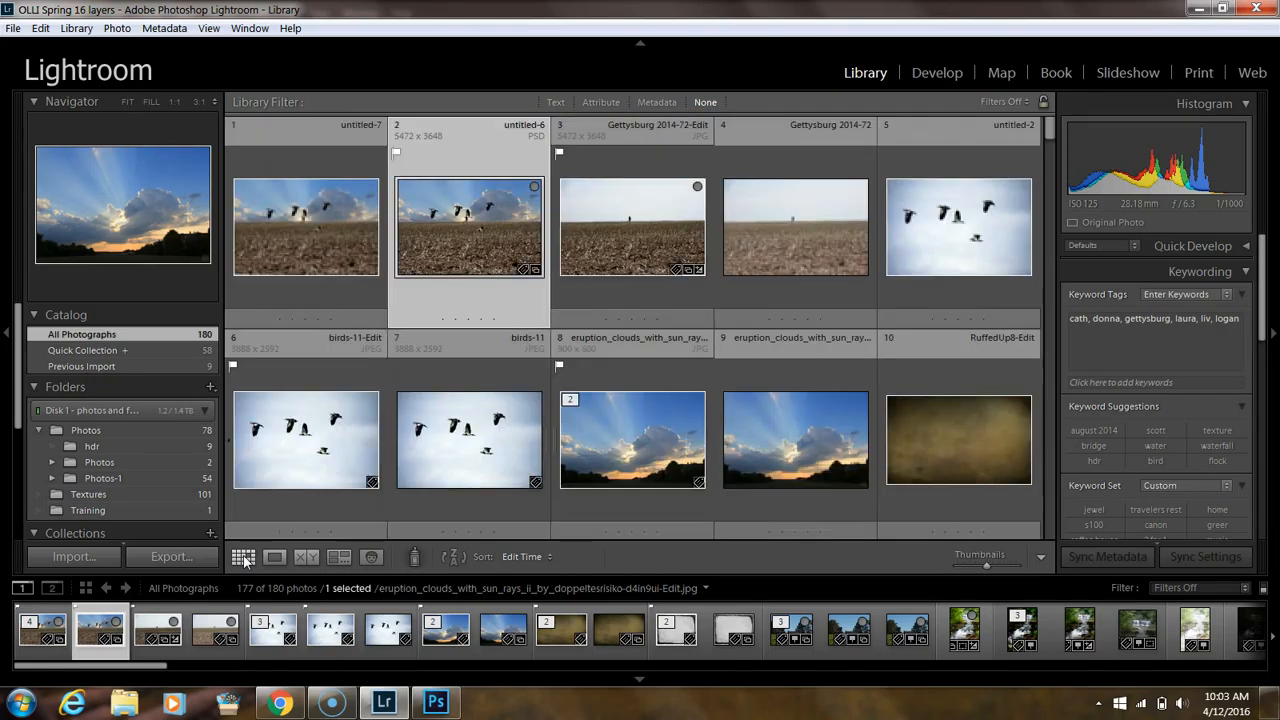
{"action": "left_click", "coordinate": [950, 420]}
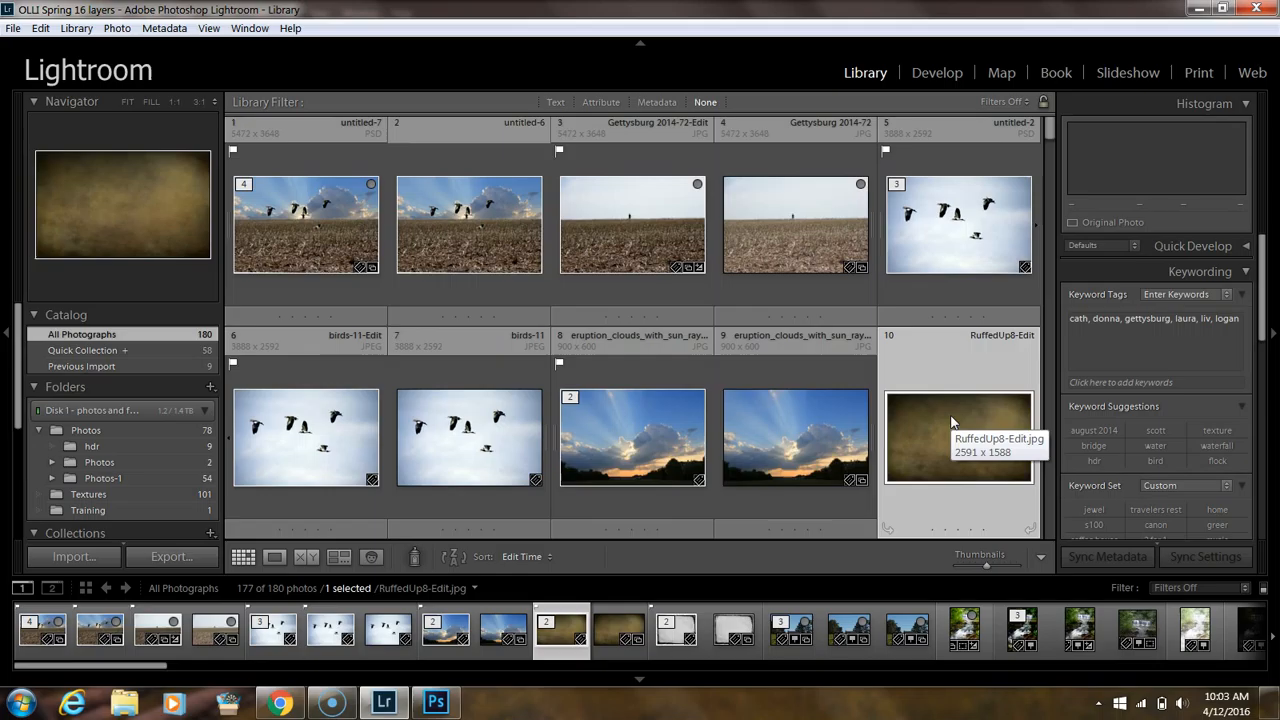
{"action": "left_click", "coordinate": [950, 420]}
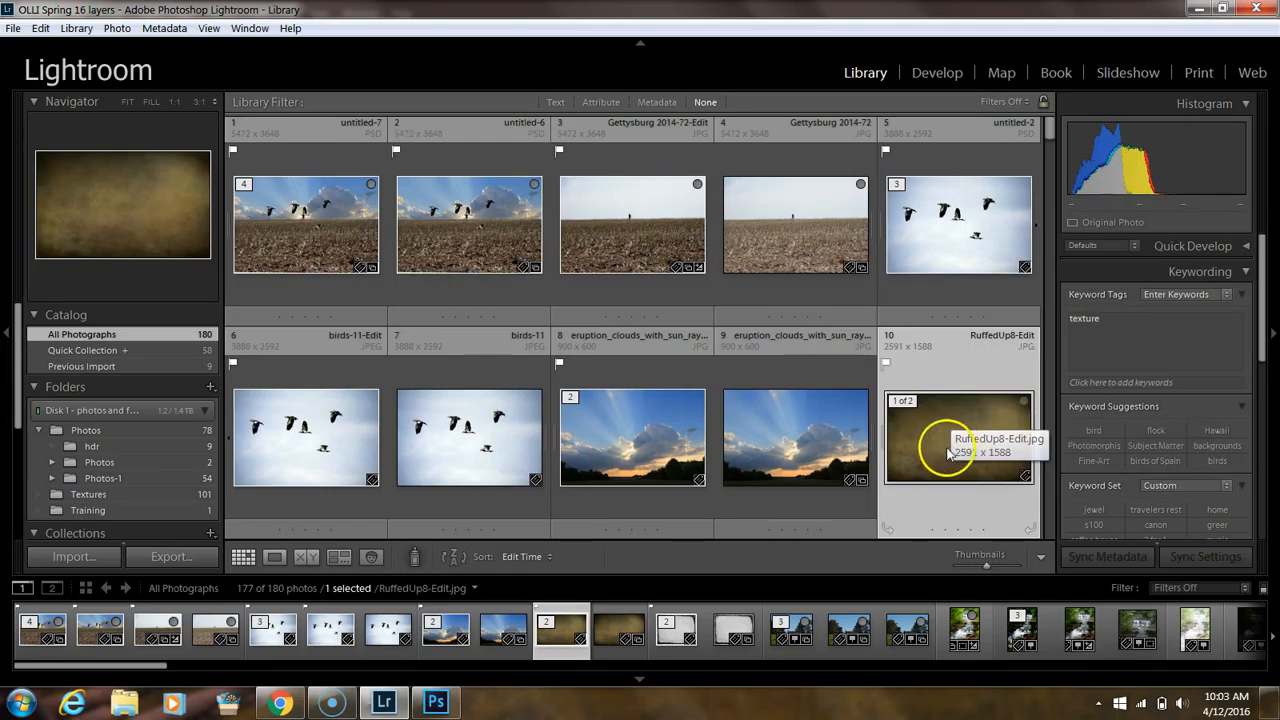
{"action": "scroll", "coordinate": [965, 382], "scroll_direction": "down", "scroll_amount": 2}
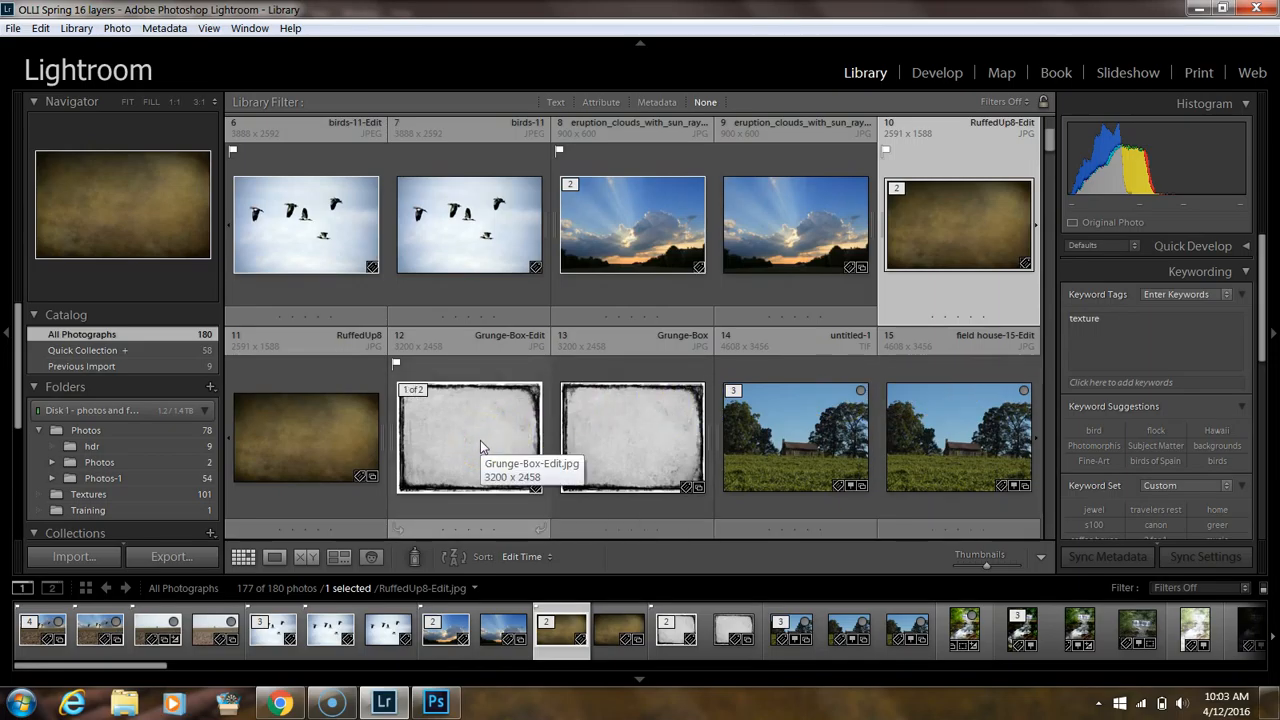
{"action": "left_click", "coordinate": [480, 440], "text": "ctrl"}
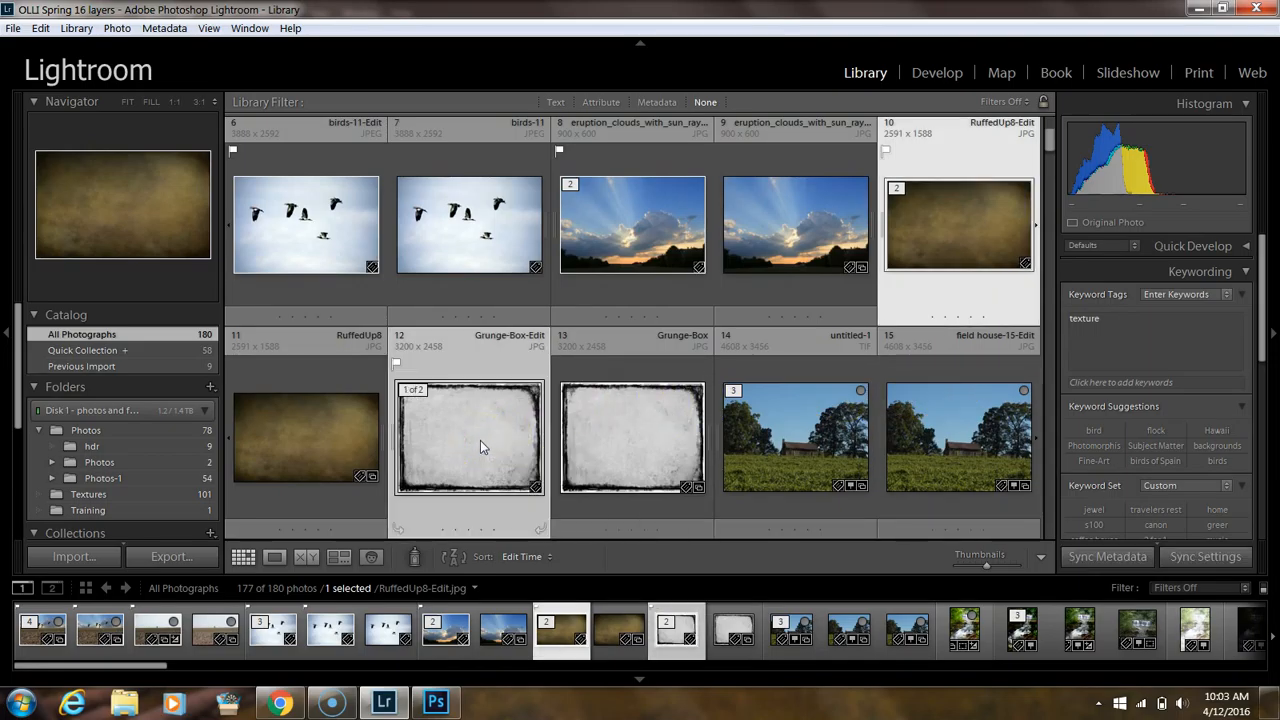
Step: Open both selected texture photos in Adobe Photoshop CC 2015, choosing to edit the original files
{"action": "right_click", "coordinate": [480, 447]}
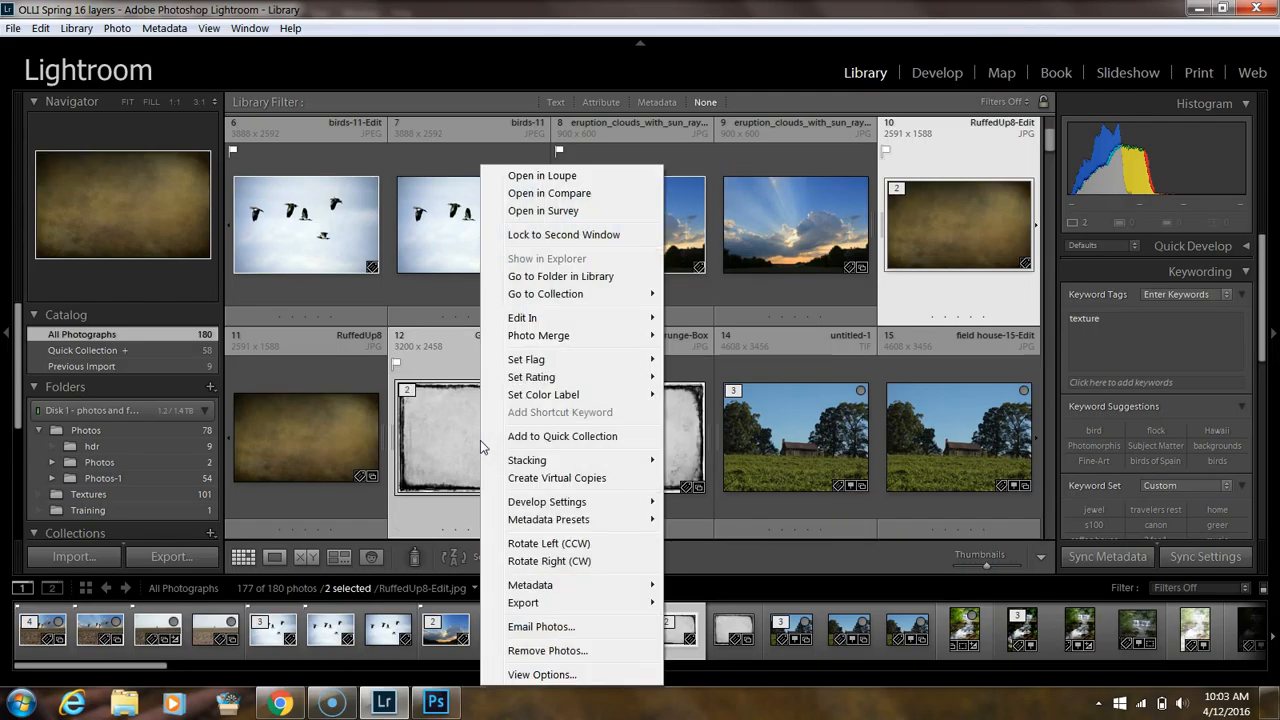
{"action": "left_click", "coordinate": [529, 322]}
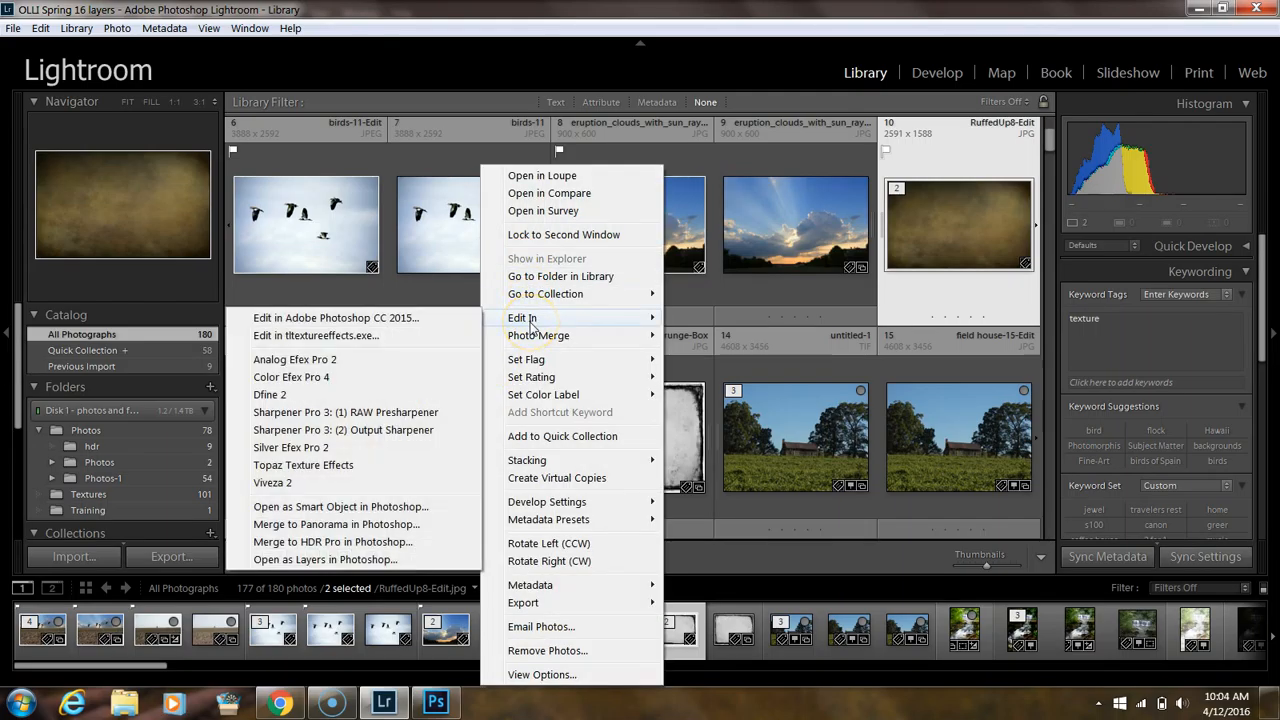
{"action": "left_click", "coordinate": [431, 316]}
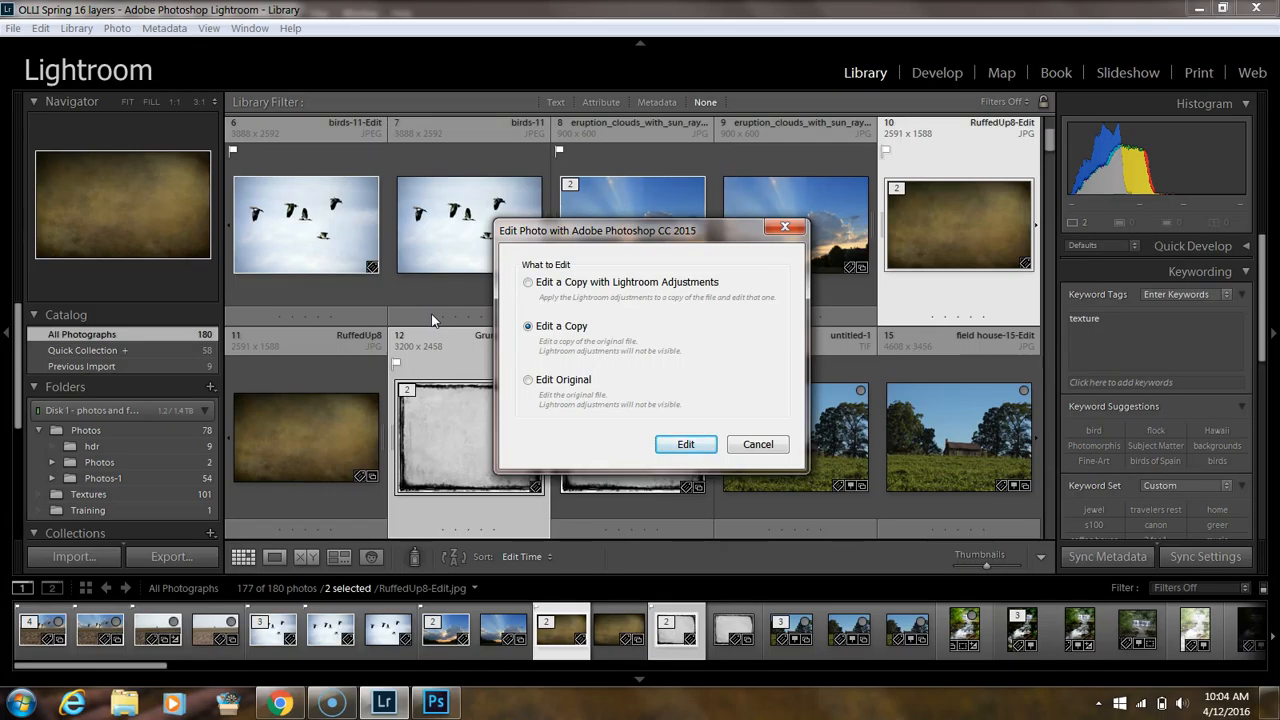
{"action": "left_click", "coordinate": [560, 385]}
{"action": "left_click", "coordinate": [685, 446]}
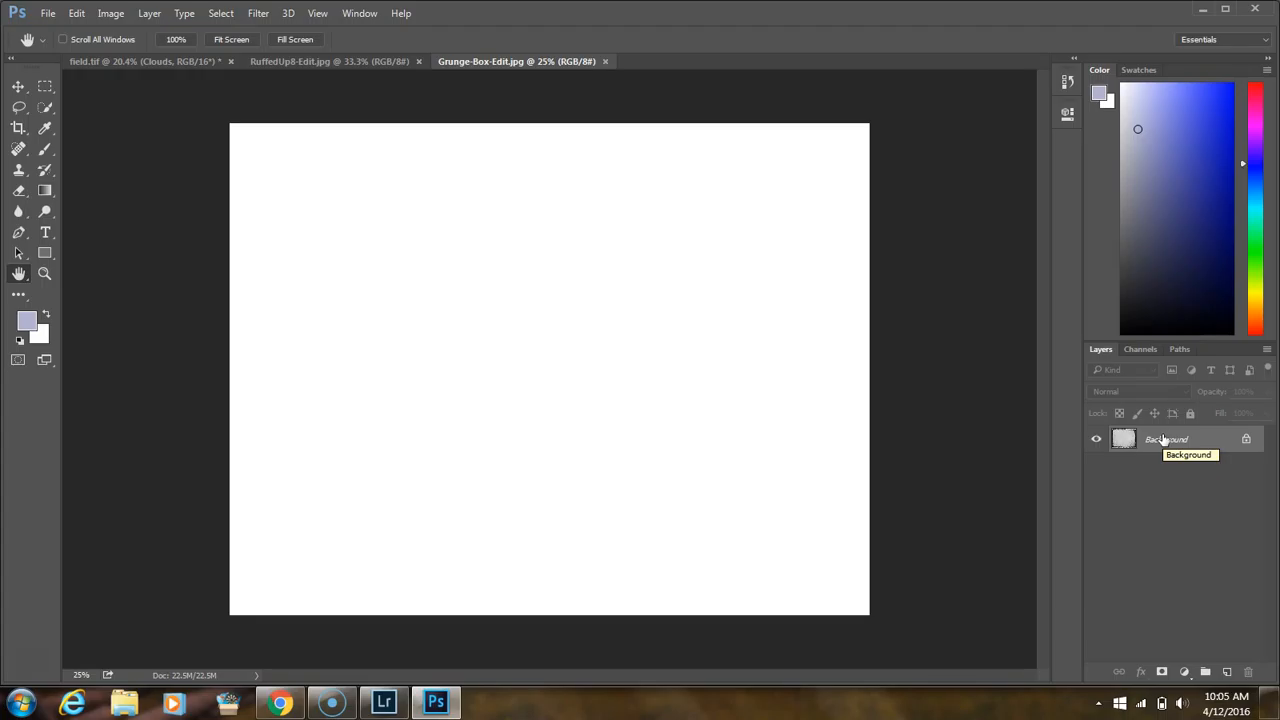
Step: Try to move the RuffedUp8-Edit.jpg Background layer into field.tif, and dismiss the Photoshop crash dialog
{"action": "left_click", "coordinate": [334, 62]}
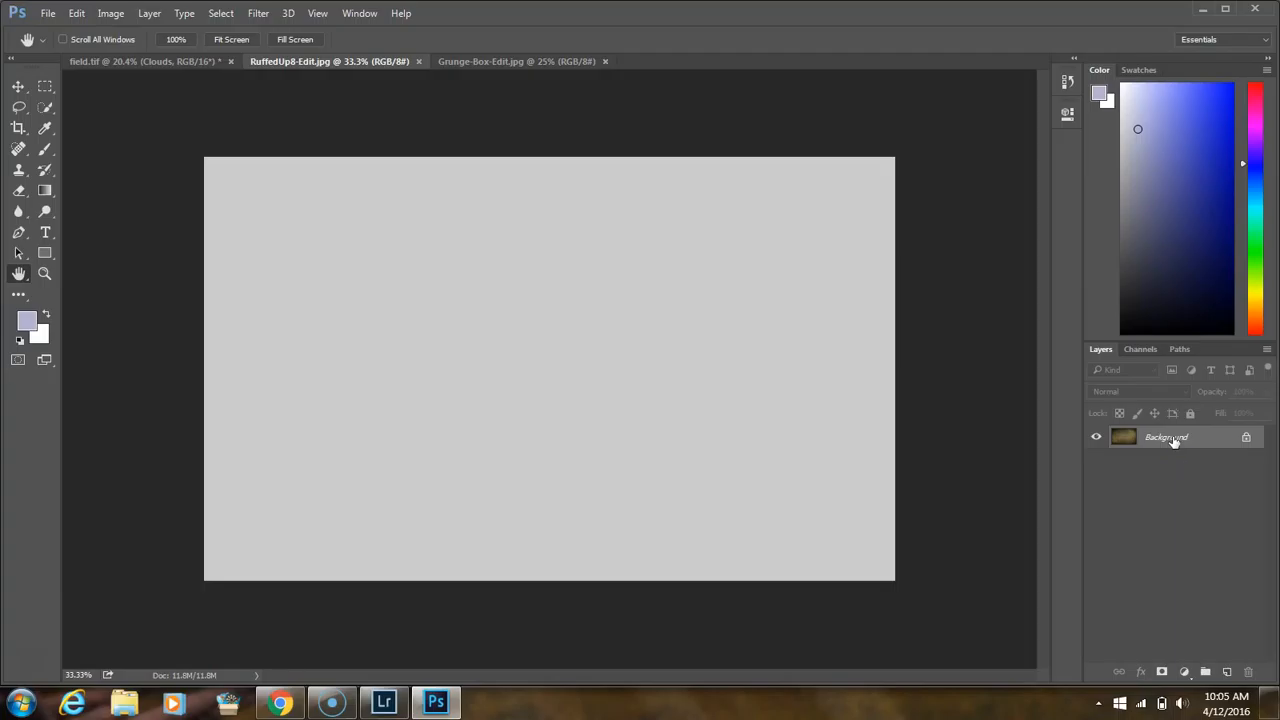
{"action": "left_click_drag", "start_coordinate": [1171, 437], "coordinate": [182, 63]}
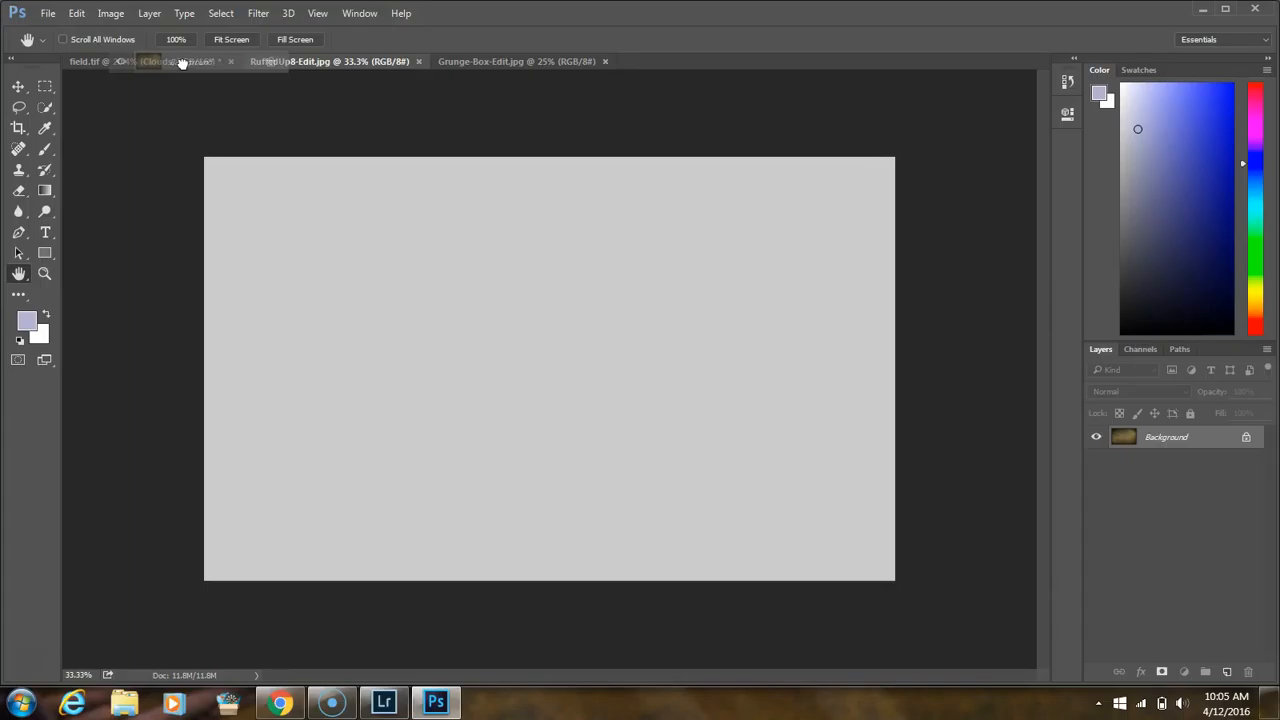
{"action": "left_click", "coordinate": [199, 83]}
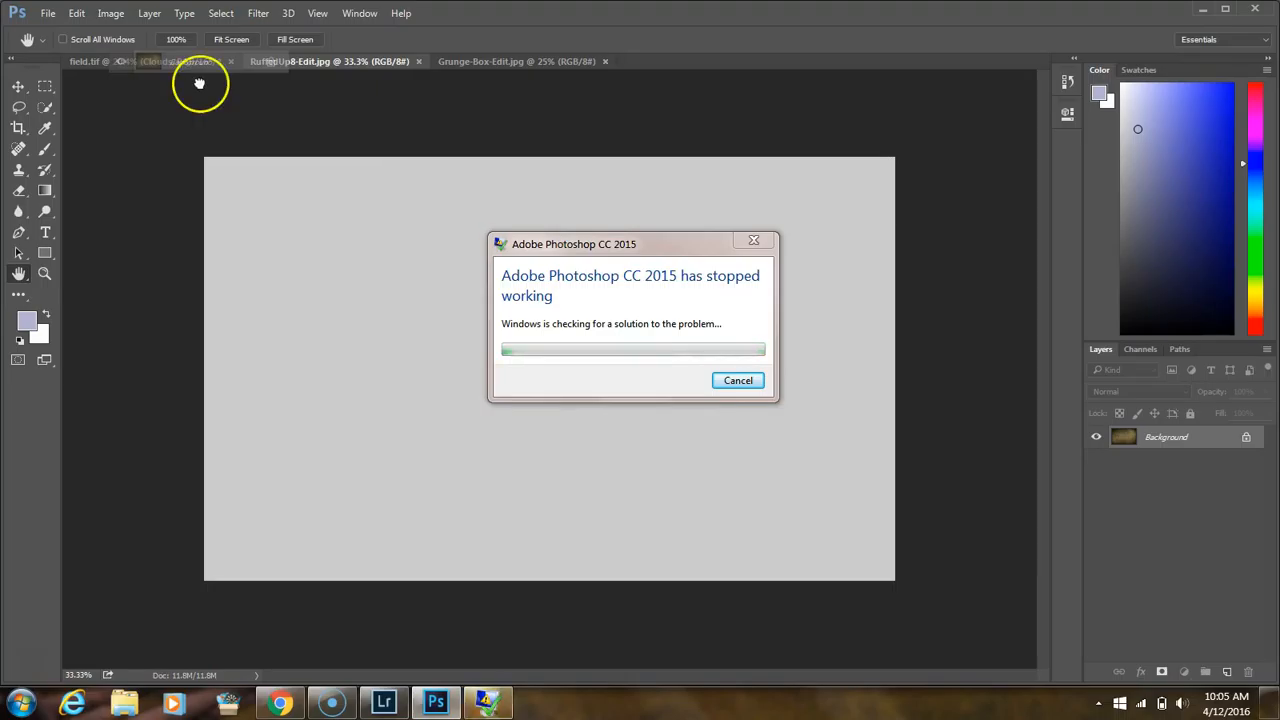
{"action": "left_click", "coordinate": [750, 382]}
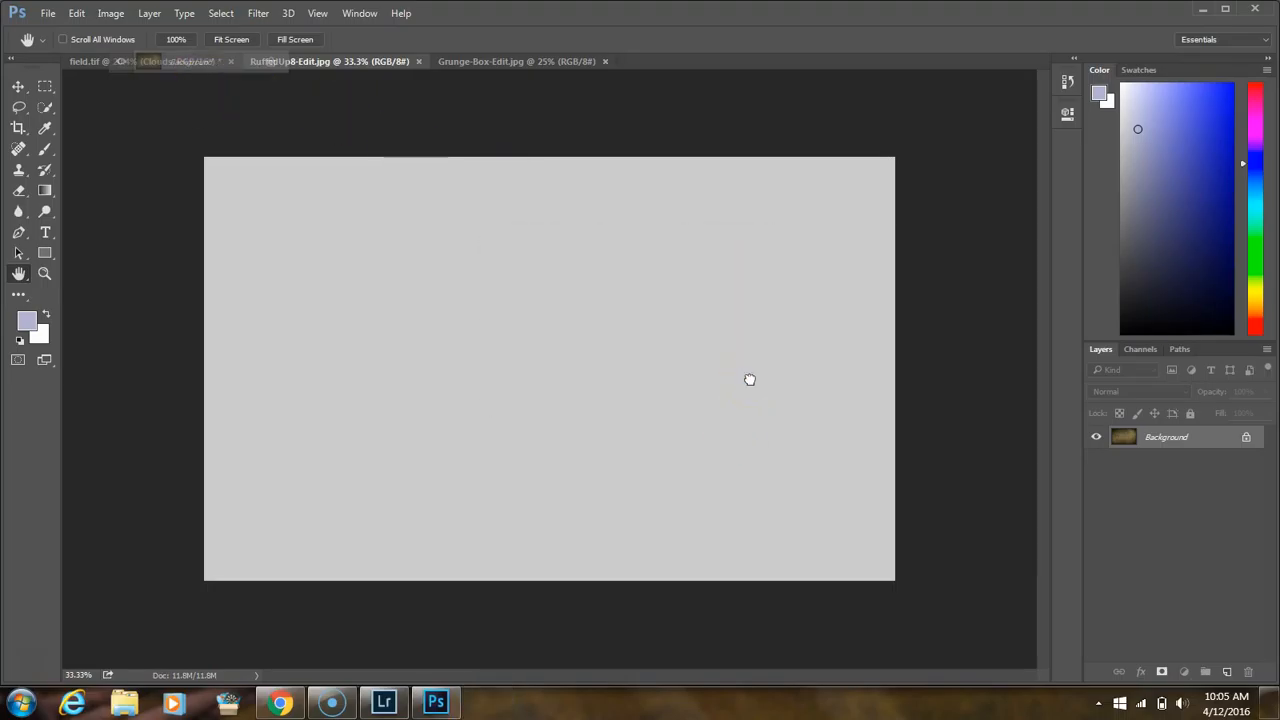
{"action": "left_click", "coordinate": [750, 380]}
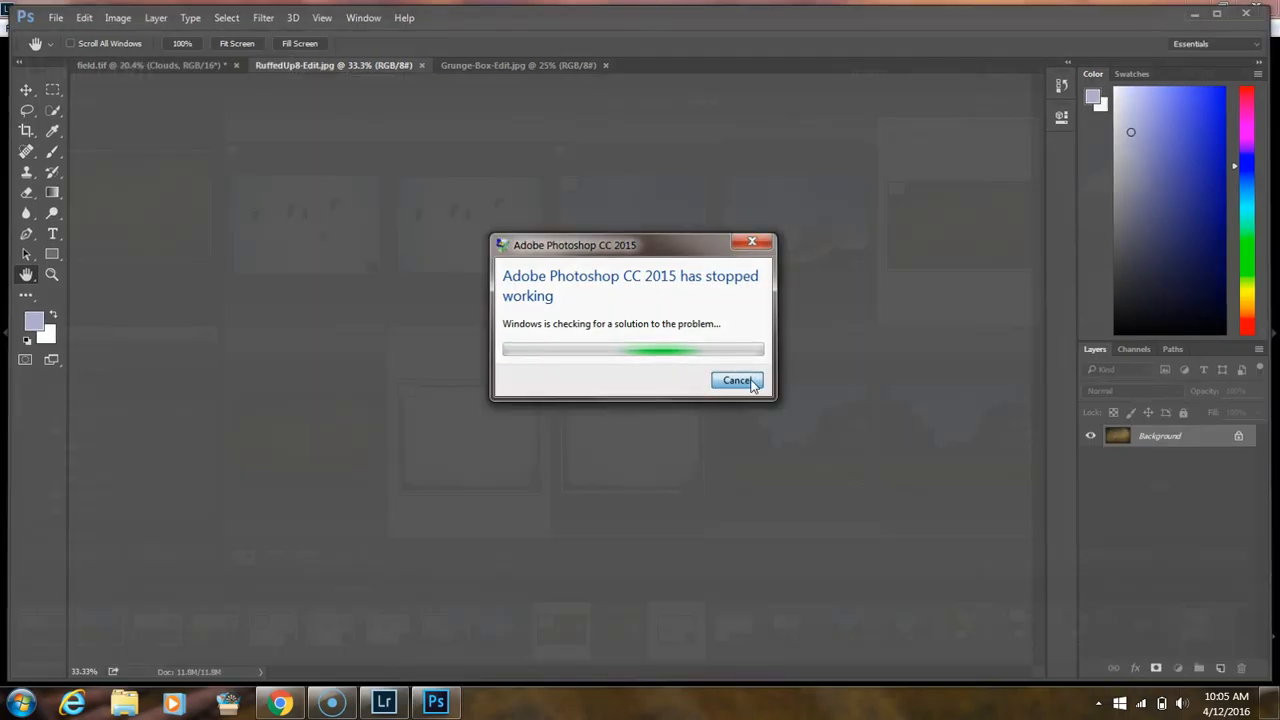
{"action": "left_click", "coordinate": [737, 381]}
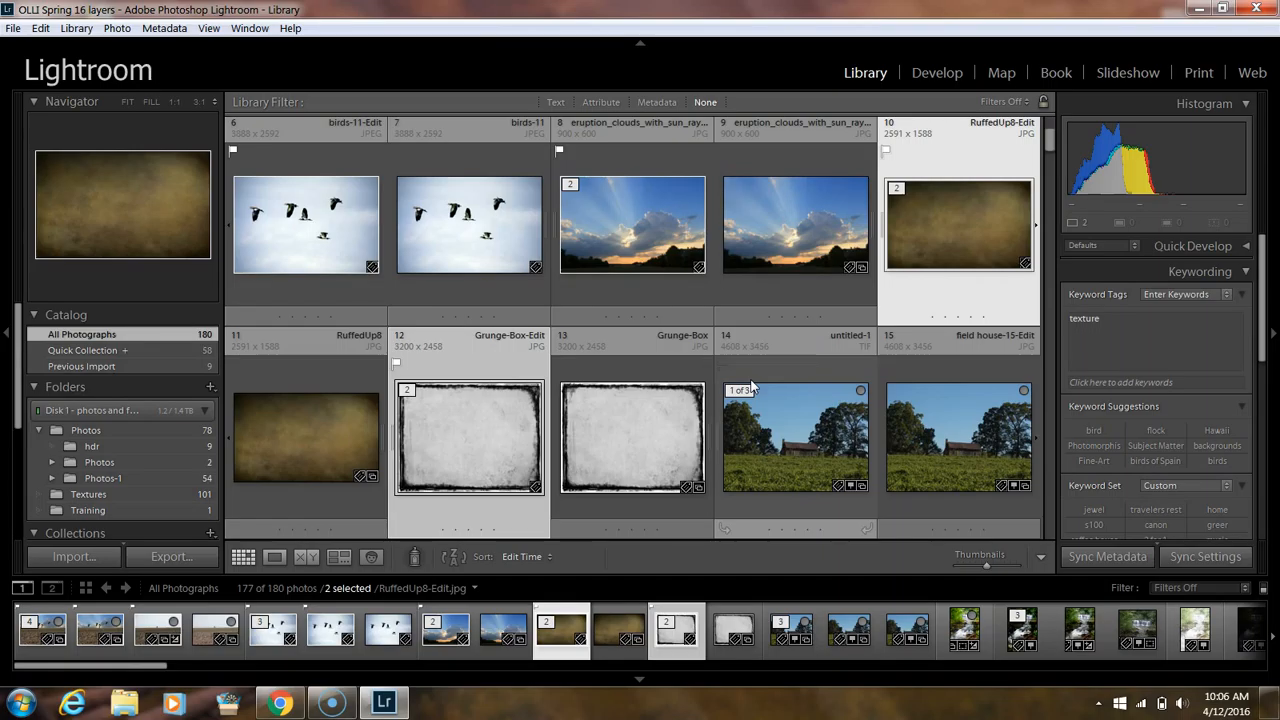
Step: Add untitled-6 to the two selected textures in Lightroom, open all three in Photoshop, and dismiss the New Library from Document offer
{"action": "scroll", "coordinate": [703, 375], "scroll_direction": "up", "scroll_amount": 2}
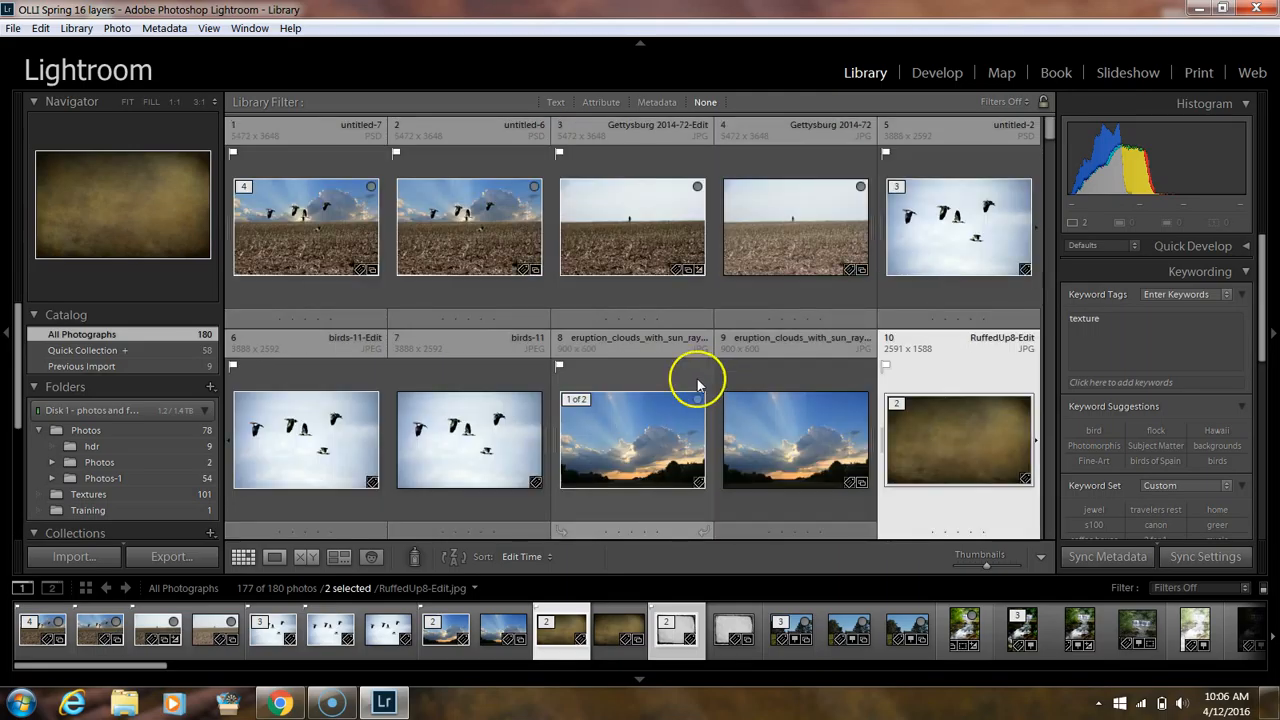
{"action": "left_click", "coordinate": [470, 218], "text": "ctrl"}
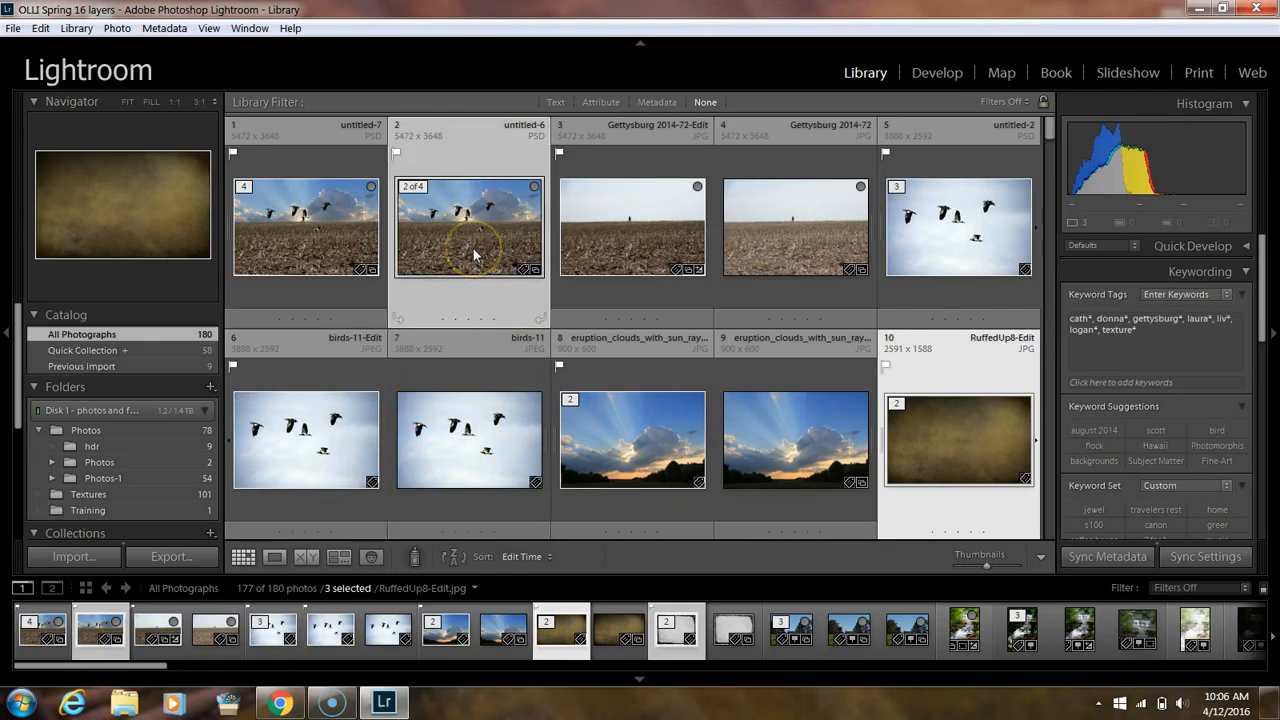
{"action": "right_click", "coordinate": [473, 256]}
{"action": "left_click", "coordinate": [407, 315]}
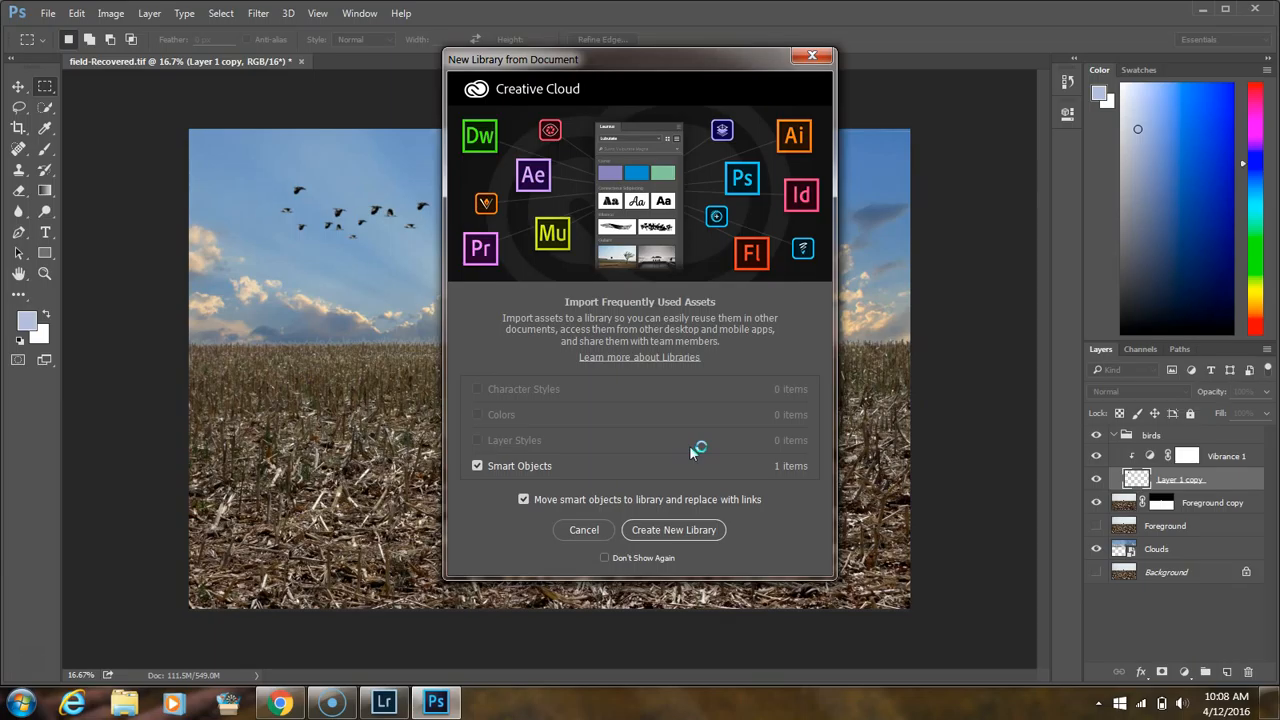
{"action": "left_click", "coordinate": [814, 57]}
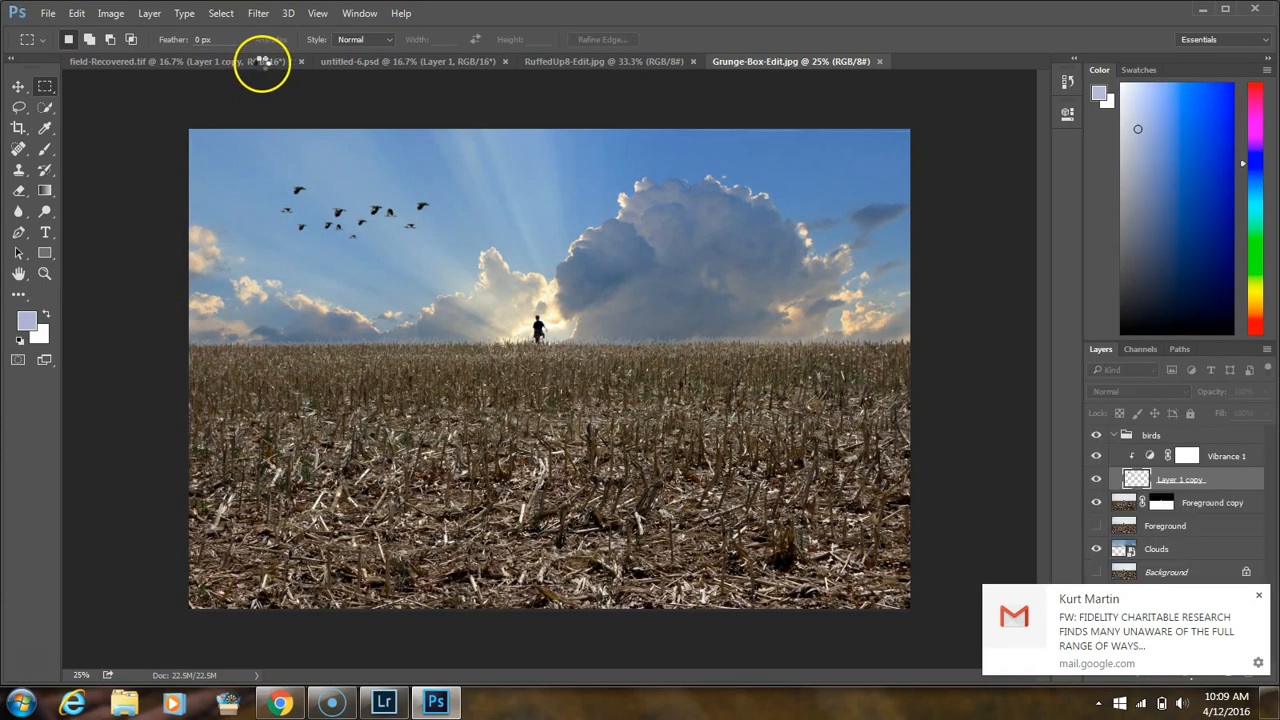
Step: Check field-Recovered.tif against untitled-6.psd, close untitled-6.psd, and bring up the RuffedUp8-Edit.jpg texture document
{"action": "left_click", "coordinate": [262, 62]}
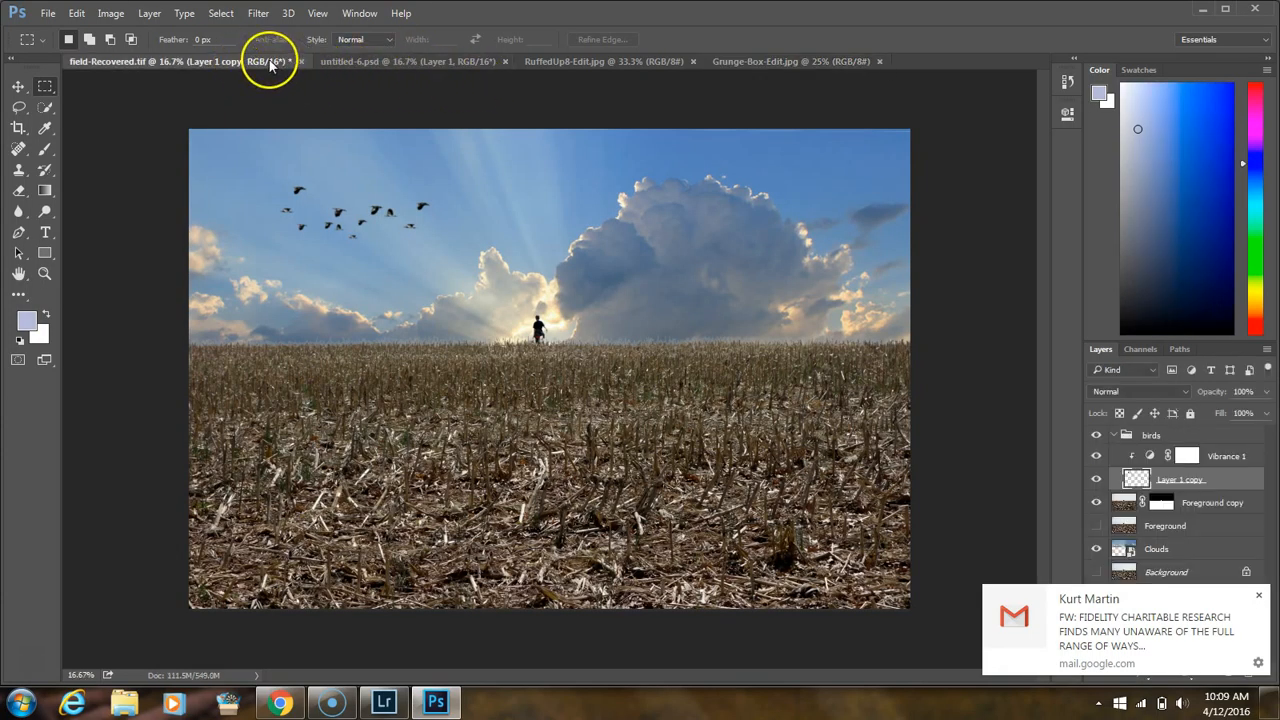
{"action": "left_click", "coordinate": [363, 62]}
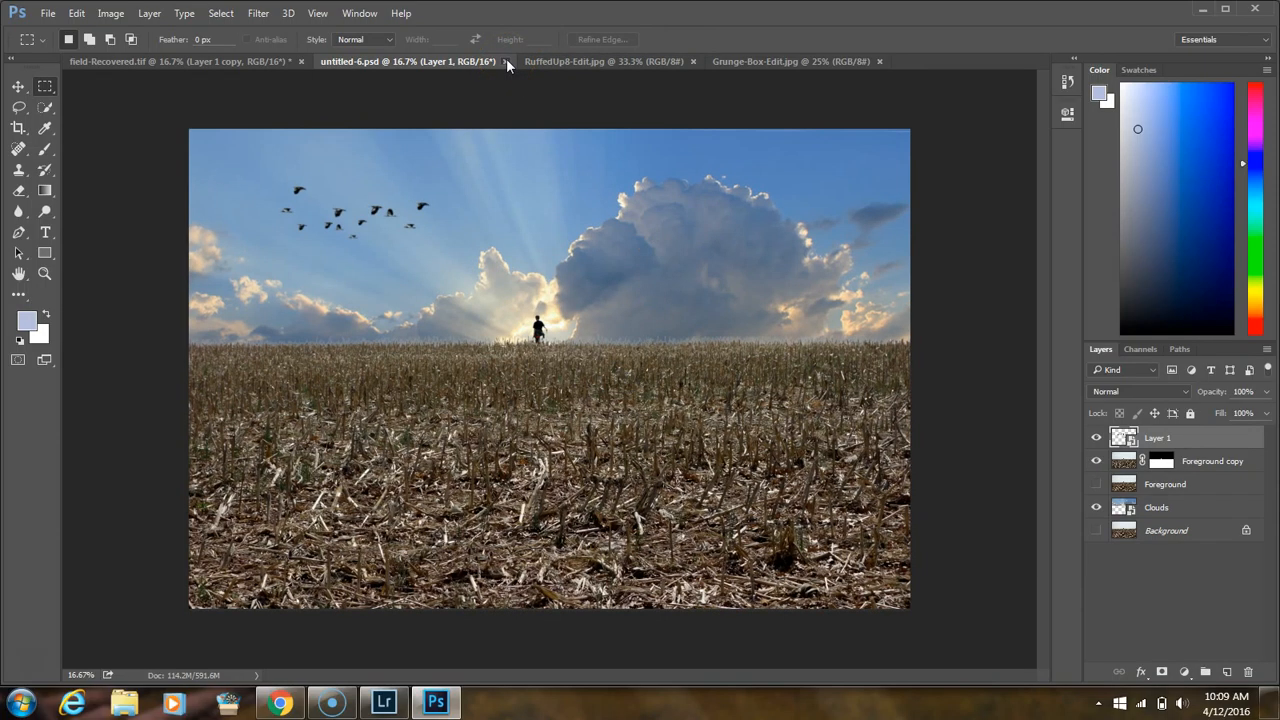
{"action": "left_click", "coordinate": [507, 61]}
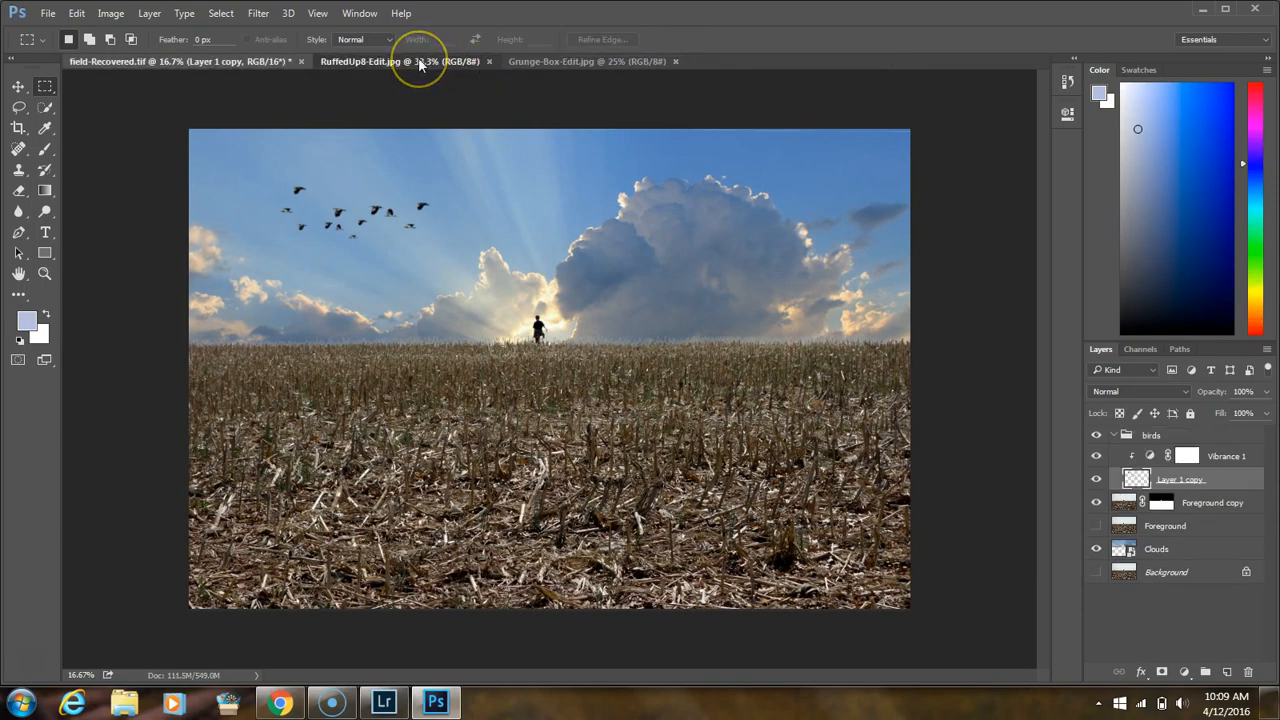
{"action": "left_click", "coordinate": [419, 61]}
{"action": "left_click", "coordinate": [551, 62]}
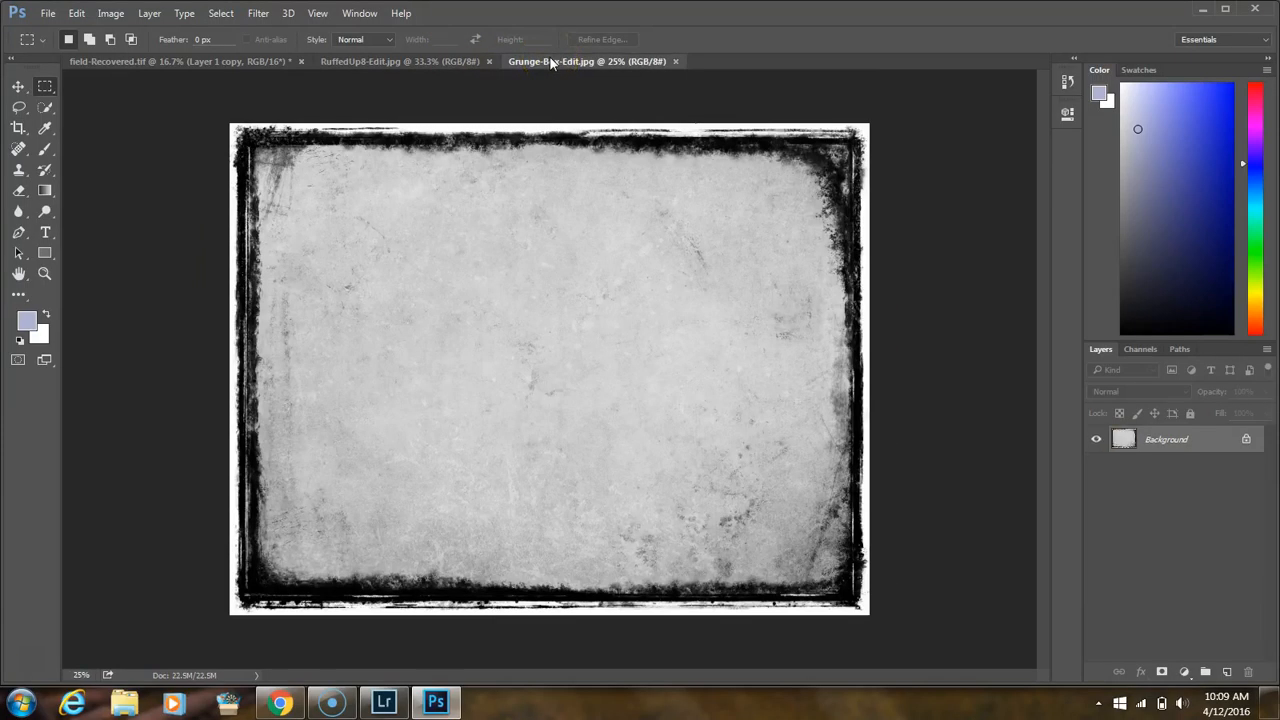
{"action": "left_click", "coordinate": [386, 62]}
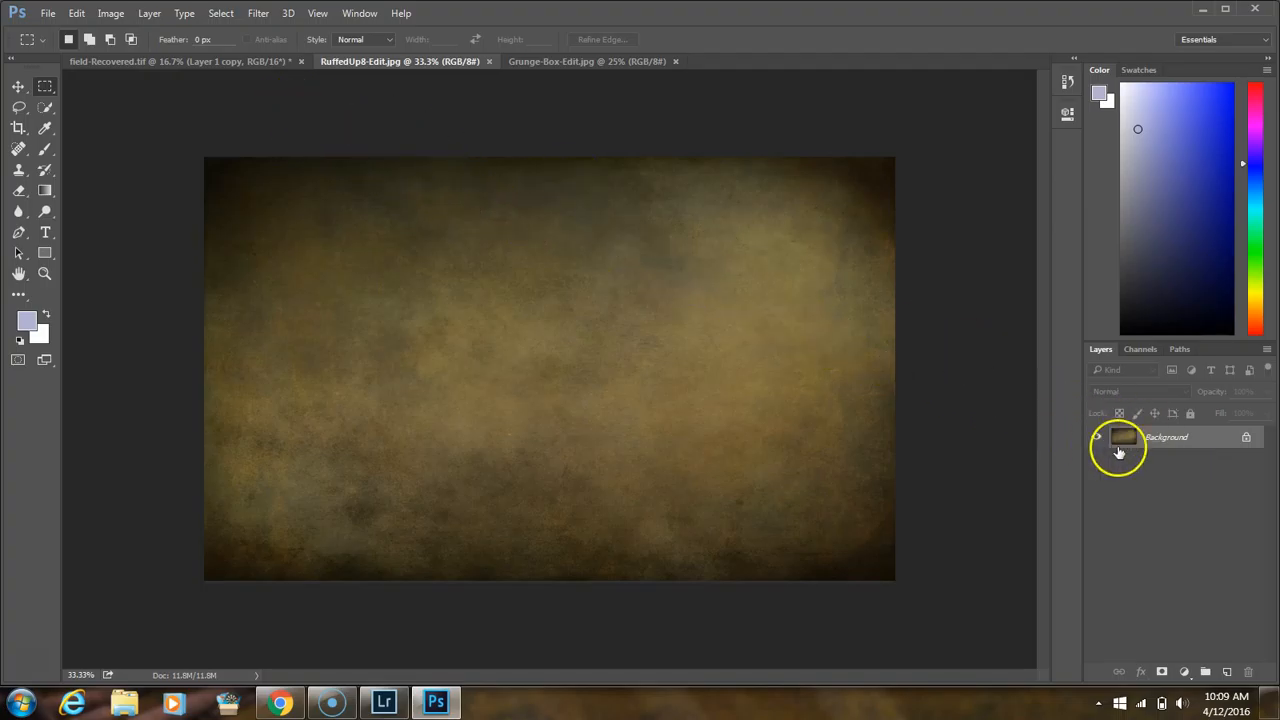
Step: Try to transfer the texture's Background layer from RuffedUp8-Edit.jpg directly into field-Recovered.tif, dismissing the error messages
{"action": "left_click_drag", "start_coordinate": [664, 254], "coordinate": [16, 16]}
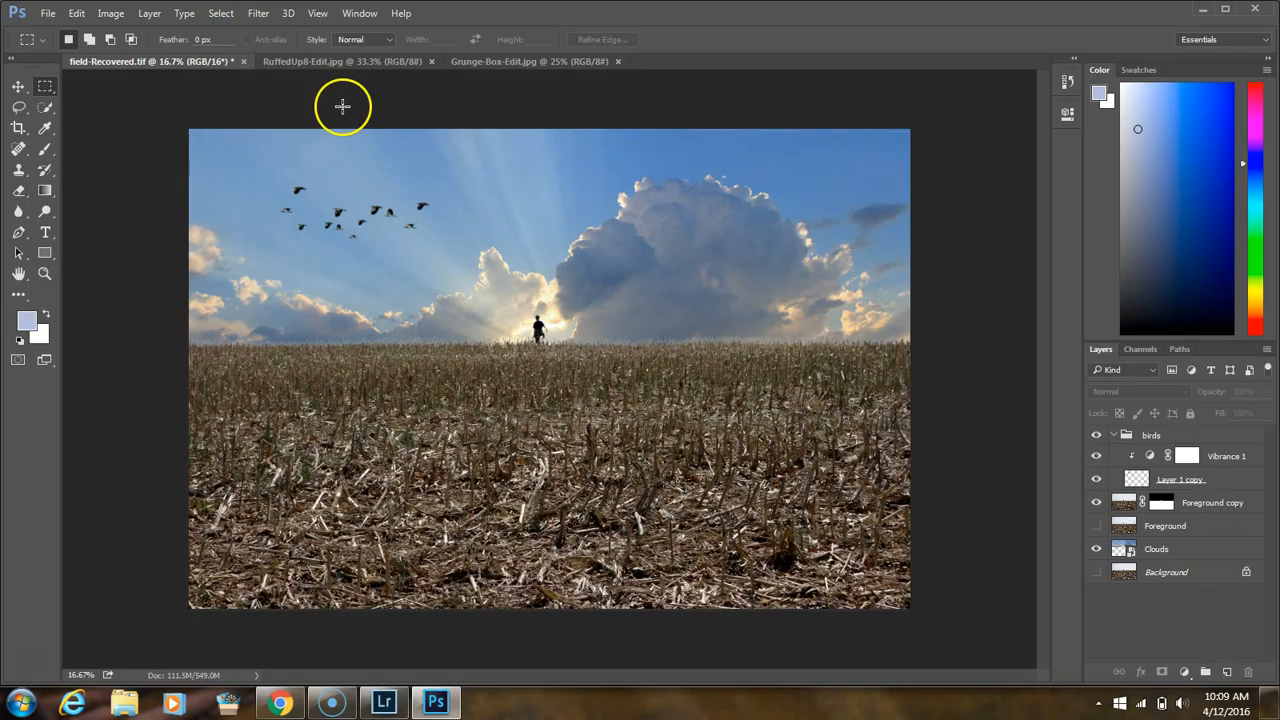
{"action": "left_click", "coordinate": [366, 60]}
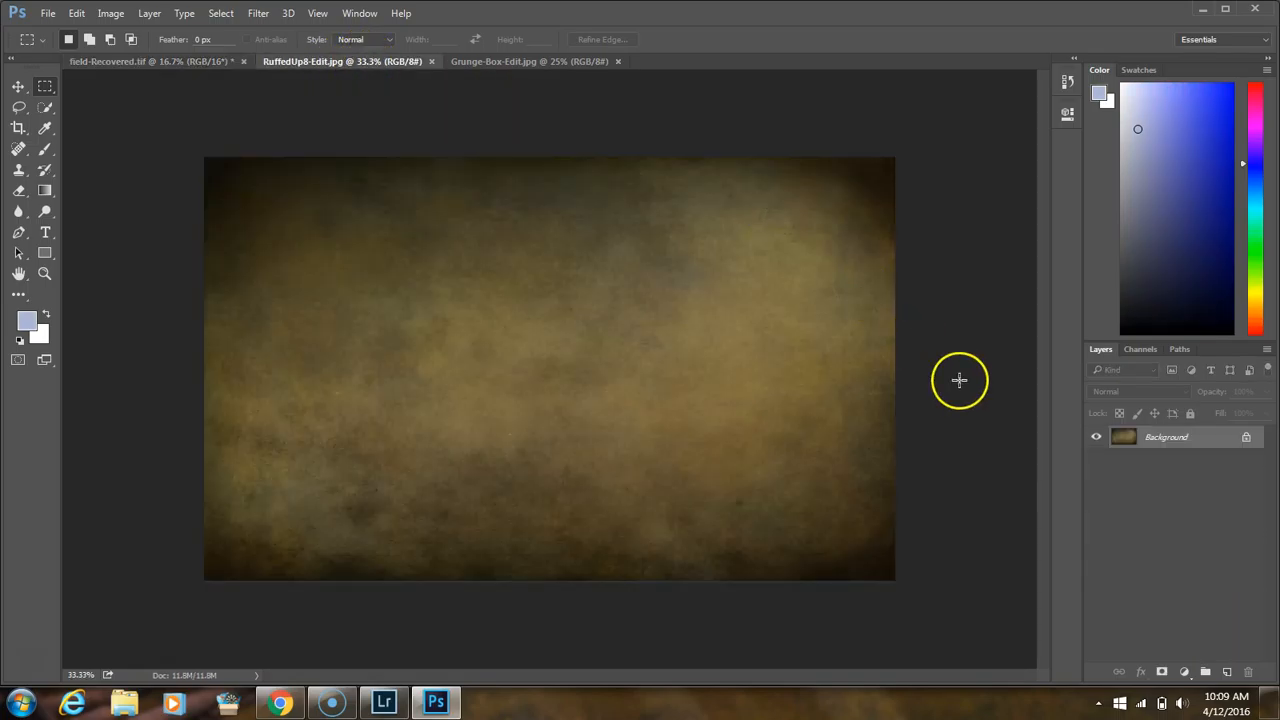
{"action": "left_click_drag", "start_coordinate": [1163, 436], "coordinate": [660, 220]}
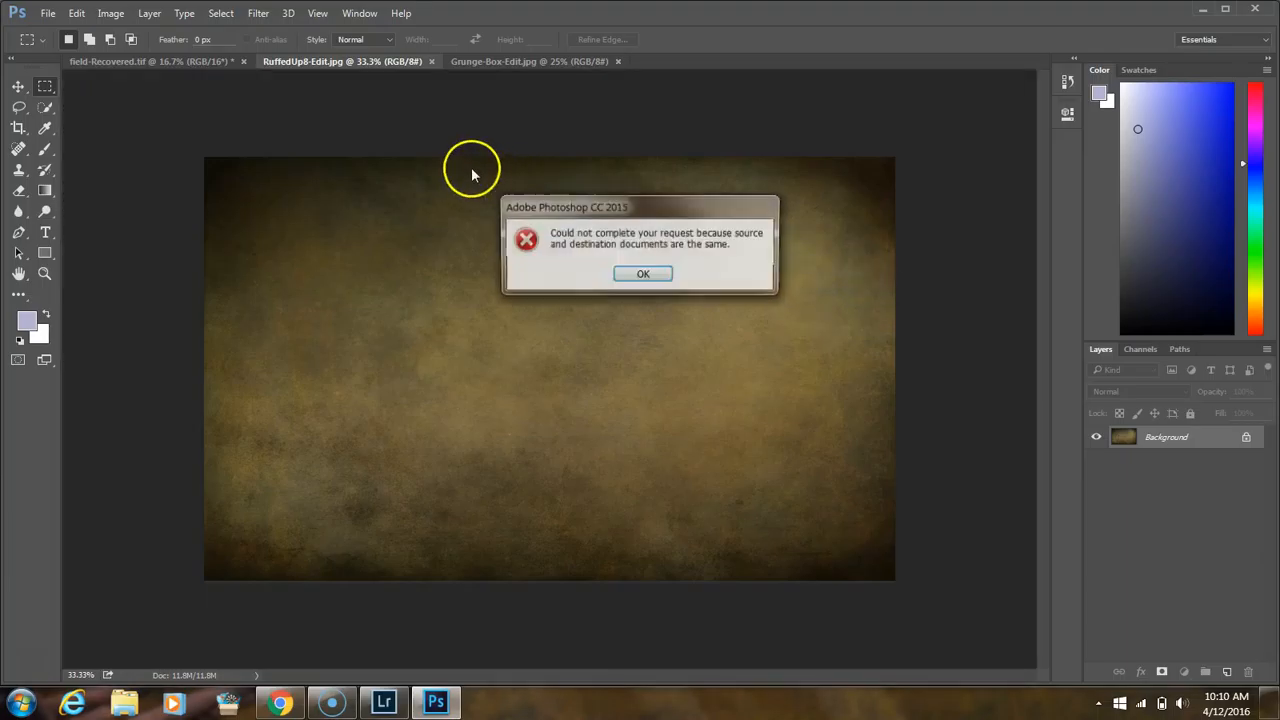
{"action": "left_click", "coordinate": [648, 274]}
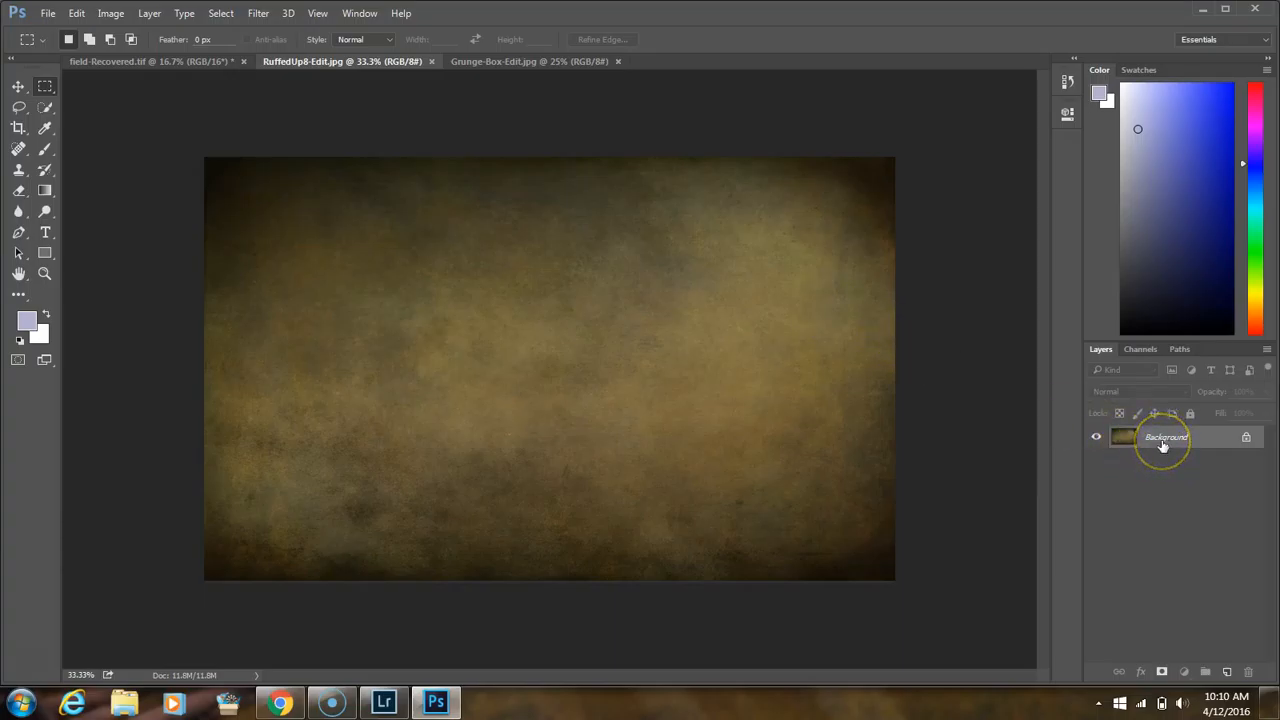
{"action": "left_click_drag", "start_coordinate": [1122, 433], "coordinate": [614, 191]}
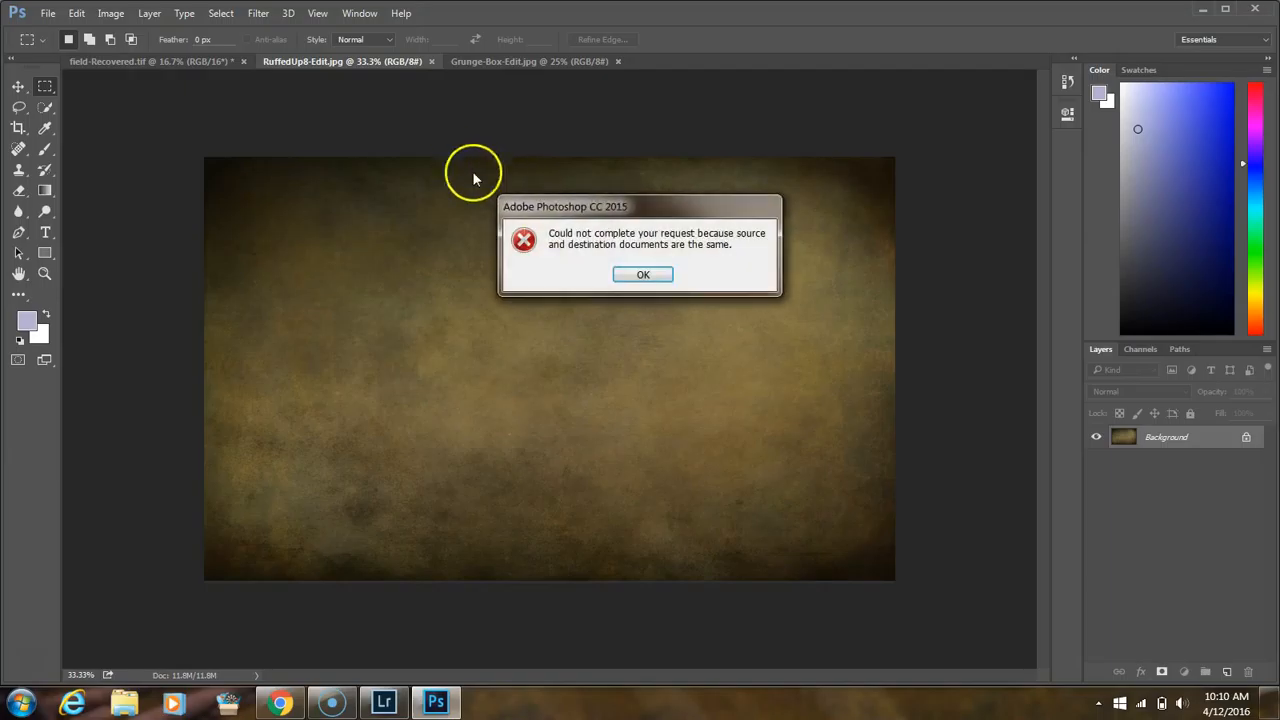
{"action": "left_click", "coordinate": [652, 276]}
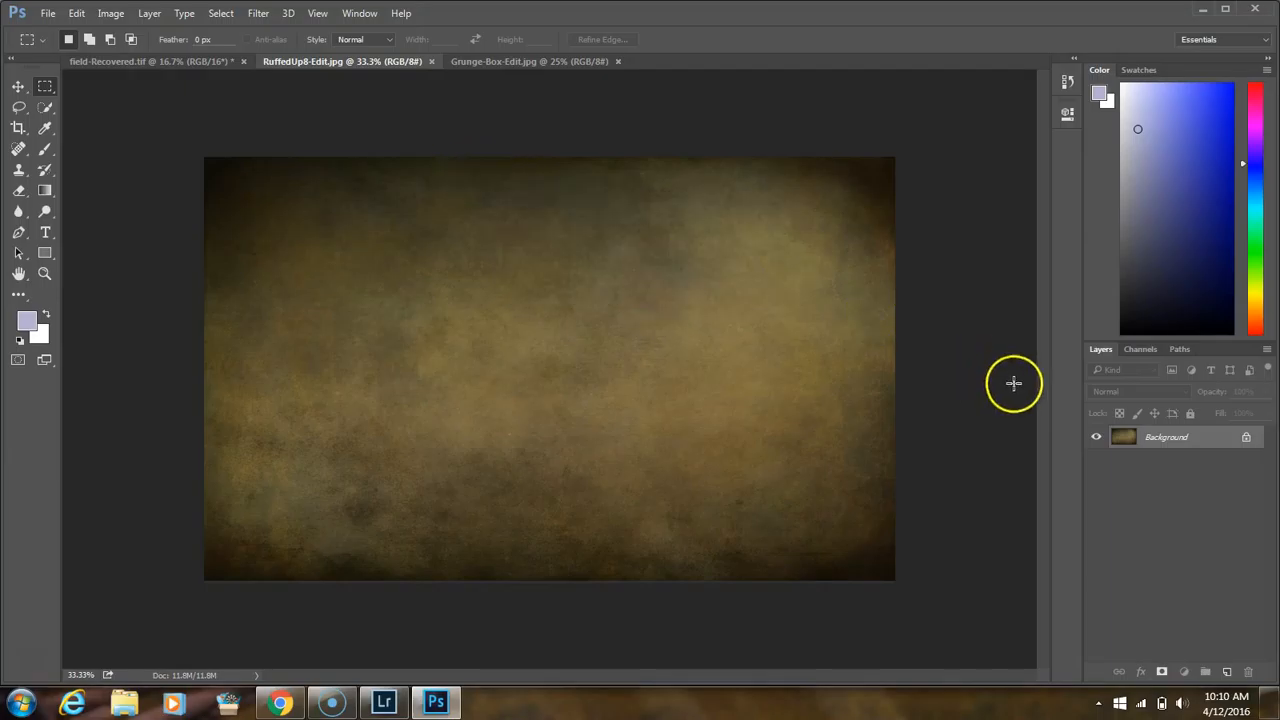
Step: Duplicate the RuffedUp8-Edit.jpg Background layer as Background copy into field-Recovered.tif, and switch to that document
{"action": "right_click", "coordinate": [1175, 436]}
{"action": "left_click", "coordinate": [1160, 470]}
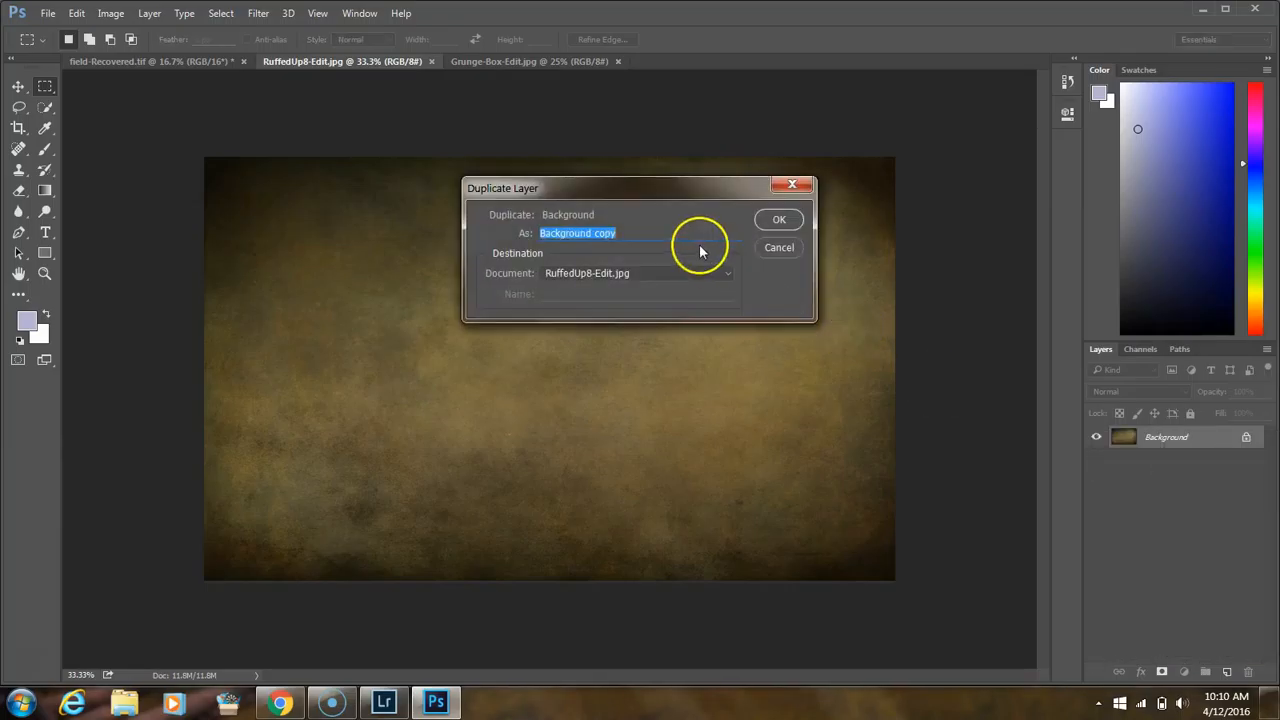
{"action": "left_click", "coordinate": [722, 273]}
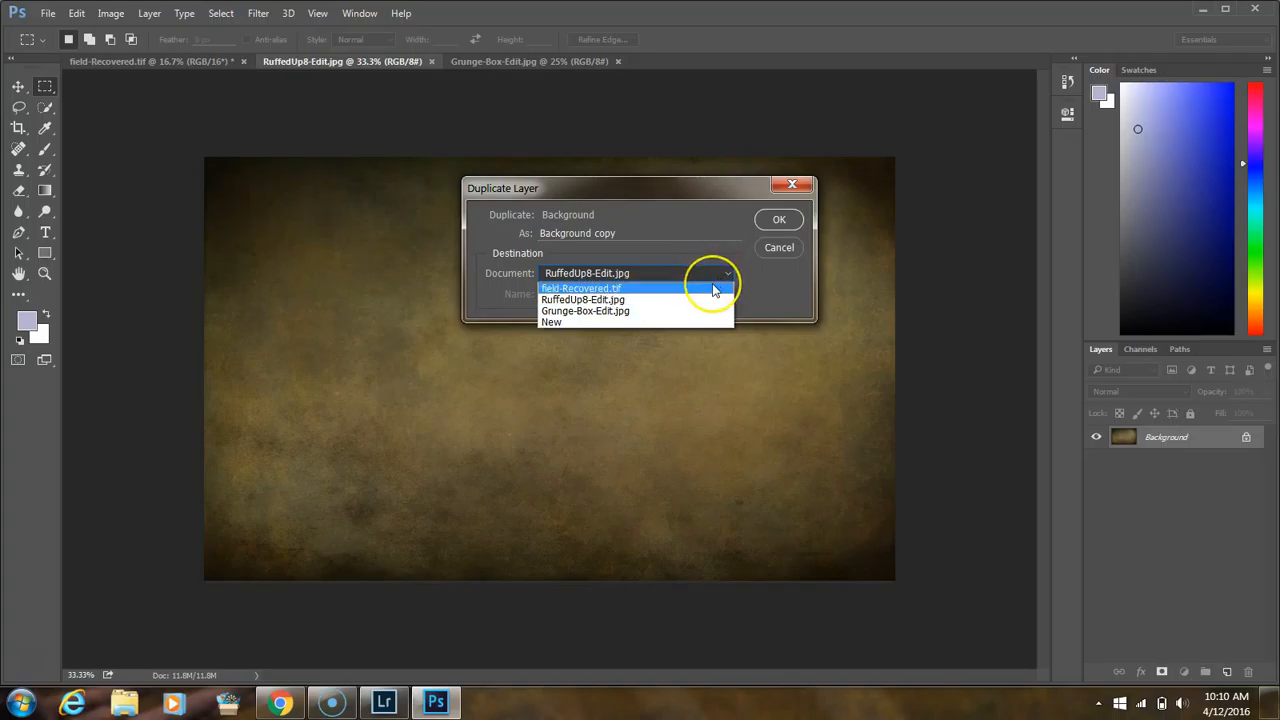
{"action": "left_click", "coordinate": [712, 288]}
{"action": "left_click", "coordinate": [779, 219]}
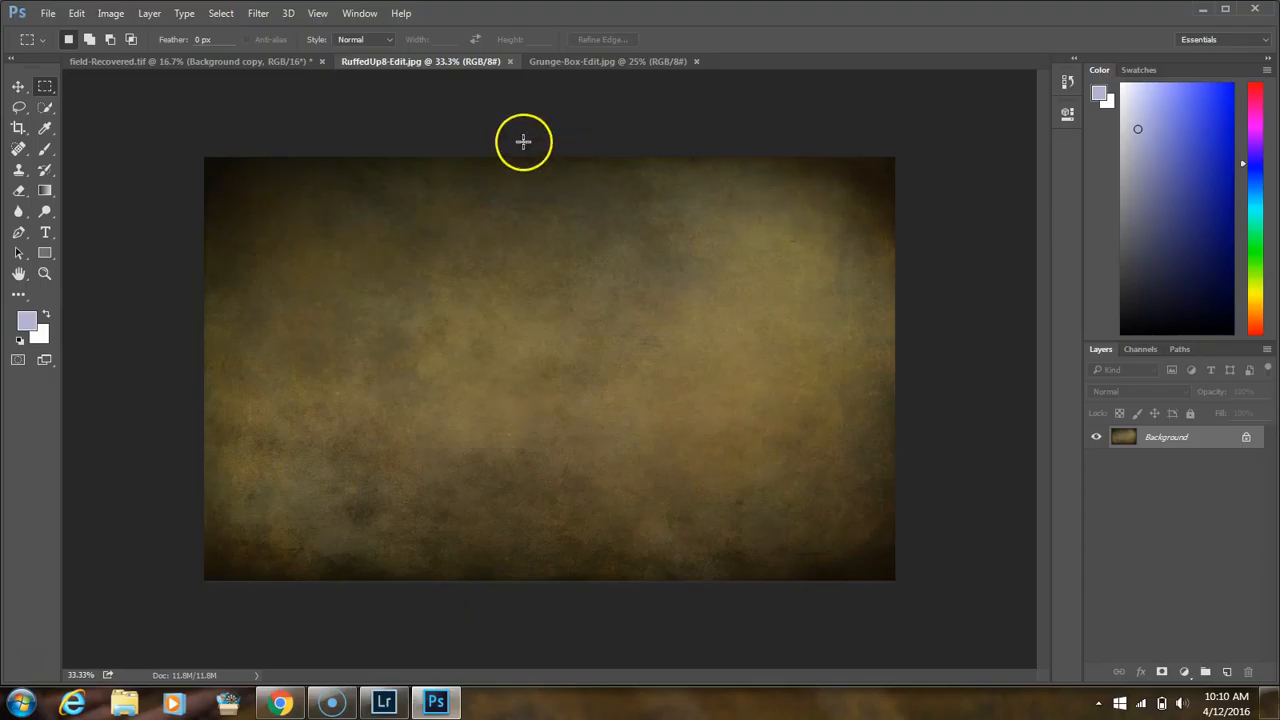
{"action": "left_click", "coordinate": [247, 62]}
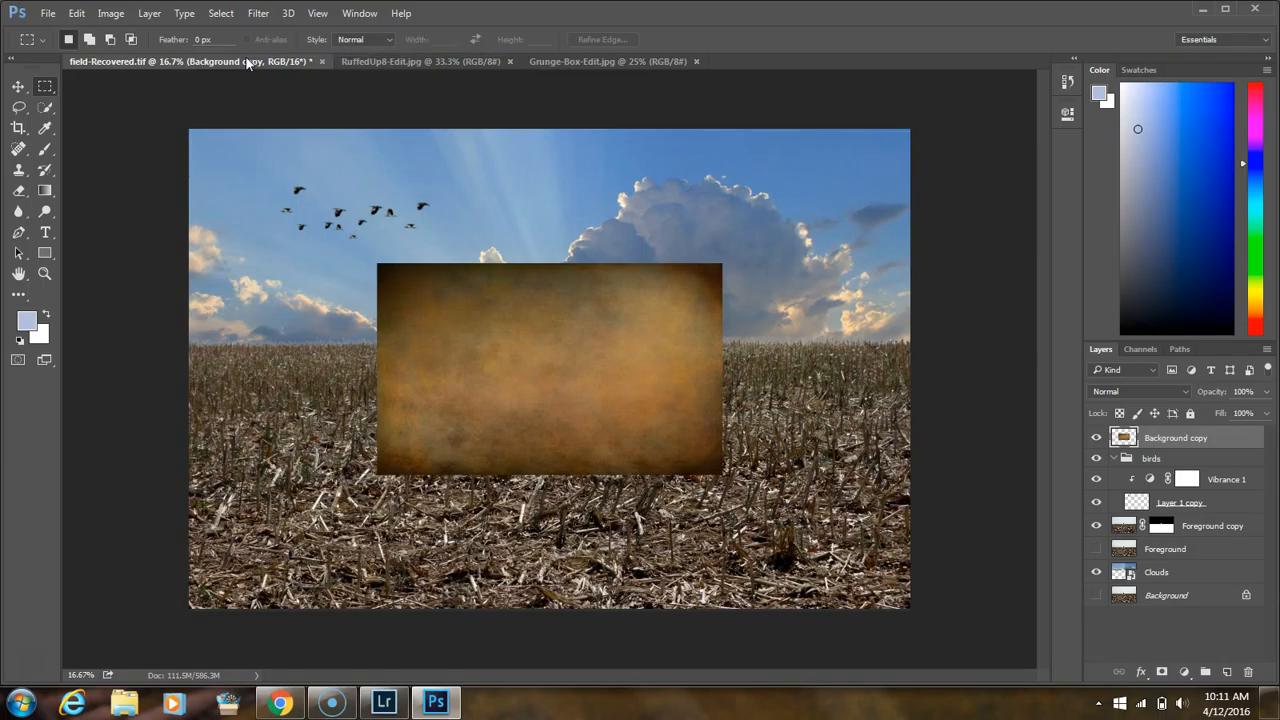
Step: Free Transform the Background copy texture layer so it stretches over the whole field canvas
{"action": "key", "text": "ctrl+t"}
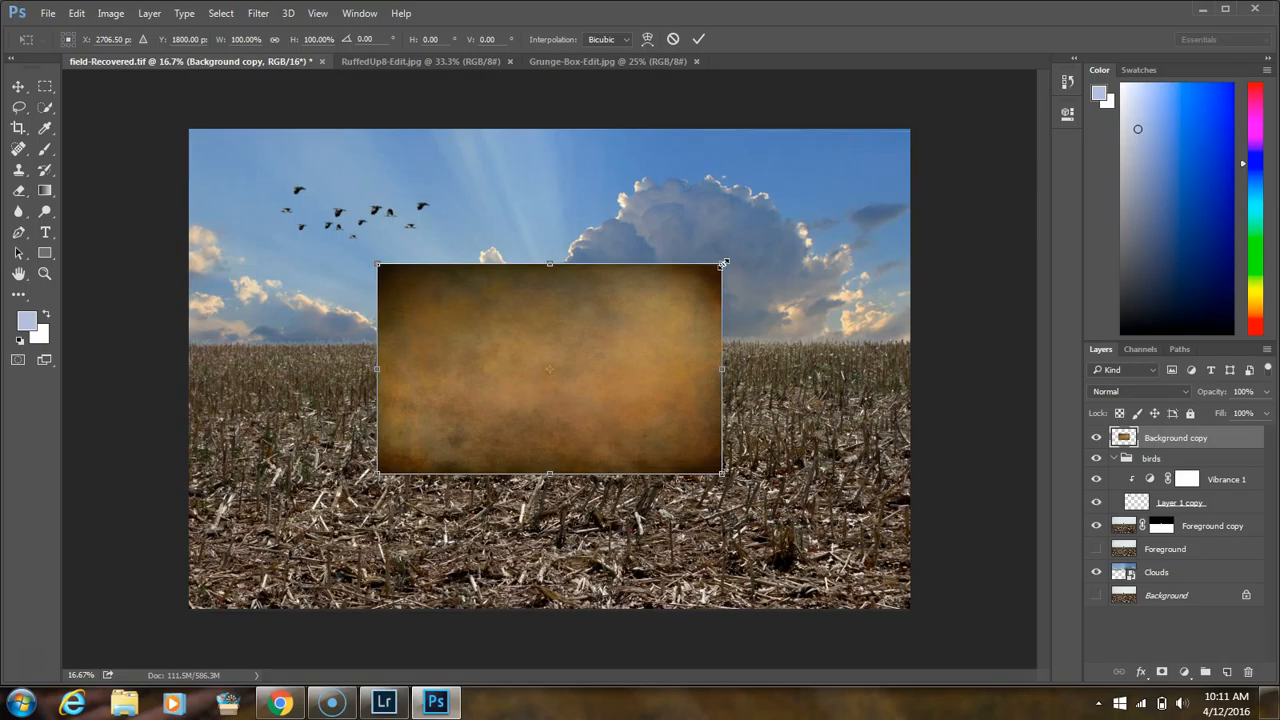
{"action": "left_click_drag", "start_coordinate": [724, 263], "coordinate": [909, 120]}
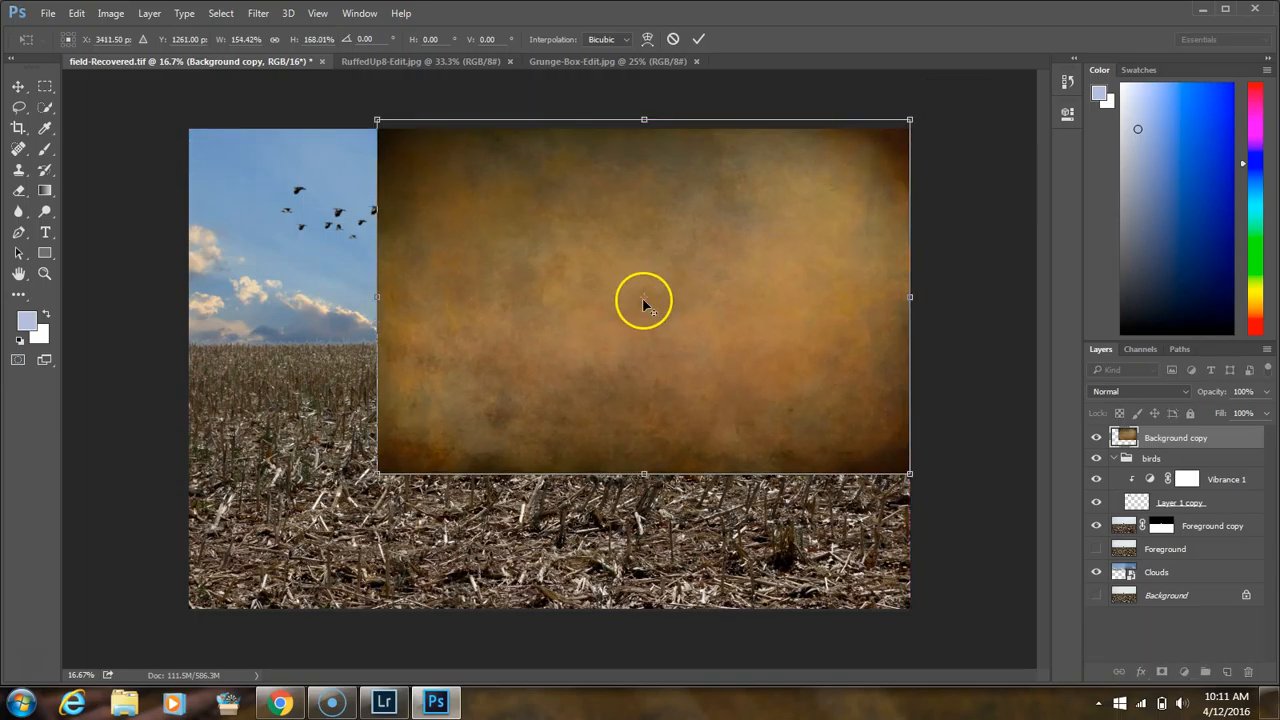
{"action": "left_click_drag", "start_coordinate": [377, 473], "coordinate": [185, 607]}
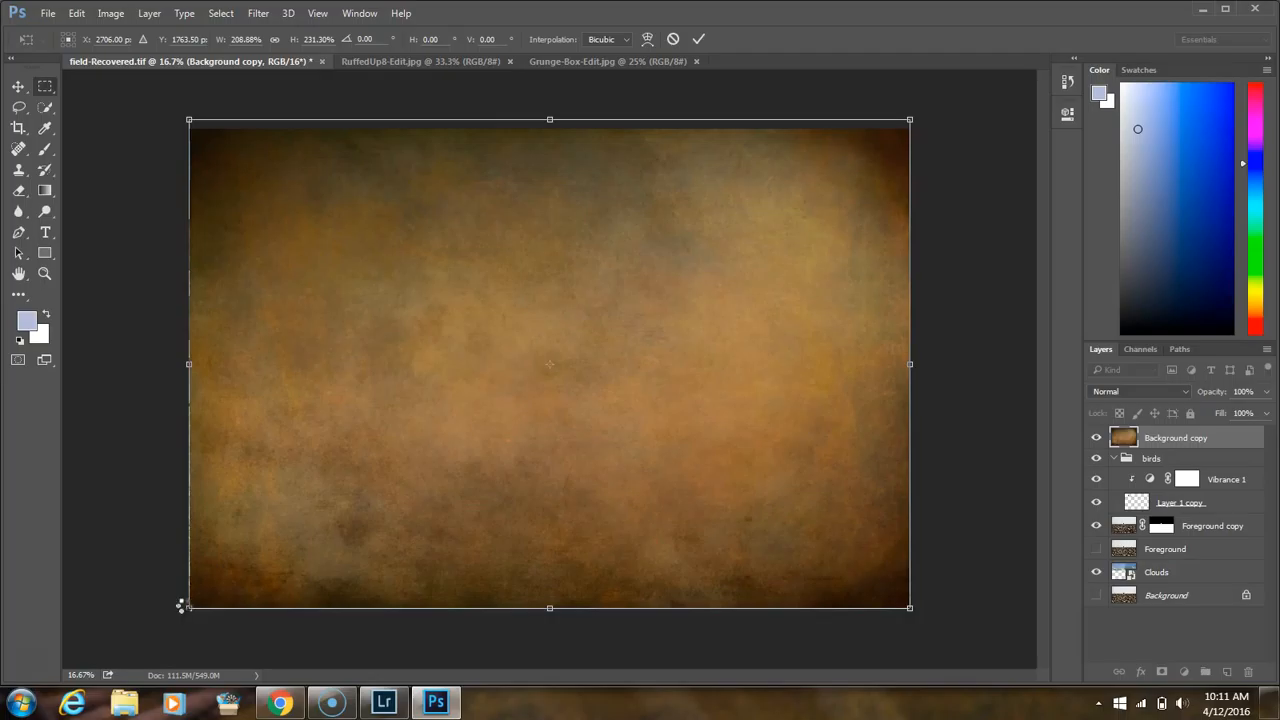
{"action": "key", "text": "Return"}
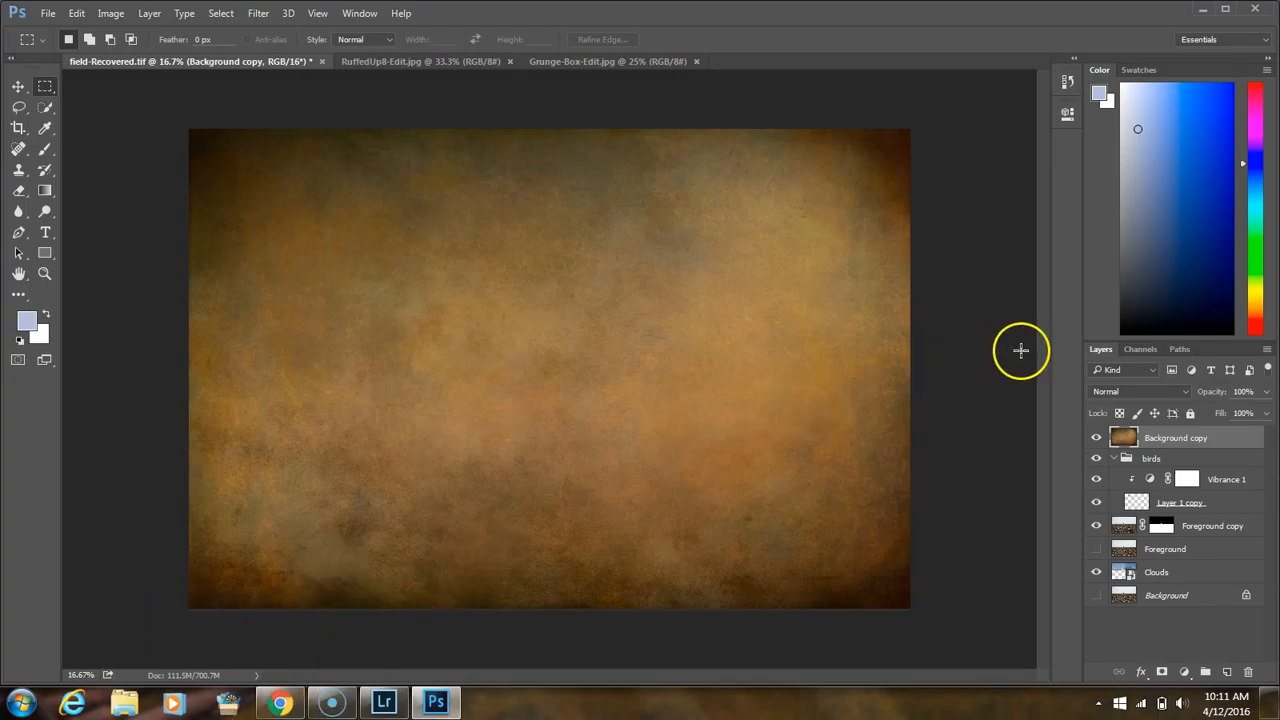
Step: Preview the darkening and lightening blend modes on the Background copy texture, from Darken through Linear Dodge (Add)
{"action": "left_click", "coordinate": [1158, 393]}
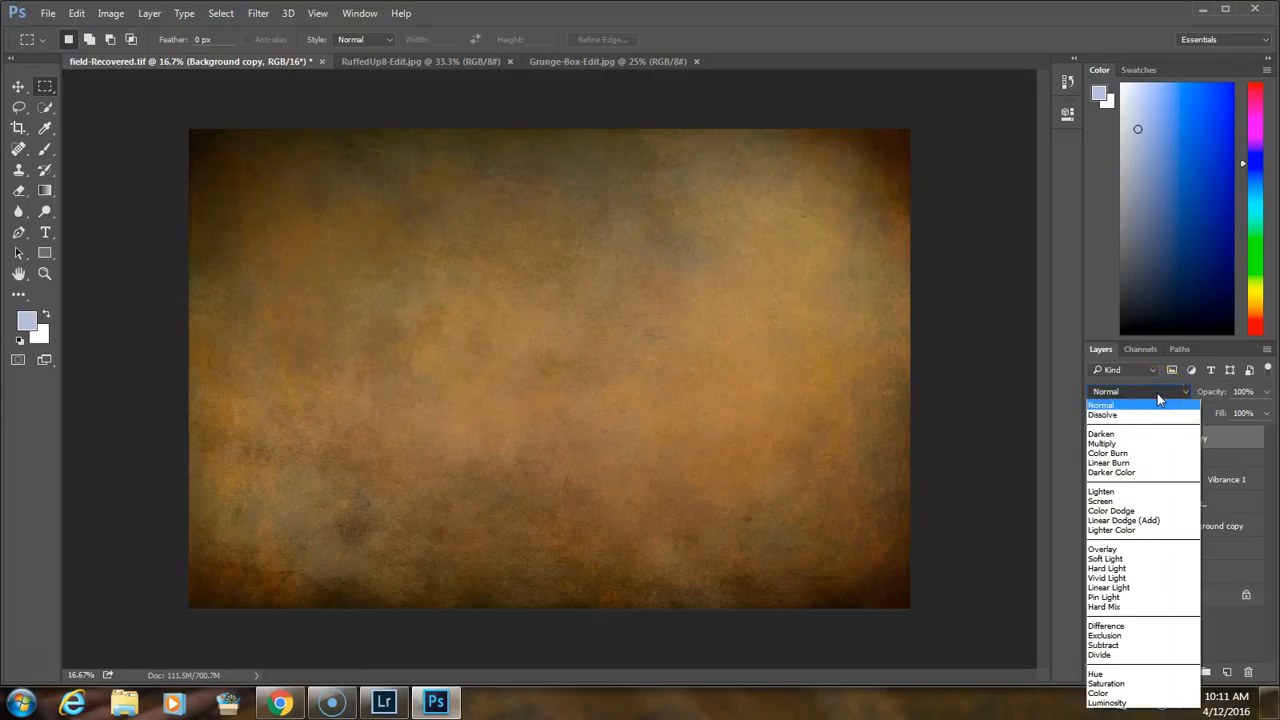
{"action": "left_click", "coordinate": [1157, 393]}
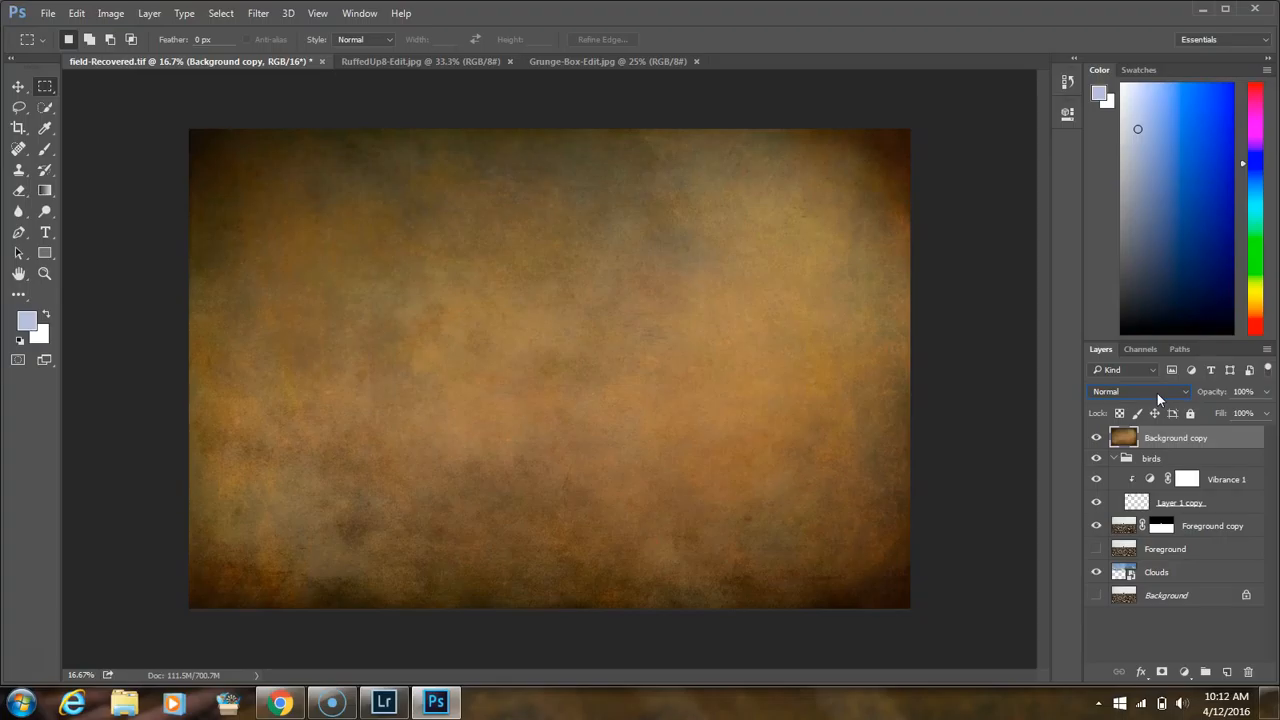
{"action": "left_click_drag", "start_coordinate": [1218, 392], "coordinate": [1271, 391]}
{"action": "left_click", "coordinate": [1145, 390]}
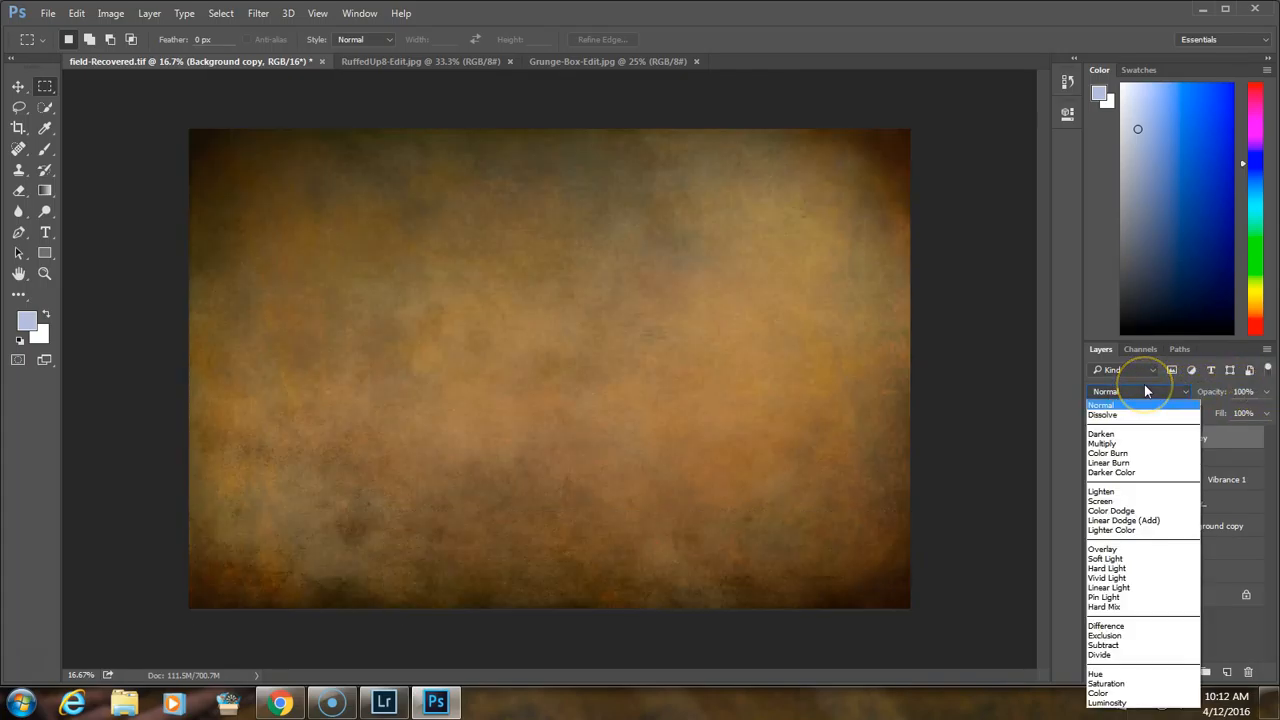
{"action": "left_click", "coordinate": [1146, 390]}
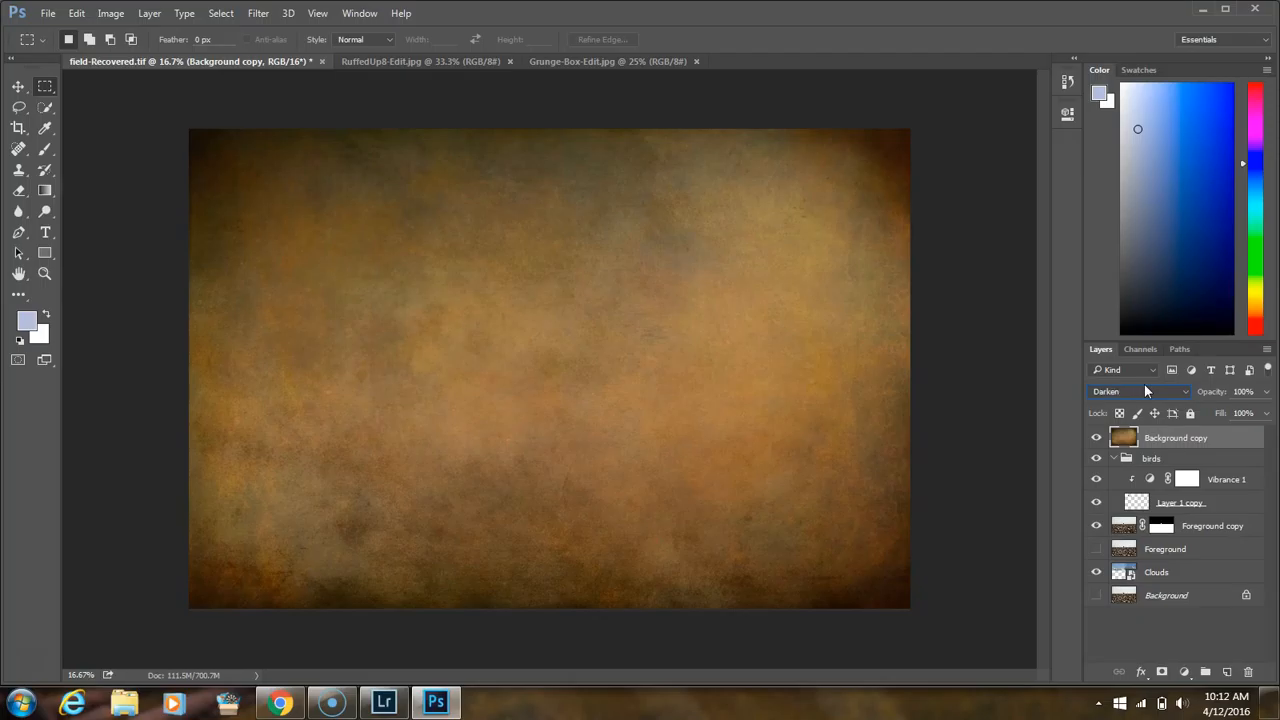
{"action": "scroll", "coordinate": [1146, 390], "scroll_direction": "down", "scroll_amount": 1}
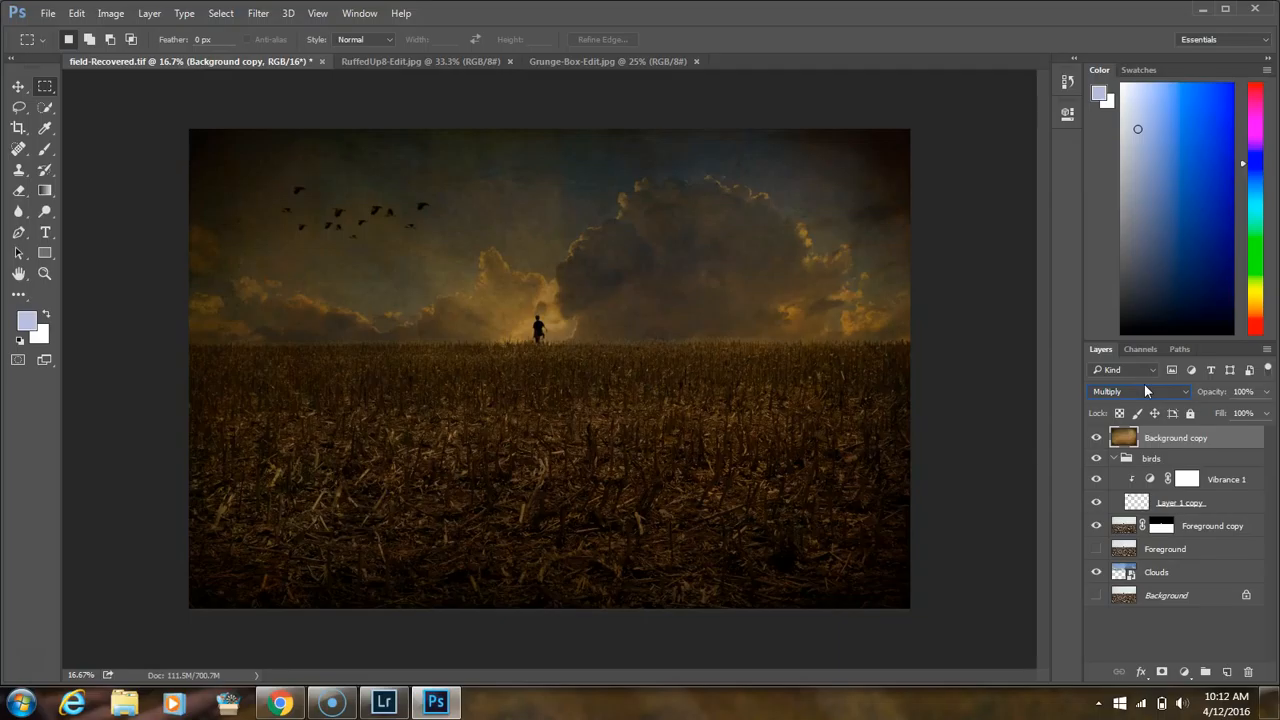
{"action": "key", "text": "Down"}
{"action": "key", "text": "Down"}
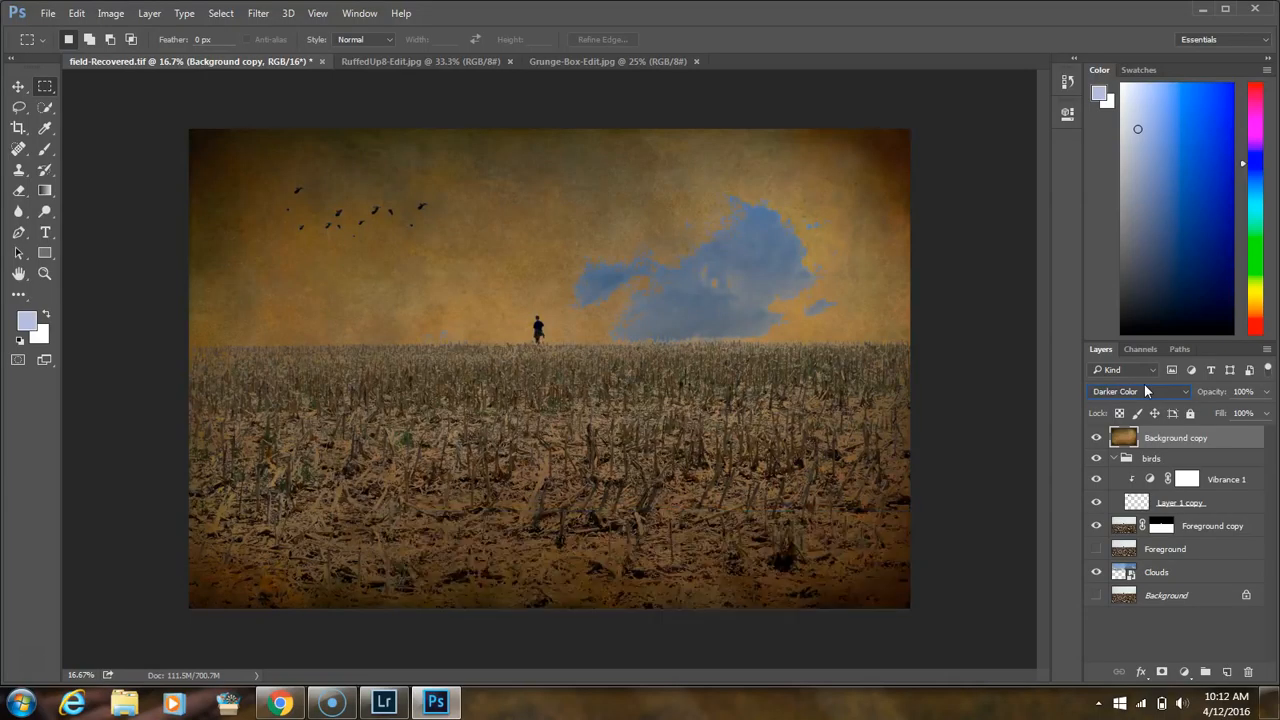
{"action": "key", "text": "Down"}
{"action": "key", "text": "Down"}
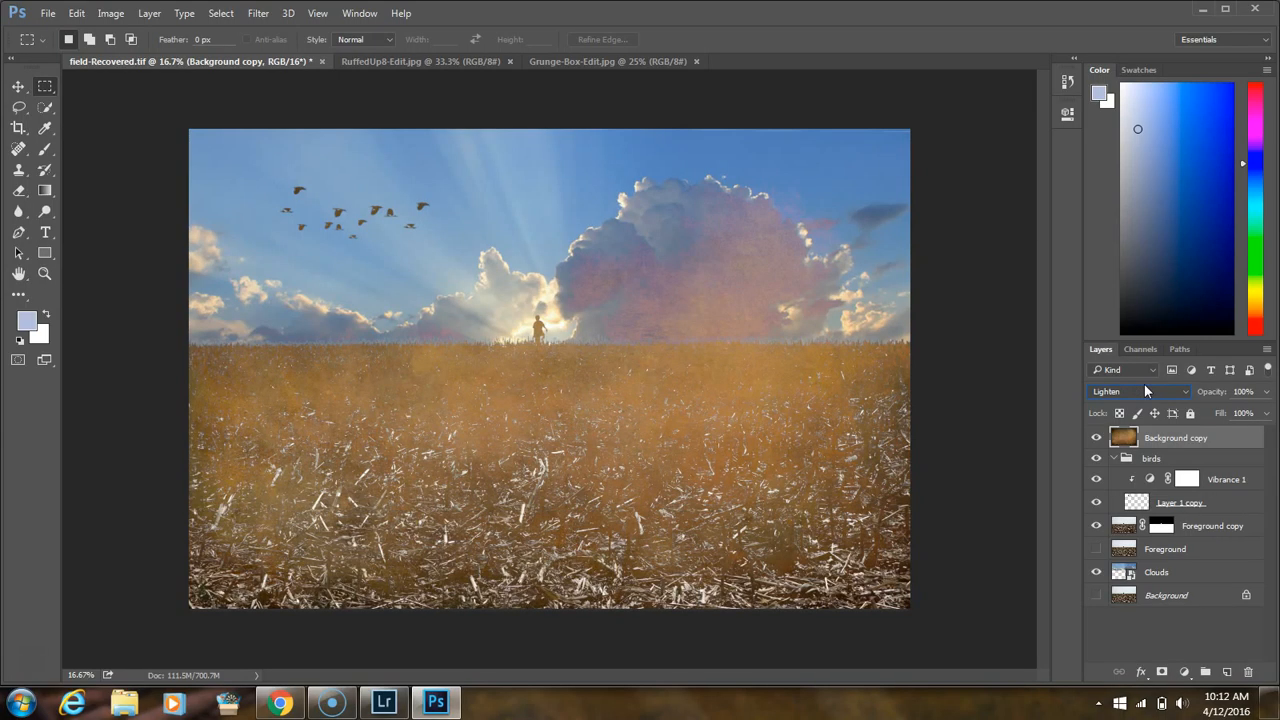
{"action": "key", "text": "Down"}
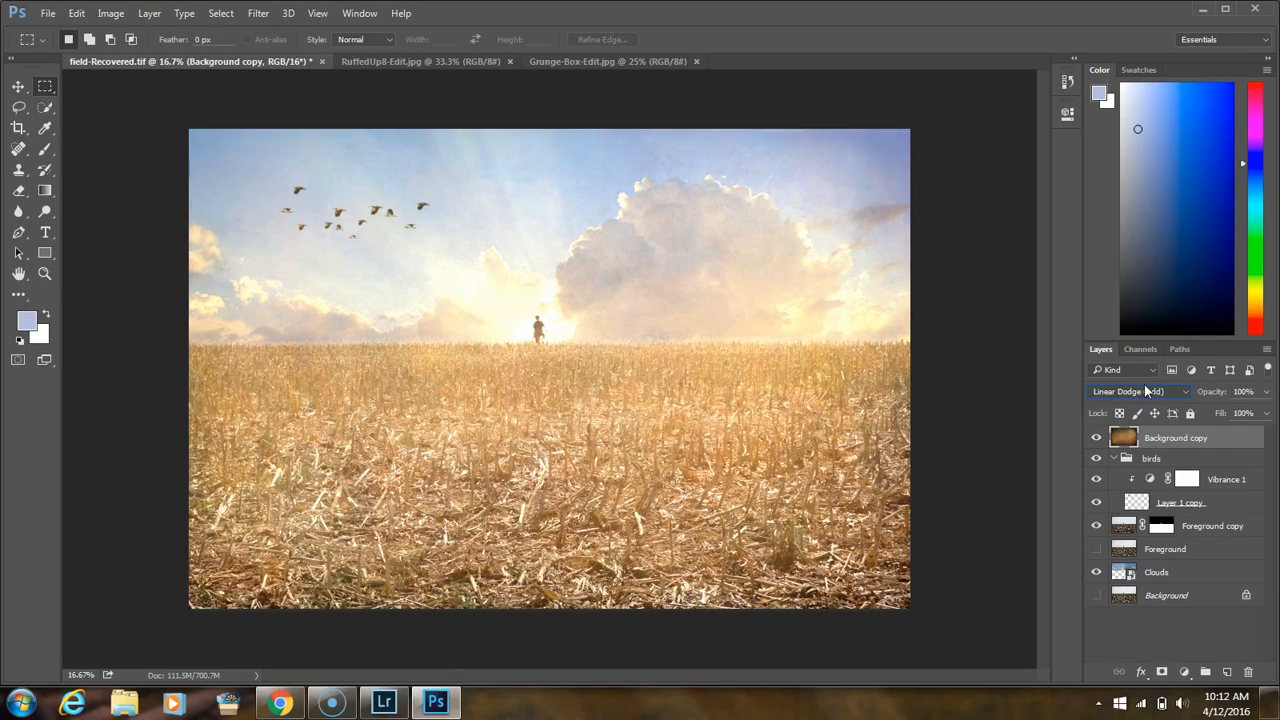
Step: Preview the contrast and comparative blend modes on the Background copy texture, from Overlay through Divide
{"action": "key", "text": "Down"}
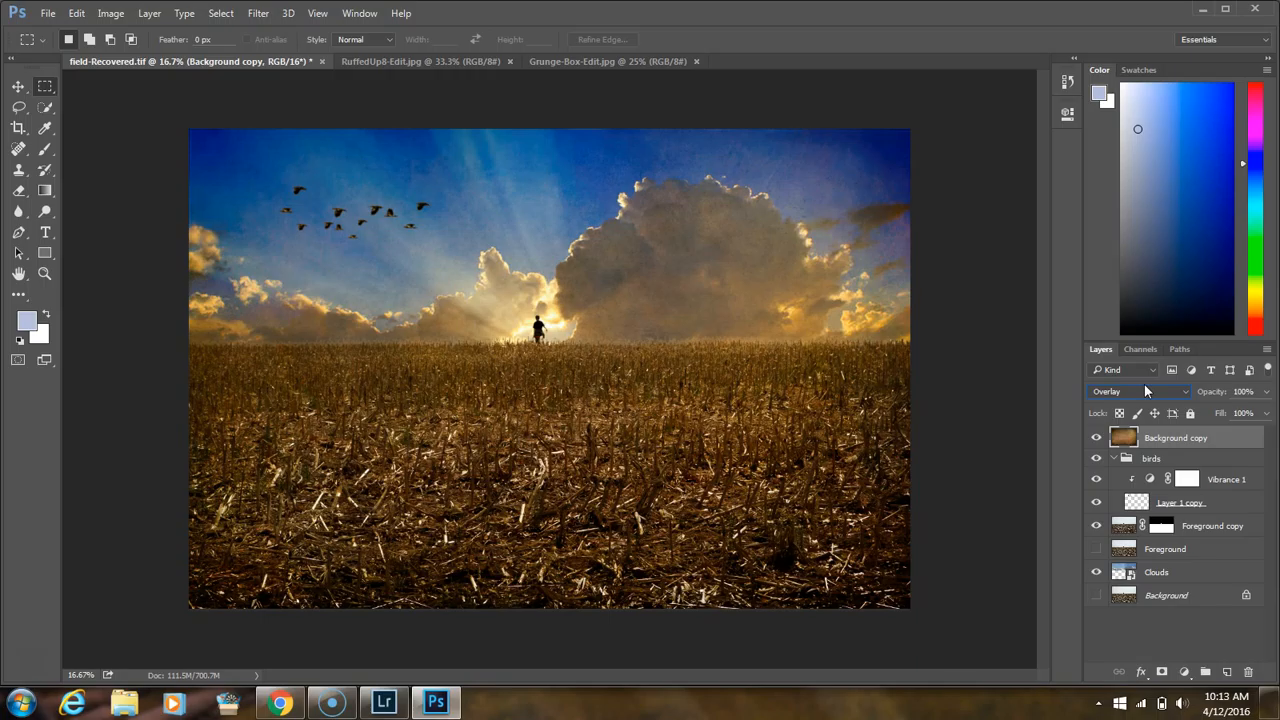
{"action": "key", "text": "Down"}
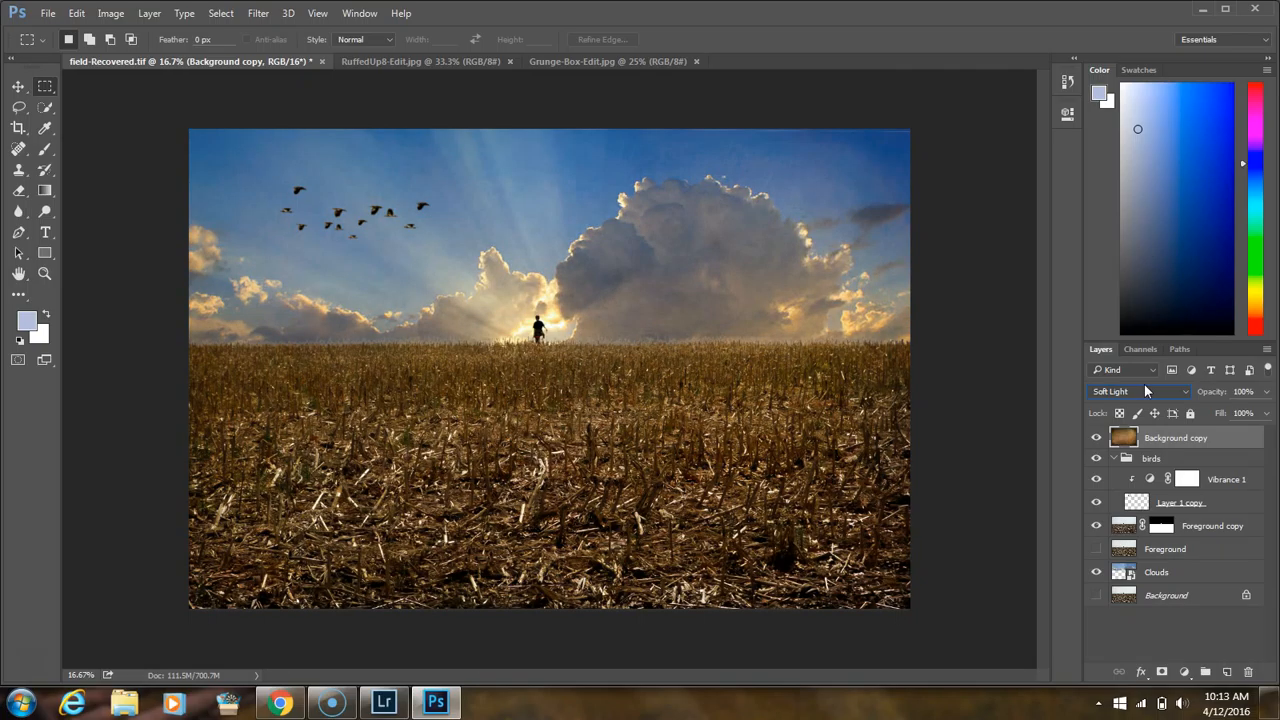
{"action": "key", "text": "Down"}
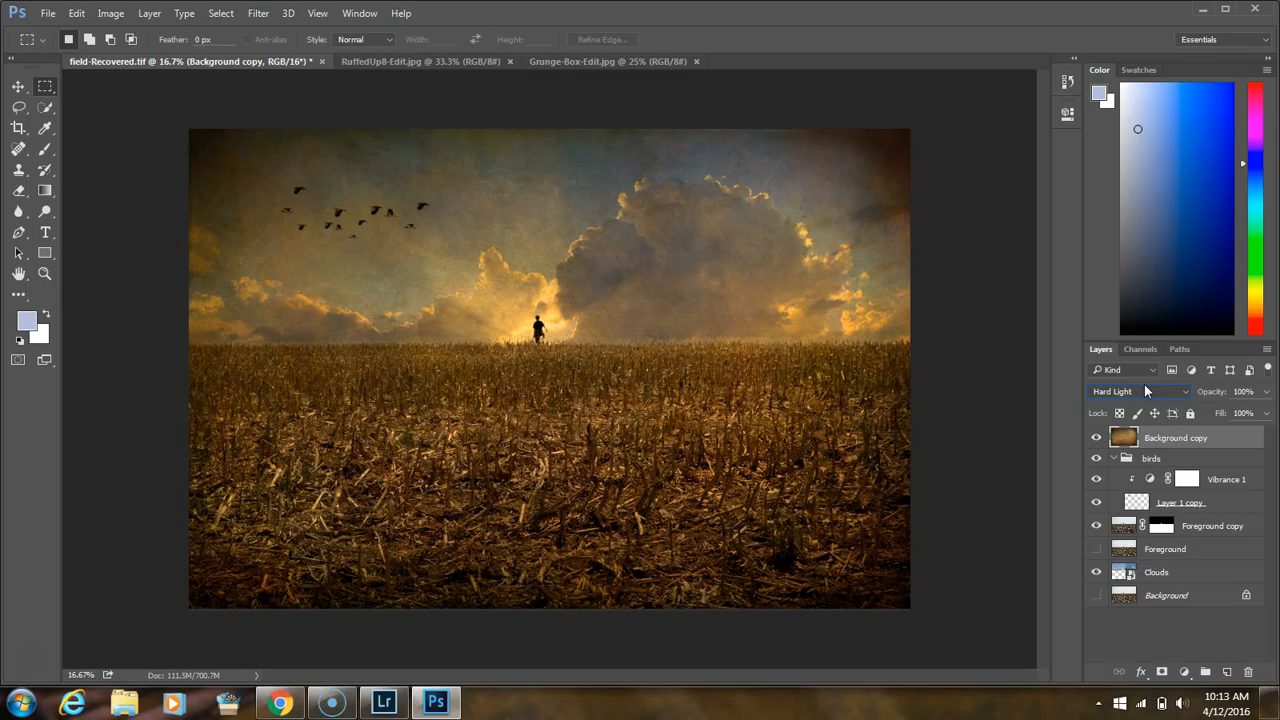
{"action": "key", "text": "Down"}
{"action": "key", "text": "Down"}
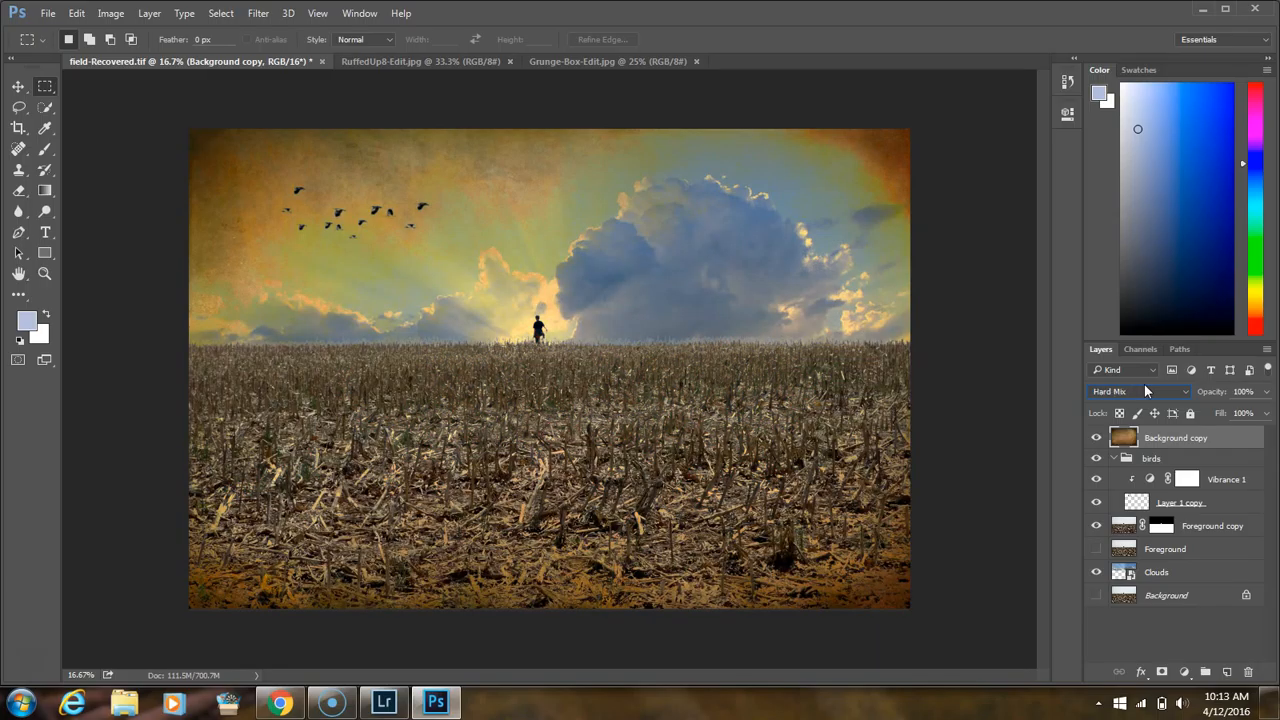
{"action": "scroll", "coordinate": [1146, 389], "scroll_direction": "down", "scroll_amount": 1}
{"action": "scroll", "coordinate": [1146, 389], "scroll_direction": "down", "scroll_amount": 1}
{"action": "scroll", "coordinate": [1146, 389], "scroll_direction": "down", "scroll_amount": 1}
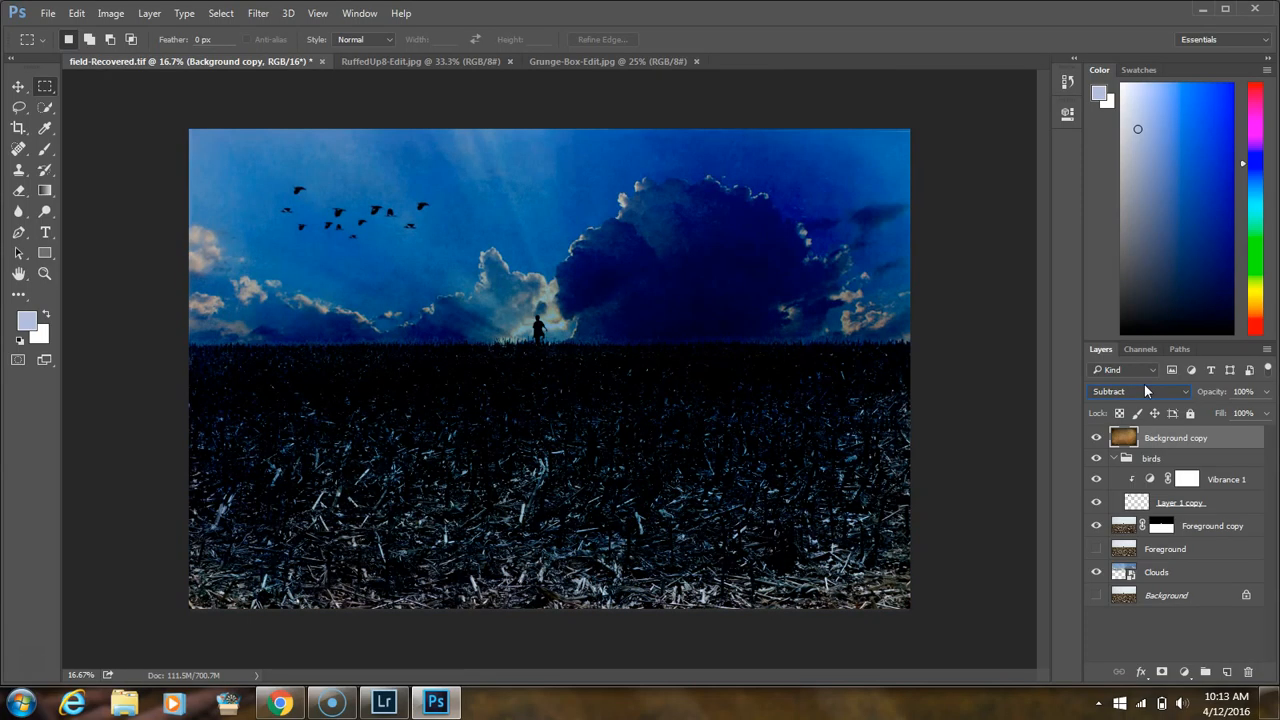
{"action": "scroll", "coordinate": [1146, 390], "scroll_direction": "up", "scroll_amount": 1}
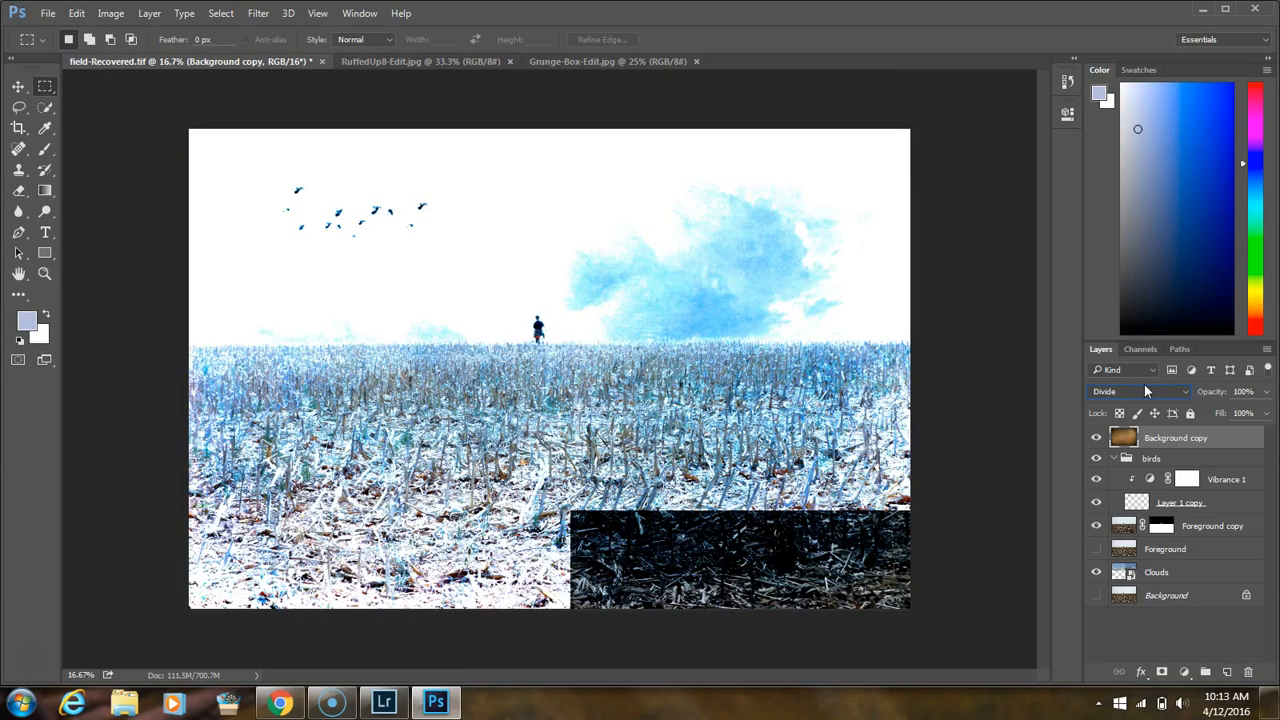
Step: Go back through the blend modes and set the Background copy texture to Multiply
{"action": "scroll", "coordinate": [1146, 390], "scroll_direction": "up", "scroll_amount": 1}
{"action": "scroll", "coordinate": [1146, 390], "scroll_direction": "up", "scroll_amount": 1}
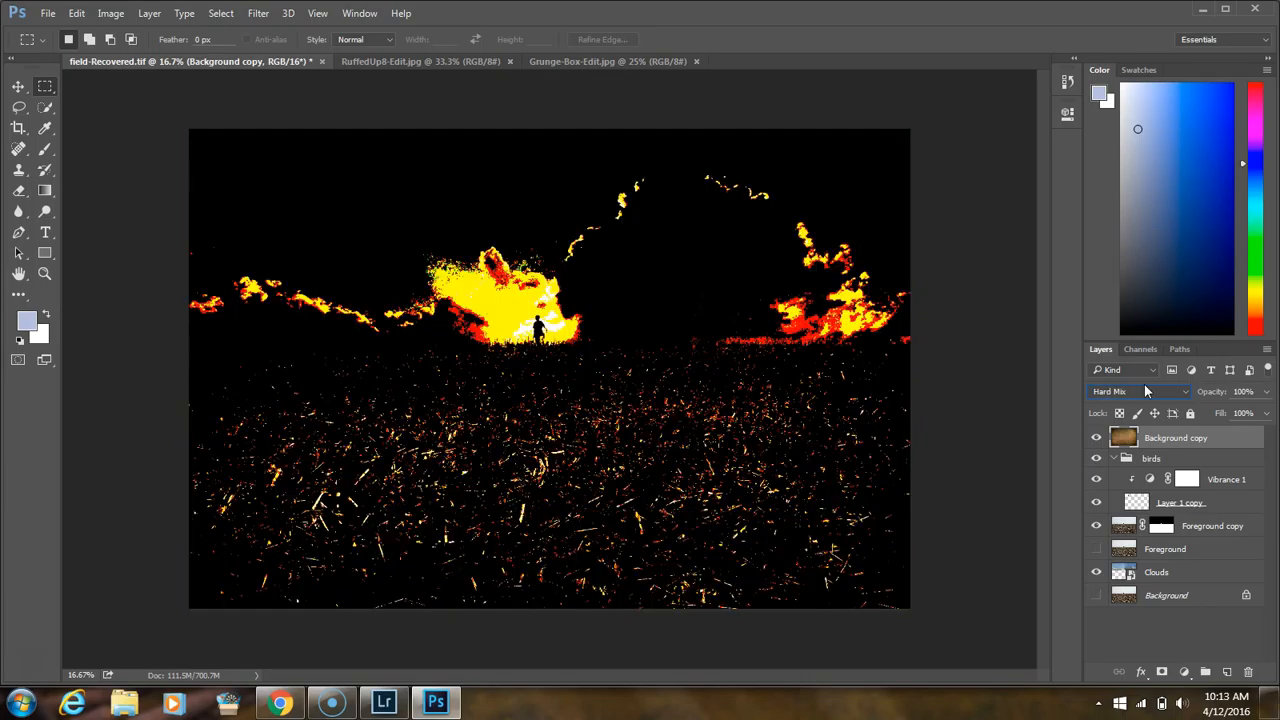
{"action": "scroll", "coordinate": [1146, 390], "scroll_direction": "up", "scroll_amount": 2}
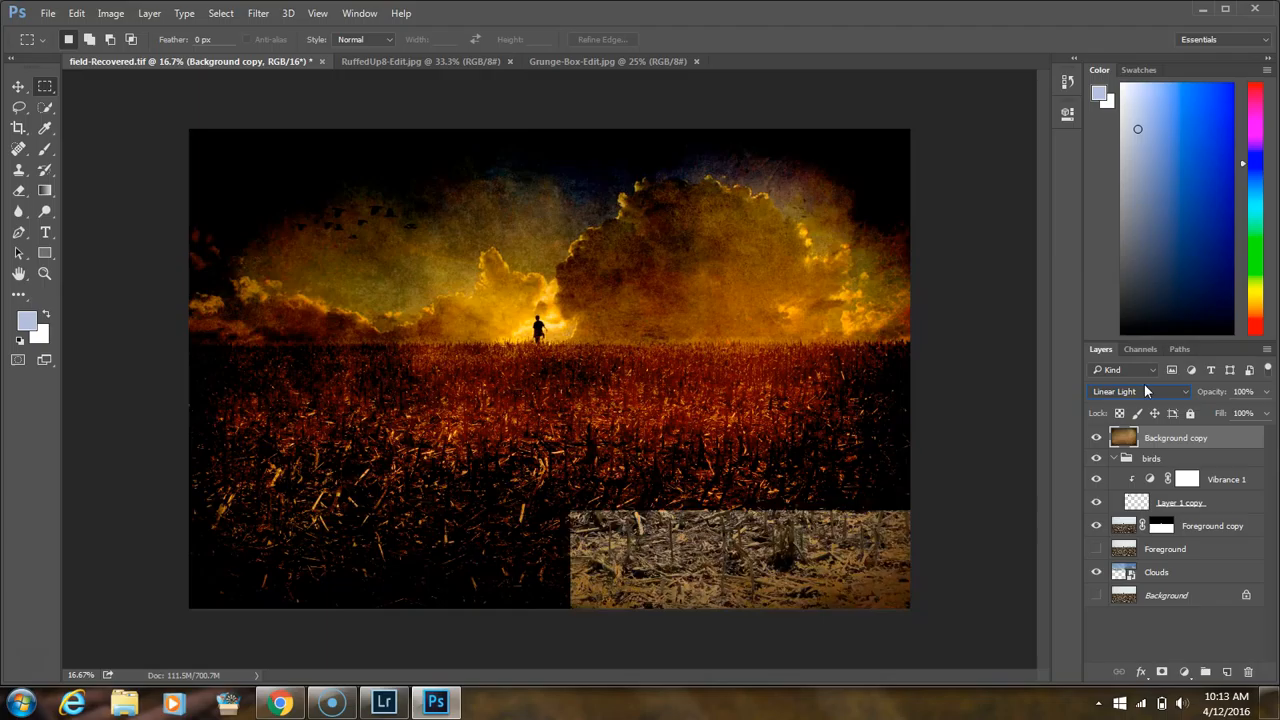
{"action": "scroll", "coordinate": [1146, 390], "scroll_direction": "up", "scroll_amount": 1}
{"action": "scroll", "coordinate": [1146, 390], "scroll_direction": "down", "scroll_amount": 1}
{"action": "scroll", "coordinate": [1146, 390], "scroll_direction": "up", "scroll_amount": 1}
{"action": "scroll", "coordinate": [1144, 390], "scroll_direction": "up", "scroll_amount": 4}
{"action": "scroll", "coordinate": [1144, 390], "scroll_direction": "up", "scroll_amount": 6}
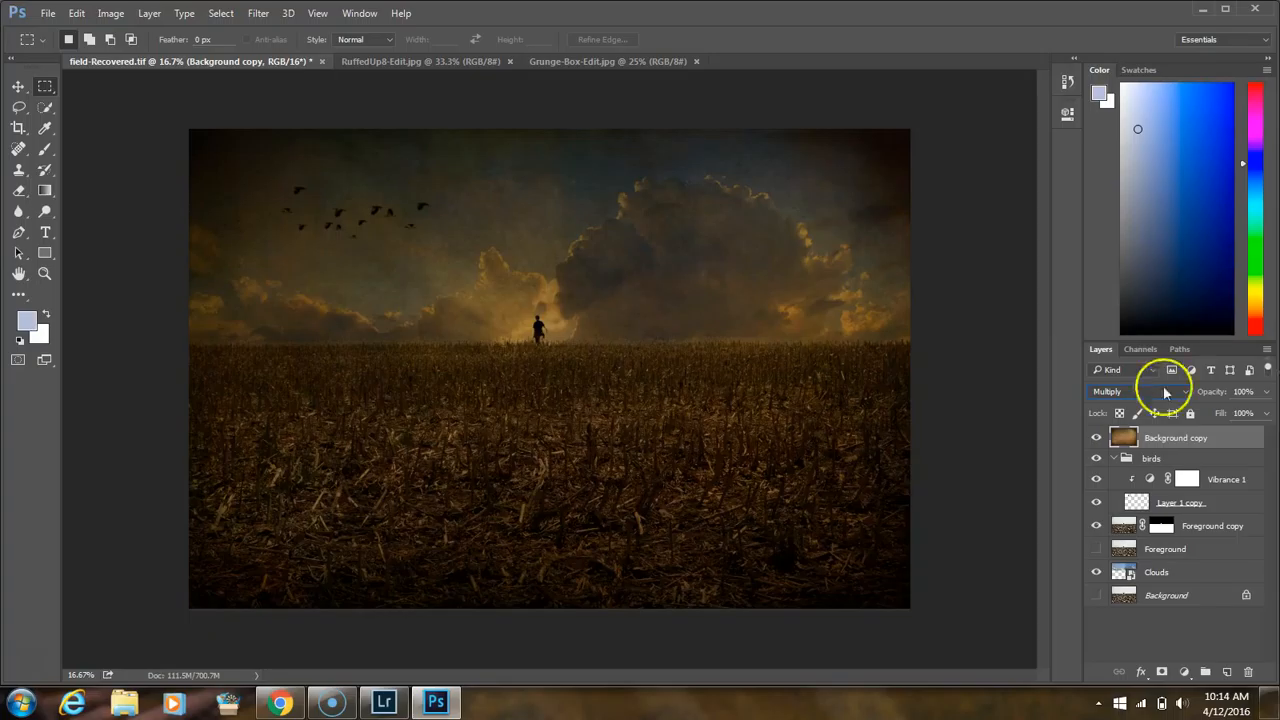
{"action": "mouse_move", "coordinate": [1213, 394]}
{"action": "left_mouse_down"}
{"action": "mouse_move", "coordinate": [1195, 397]}
{"action": "mouse_move", "coordinate": [1210, 398]}
{"action": "left_mouse_up"}
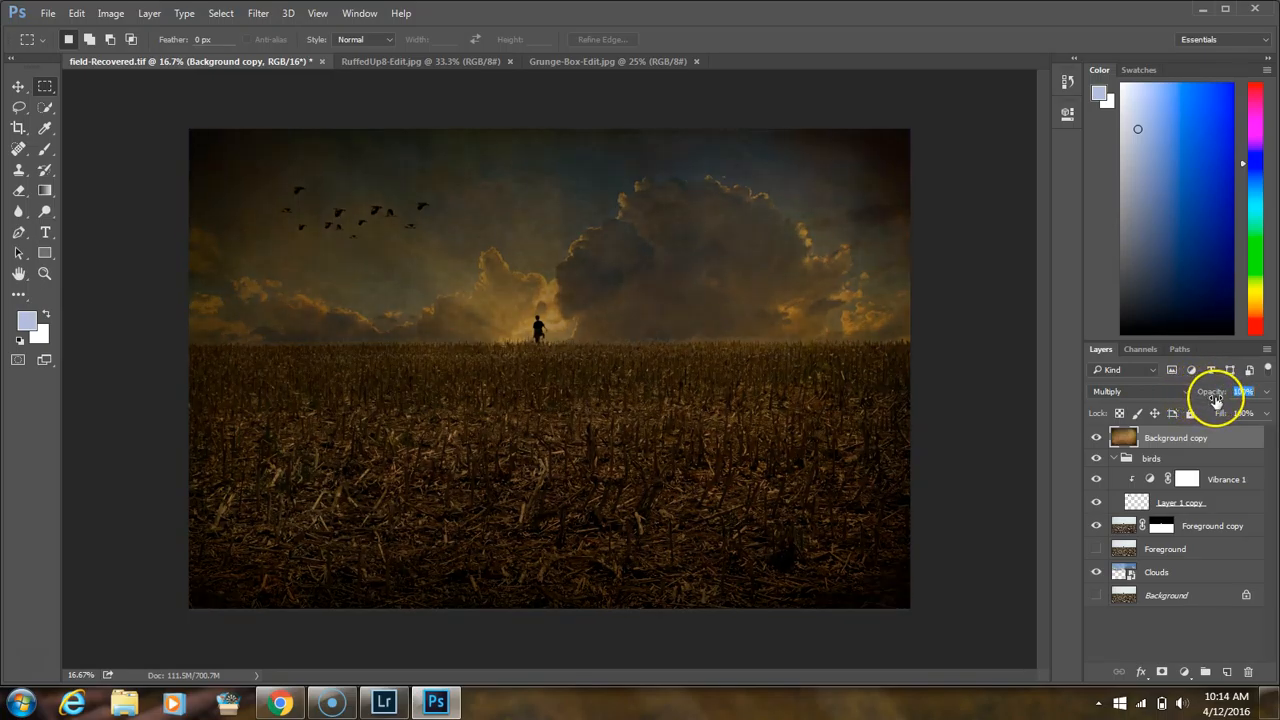
{"action": "type", "text": "85"}
{"action": "key", "text": "Return"}
{"action": "left_click_drag", "start_coordinate": [1215, 398], "coordinate": [1231, 397]}
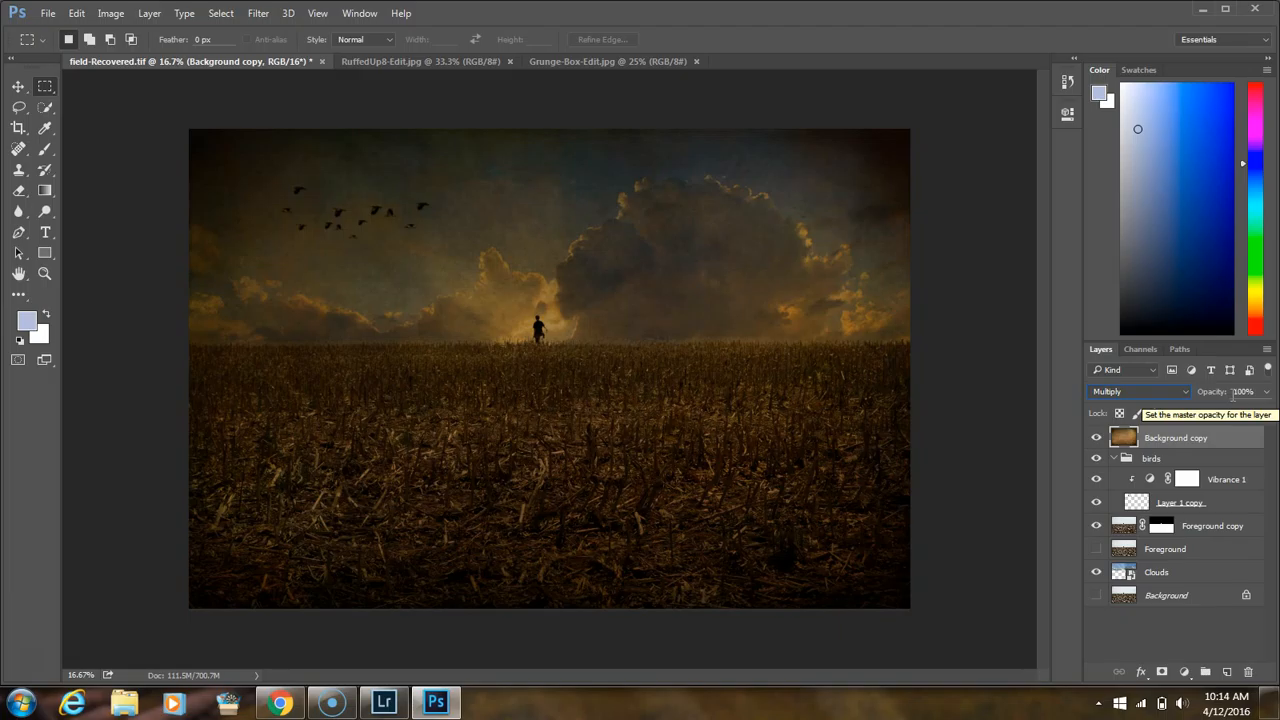
Step: Try the contrast blend modes on the Background copy texture again, from Overlay up to Pin Light
{"action": "left_click", "coordinate": [1158, 392]}
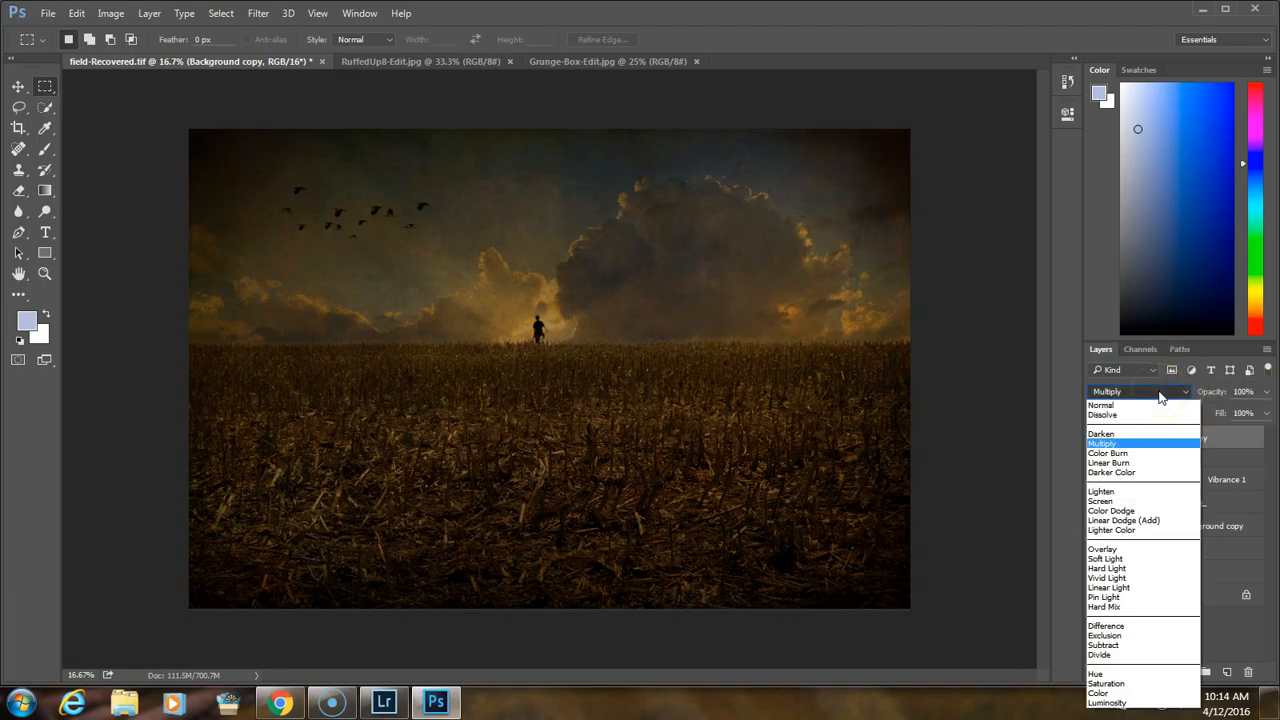
{"action": "left_click", "coordinate": [1156, 549]}
{"action": "left_click", "coordinate": [1120, 414]}
{"action": "key", "text": "shift+plus"}
{"action": "key", "text": "shift+plus"}
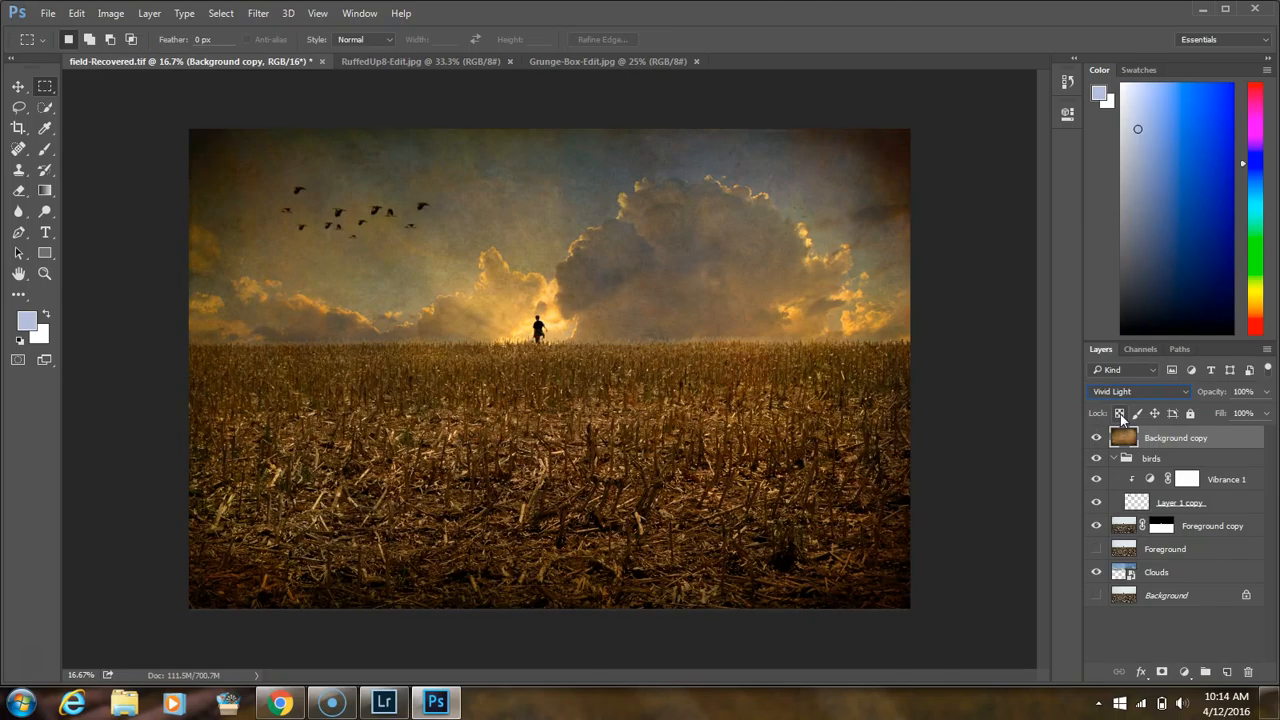
{"action": "key", "text": "shift+plus"}
{"action": "key", "text": "shift+plus"}
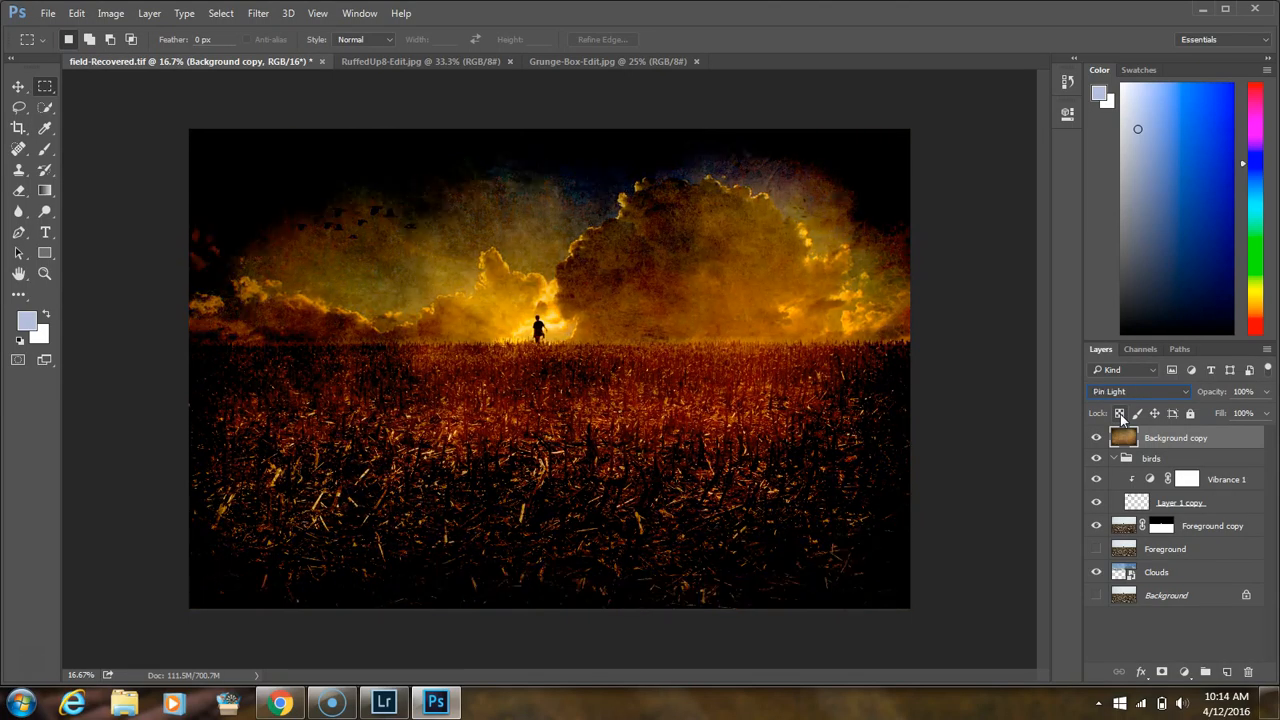
Step: Cycle the Background copy texture backwards from Pin Light through the lighten and darken blend modes, returning it to Multiply
{"action": "key", "text": "shift+minus"}
{"action": "key", "text": "shift+minus"}
{"action": "key", "text": "shift+minus"}
{"action": "key", "text": "shift+minus"}
{"action": "key", "text": "shift+minus"}
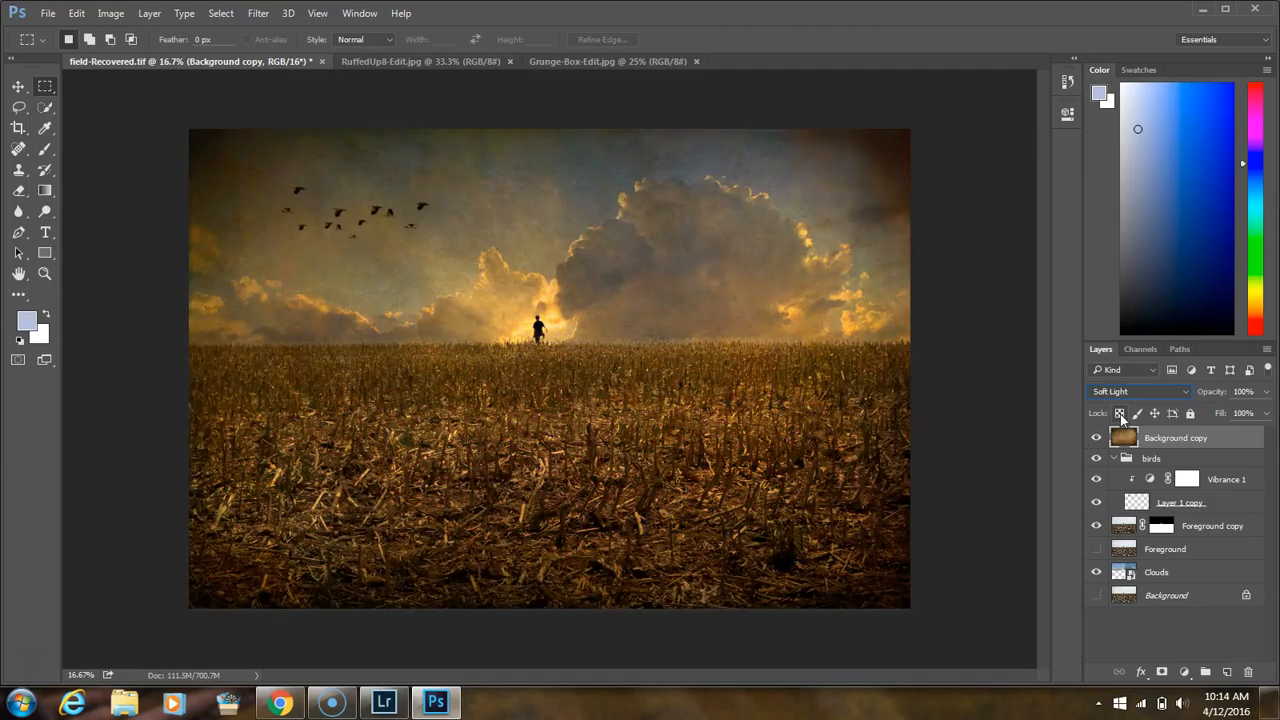
{"action": "key", "text": "shift+minus"}
{"action": "key", "text": "shift+minus"}
{"action": "key", "text": "shift+minus"}
{"action": "key", "text": "shift+minus"}
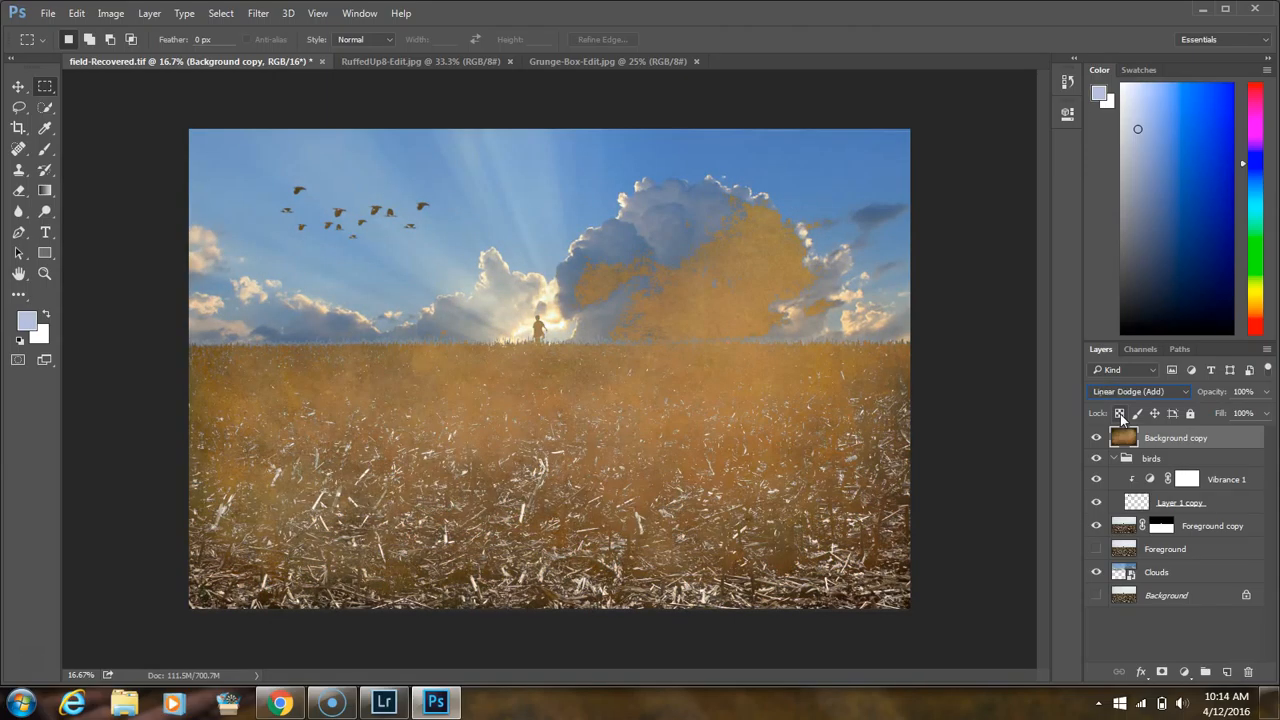
{"action": "key", "text": "shift+minus"}
{"action": "key", "text": "shift+minus"}
{"action": "key", "text": "shift+minus"}
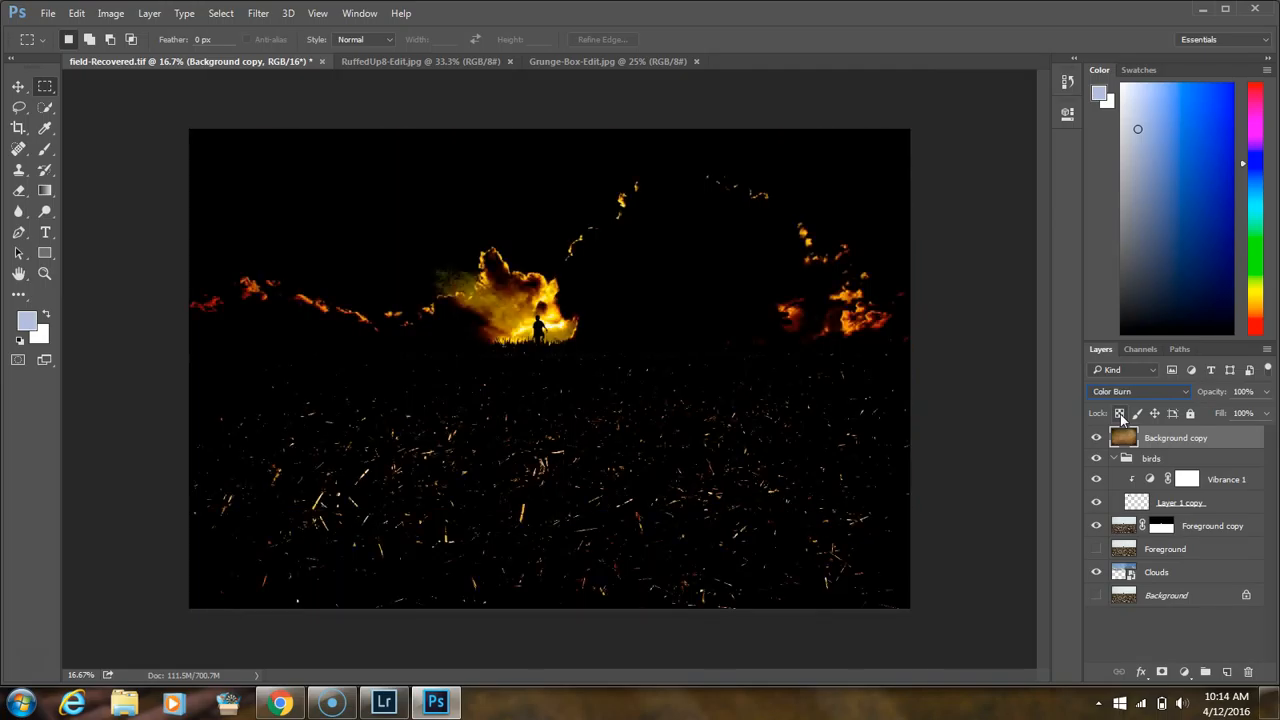
{"action": "key", "text": "shift+plus"}
{"action": "key", "text": "shift+plus"}
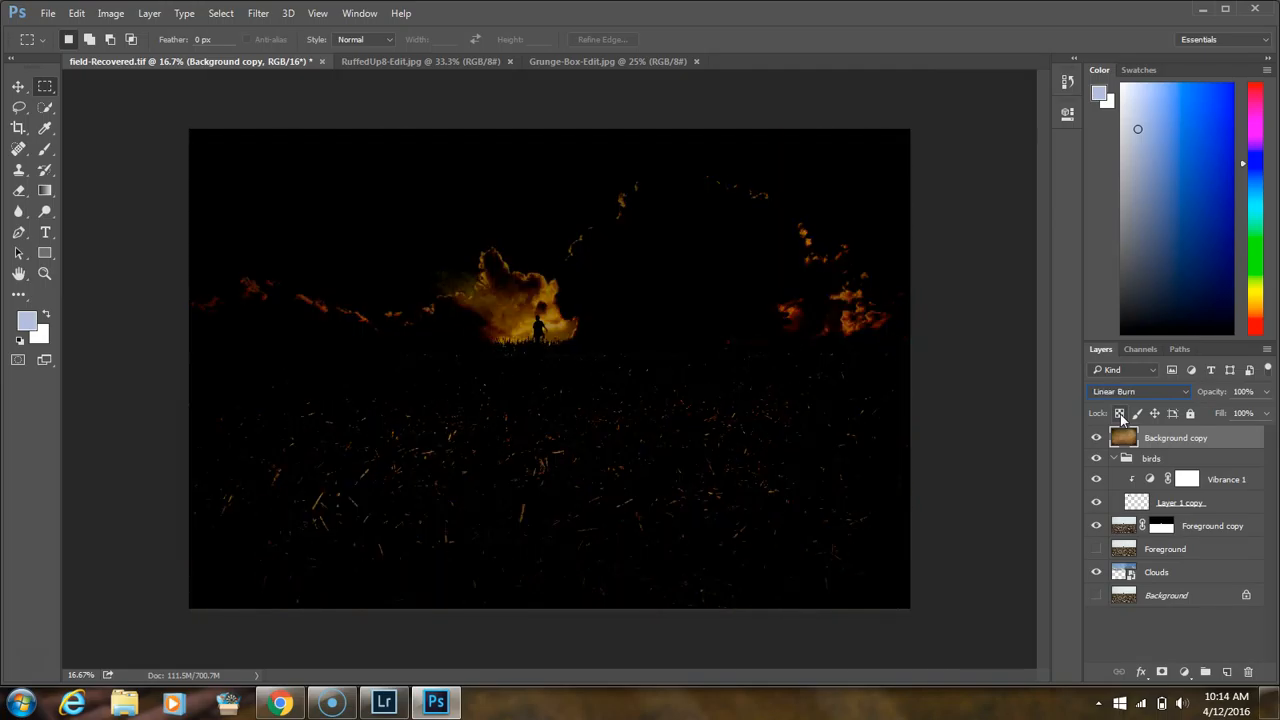
{"action": "key", "text": "shift+minus"}
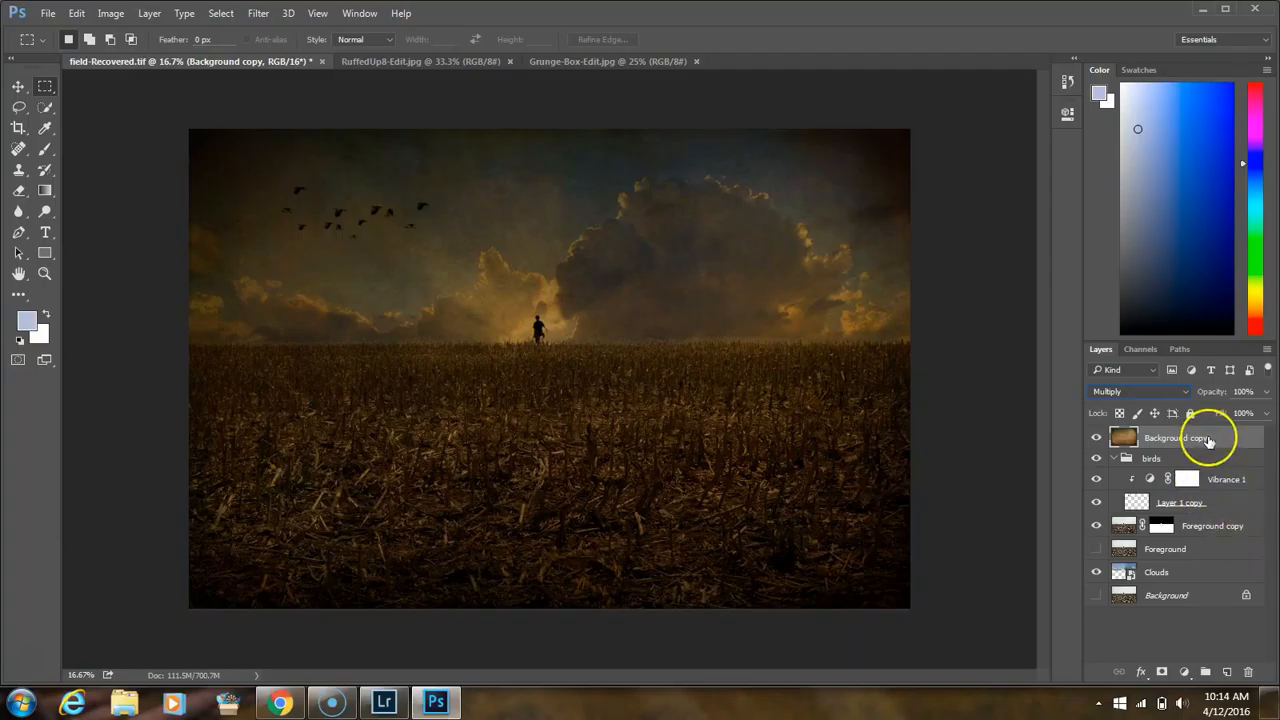
Step: Add a Hue/Saturation adjustment layer clipped to the Background copy texture and raise its saturation to +19
{"action": "left_click", "coordinate": [1182, 674]}
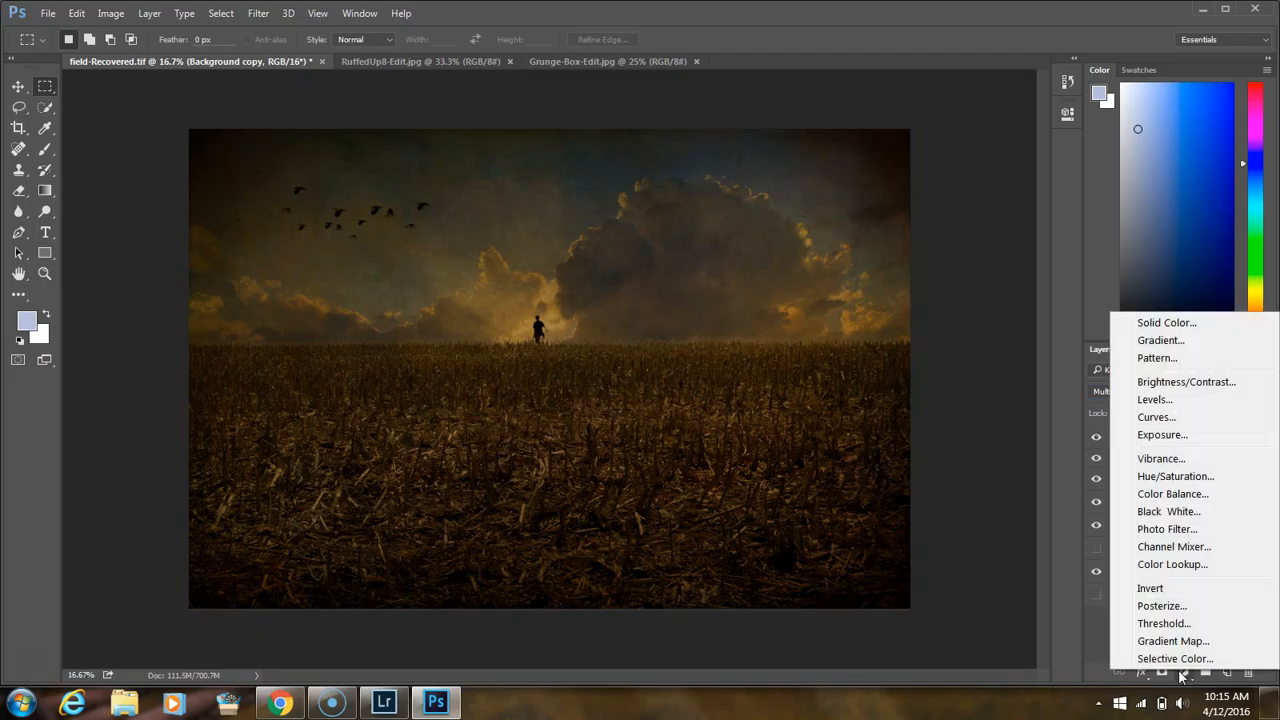
{"action": "left_click", "coordinate": [1173, 478]}
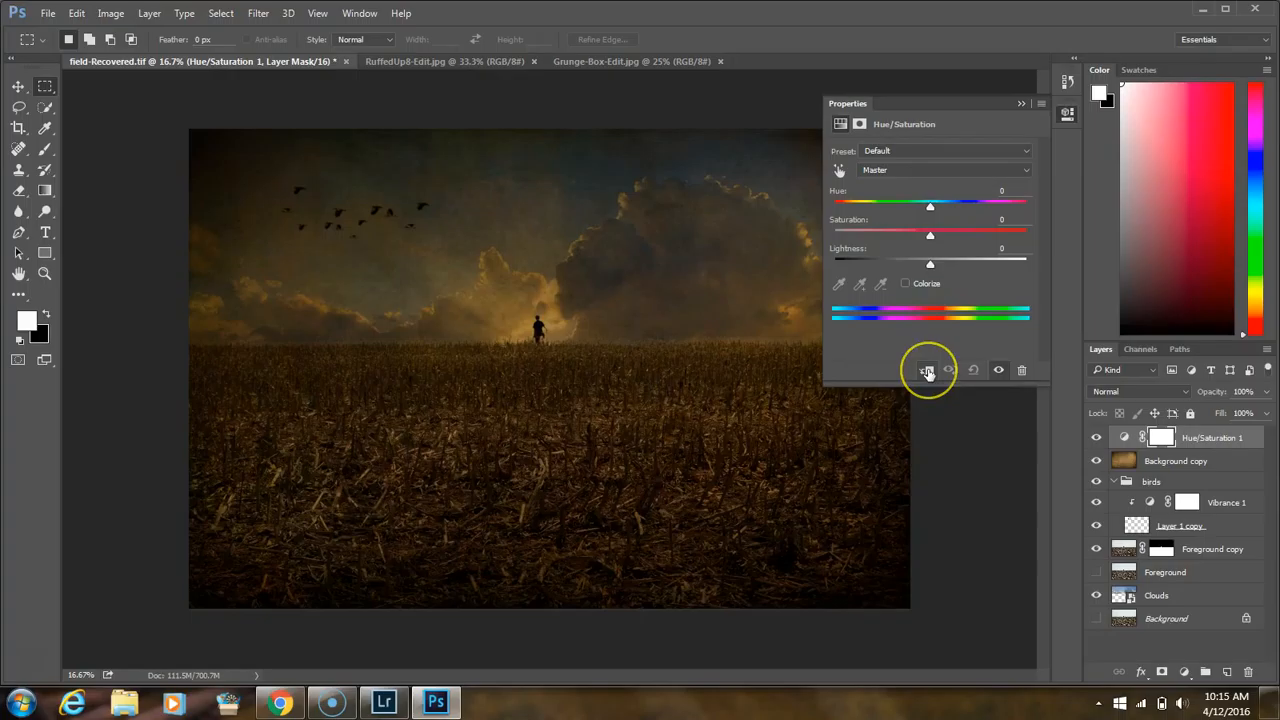
{"action": "left_click", "coordinate": [927, 371]}
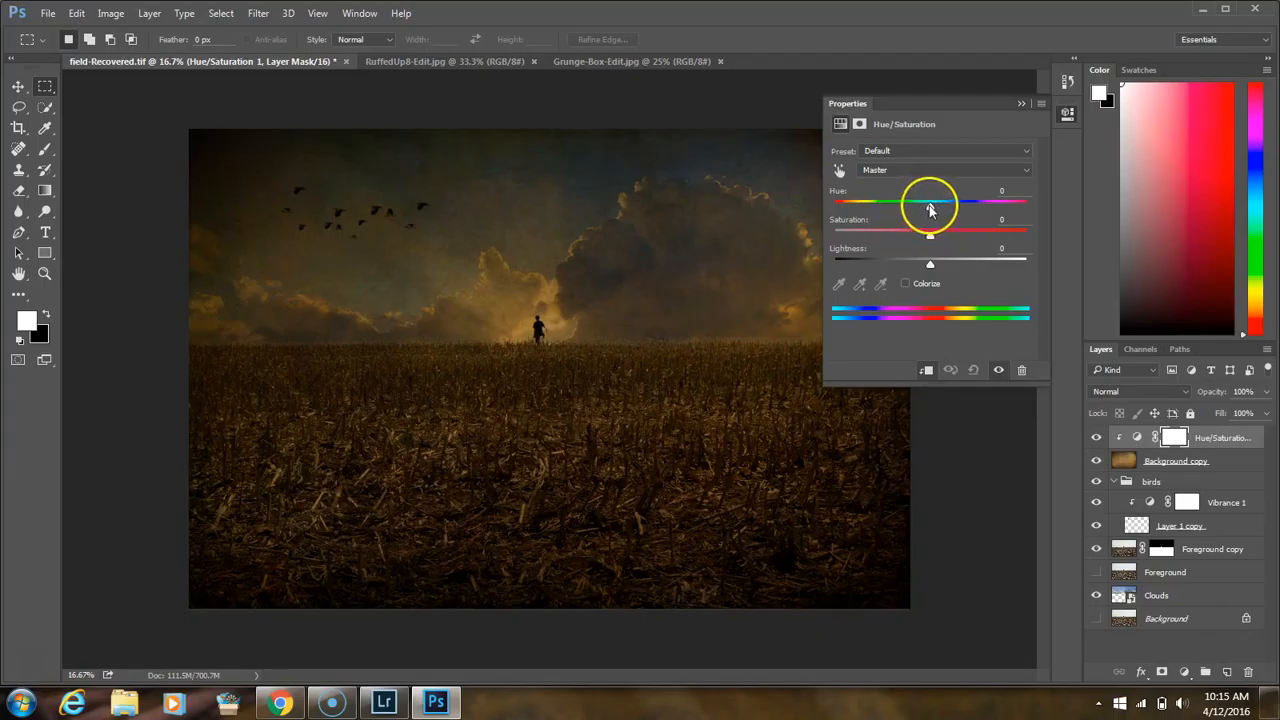
{"action": "left_click_drag", "start_coordinate": [930, 234], "coordinate": [952, 238]}
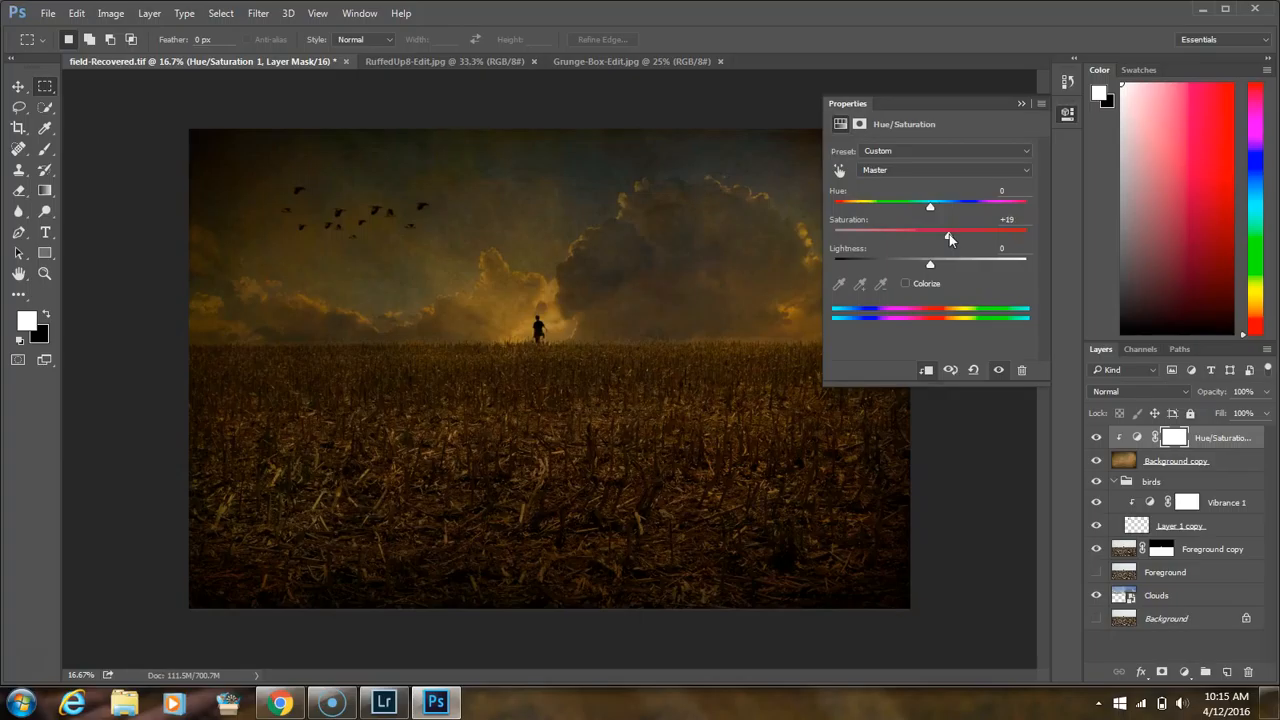
Step: Close the Hue/Saturation properties and make the Background copy texture the active layer
{"action": "left_click", "coordinate": [1021, 105]}
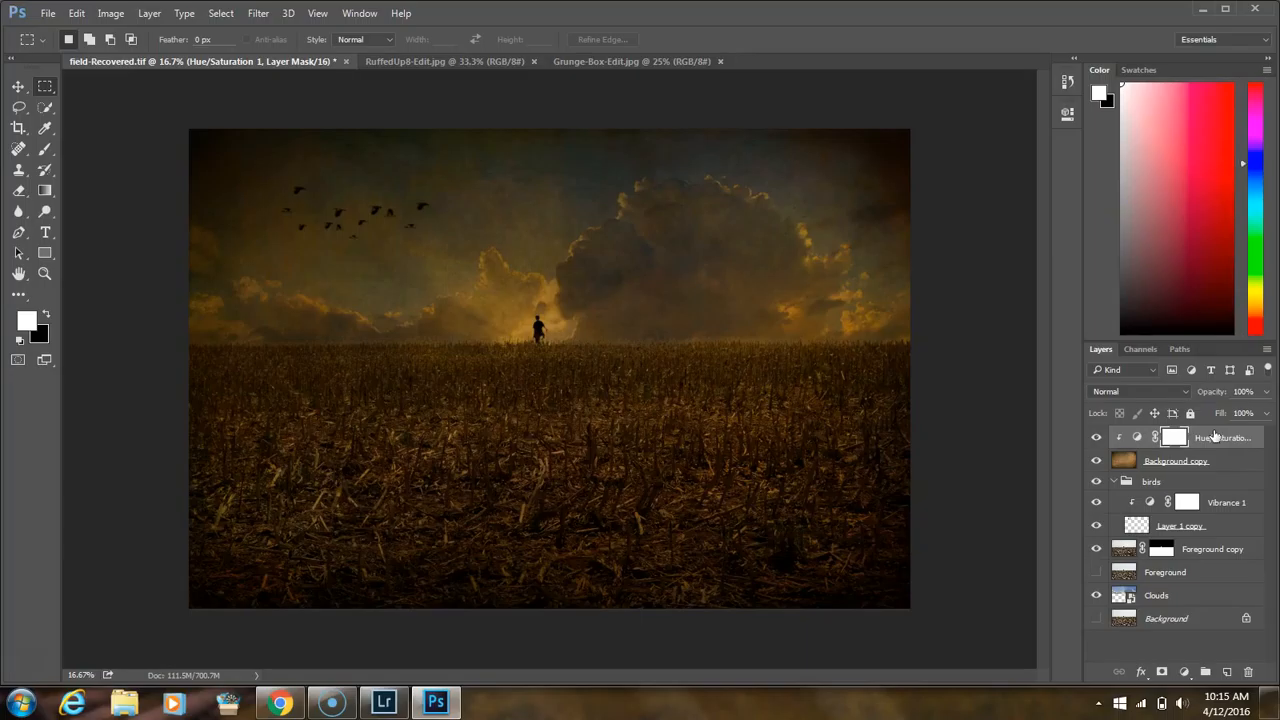
{"action": "key", "text": "ctrl+2"}
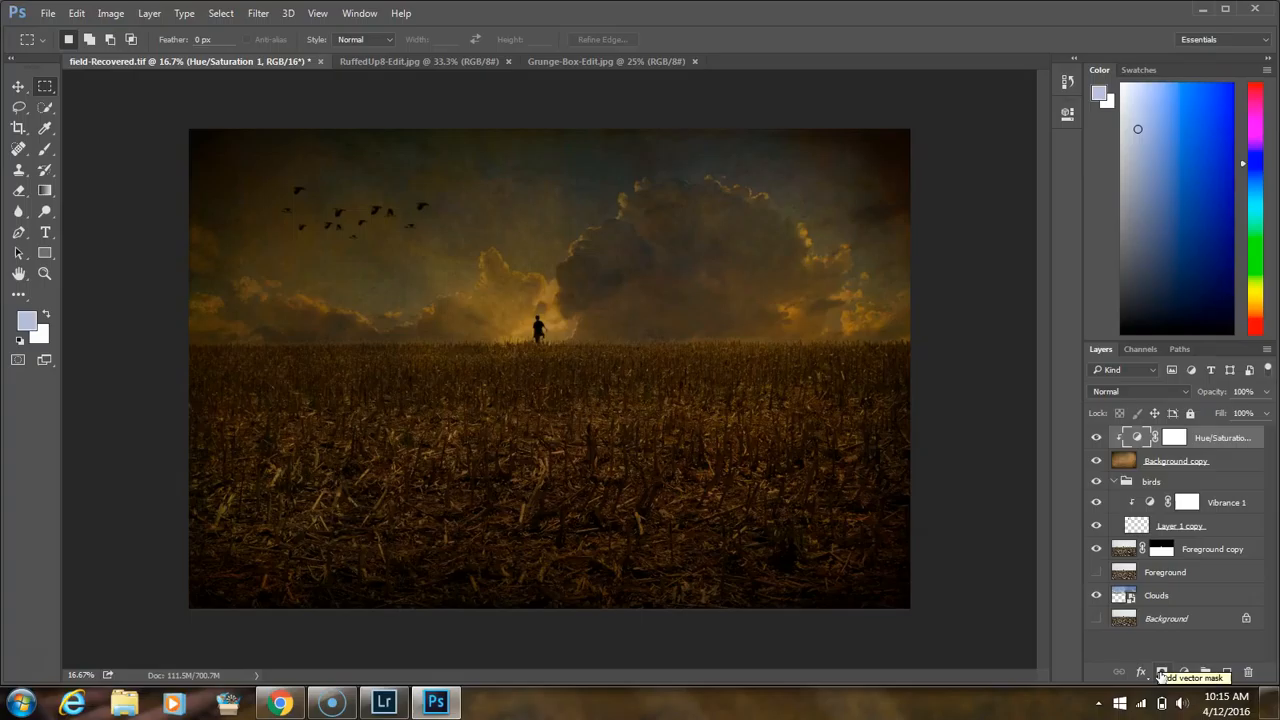
{"action": "left_click", "coordinate": [1225, 462]}
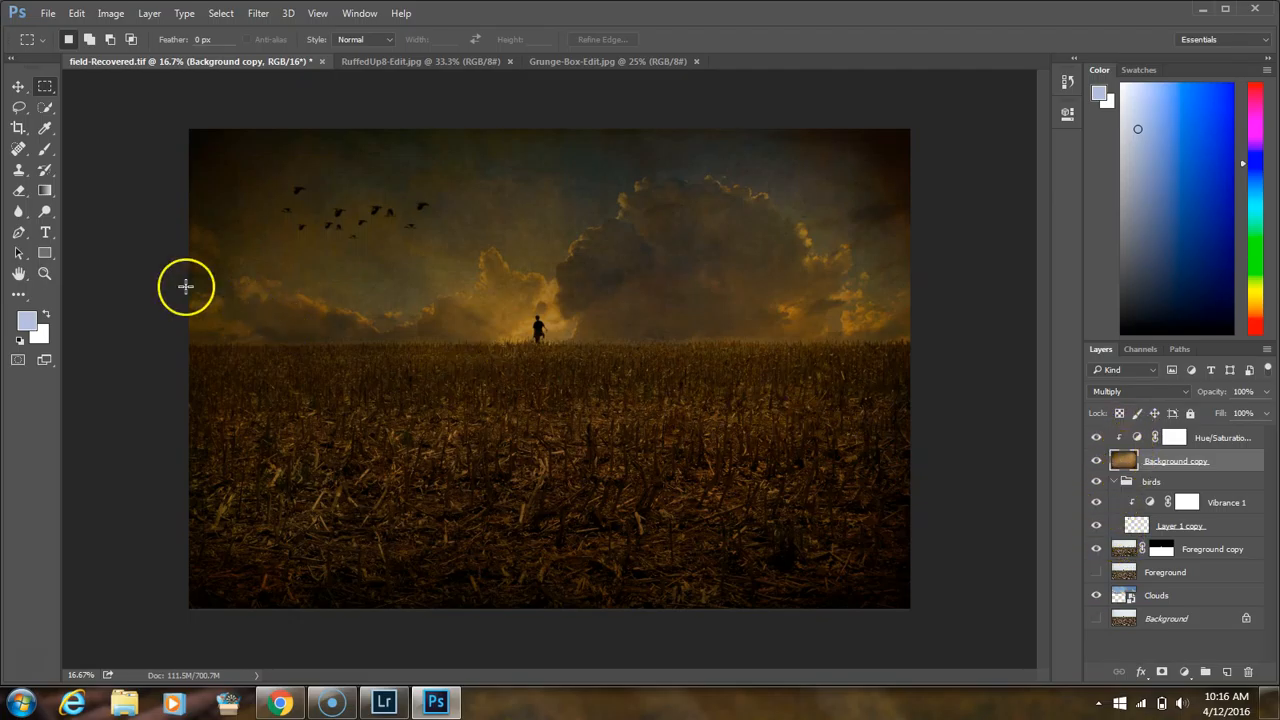
Step: Try painting white with the Brush directly on the Background copy texture around the figure, and undo the painting
{"action": "left_click", "coordinate": [43, 152]}
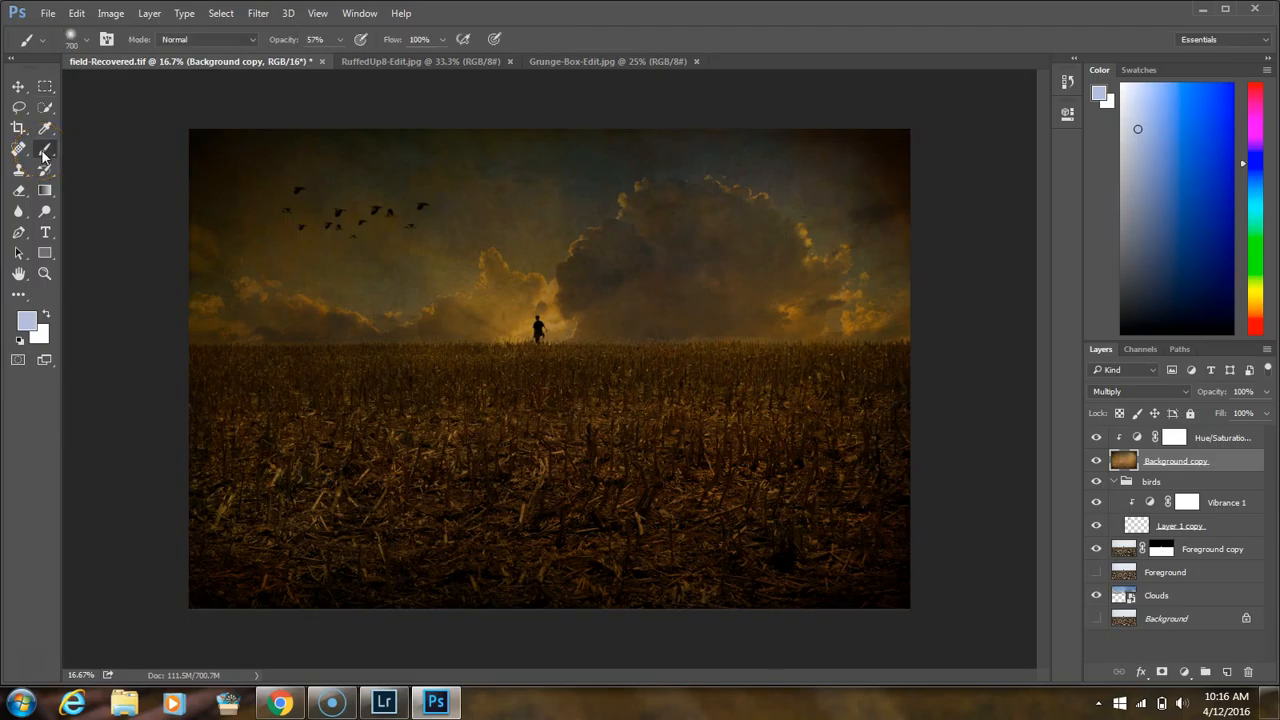
{"action": "left_click", "coordinate": [20, 341]}
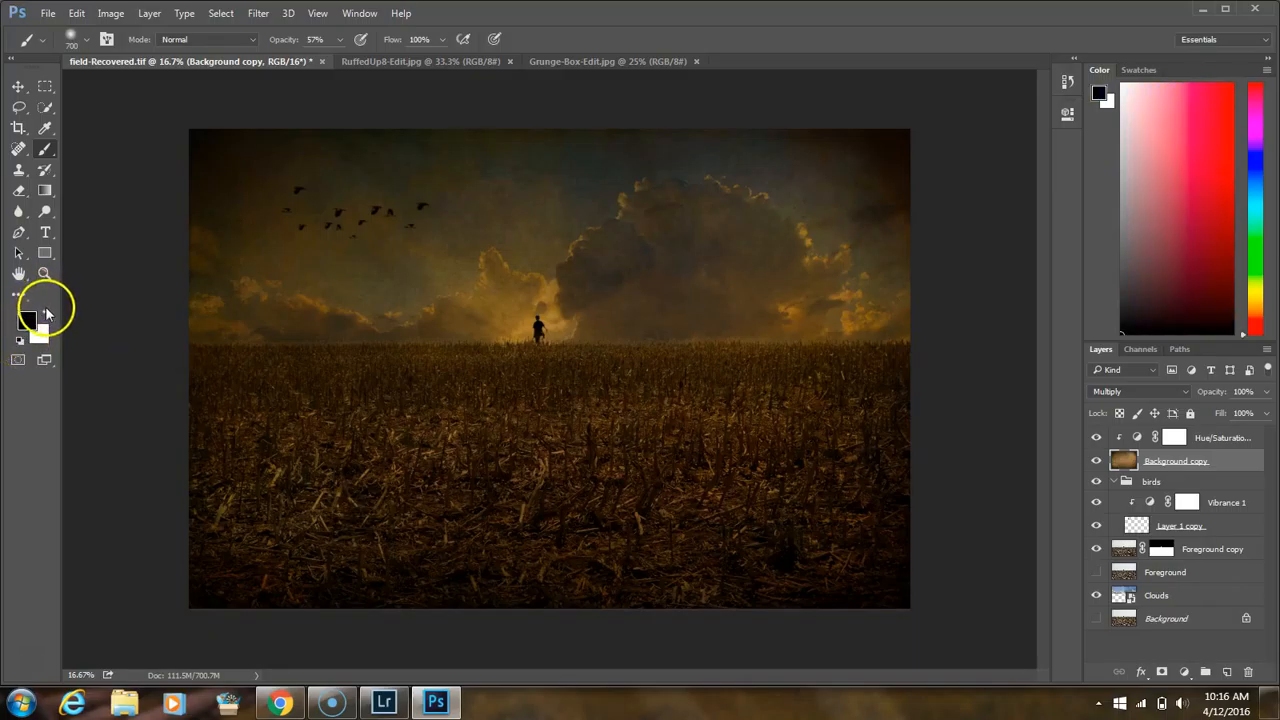
{"action": "left_click", "coordinate": [46, 314]}
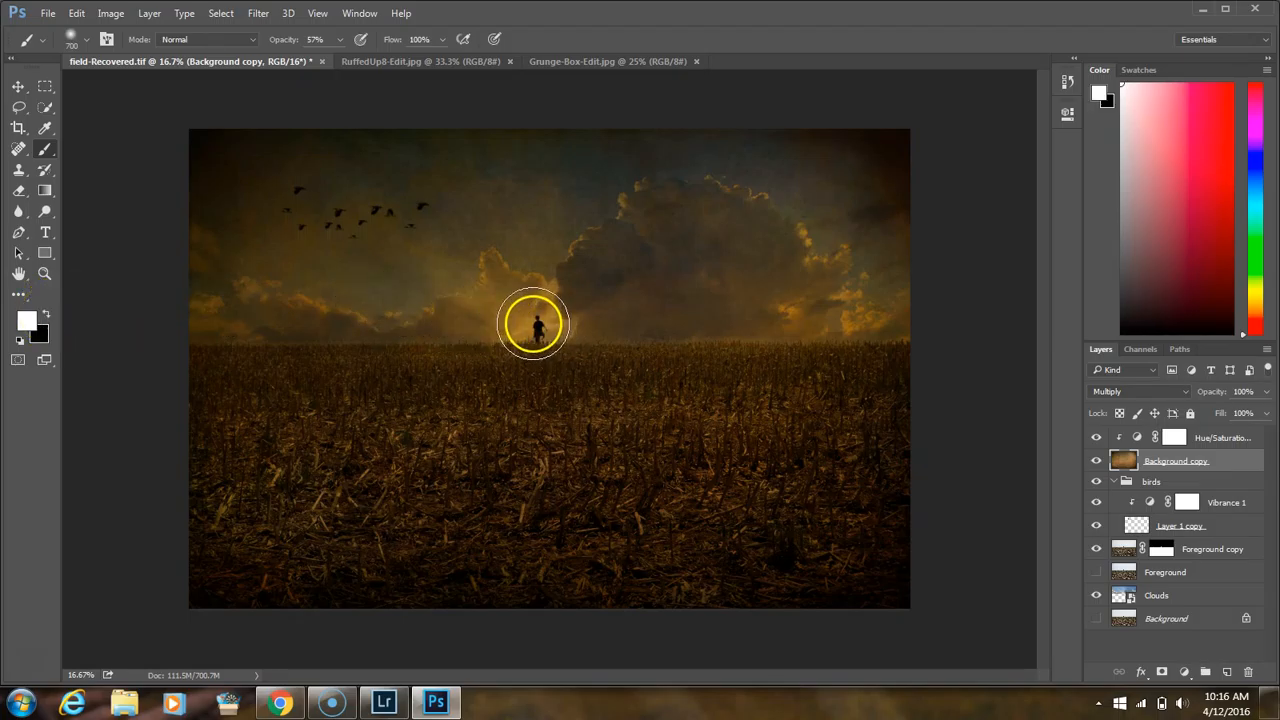
{"action": "mouse_move", "coordinate": [571, 308]}
{"action": "left_mouse_down"}
{"action": "mouse_move", "coordinate": [566, 326]}
{"action": "mouse_move", "coordinate": [531, 326]}
{"action": "left_mouse_up"}
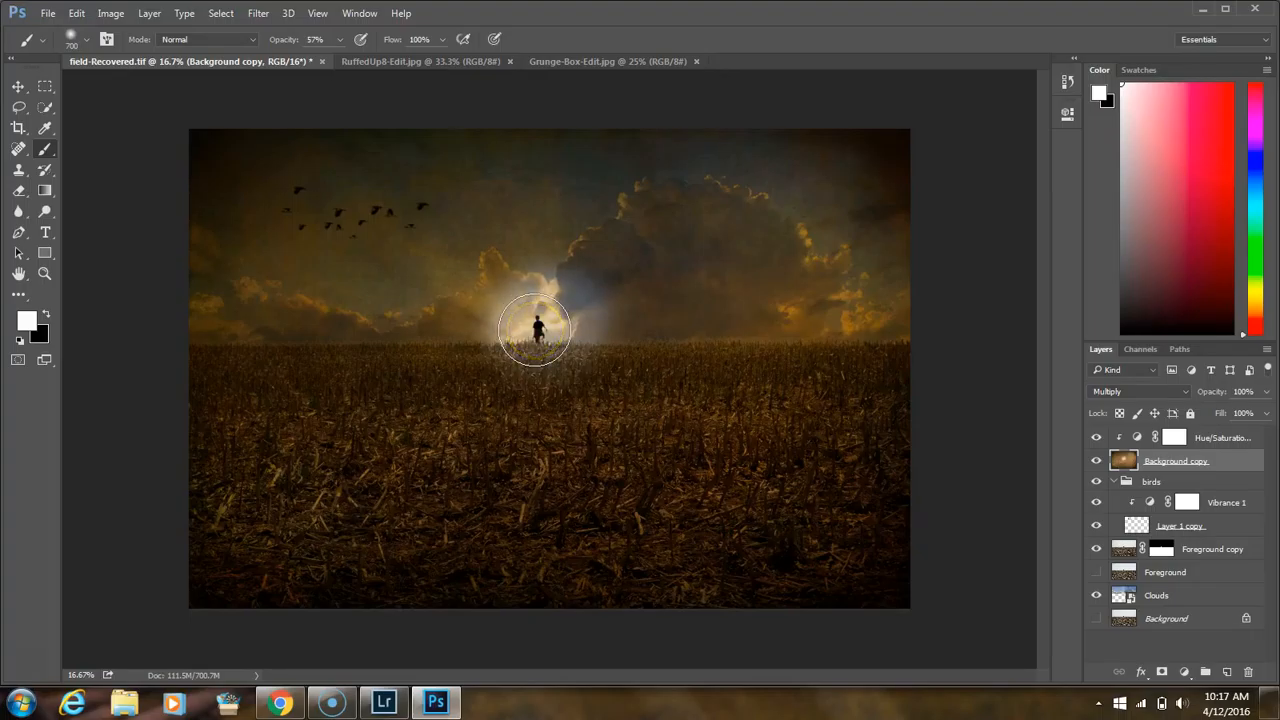
{"action": "left_click", "coordinate": [731, 286]}
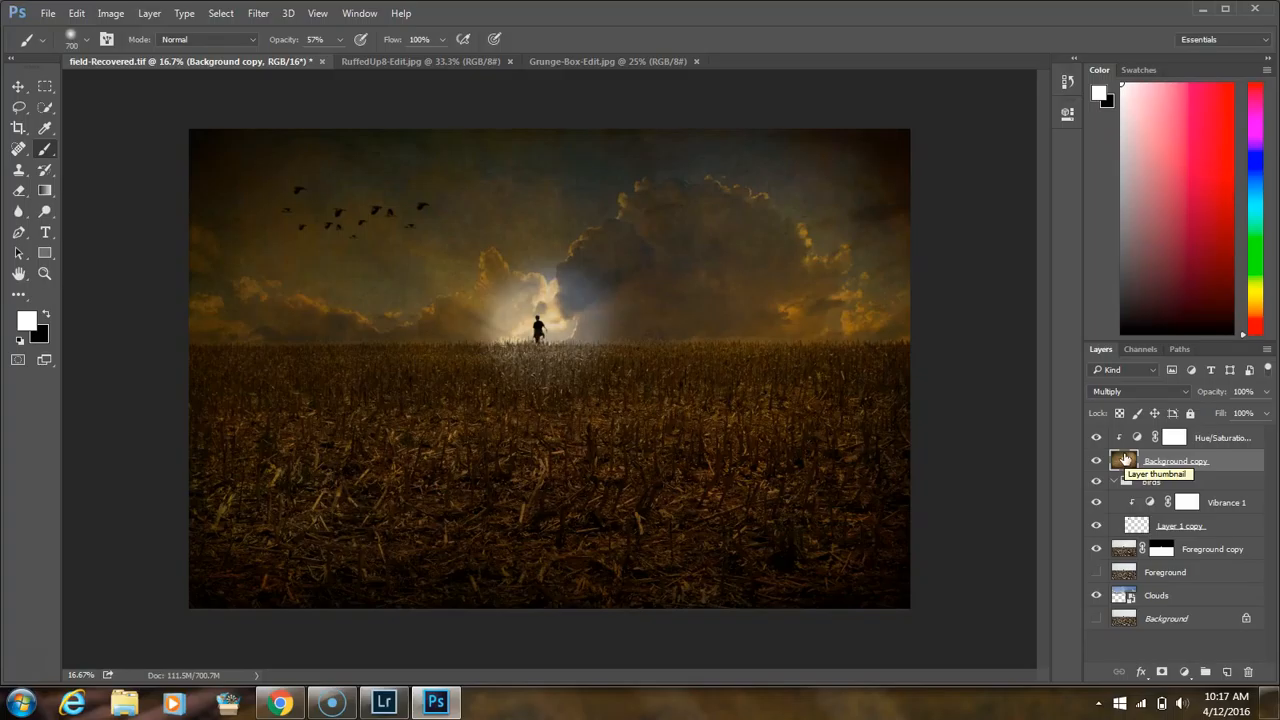
{"action": "key", "text": "ctrl+z"}
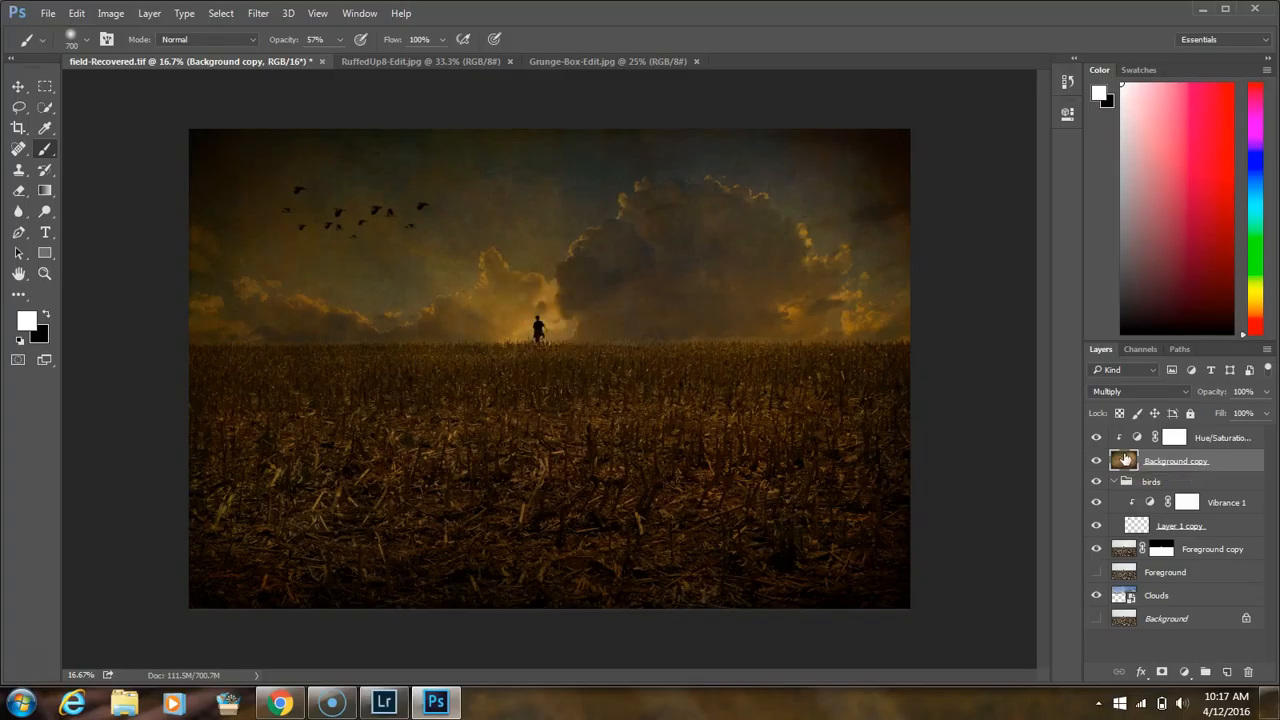
Step: Add a layer mask to the Background copy texture and set the foreground color to black for painting on it
{"action": "left_click", "coordinate": [1162, 673]}
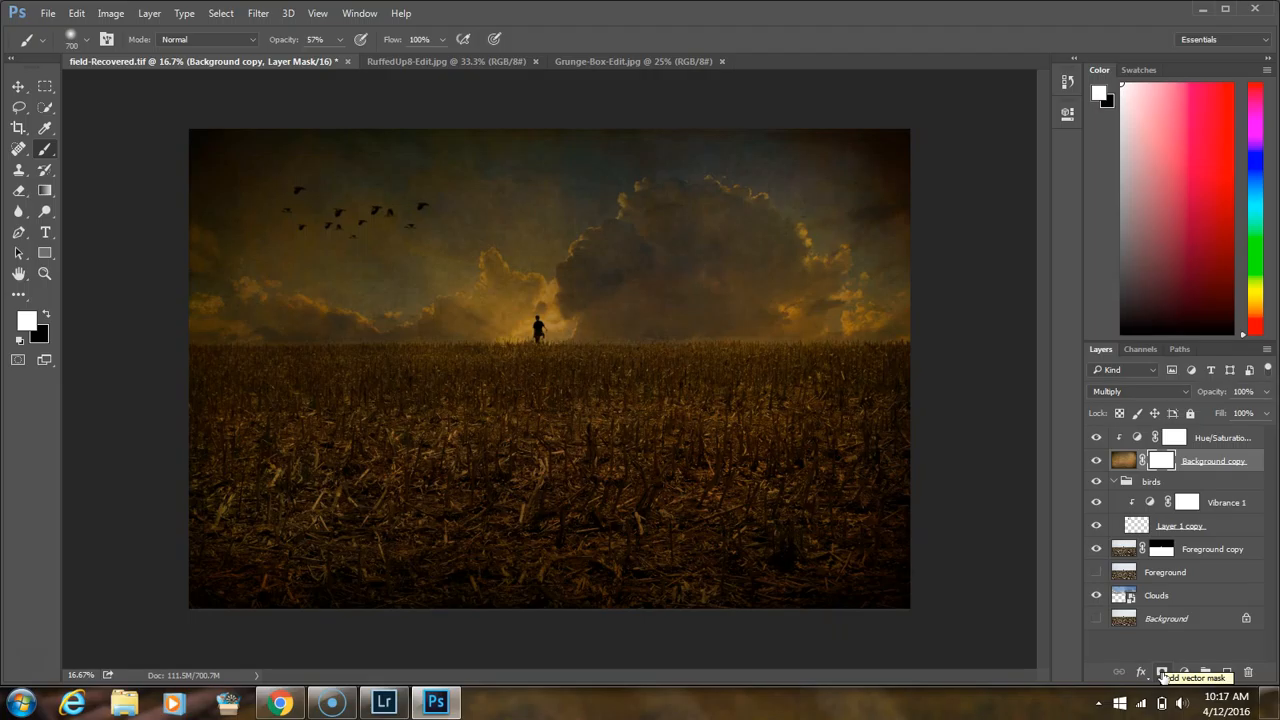
{"action": "left_click", "coordinate": [1165, 458]}
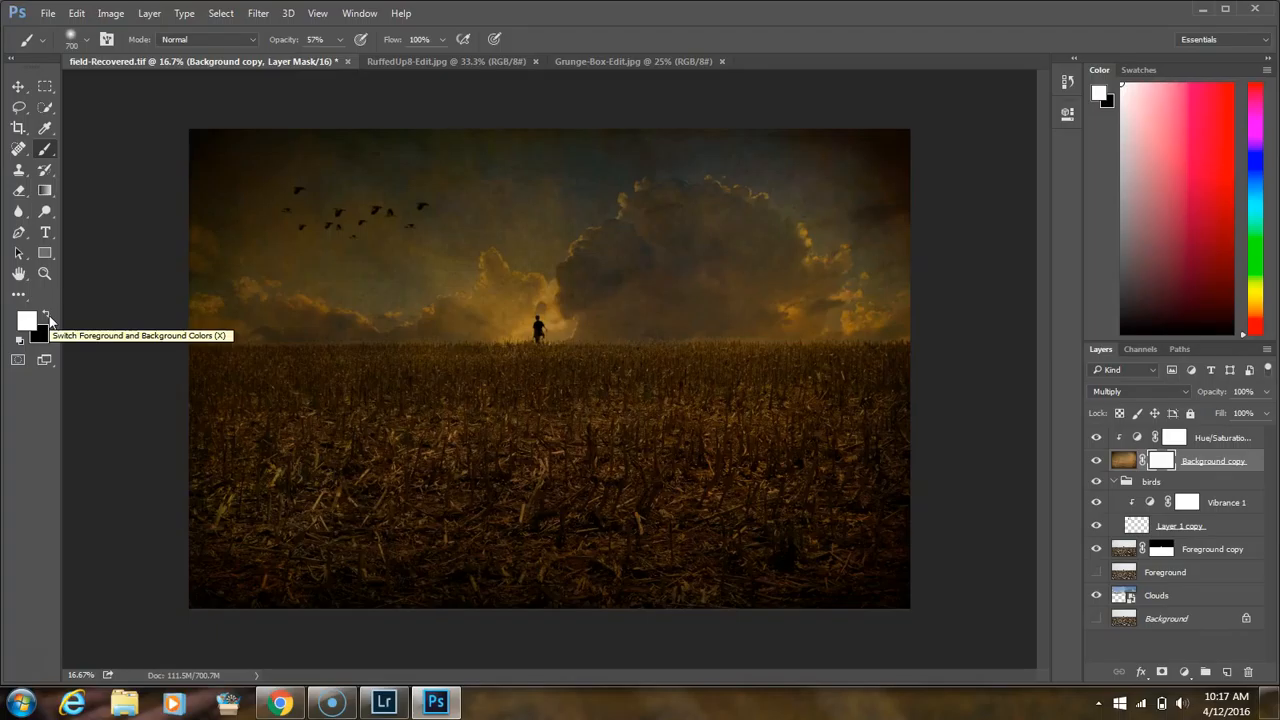
{"action": "left_click", "coordinate": [47, 316]}
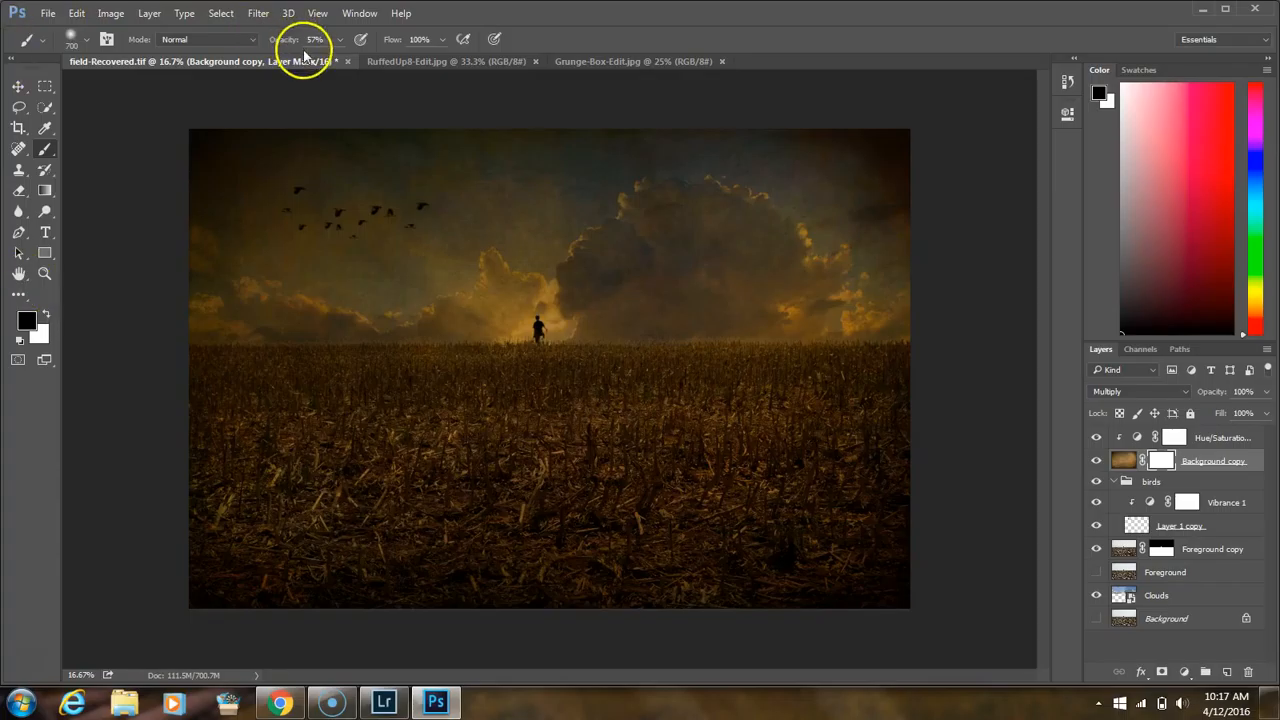
Step: Paint black on the texture's mask around the figure with a size 500 brush at 35% opacity
{"action": "mouse_move", "coordinate": [283, 43]}
{"action": "left_mouse_down"}
{"action": "mouse_move", "coordinate": [266, 40]}
{"action": "mouse_move", "coordinate": [272, 50]}
{"action": "left_mouse_up"}
{"action": "mouse_move", "coordinate": [510, 314]}
{"action": "left_mouse_down"}
{"action": "mouse_move", "coordinate": [517, 300]}
{"action": "mouse_move", "coordinate": [511, 311]}
{"action": "left_mouse_up"}
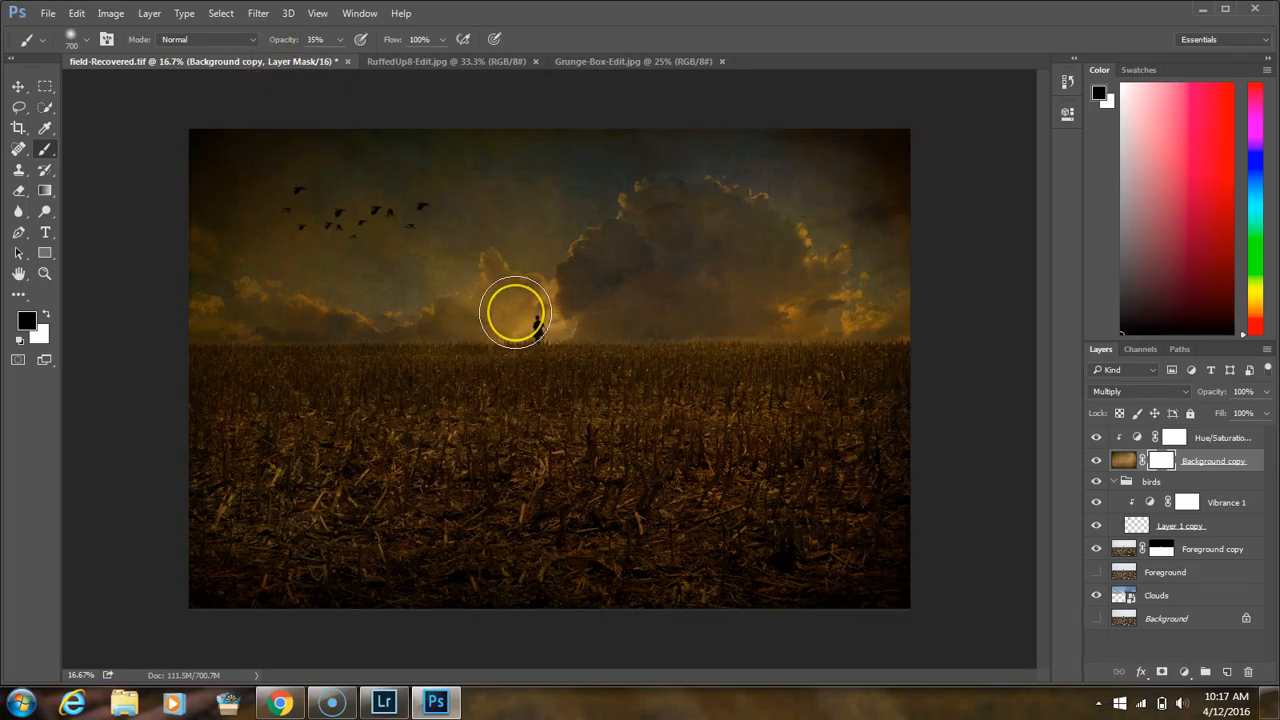
{"action": "key", "text": "bracketleft"}
{"action": "key", "text": "bracketleft"}
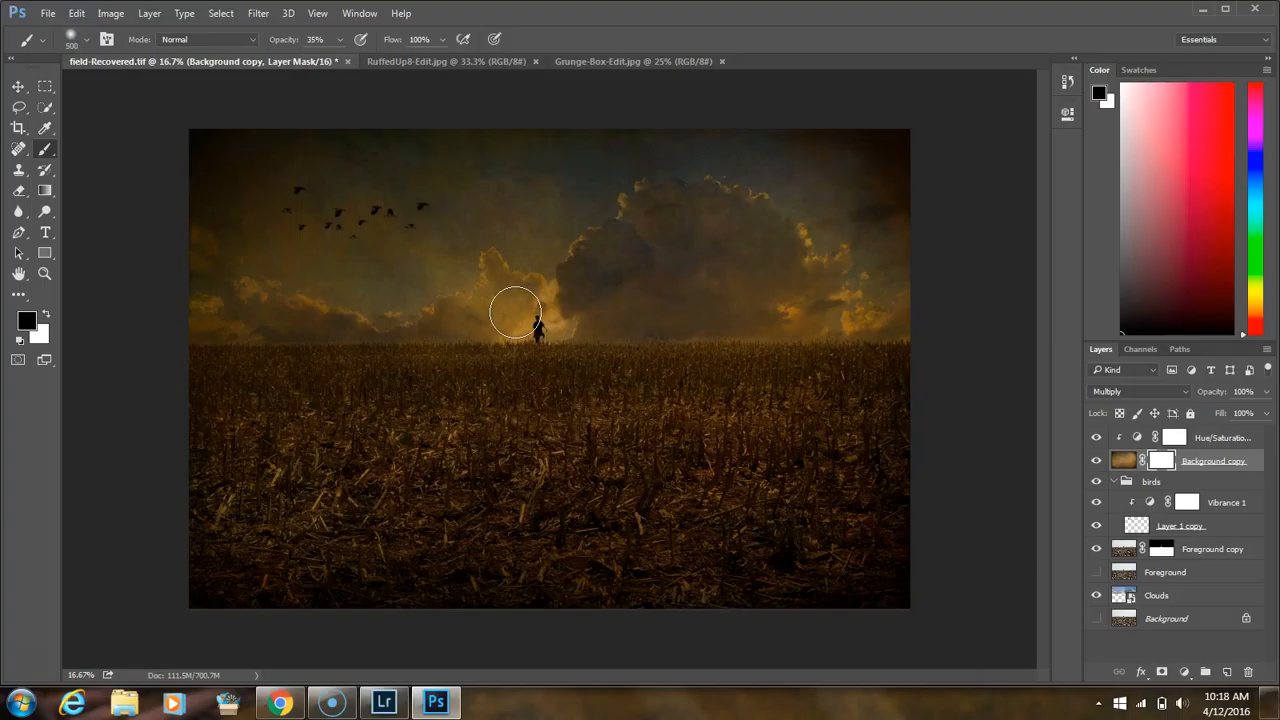
{"action": "mouse_move", "coordinate": [511, 317]}
{"action": "left_mouse_down"}
{"action": "mouse_move", "coordinate": [506, 329]}
{"action": "mouse_move", "coordinate": [543, 309]}
{"action": "mouse_move", "coordinate": [563, 326]}
{"action": "left_mouse_up"}
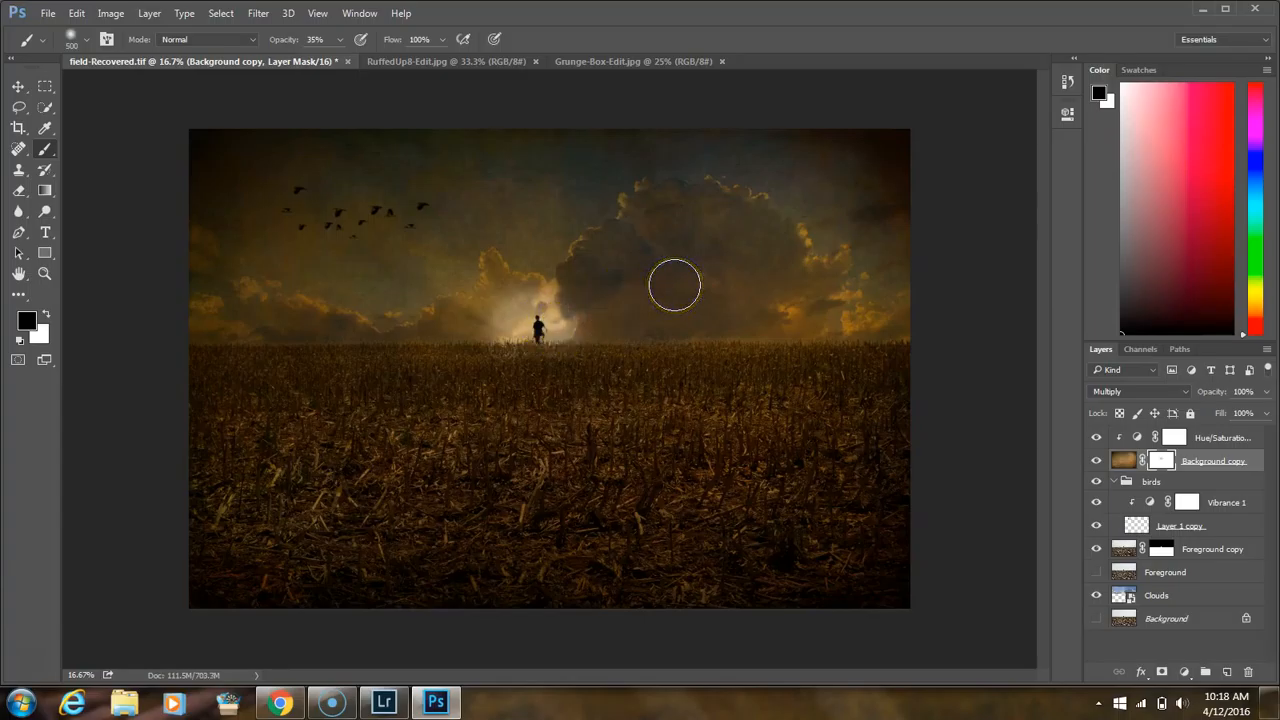
Step: Undo the last mask stroke and repaint around the figure with the brush opacity set to 27%
{"action": "key", "text": "ctrl+z"}
{"action": "mouse_move", "coordinate": [580, 288]}
{"action": "left_mouse_down"}
{"action": "mouse_move", "coordinate": [494, 280]}
{"action": "mouse_move", "coordinate": [313, 80]}
{"action": "left_mouse_up"}
{"action": "mouse_move", "coordinate": [291, 38]}
{"action": "left_mouse_down"}
{"action": "mouse_move", "coordinate": [257, 43]}
{"action": "mouse_move", "coordinate": [286, 41]}
{"action": "left_mouse_up"}
{"action": "mouse_move", "coordinate": [520, 330]}
{"action": "left_mouse_down"}
{"action": "mouse_move", "coordinate": [509, 331]}
{"action": "mouse_move", "coordinate": [525, 318]}
{"action": "mouse_move", "coordinate": [563, 326]}
{"action": "mouse_move", "coordinate": [651, 267]}
{"action": "left_mouse_up"}
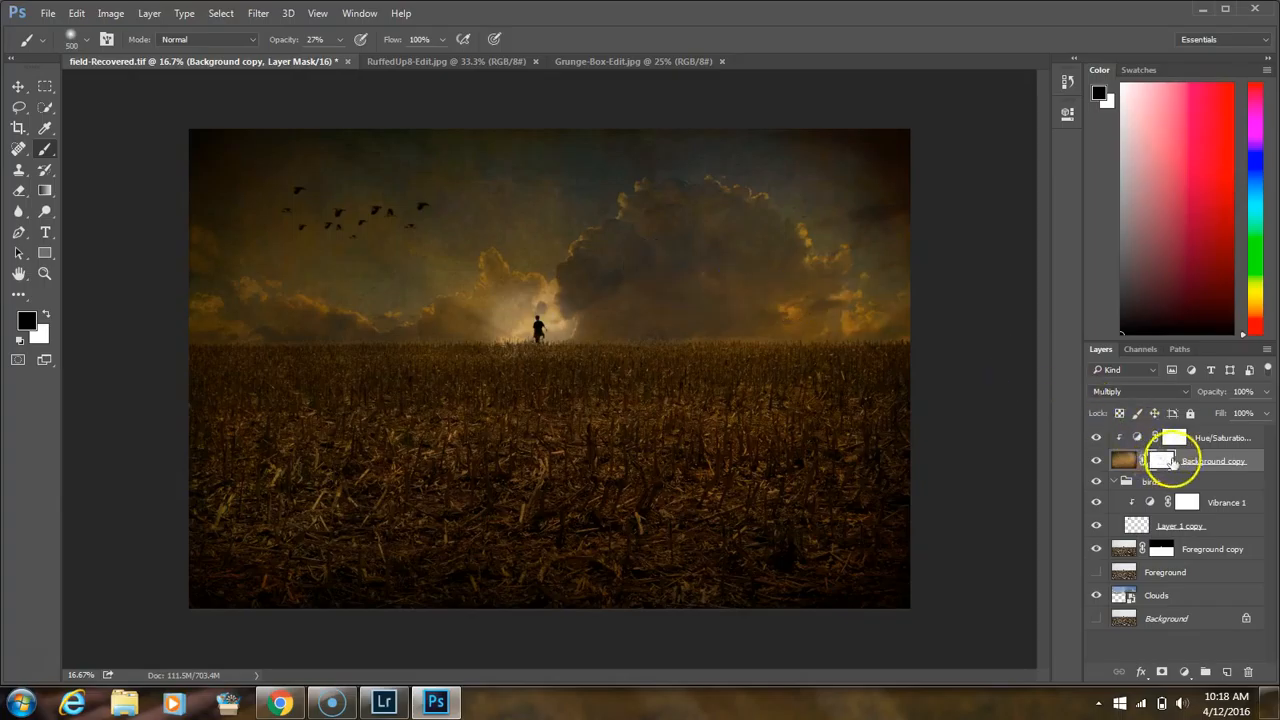
Step: Disable the layer mask on the Background copy texture to view the image without it
{"action": "left_click", "coordinate": [1164, 459]}
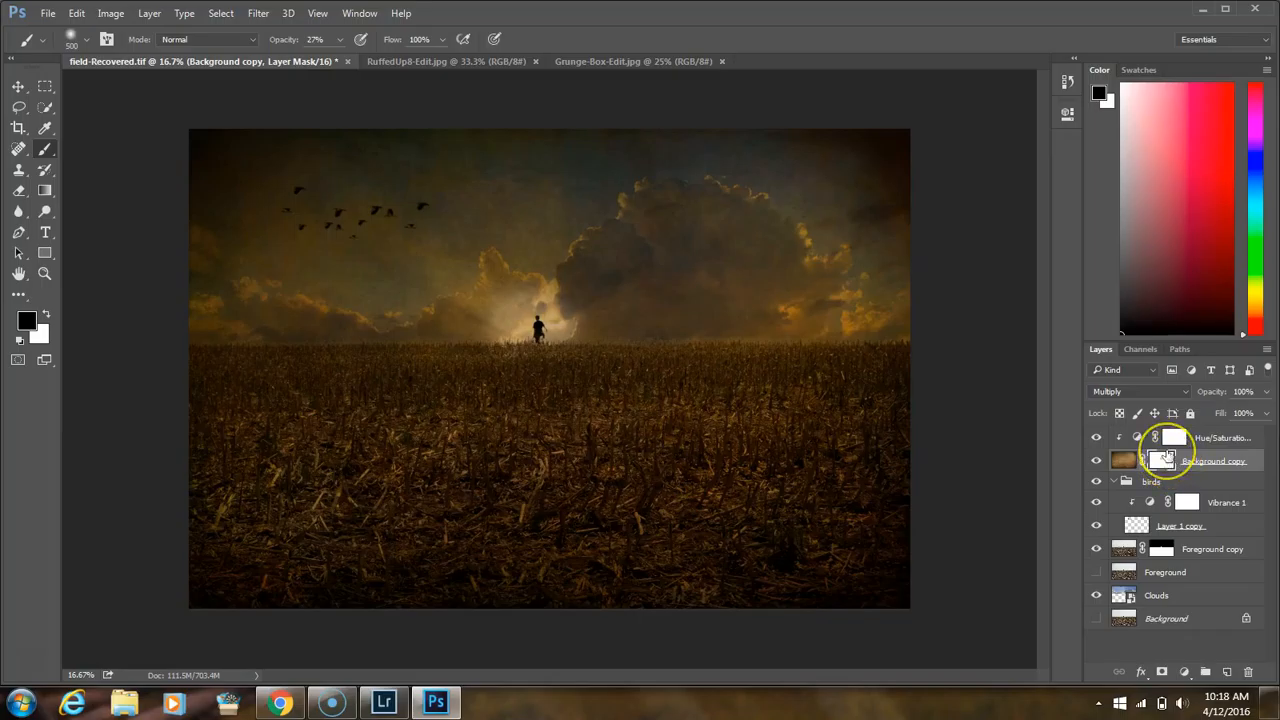
{"action": "right_click", "coordinate": [1168, 458]}
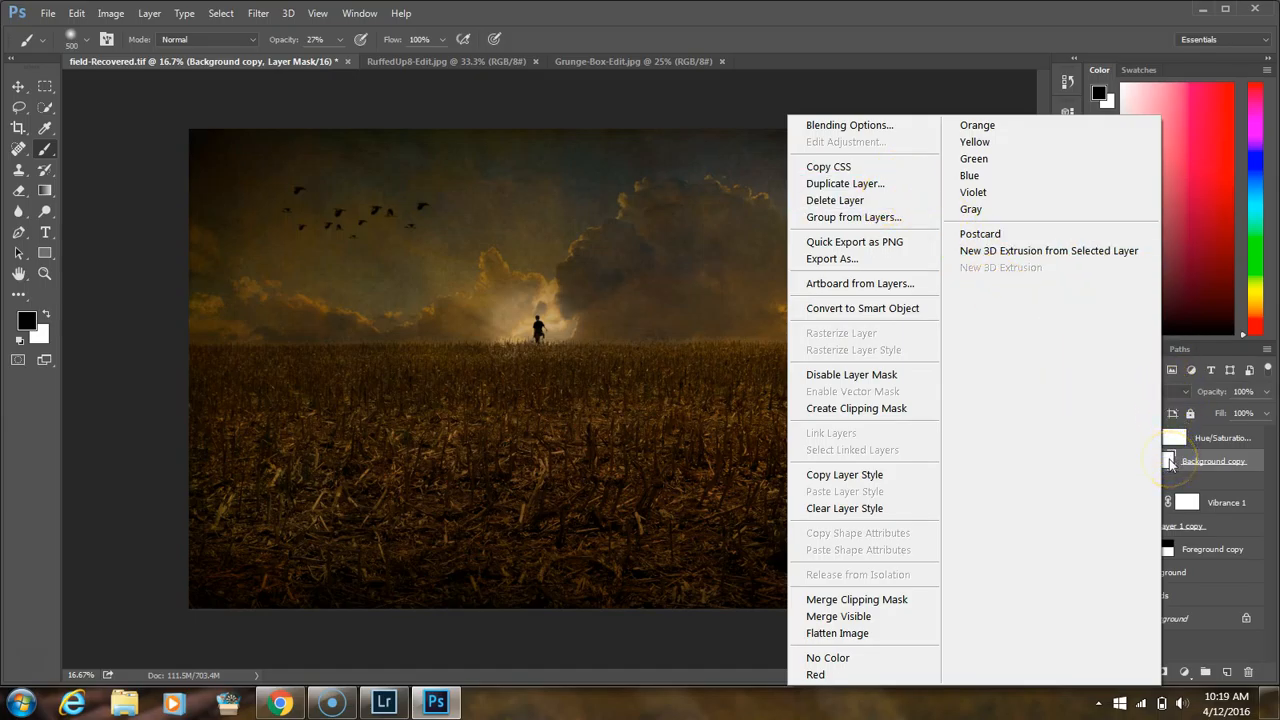
{"action": "right_click", "coordinate": [1168, 461]}
{"action": "right_click", "coordinate": [1165, 461]}
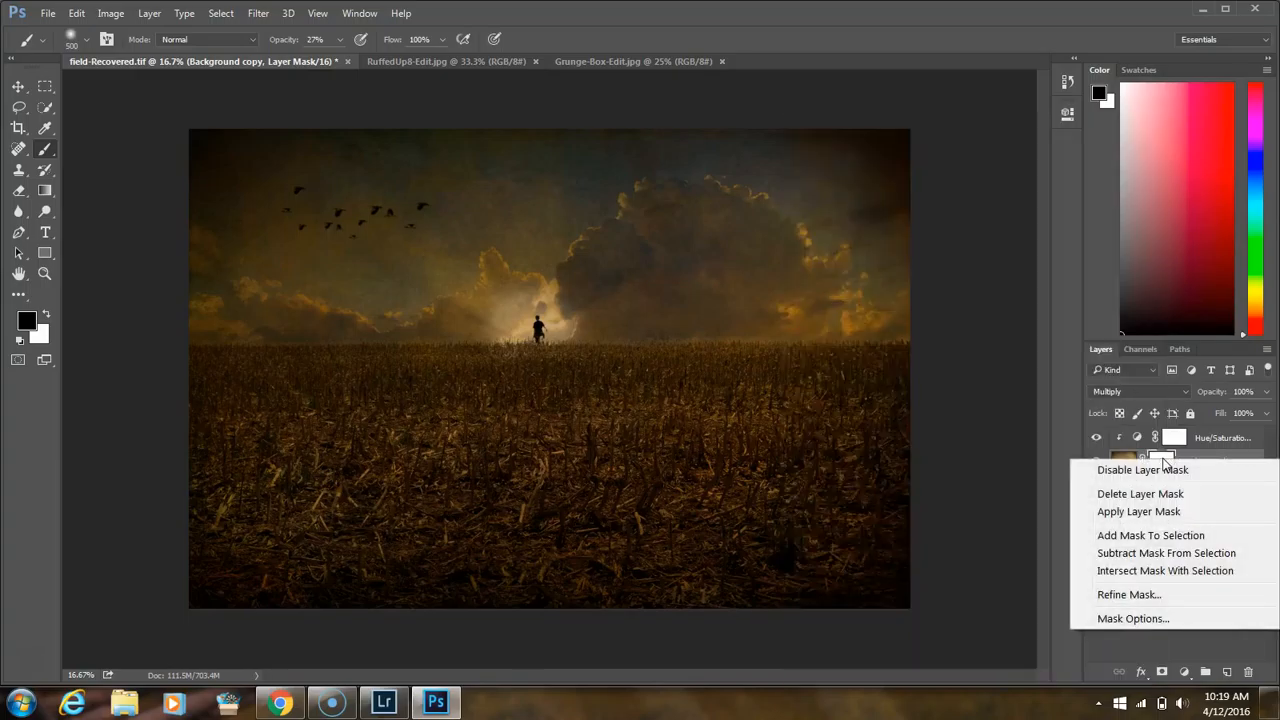
{"action": "left_click", "coordinate": [1160, 470]}
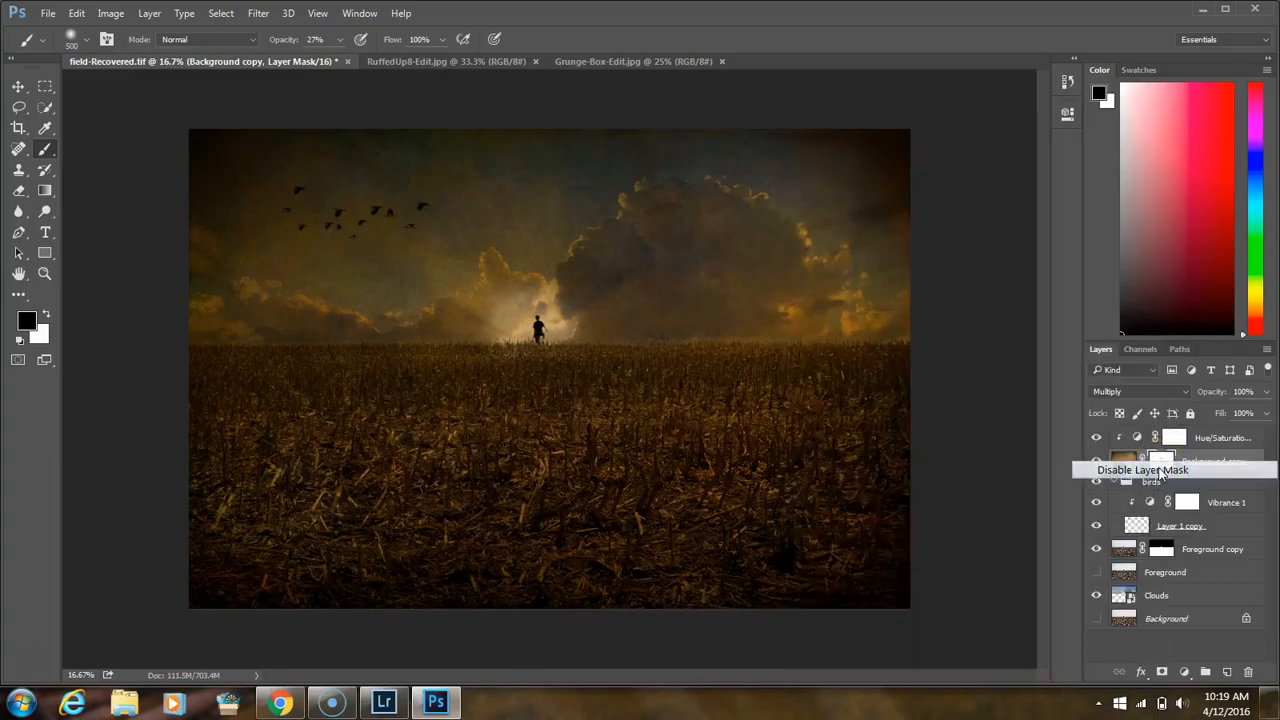
Step: Toggle the Background copy texture's layer mask on and off once more, and delete the mask
{"action": "left_click", "coordinate": [1160, 466], "text": "shift"}
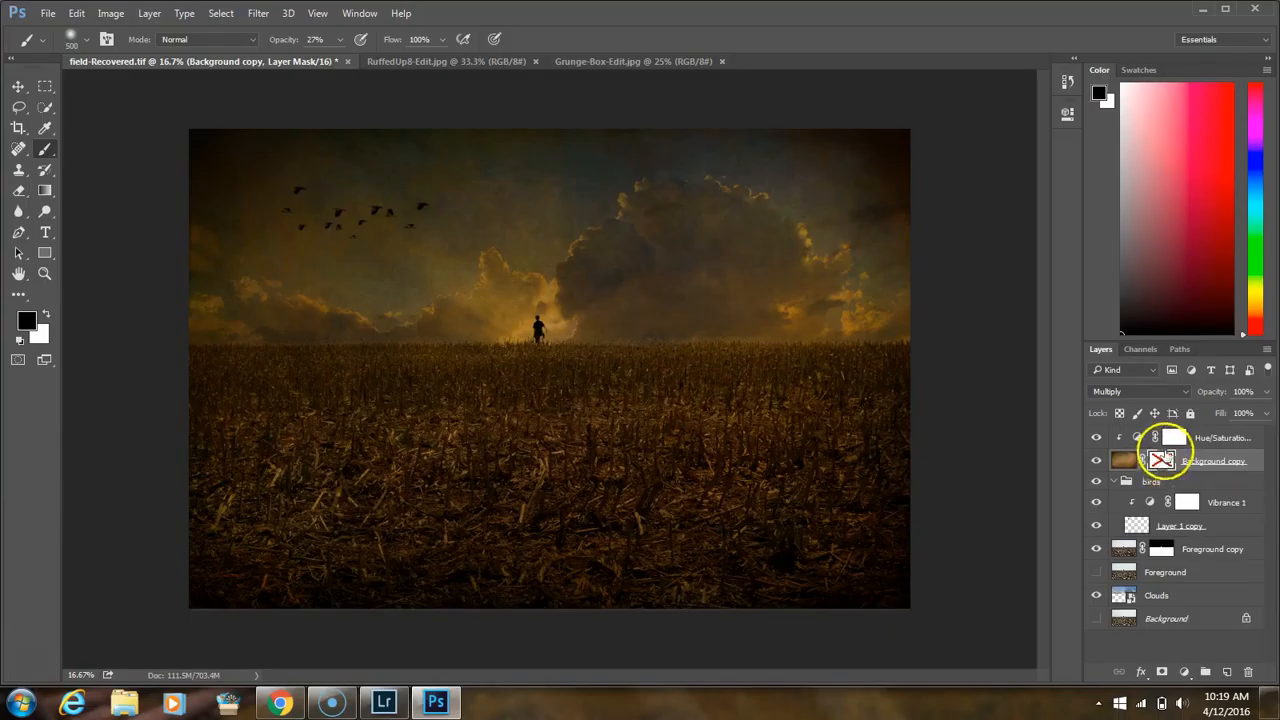
{"action": "left_click", "coordinate": [1158, 464], "text": "shift"}
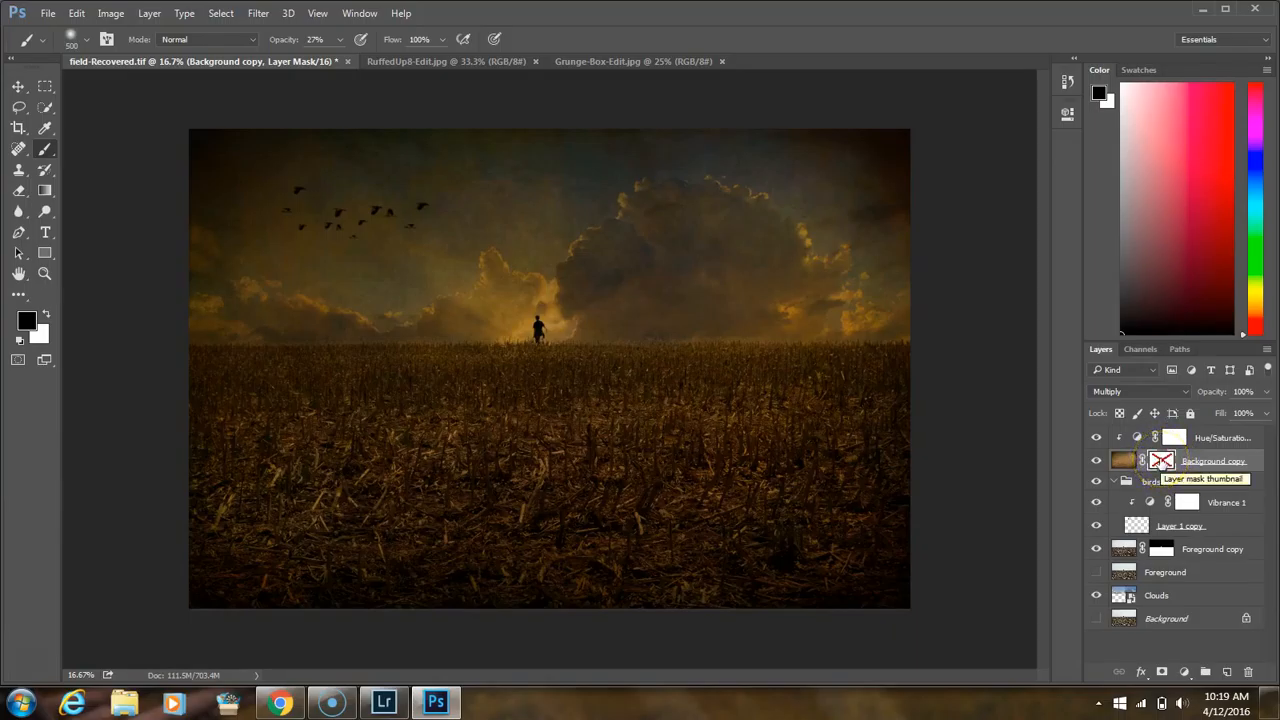
{"action": "right_click", "coordinate": [1160, 462]}
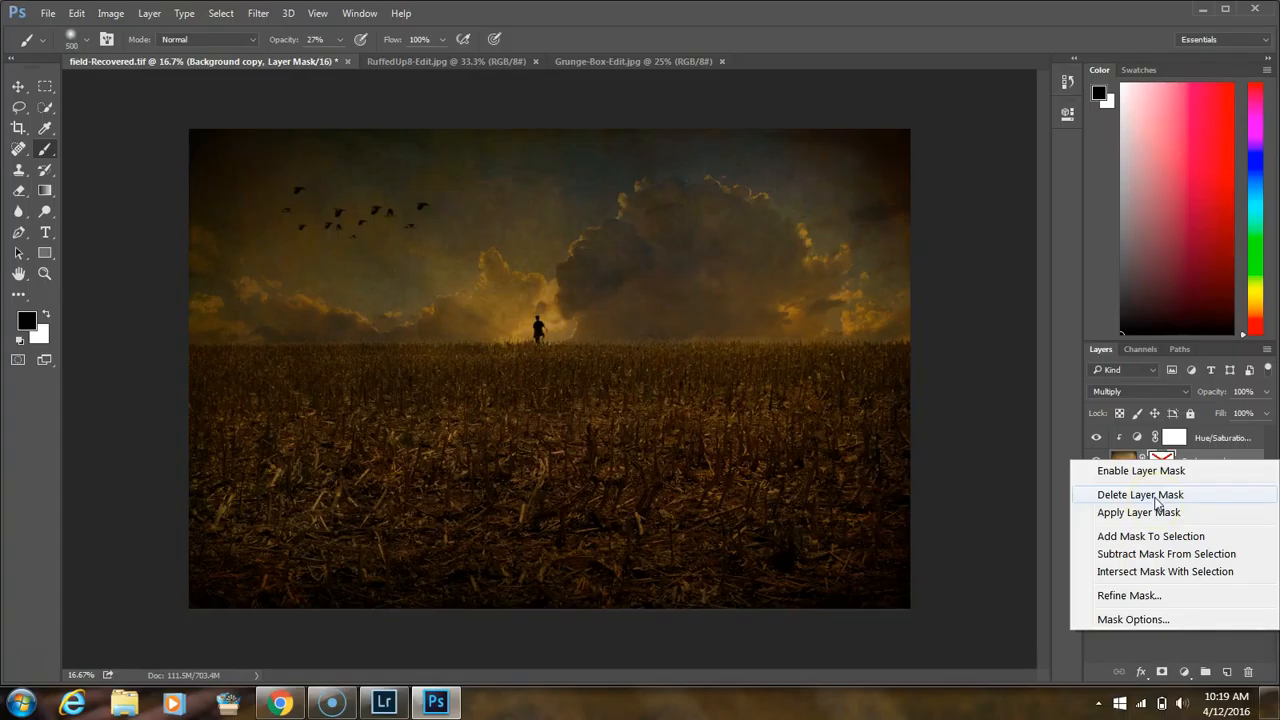
{"action": "left_click", "coordinate": [1154, 497]}
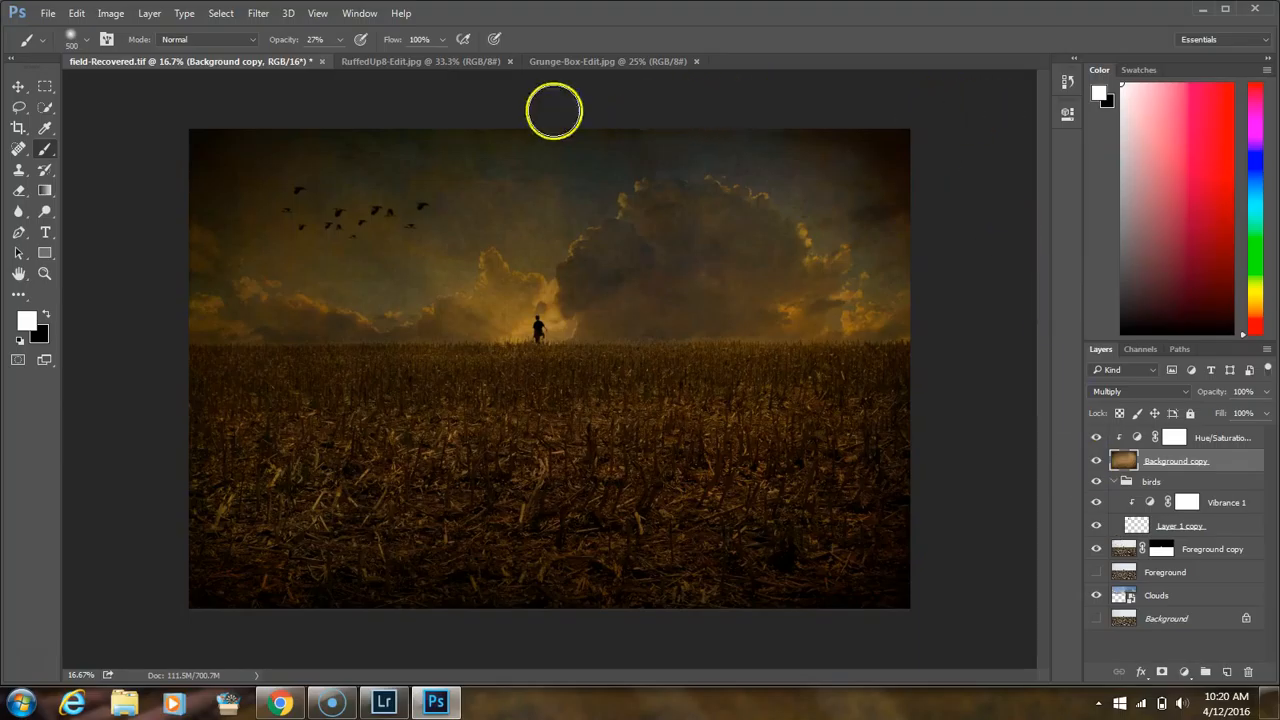
Step: Close the RuffedUp8-Edit.jpg texture and bring up the Grunge-Box-Edit.jpg document
{"action": "left_click", "coordinate": [438, 61]}
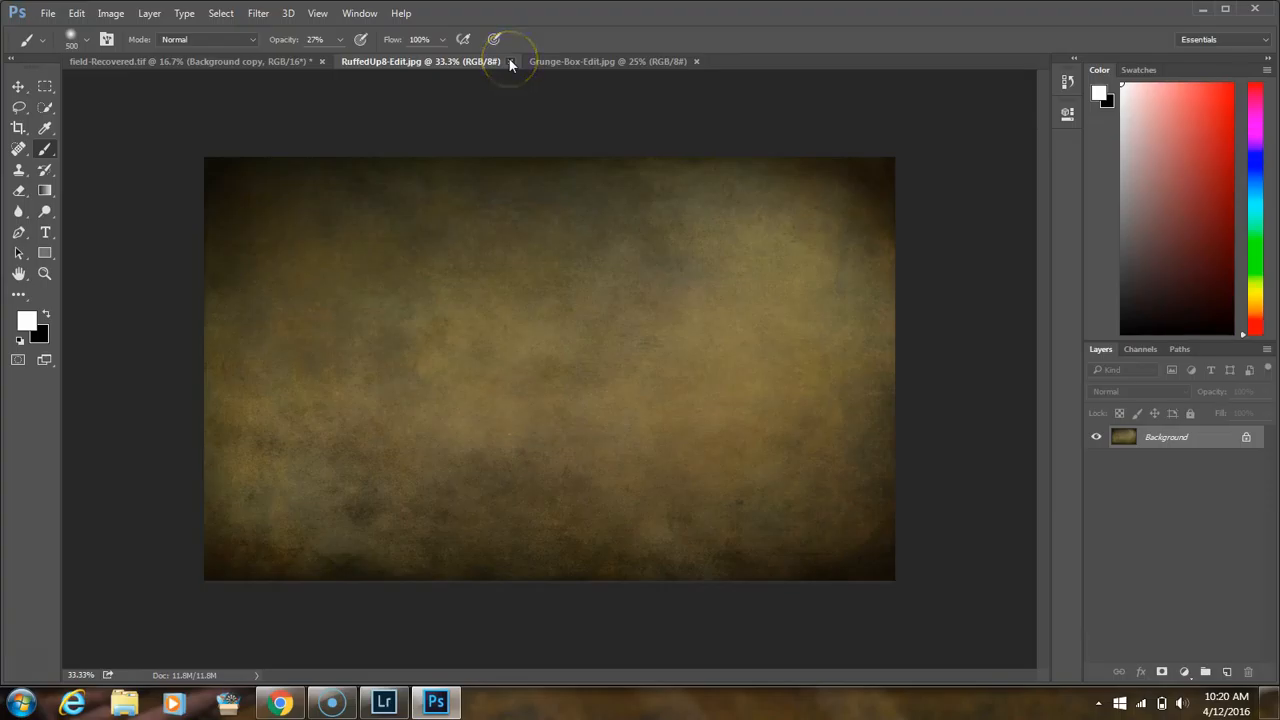
{"action": "left_click", "coordinate": [509, 61]}
{"action": "left_click", "coordinate": [477, 61]}
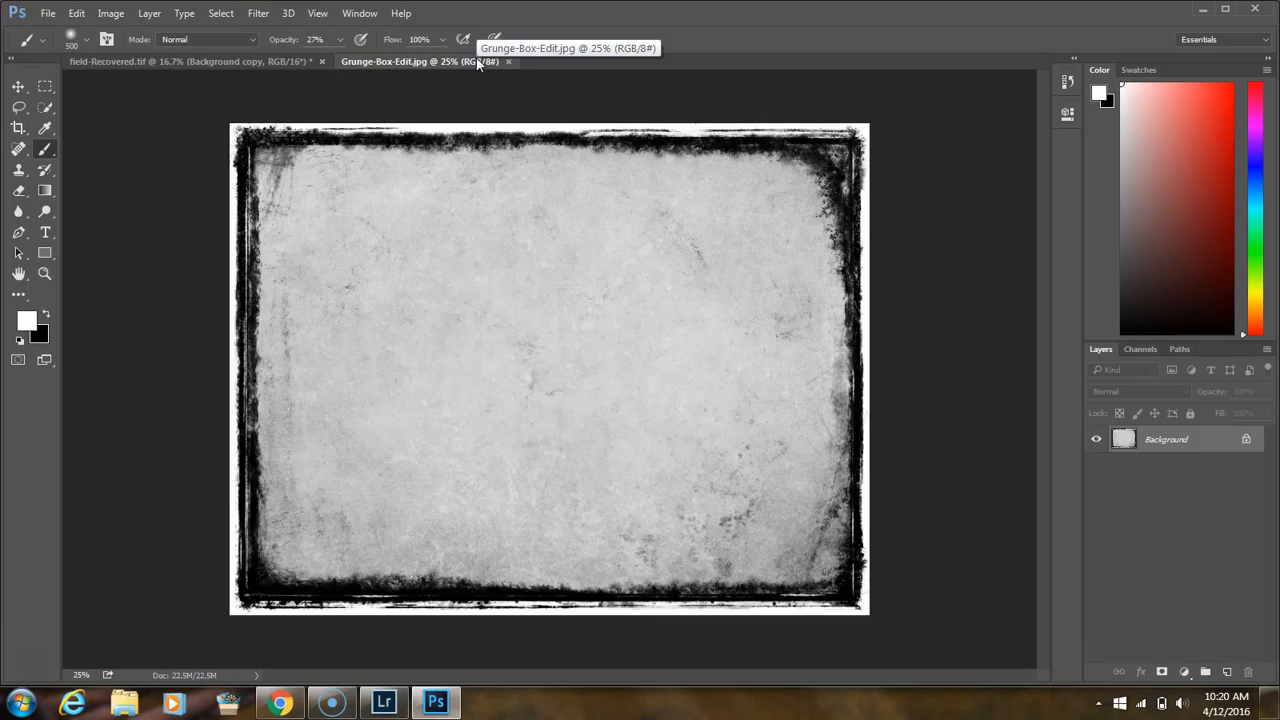
Step: Duplicate the Grunge-Box-Edit.jpg Background layer into field-Recovered.tif and return to that document
{"action": "right_click", "coordinate": [1174, 448]}
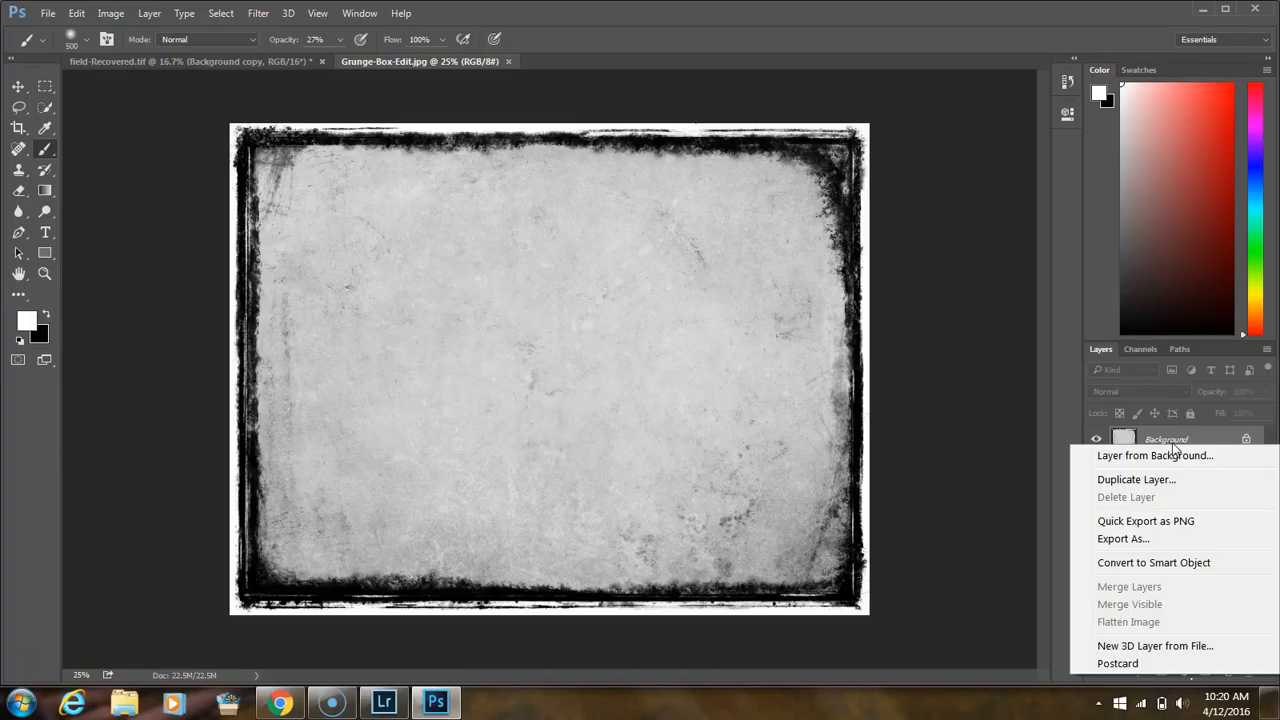
{"action": "left_click", "coordinate": [1158, 482]}
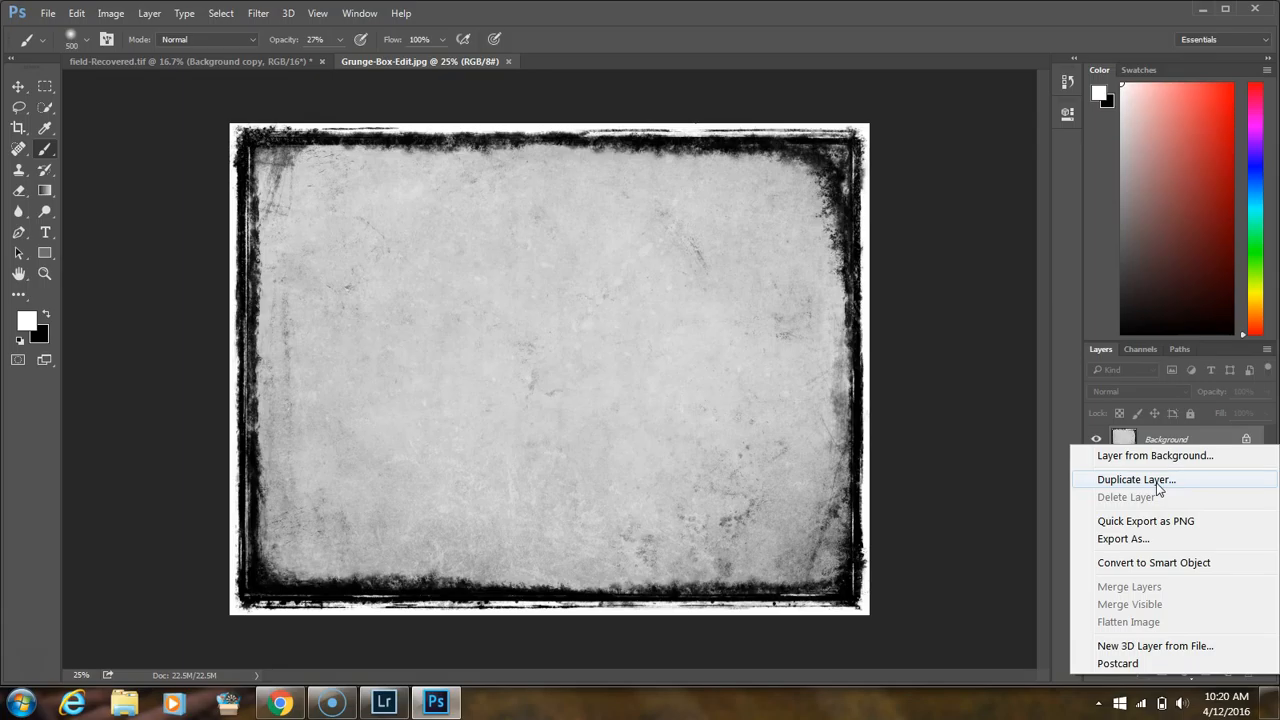
{"action": "left_click", "coordinate": [1158, 482]}
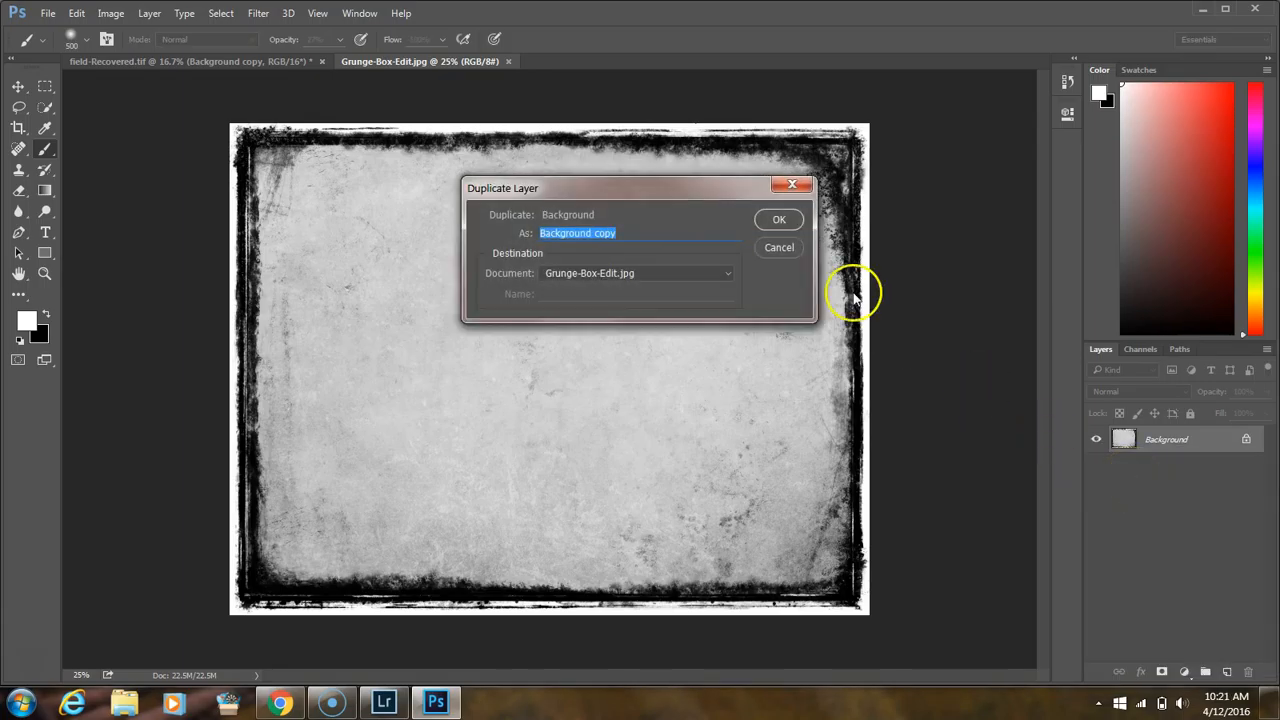
{"action": "left_click", "coordinate": [727, 274]}
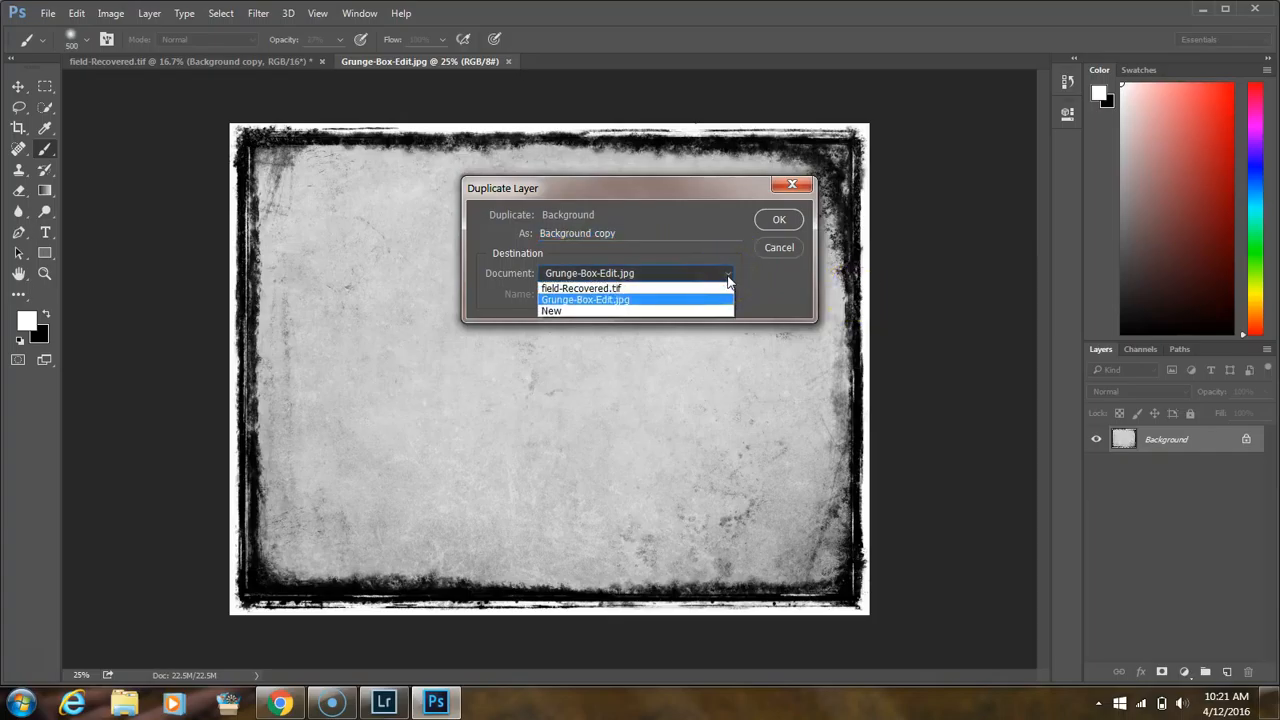
{"action": "left_click", "coordinate": [714, 288]}
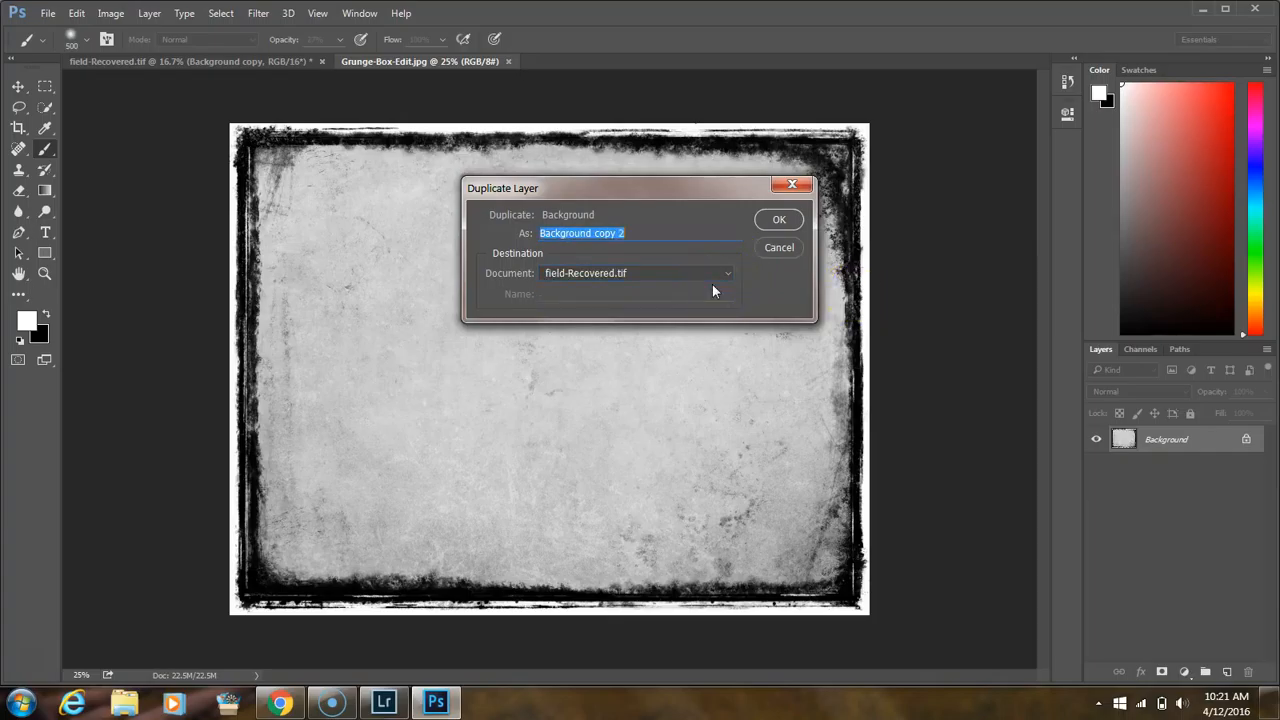
{"action": "left_click", "coordinate": [781, 221]}
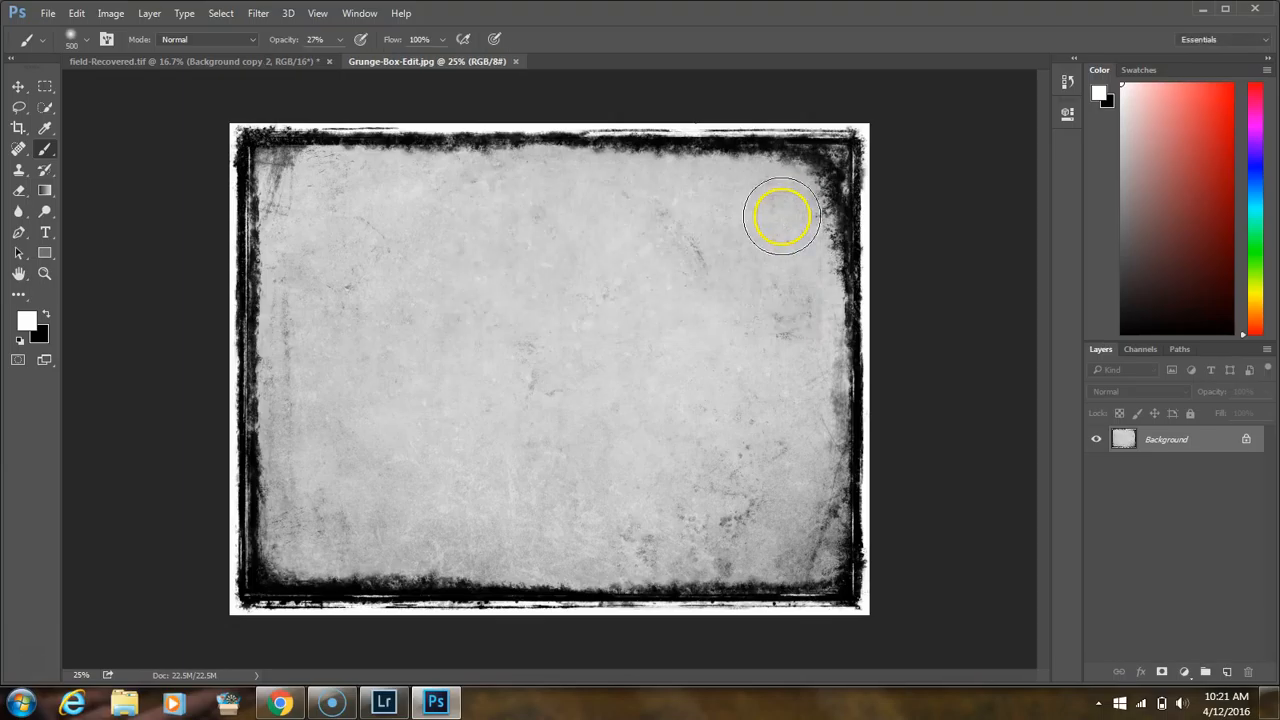
{"action": "left_click", "coordinate": [269, 62]}
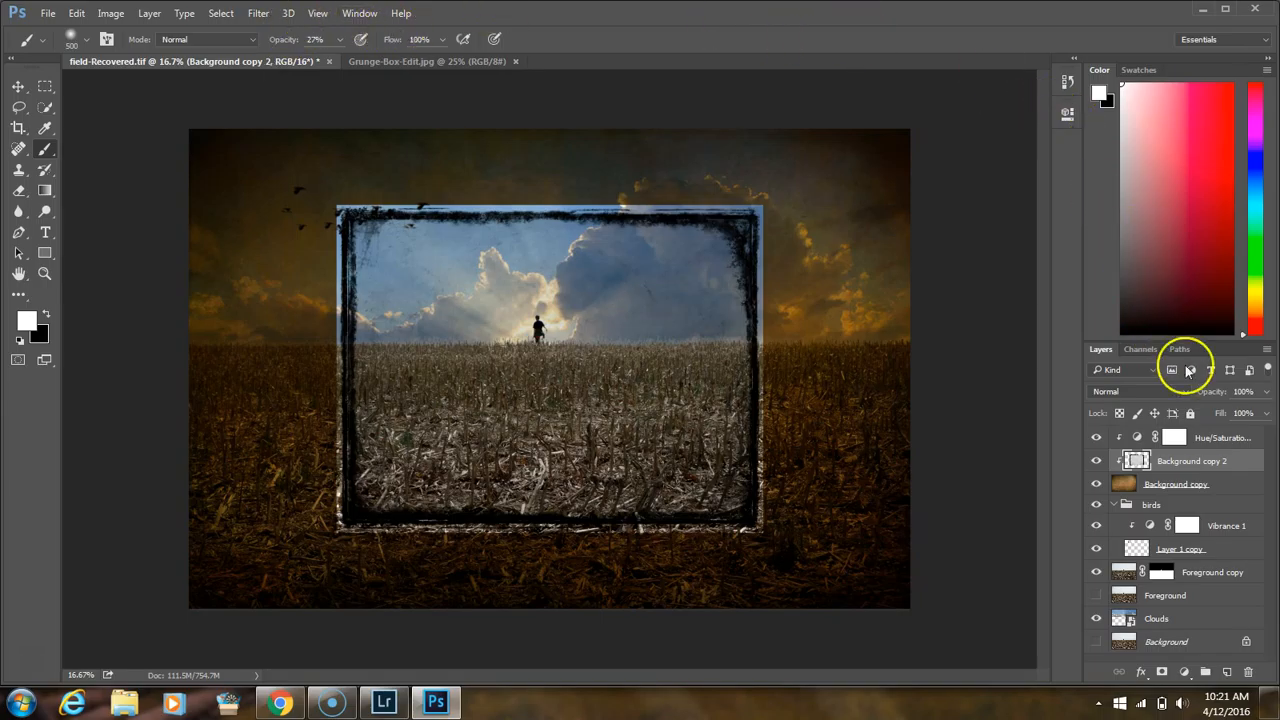
Step: Move the Background copy 2 border layer above the Hue/Saturation adjustment and release its clipping mask
{"action": "left_click_drag", "start_coordinate": [1212, 461], "coordinate": [1206, 428]}
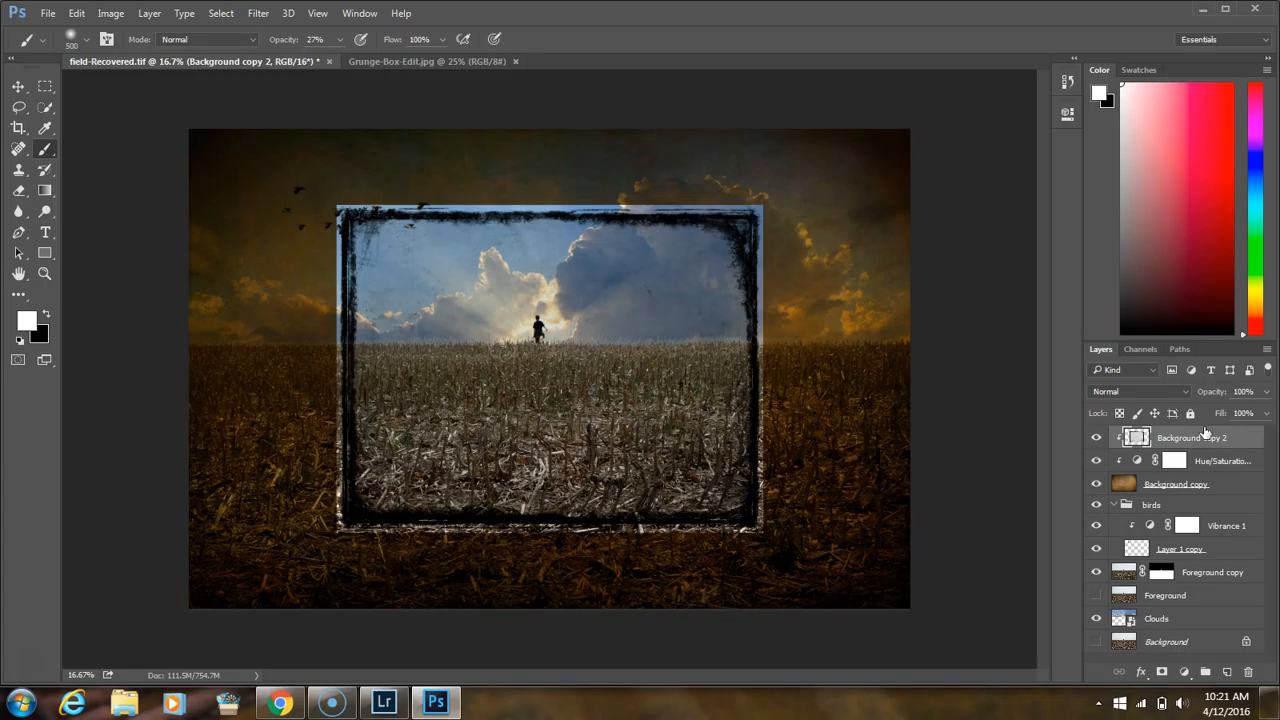
{"action": "left_click", "coordinate": [1120, 440], "text": "alt"}
{"action": "left_click", "coordinate": [1120, 440], "text": "alt"}
{"action": "right_click", "coordinate": [1127, 437]}
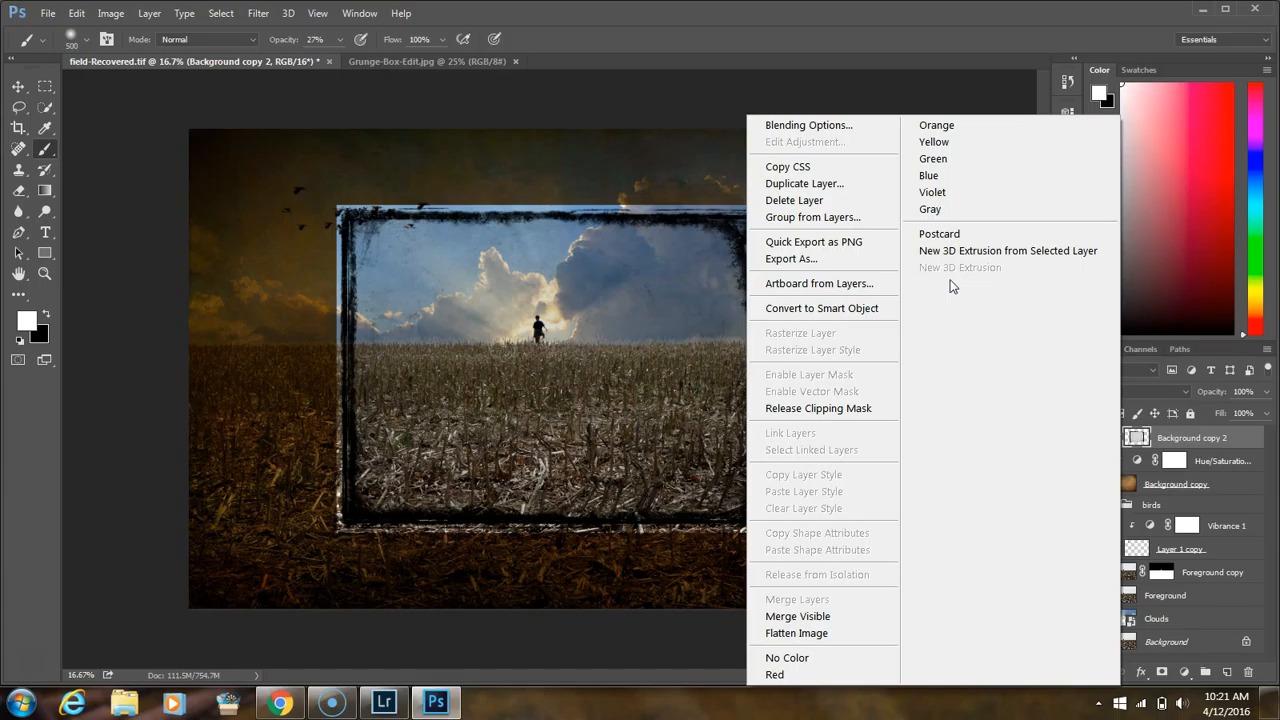
{"action": "left_click", "coordinate": [863, 408]}
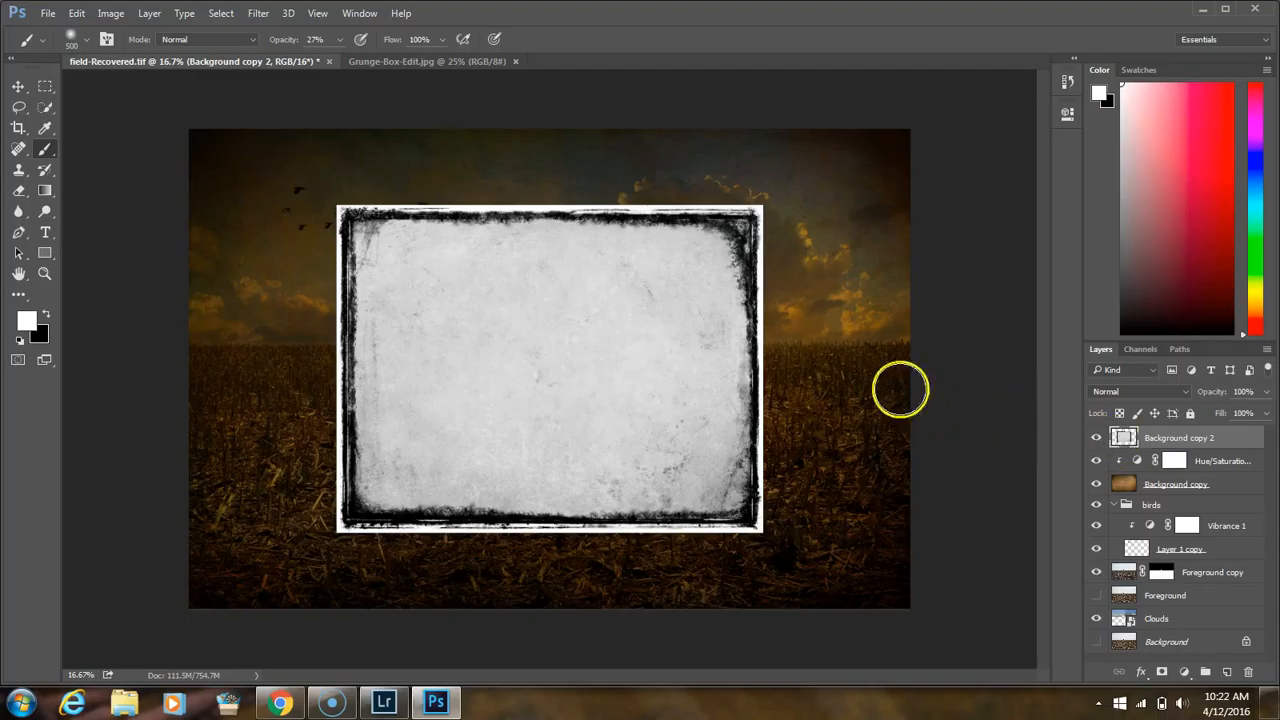
Step: Move the grunge border into the canvas's upper-right corner and stretch it to about 169% width and 146% height to fill the canvas
{"action": "key", "text": "v"}
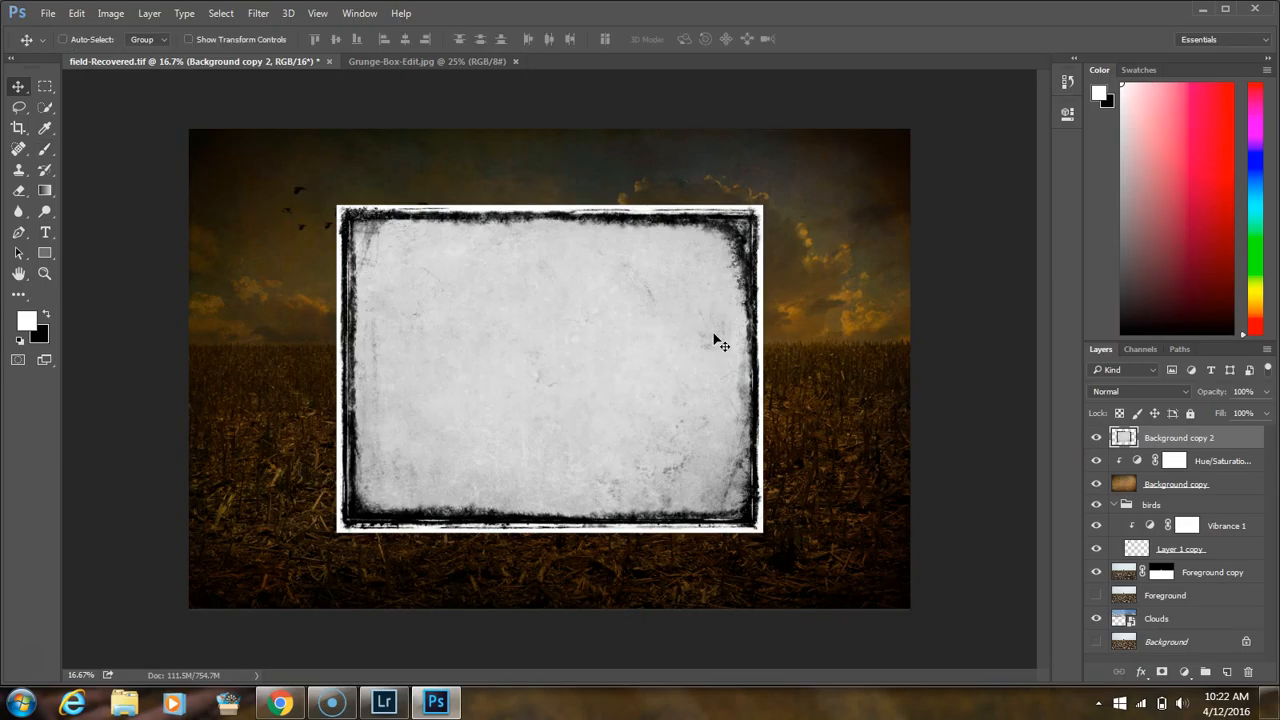
{"action": "left_click_drag", "start_coordinate": [614, 334], "coordinate": [757, 258]}
{"action": "key", "text": "ctrl"}
{"action": "key", "text": "ctrl+t"}
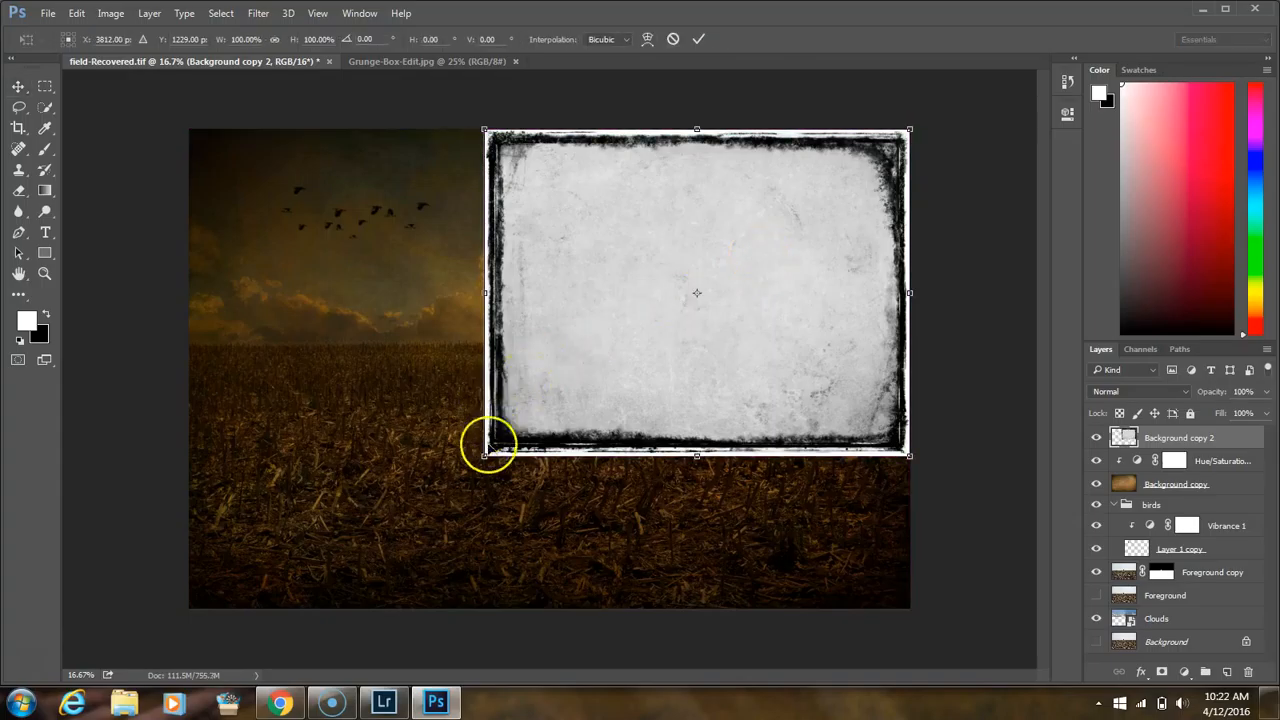
{"action": "left_click_drag", "start_coordinate": [482, 455], "coordinate": [183, 612]}
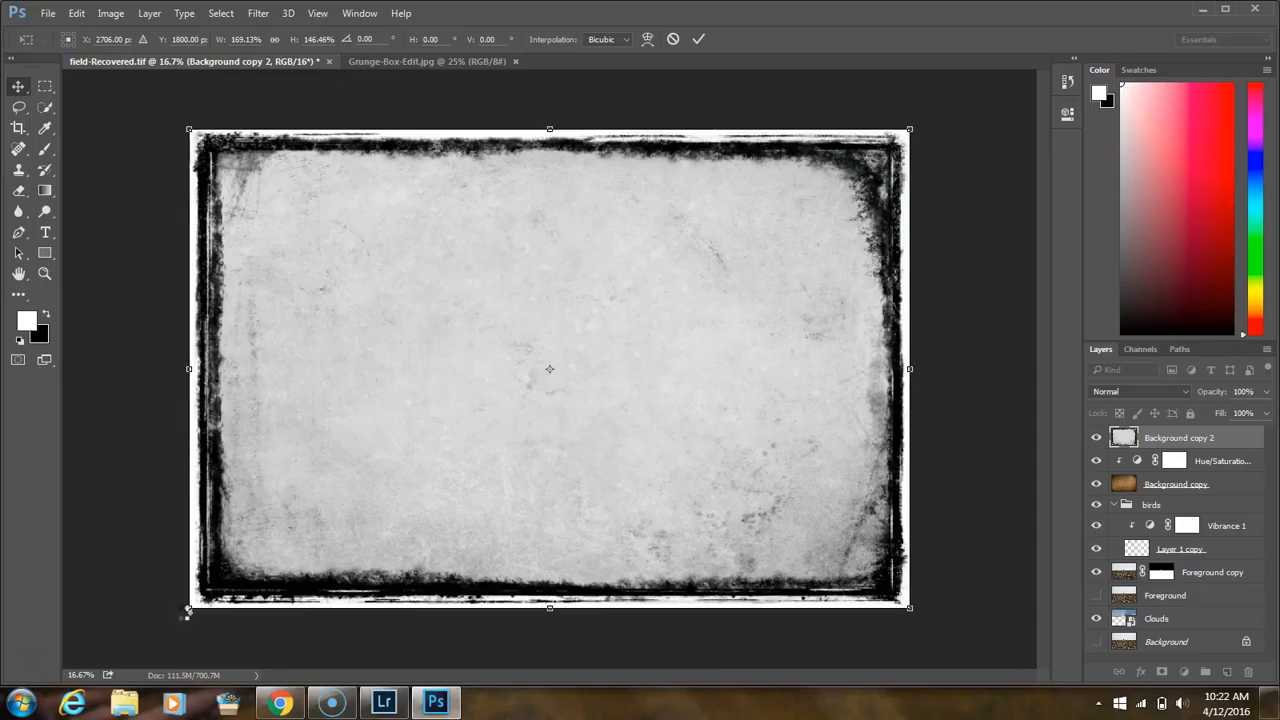
{"action": "key", "text": "Return"}
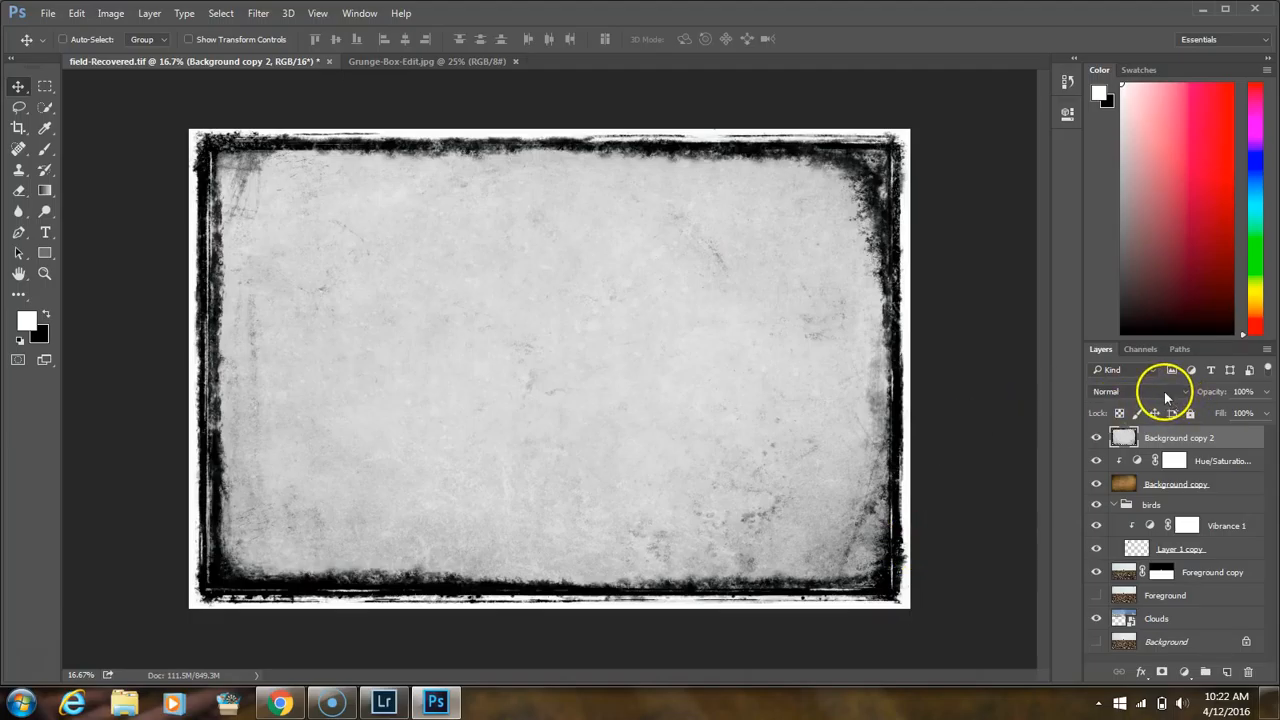
Step: Cycle through blend modes for the Background copy 2 layer and set it to Overlay
{"action": "left_click", "coordinate": [1126, 393]}
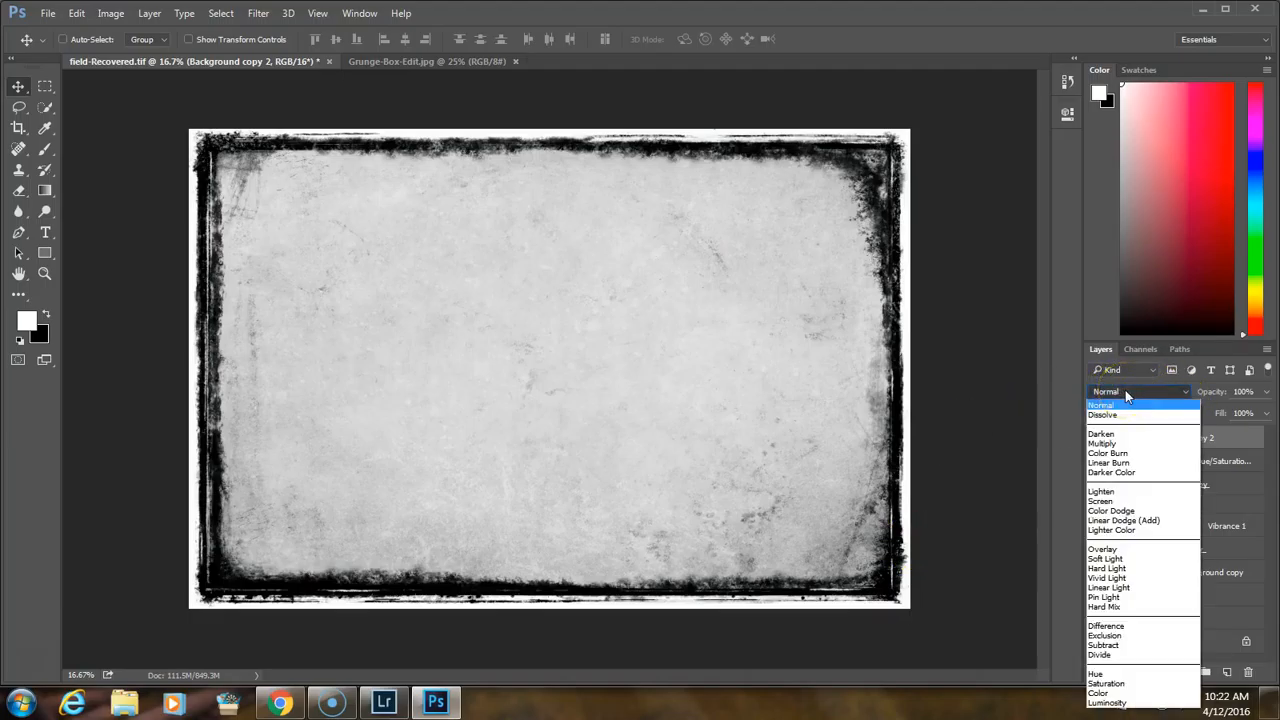
{"action": "left_click", "coordinate": [1125, 390]}
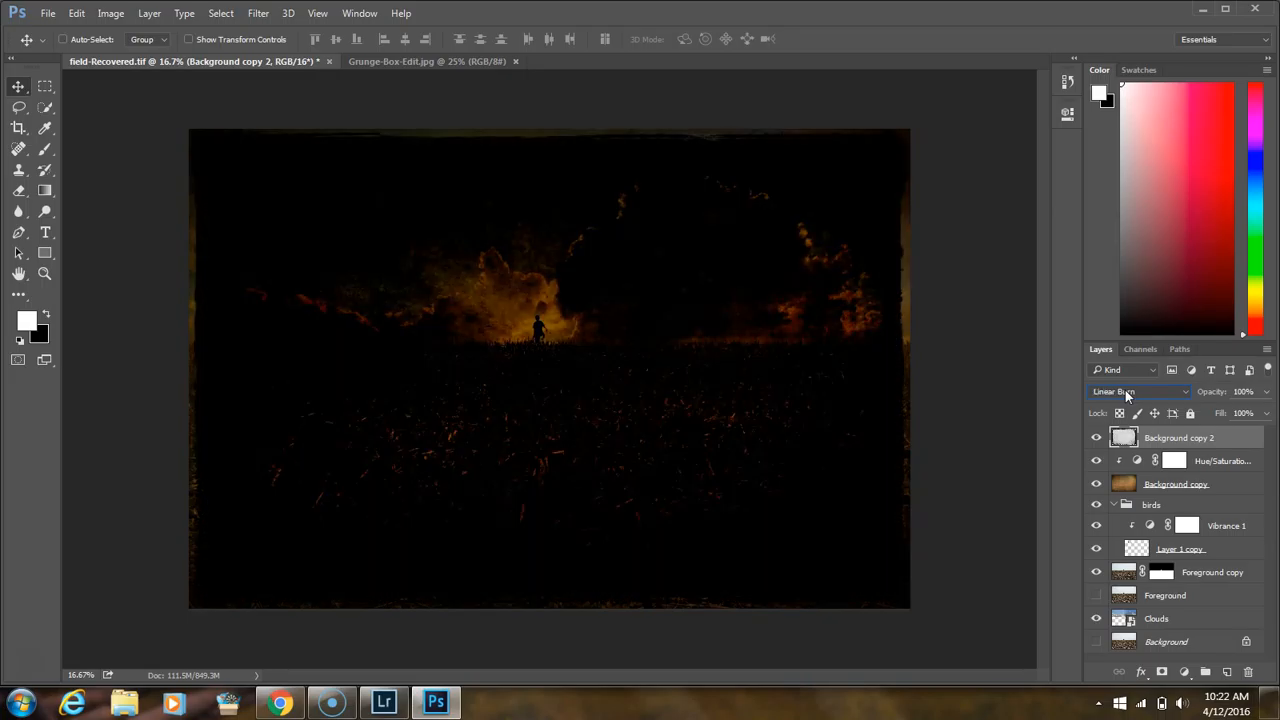
{"action": "scroll", "coordinate": [1125, 390], "scroll_direction": "down", "scroll_amount": 1}
{"action": "scroll", "coordinate": [1125, 390], "scroll_direction": "down", "scroll_amount": 1}
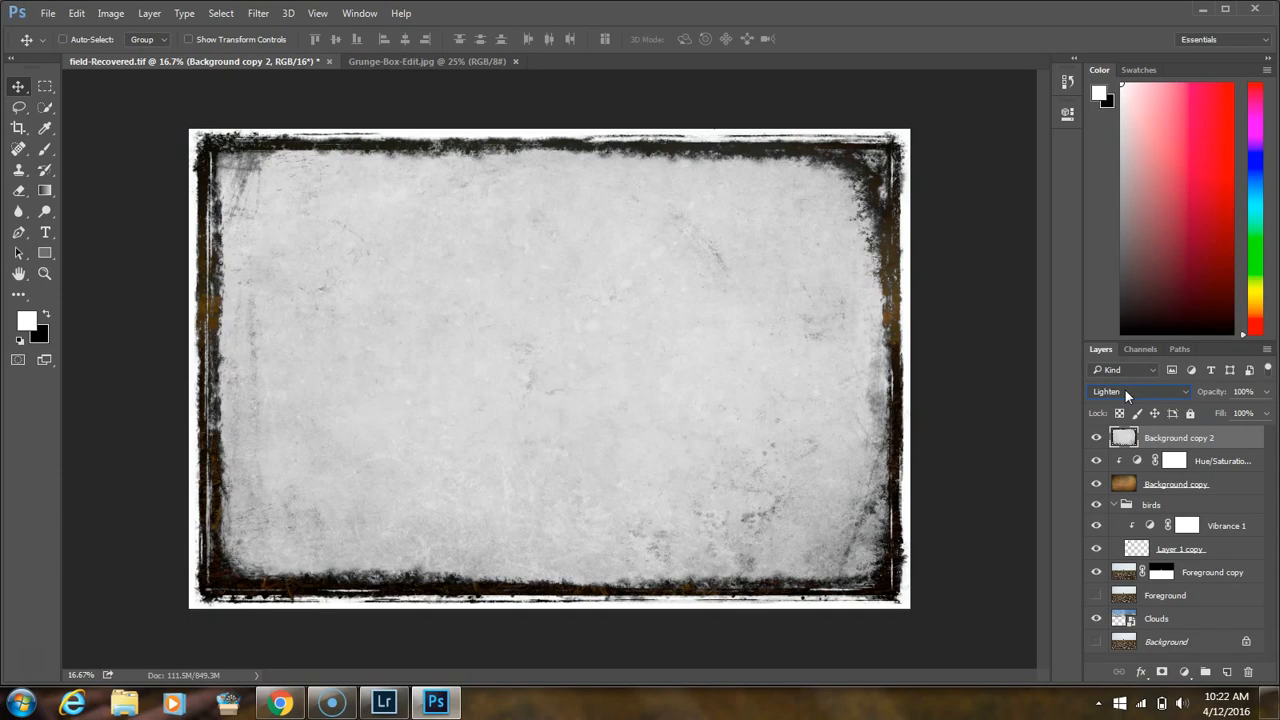
{"action": "scroll", "coordinate": [1125, 390], "scroll_direction": "down", "scroll_amount": 2}
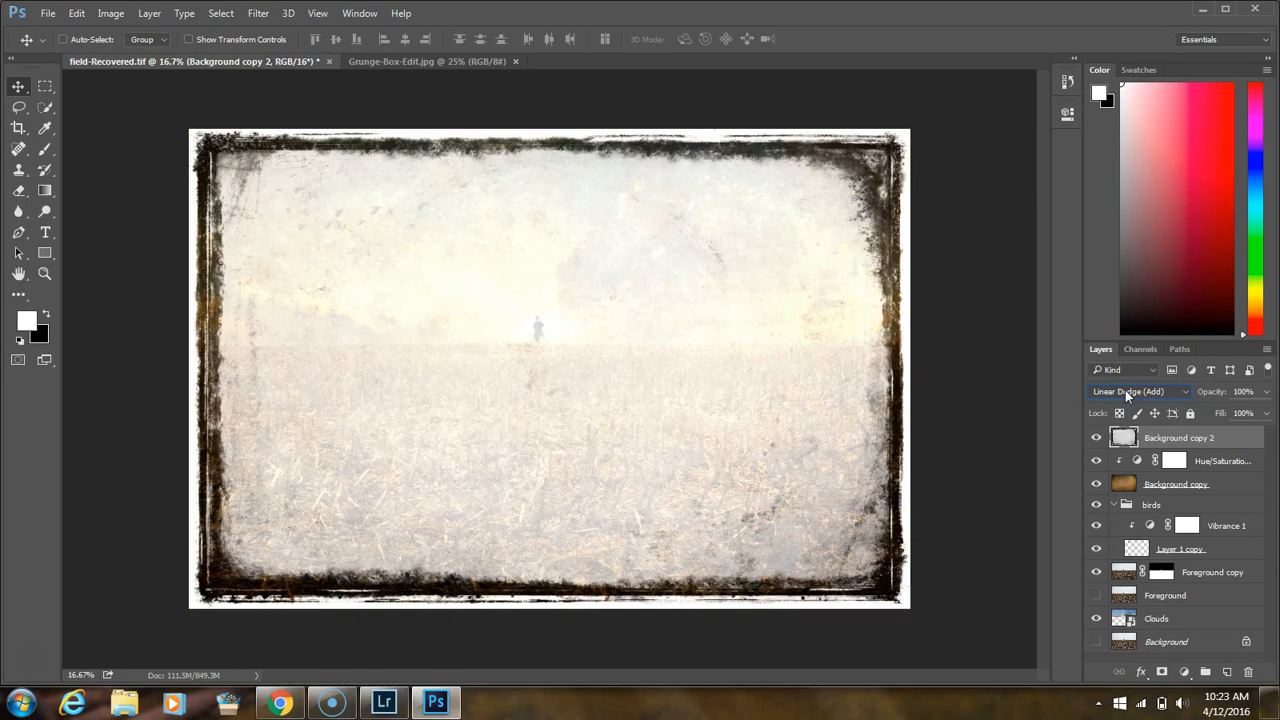
{"action": "scroll", "coordinate": [1125, 390], "scroll_direction": "down", "scroll_amount": 1}
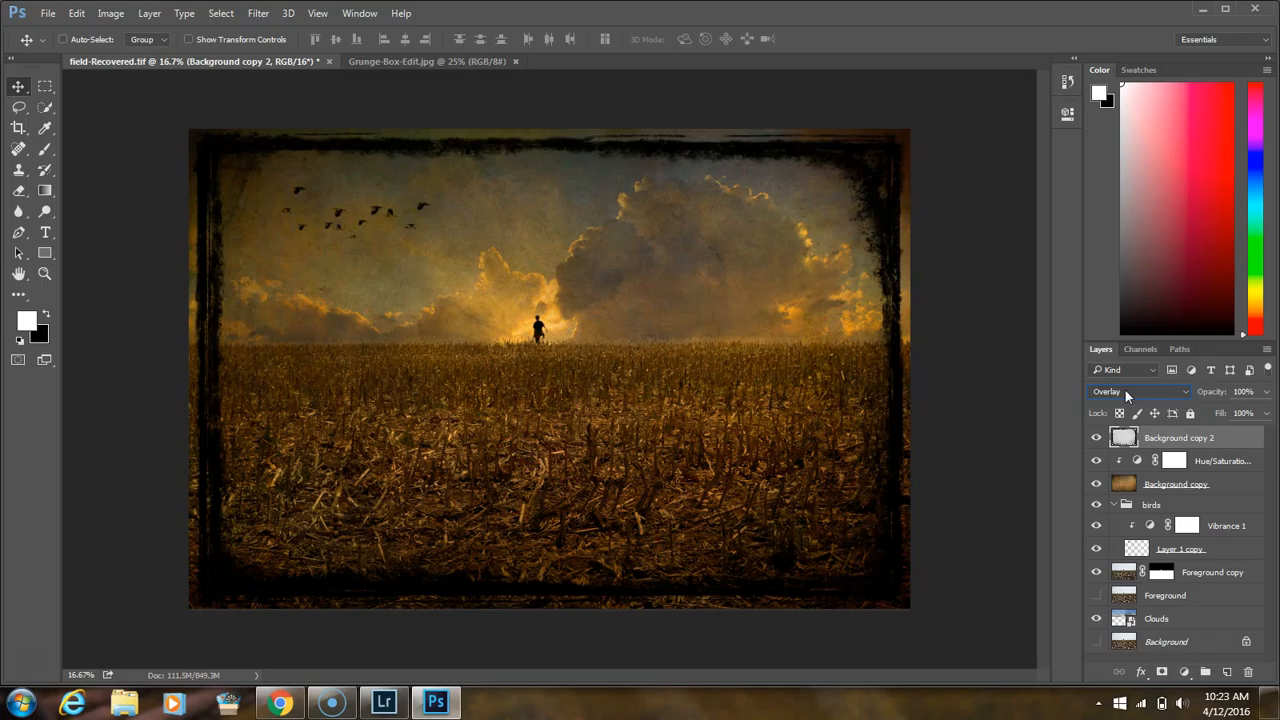
Step: Enlarge the grunge border slightly past the canvas edges, to about 103.7% width and 104.6% height
{"action": "key", "text": "ctrl"}
{"action": "key", "text": "ctrl+t"}
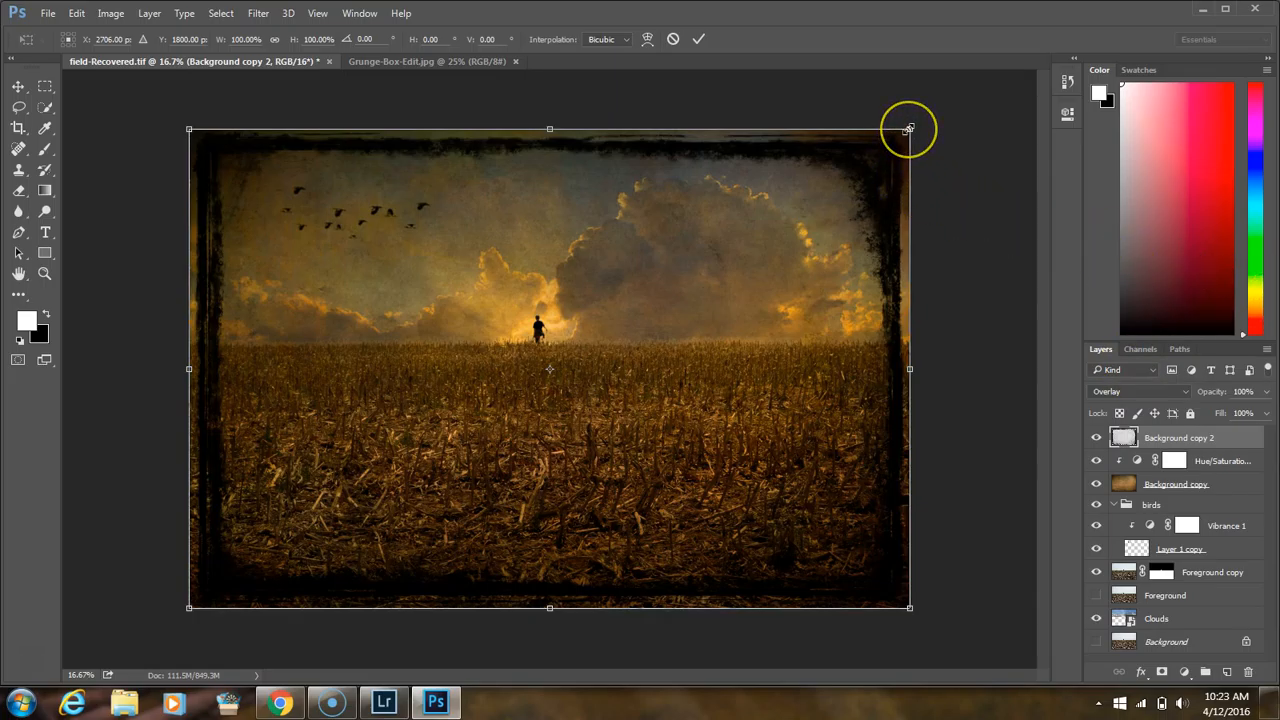
{"action": "left_click_drag", "start_coordinate": [908, 129], "coordinate": [922, 118]}
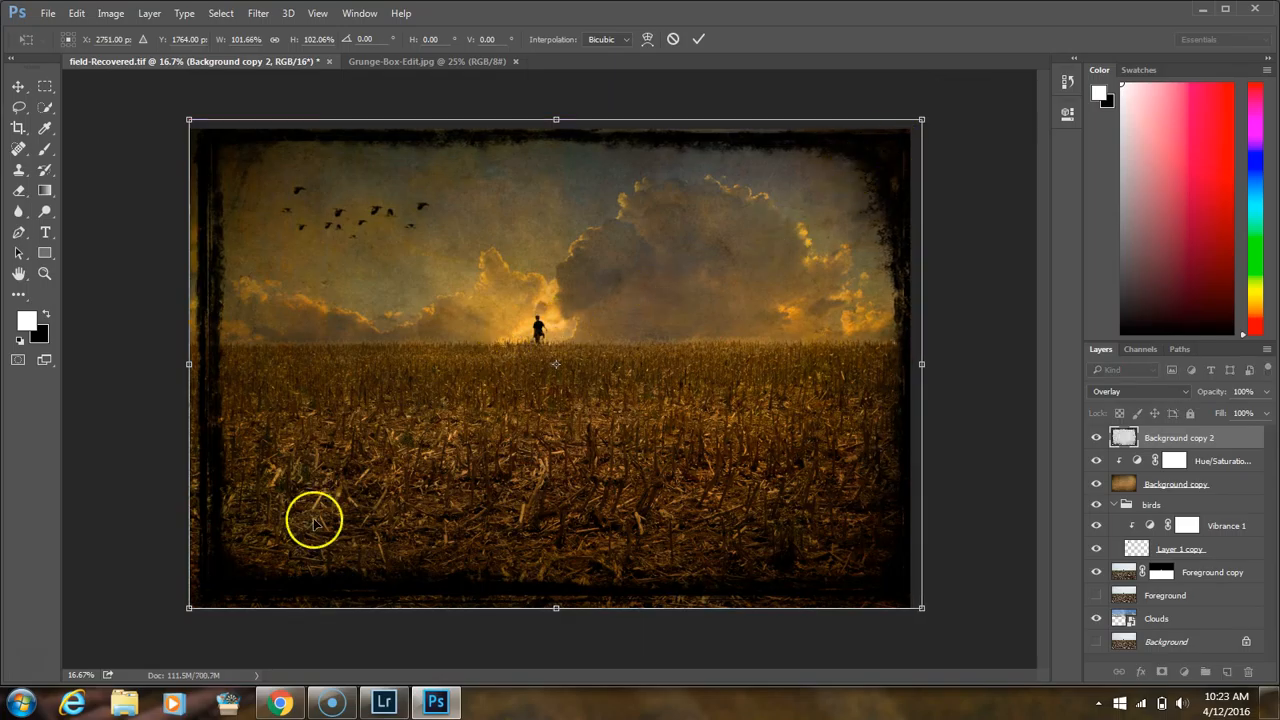
{"action": "left_click_drag", "start_coordinate": [187, 607], "coordinate": [172, 623]}
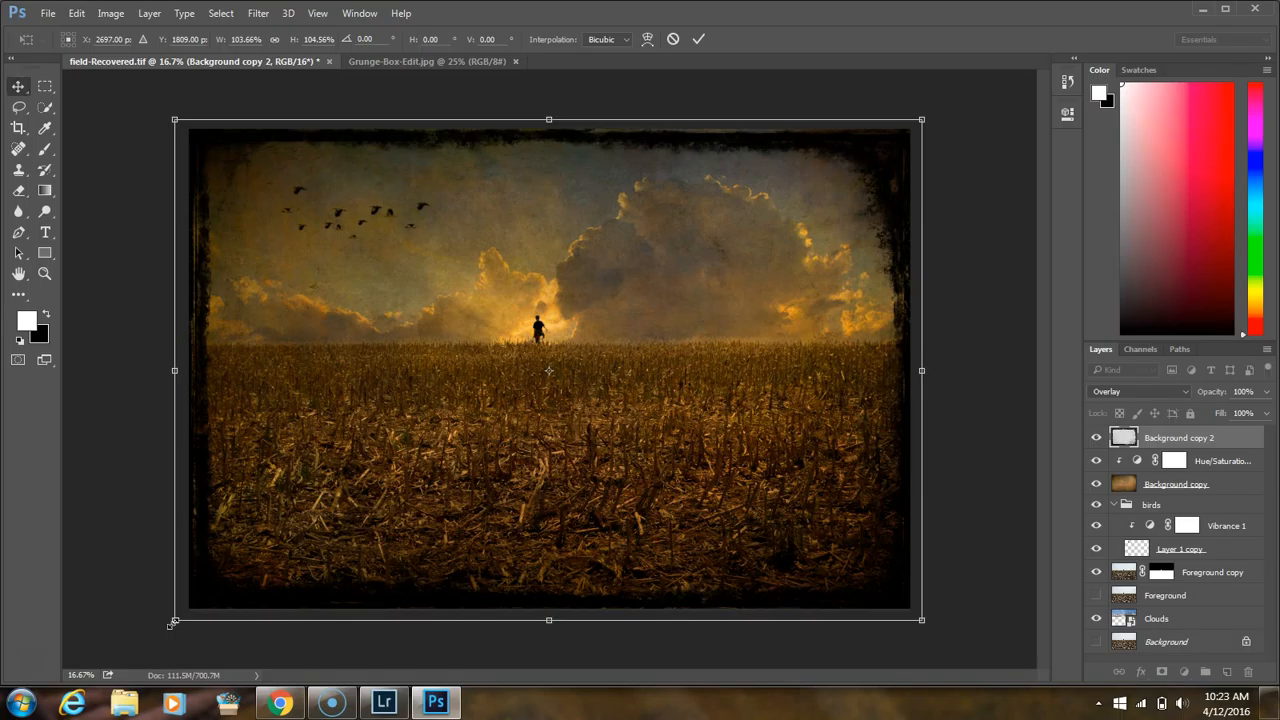
{"action": "key", "text": "Return"}
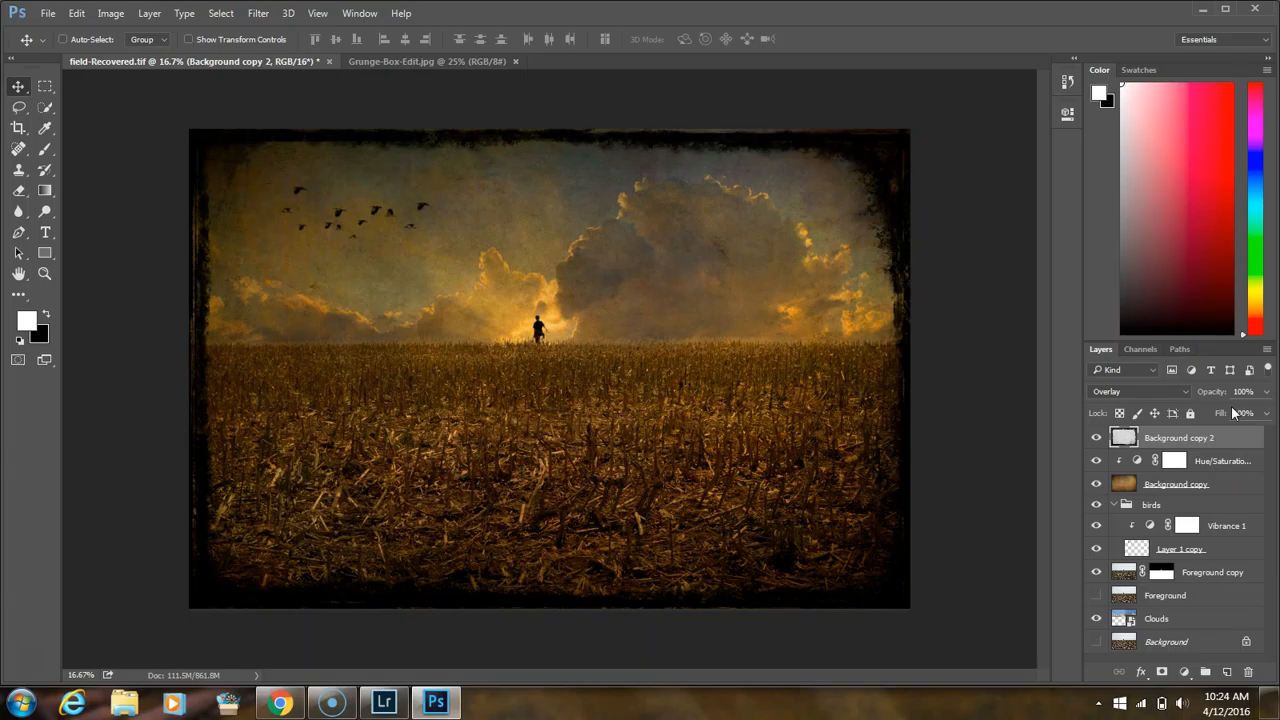
Step: Extend the canvas slightly beyond the image on all sides with the Crop tool to expose the border's ragged outer edge
{"action": "left_click", "coordinate": [995, 298]}
{"action": "left_click", "coordinate": [18, 129]}
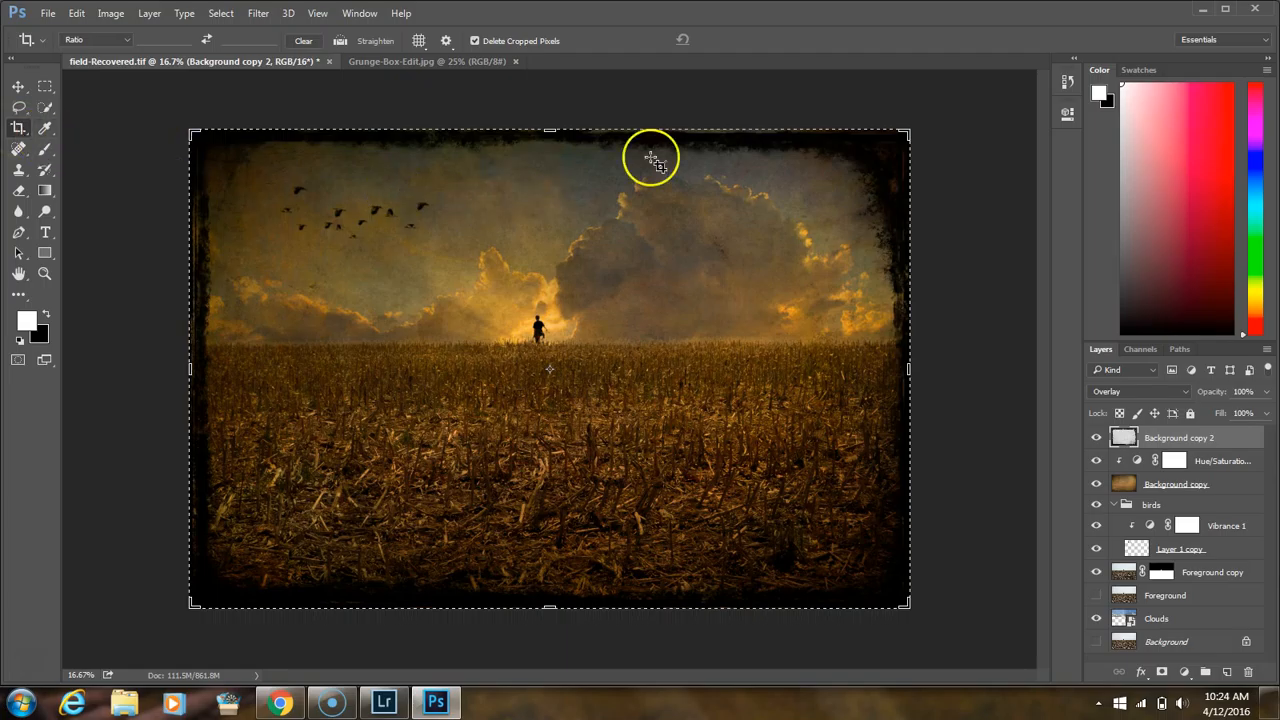
{"action": "left_click_drag", "start_coordinate": [906, 131], "coordinate": [914, 116]}
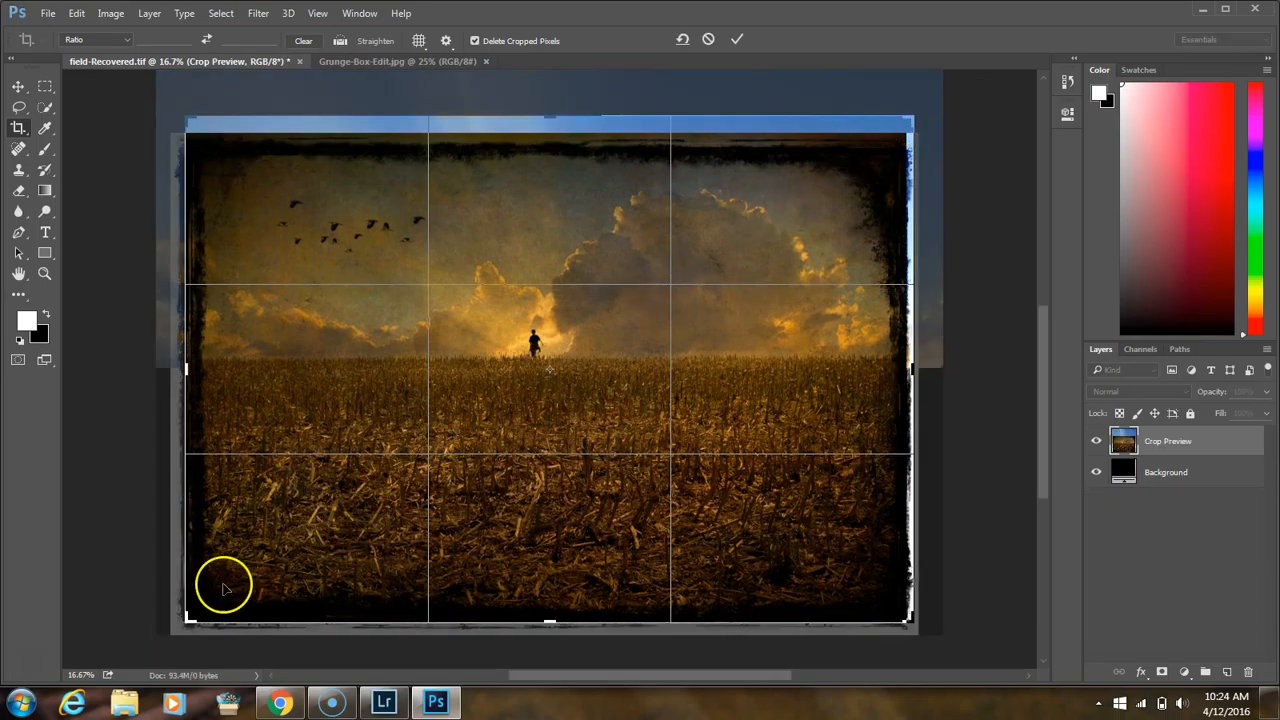
{"action": "left_click_drag", "start_coordinate": [187, 619], "coordinate": [177, 630]}
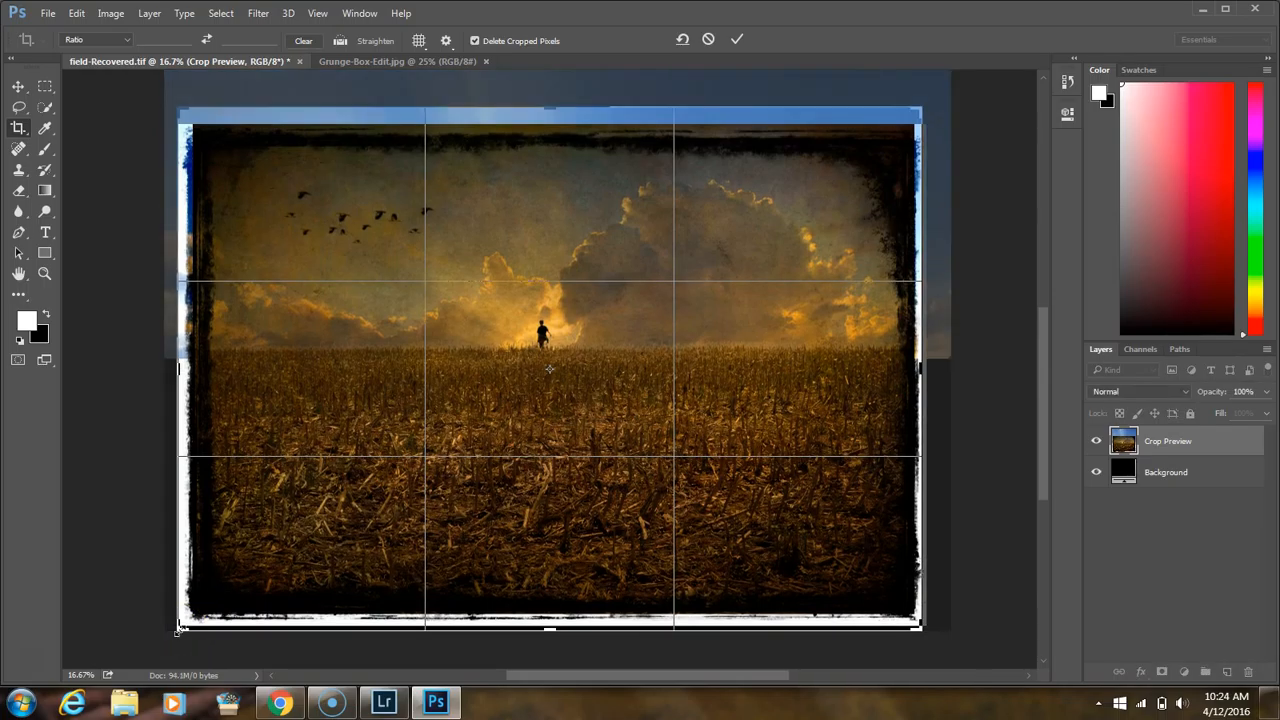
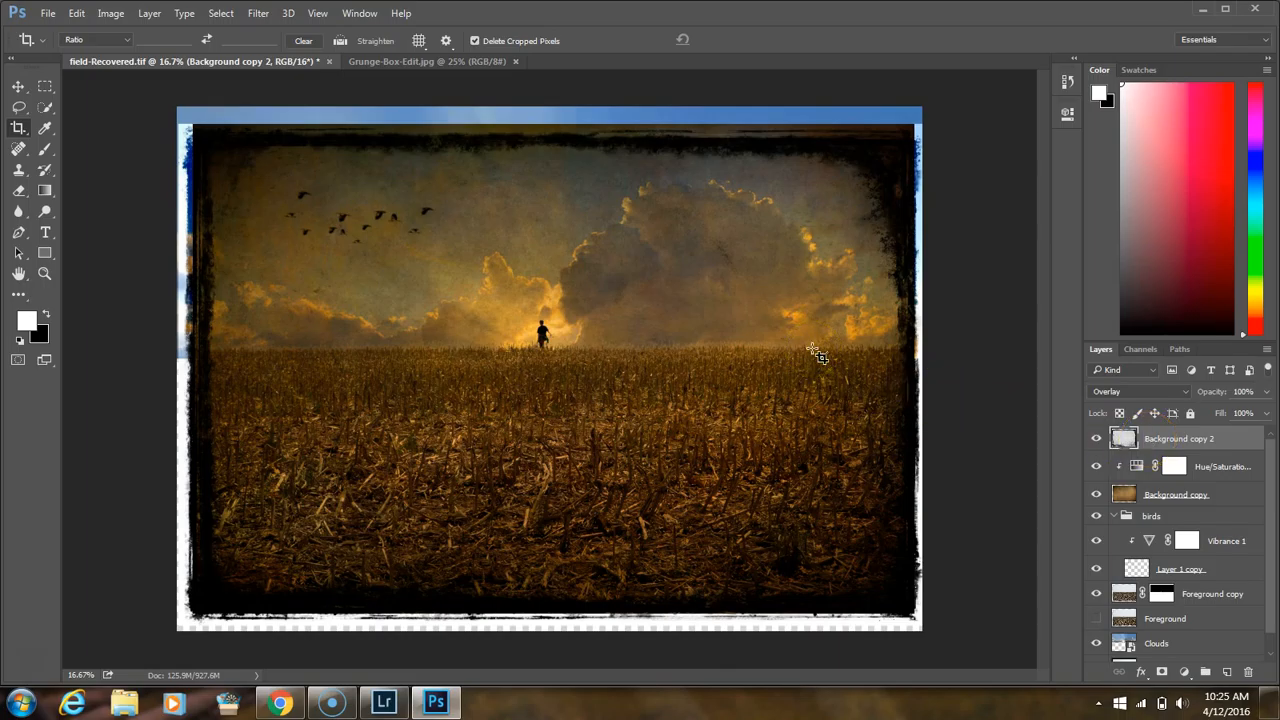
{"action": "key", "text": "ctrl+shift+a"}
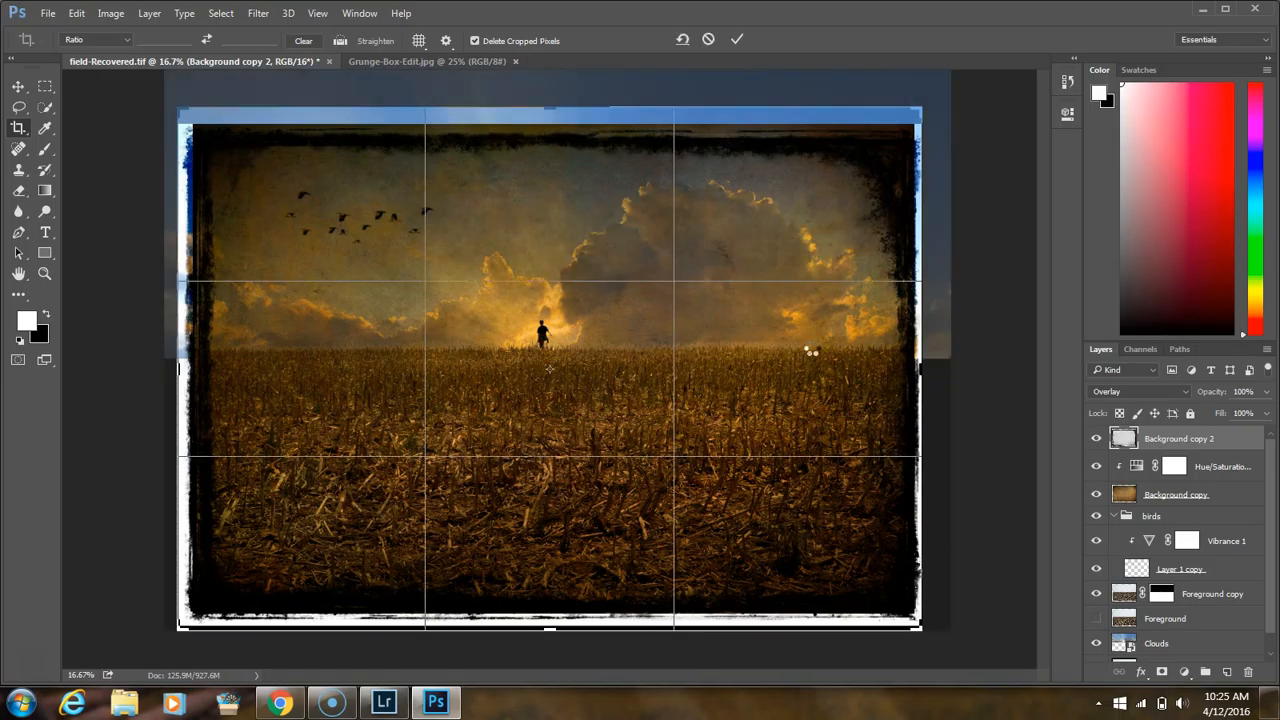
{"action": "left_click", "coordinate": [830, 143]}
{"action": "left_click", "coordinate": [918, 106]}
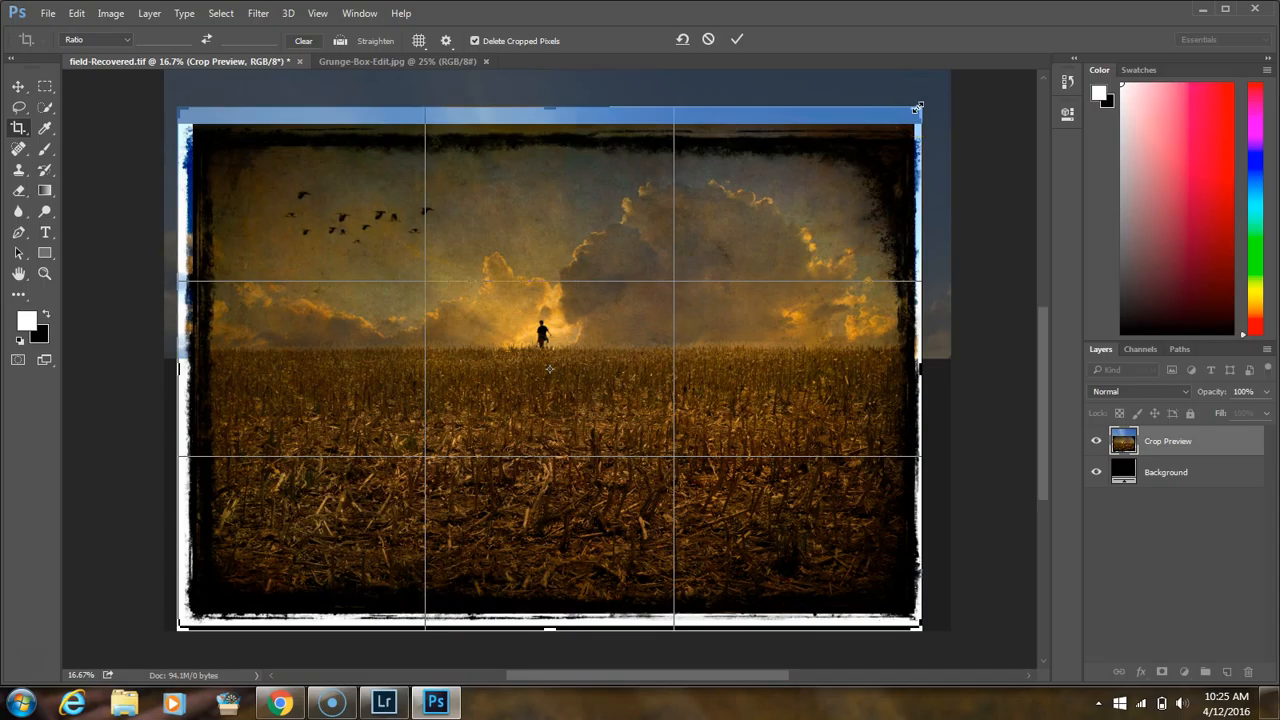
{"action": "left_click", "coordinate": [930, 140]}
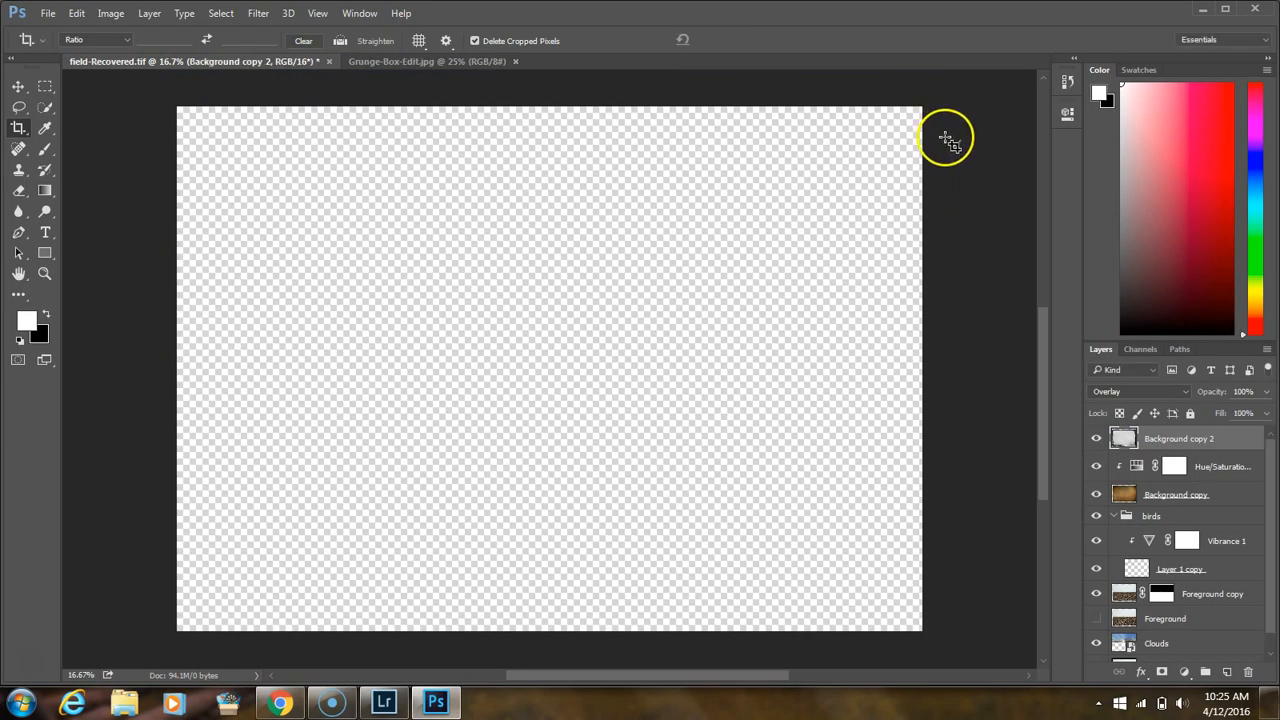
Step: Stretch the grunge border to the enlarged canvas's edges, at about 100.2% width and 104.6% height
{"action": "key", "text": "ctrl"}
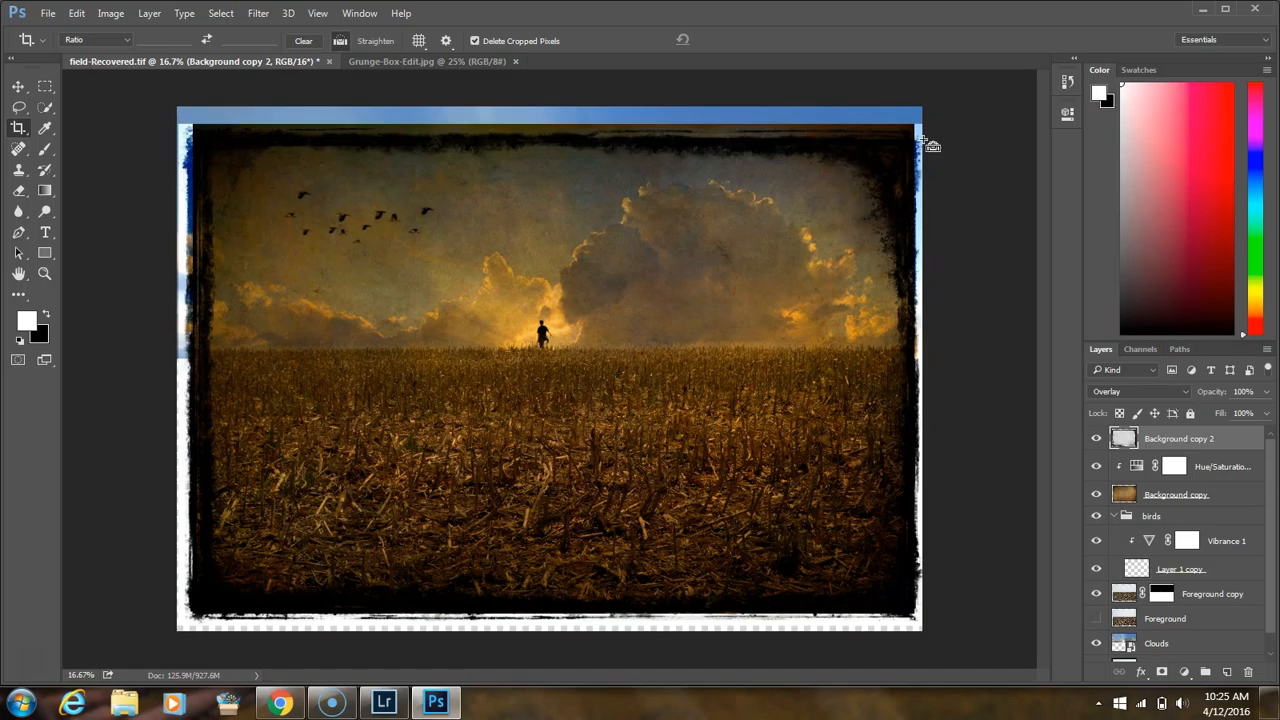
{"action": "key", "text": "ctrl+t"}
{"action": "left_click", "coordinate": [920, 126]}
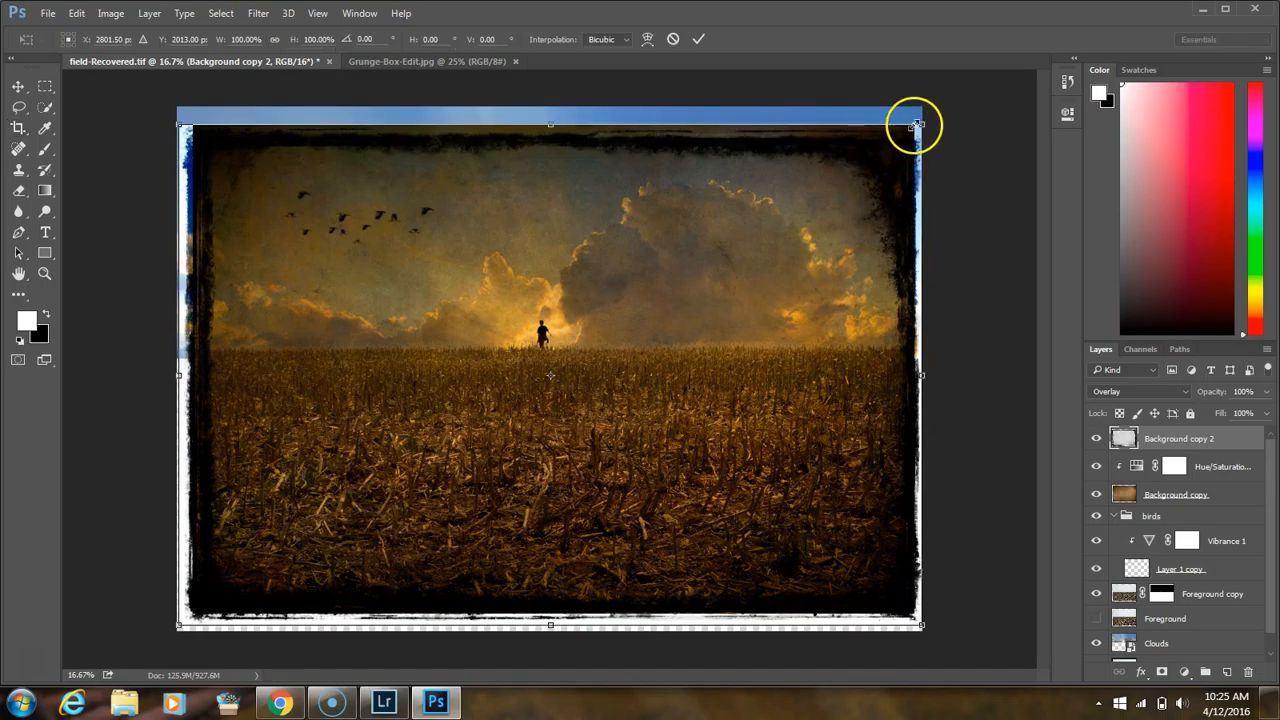
{"action": "left_click_drag", "start_coordinate": [920, 126], "coordinate": [922, 111]}
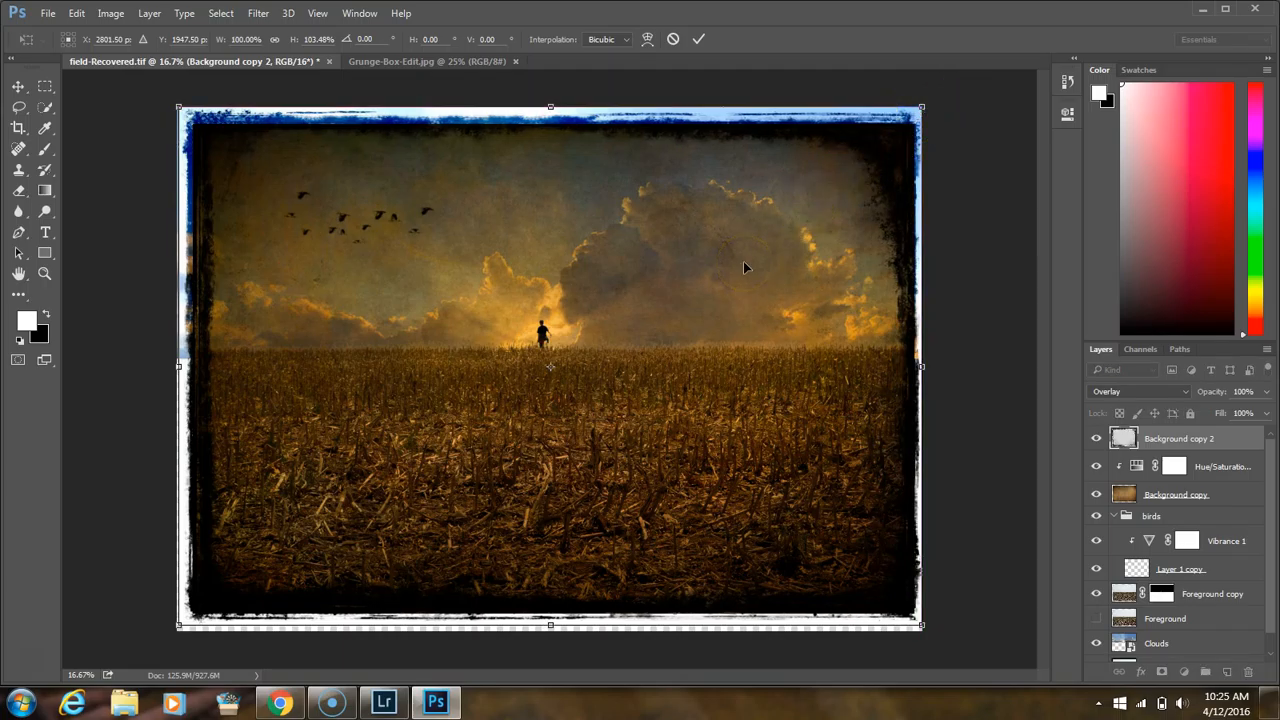
{"action": "left_click_drag", "start_coordinate": [178, 626], "coordinate": [175, 634]}
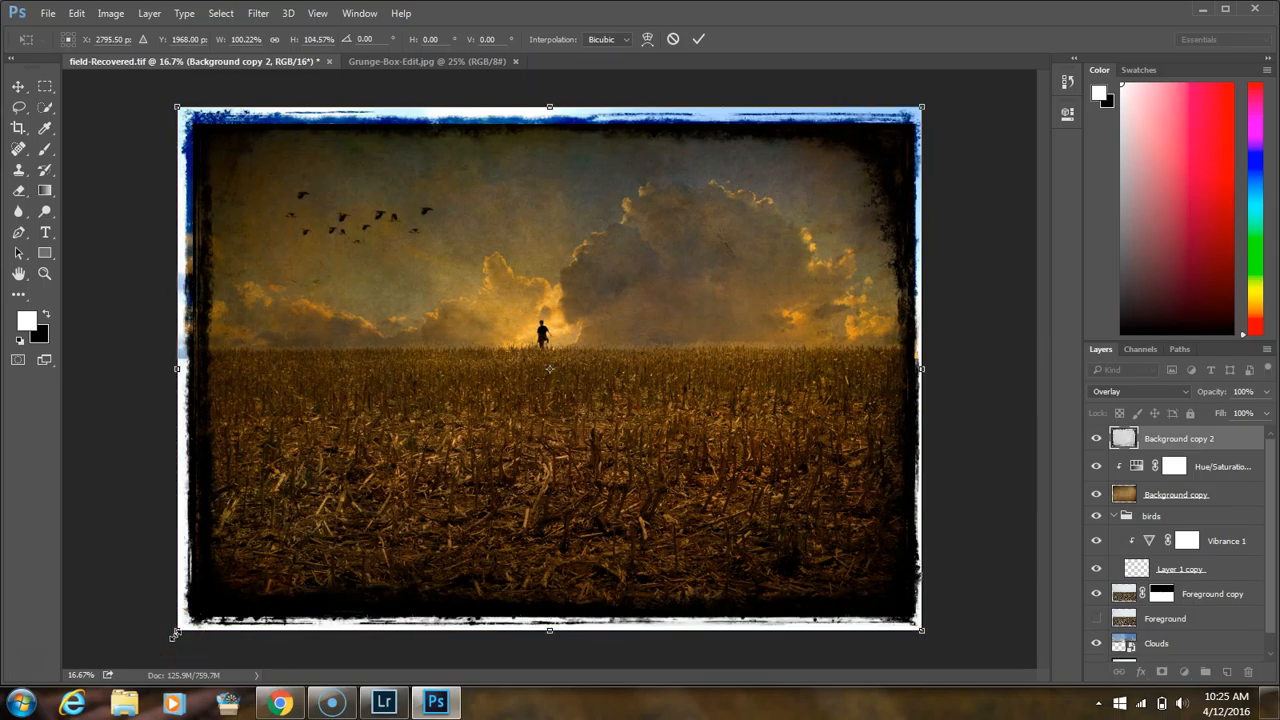
{"action": "key", "text": "c"}
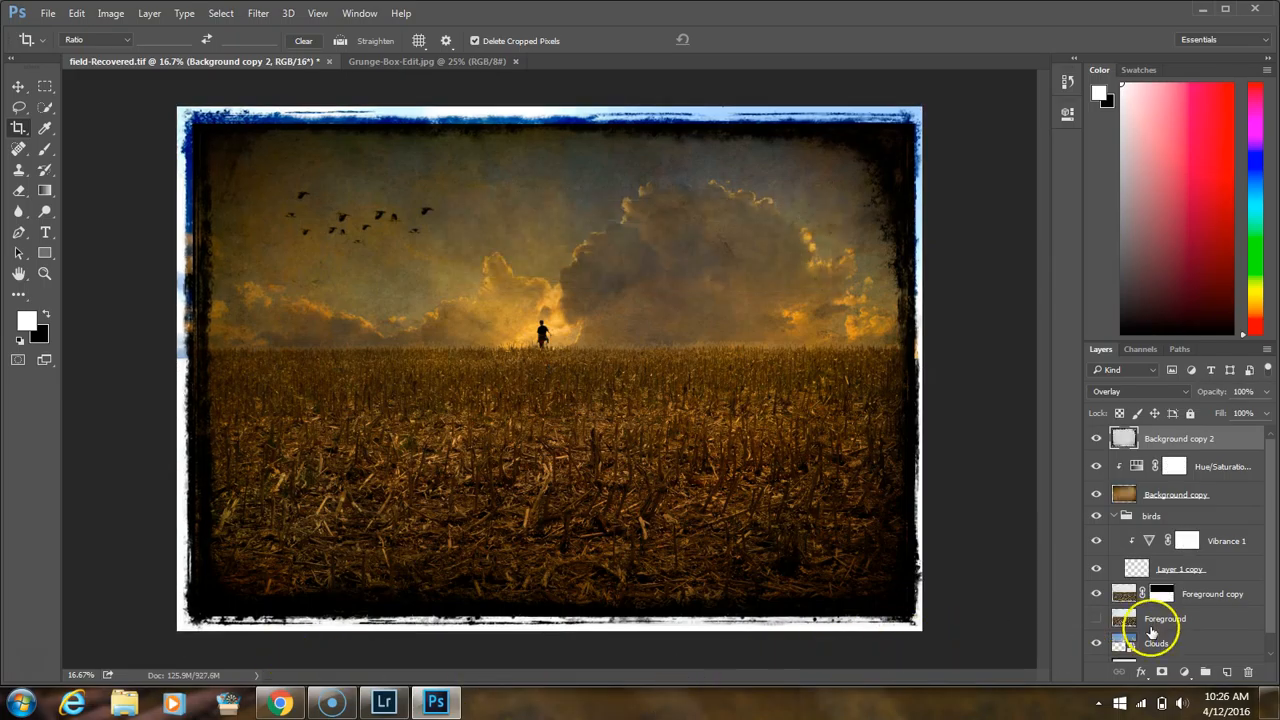
Step: Try to erase the exposed blue sky along the border on the Clouds layer with the Eraser
{"action": "left_click", "coordinate": [1224, 640]}
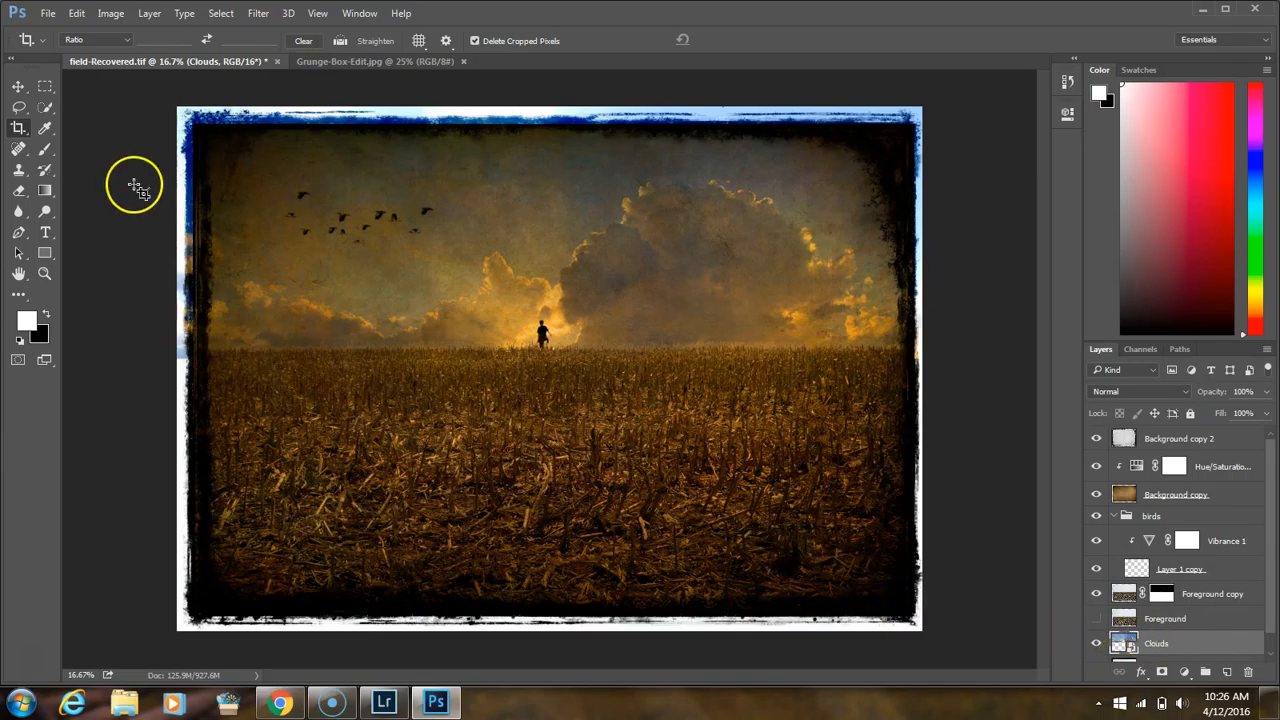
{"action": "left_click", "coordinate": [19, 193]}
{"action": "mouse_move", "coordinate": [164, 203]}
{"action": "left_mouse_down"}
{"action": "mouse_move", "coordinate": [149, 240]}
{"action": "mouse_move", "coordinate": [194, 231]}
{"action": "left_mouse_up"}
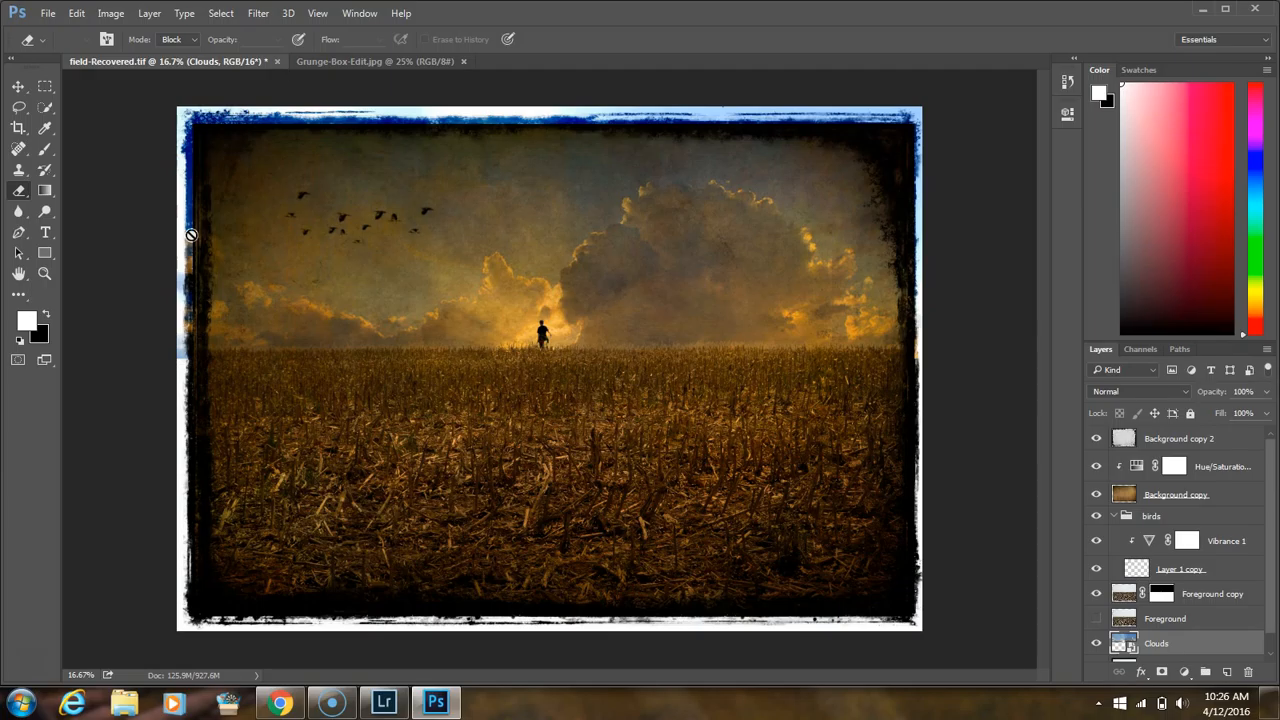
{"action": "left_click", "coordinate": [311, 218]}
{"action": "mouse_move", "coordinate": [311, 218]}
{"action": "left_mouse_down"}
{"action": "mouse_move", "coordinate": [674, 260]}
{"action": "mouse_move", "coordinate": [1014, 426]}
{"action": "mouse_move", "coordinate": [1122, 646]}
{"action": "left_mouse_up"}
{"action": "mouse_move", "coordinate": [986, 594]}
{"action": "left_mouse_down"}
{"action": "mouse_move", "coordinate": [914, 534]}
{"action": "mouse_move", "coordinate": [926, 533]}
{"action": "left_mouse_up"}
{"action": "mouse_move", "coordinate": [926, 533]}
{"action": "left_mouse_down"}
{"action": "mouse_move", "coordinate": [1266, 609]}
{"action": "mouse_move", "coordinate": [1095, 588]}
{"action": "left_mouse_up"}
{"action": "left_click", "coordinate": [1096, 569]}
Step: Add a layer mask to the Clouds layer and brush black at 27% opacity over the blue sky along the border's upper-left edge
{"action": "left_click", "coordinate": [1161, 672]}
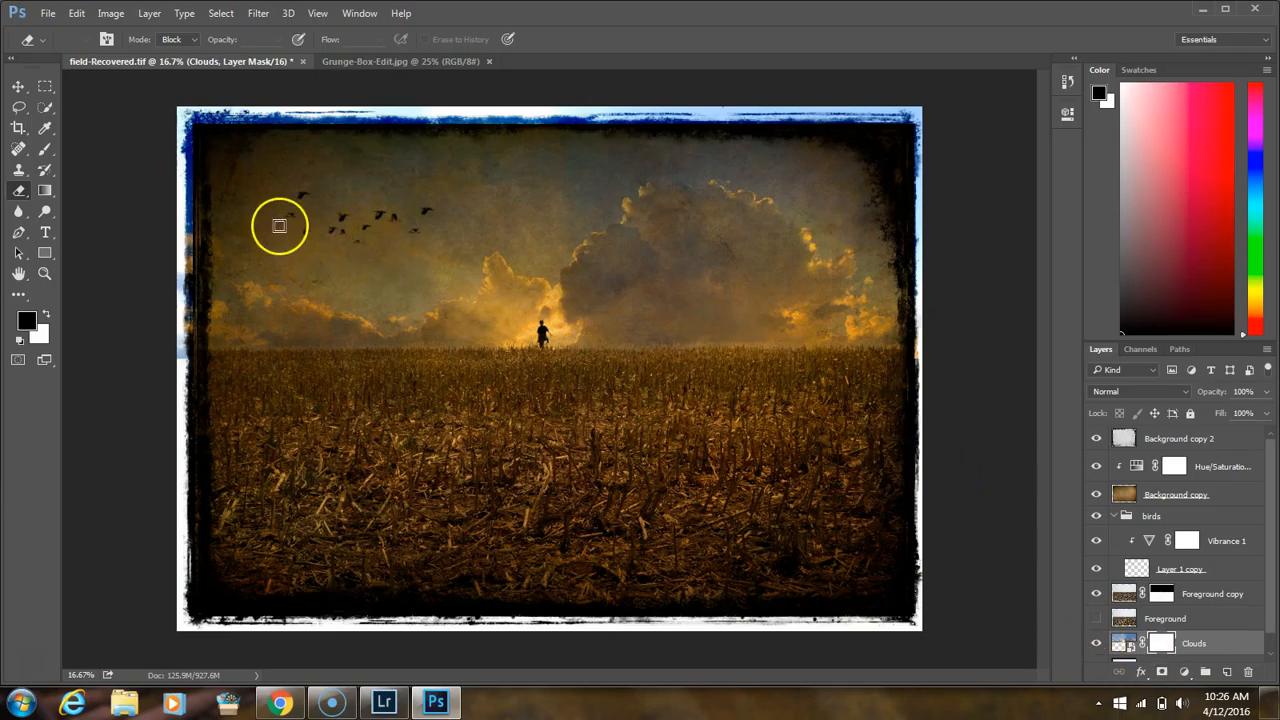
{"action": "left_click", "coordinate": [45, 148]}
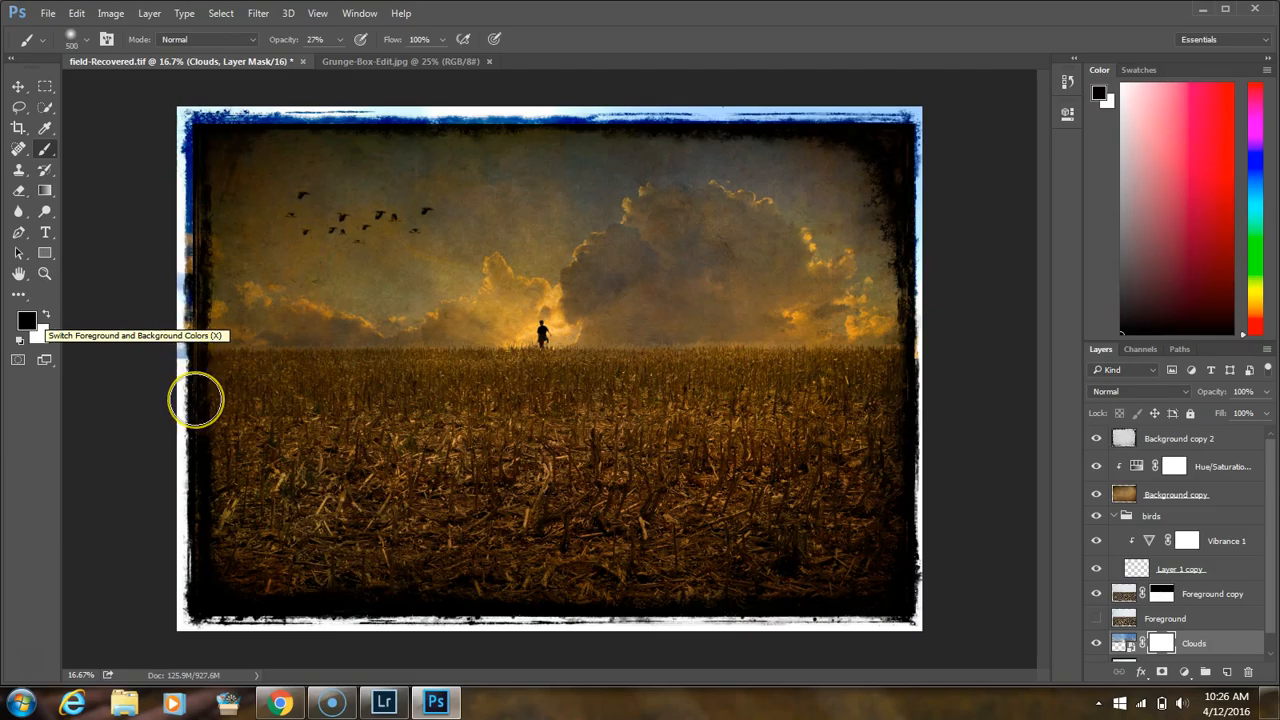
{"action": "mouse_move", "coordinate": [195, 400]}
{"action": "left_mouse_down"}
{"action": "mouse_move", "coordinate": [170, 120]}
{"action": "mouse_move", "coordinate": [206, 120]}
{"action": "left_mouse_up"}
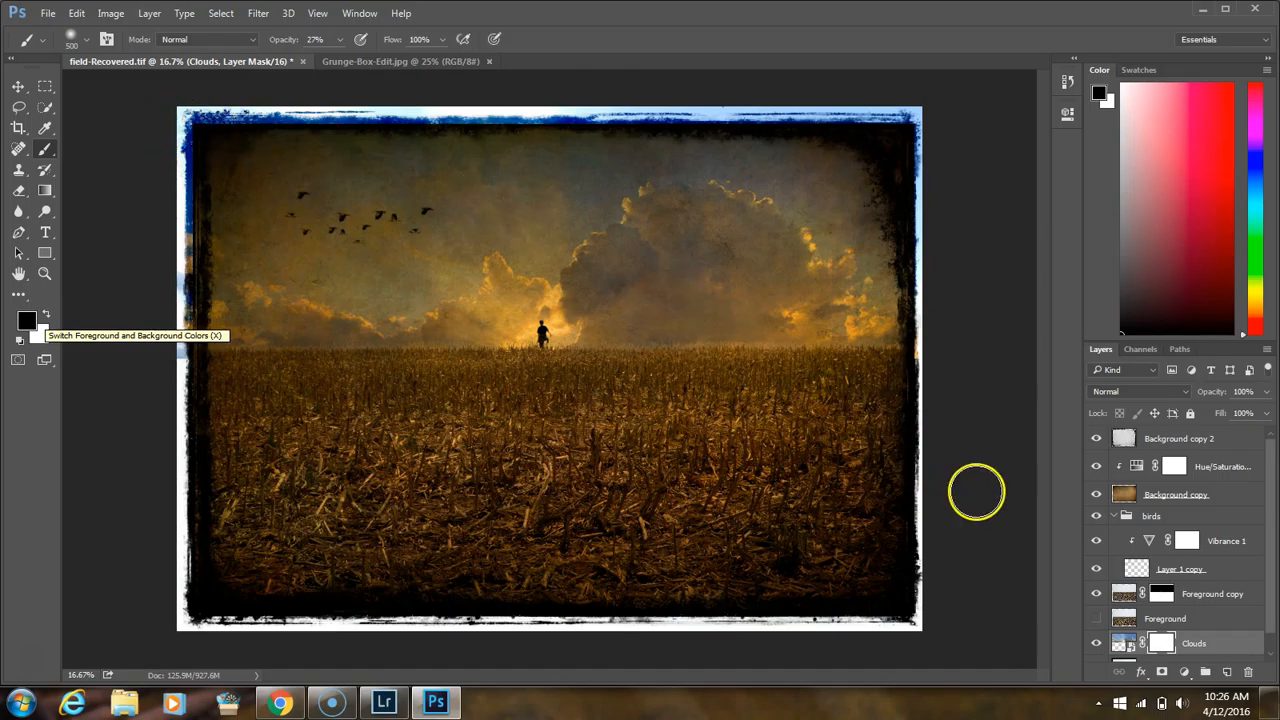
{"action": "left_click", "coordinate": [1161, 643]}
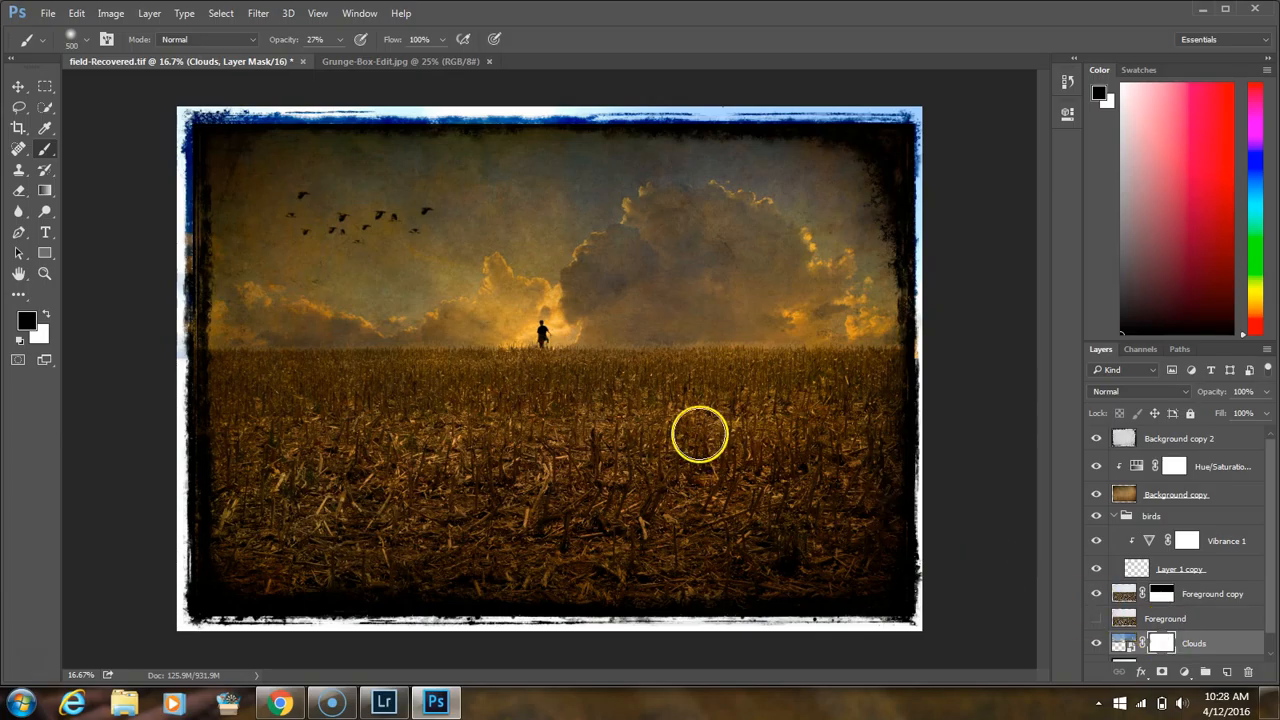
{"action": "mouse_move", "coordinate": [183, 287]}
{"action": "left_mouse_down"}
{"action": "mouse_move", "coordinate": [184, 351]}
{"action": "mouse_move", "coordinate": [186, 197]}
{"action": "mouse_move", "coordinate": [207, 111]}
{"action": "mouse_move", "coordinate": [182, 108]}
{"action": "mouse_move", "coordinate": [242, 108]}
{"action": "mouse_move", "coordinate": [206, 116]}
{"action": "left_mouse_up"}
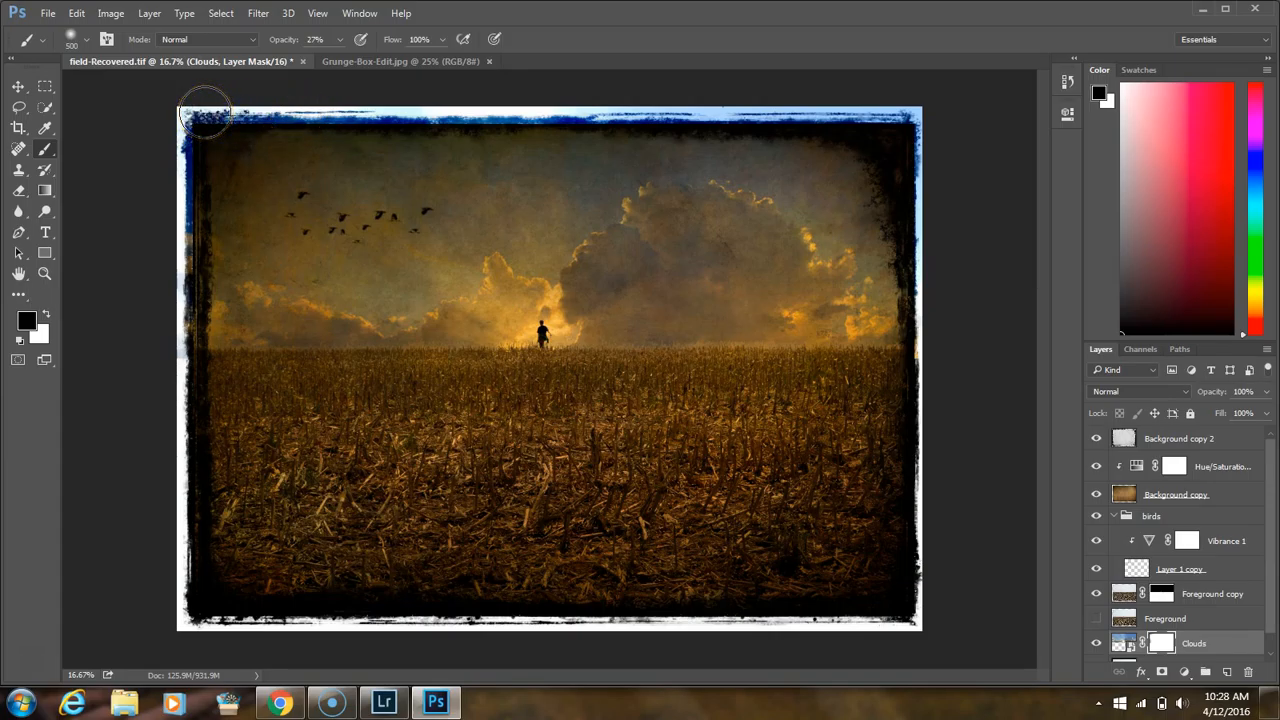